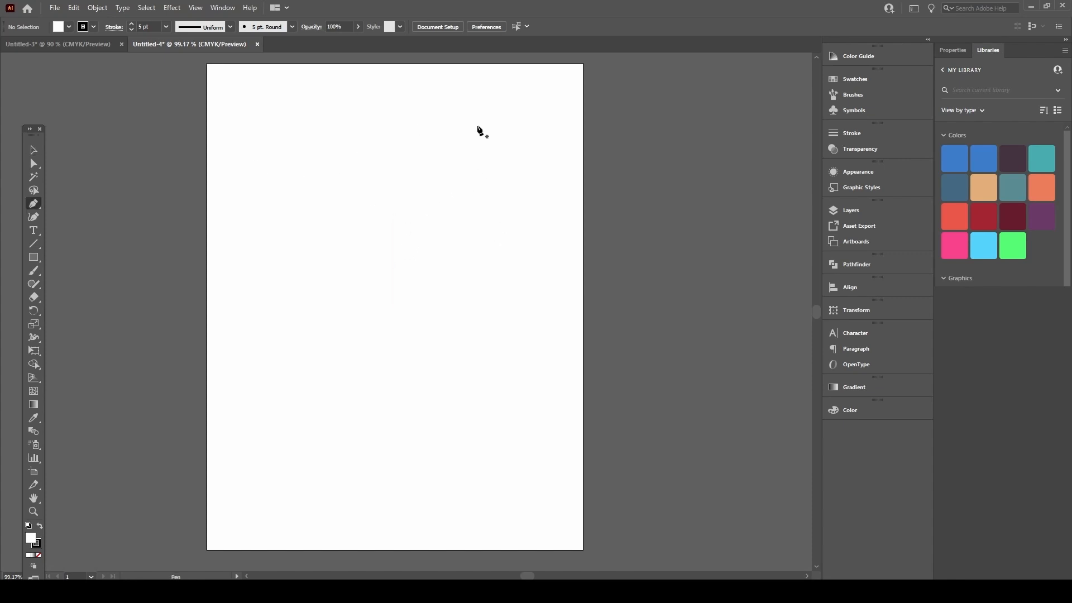
Step: Draw a closed four-sided straight-edged outline with the Pen tool on the zoomed artboard
{"action": "left_click_drag", "start_coordinate": [33, 134], "coordinate": [23, 68]}
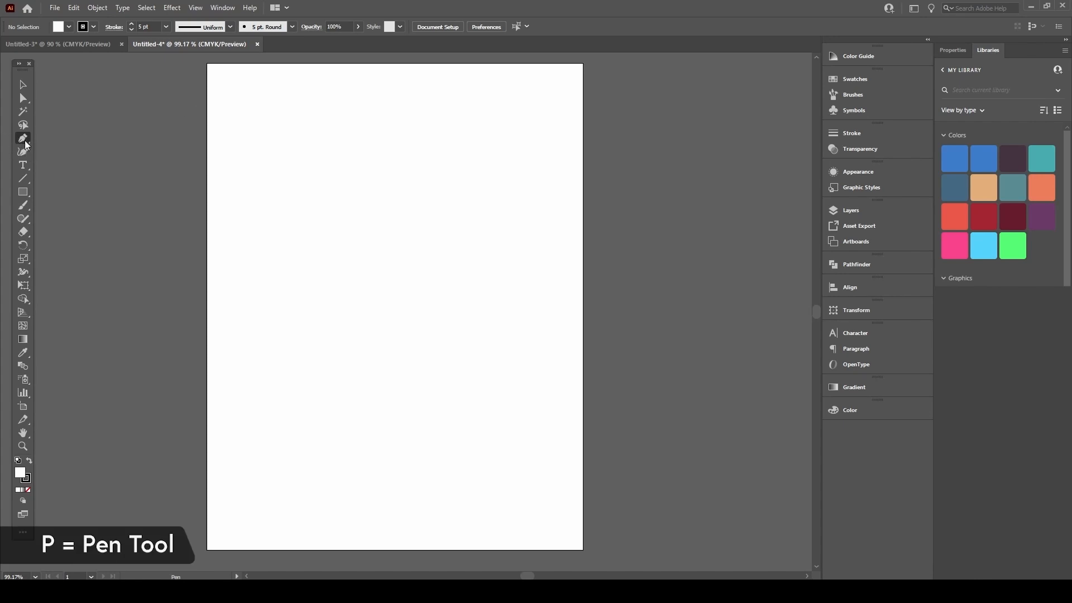
{"action": "left_click", "coordinate": [319, 133]}
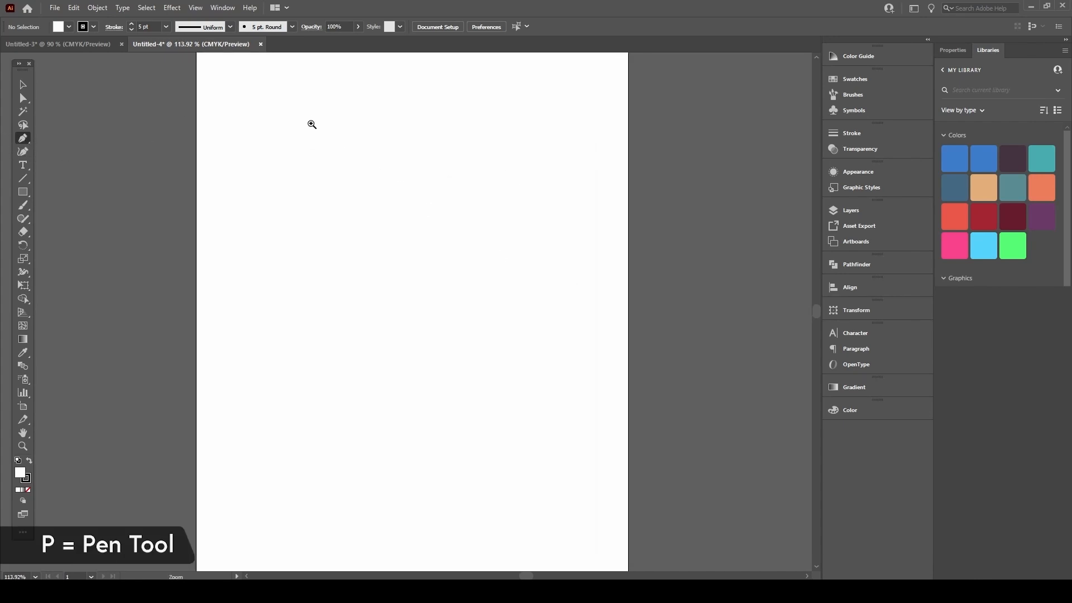
{"action": "left_click", "coordinate": [228, 97]}
{"action": "left_click", "coordinate": [232, 334]}
{"action": "left_click", "coordinate": [498, 293]}
{"action": "left_click", "coordinate": [412, 136]}
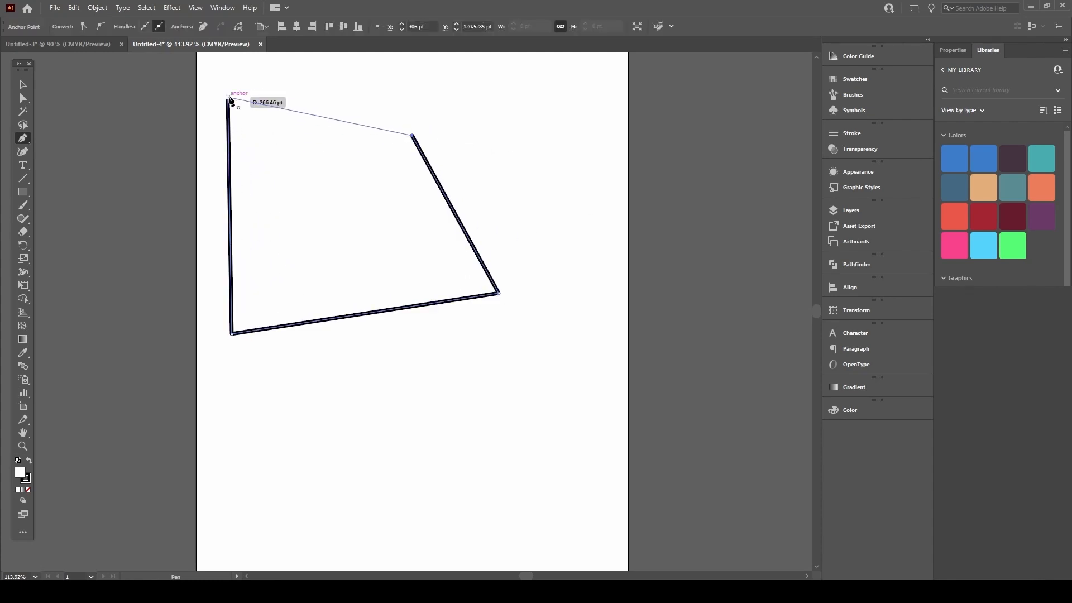
{"action": "left_click", "coordinate": [228, 98]}
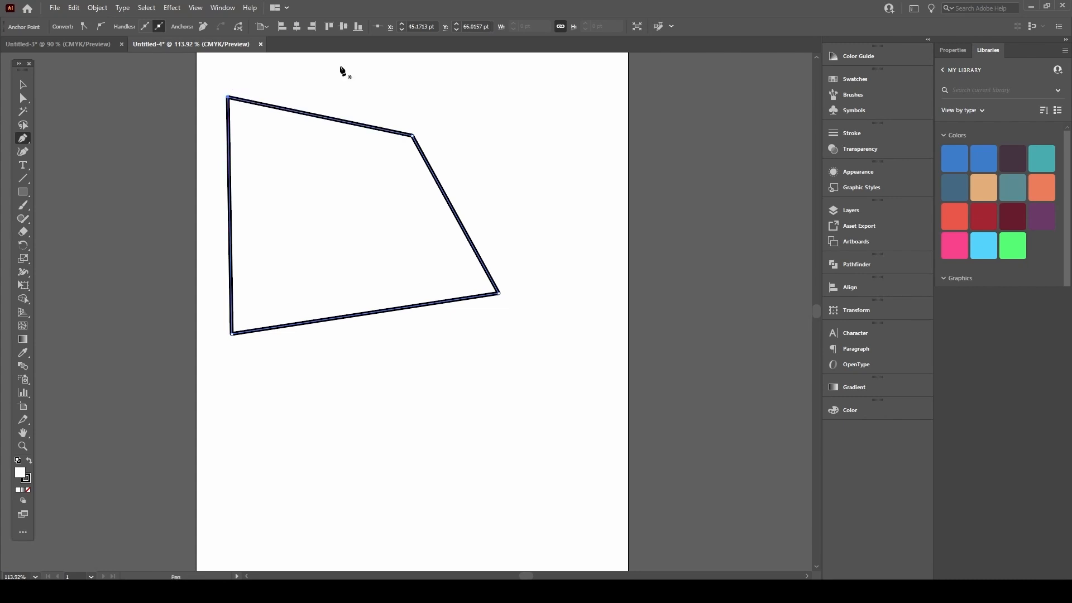
Step: Move the quadrilateral right and down with the Selection tool
{"action": "key", "text": "v"}
{"action": "left_click", "coordinate": [619, 218]}
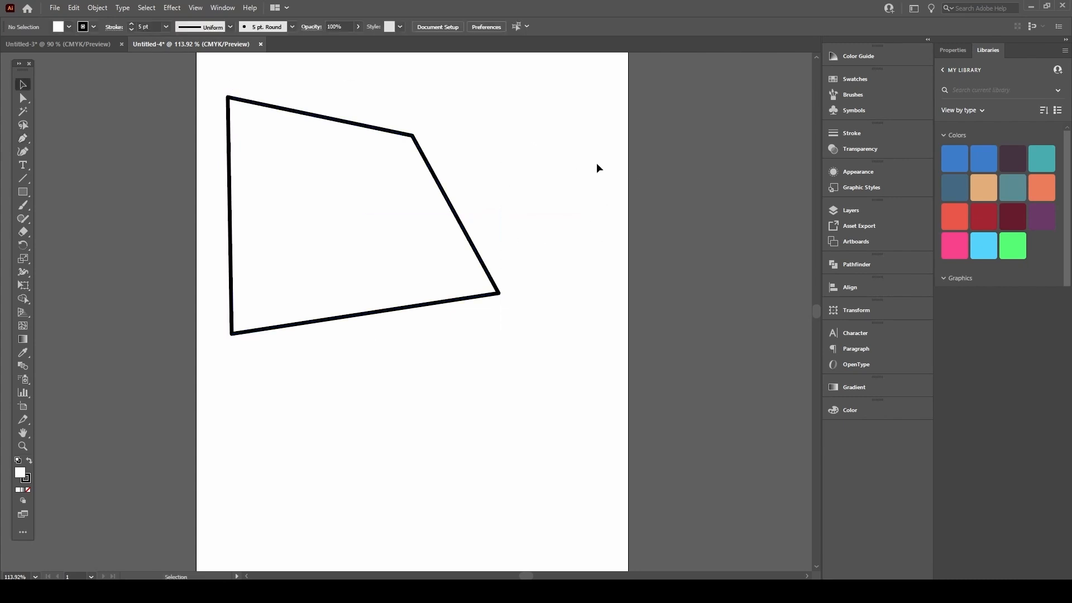
{"action": "left_click_drag", "start_coordinate": [412, 136], "coordinate": [474, 161]}
{"action": "left_click", "coordinate": [563, 143]}
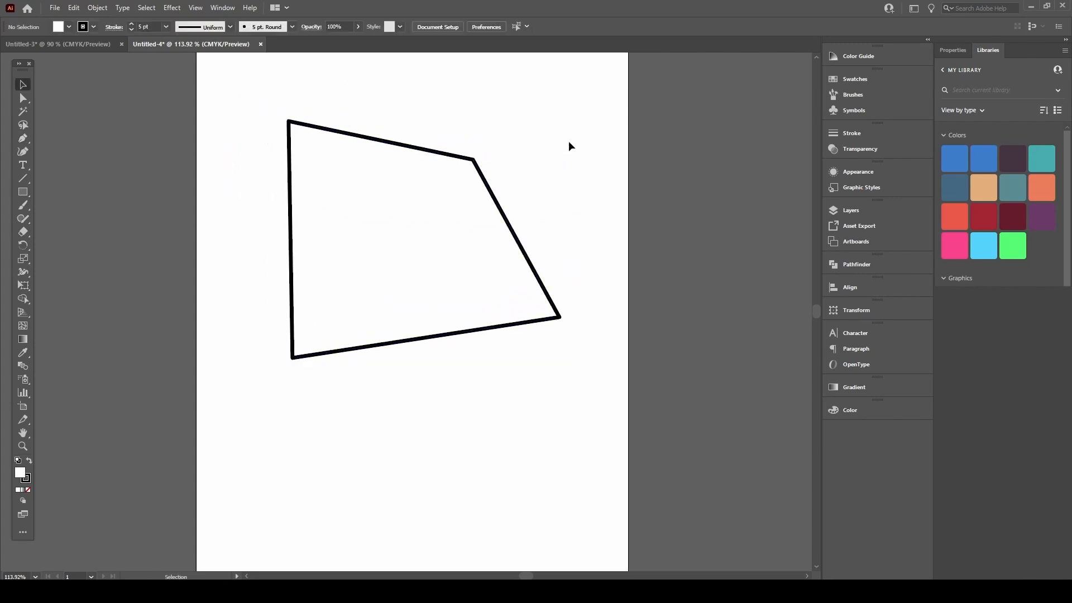
{"action": "left_click", "coordinate": [479, 171]}
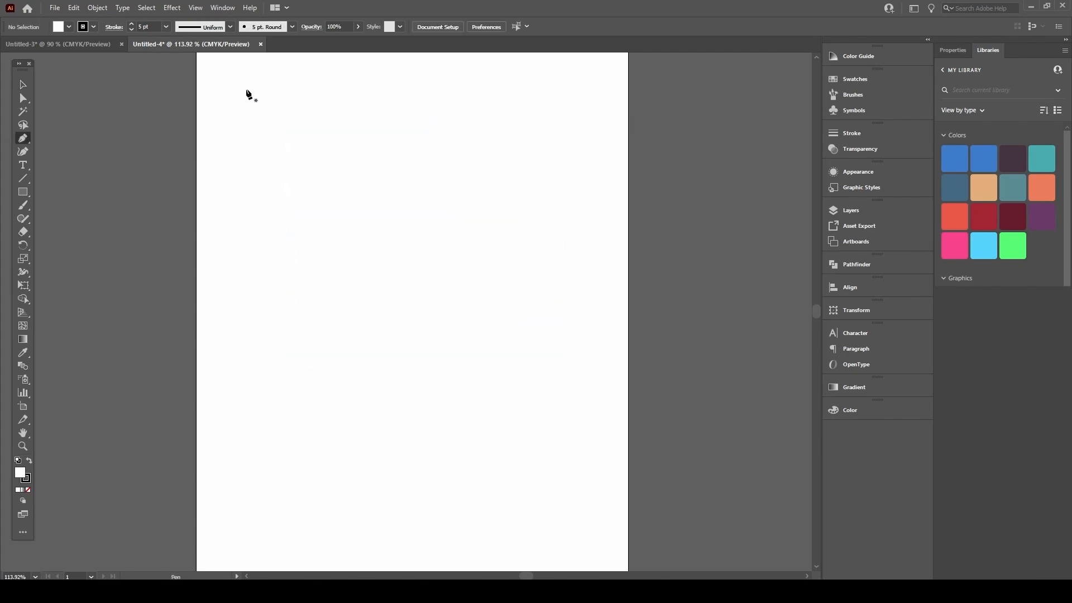
Step: Build a seven-anchor smooth, wavy closed outline and shift it down and right
{"action": "left_click_drag", "start_coordinate": [243, 98], "coordinate": [263, 75]}
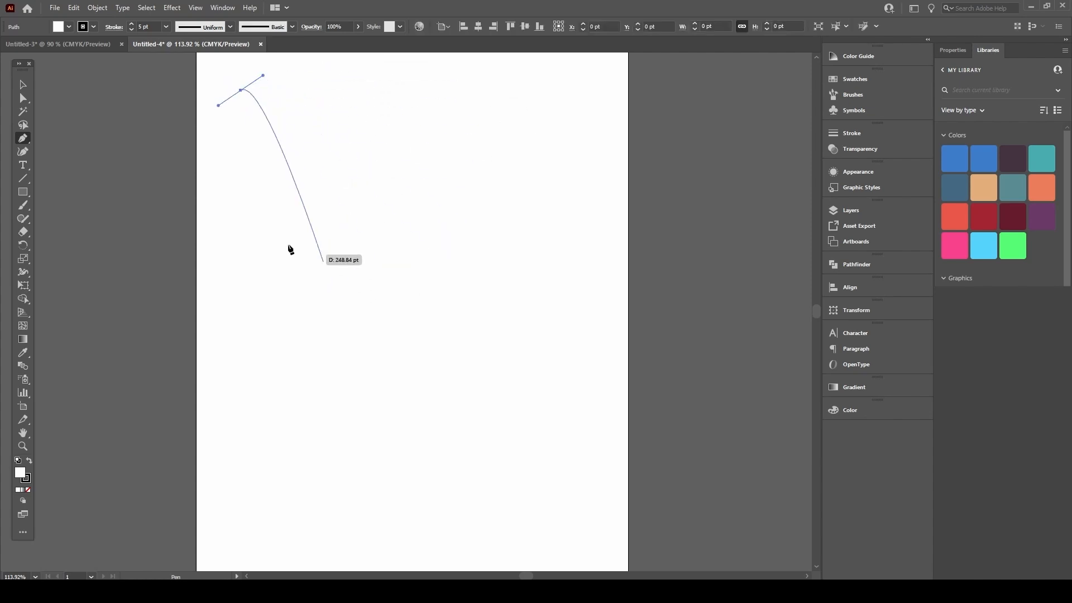
{"action": "left_click_drag", "start_coordinate": [346, 133], "coordinate": [359, 151]}
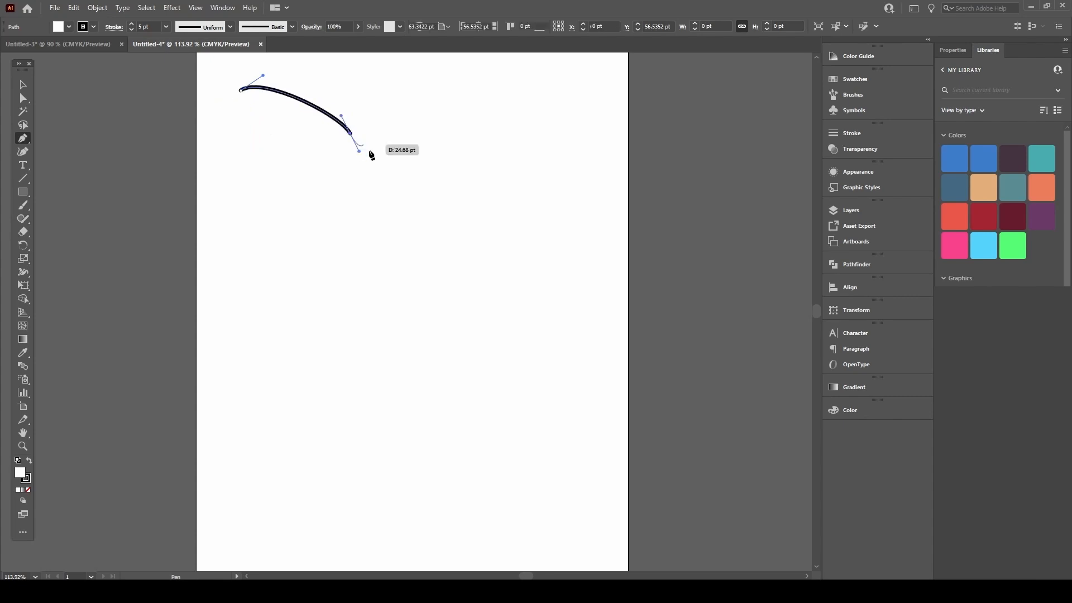
{"action": "left_click_drag", "start_coordinate": [414, 193], "coordinate": [446, 193]}
{"action": "left_click_drag", "start_coordinate": [523, 100], "coordinate": [550, 110]}
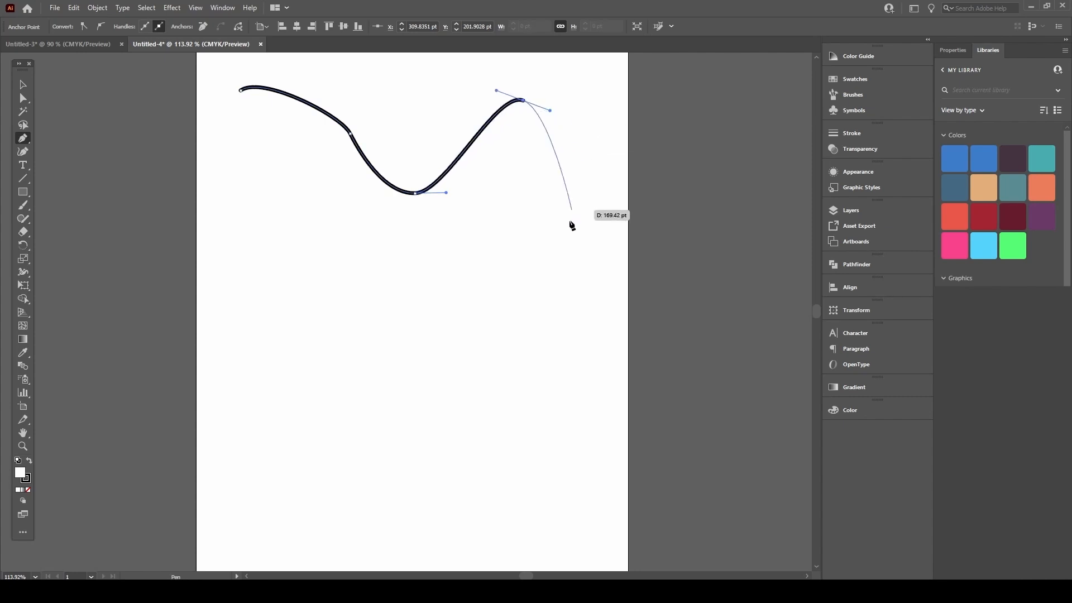
{"action": "left_click_drag", "start_coordinate": [555, 255], "coordinate": [533, 275]}
{"action": "left_click_drag", "start_coordinate": [382, 296], "coordinate": [325, 271]}
{"action": "mouse_move", "coordinate": [251, 246]}
{"action": "left_mouse_down"}
{"action": "mouse_move", "coordinate": [278, 143]}
{"action": "mouse_move", "coordinate": [231, 121]}
{"action": "mouse_move", "coordinate": [258, 64]}
{"action": "left_mouse_up"}
{"action": "key", "text": "v"}
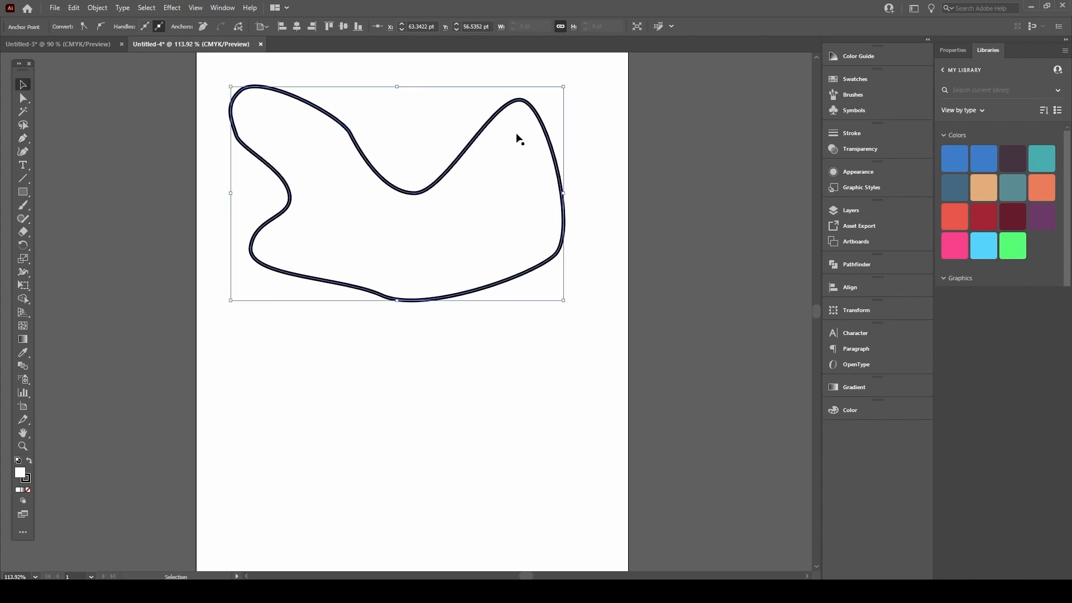
{"action": "mouse_move", "coordinate": [496, 117]}
{"action": "left_mouse_down"}
{"action": "mouse_move", "coordinate": [462, 179]}
{"action": "mouse_move", "coordinate": [511, 195]}
{"action": "left_mouse_up"}
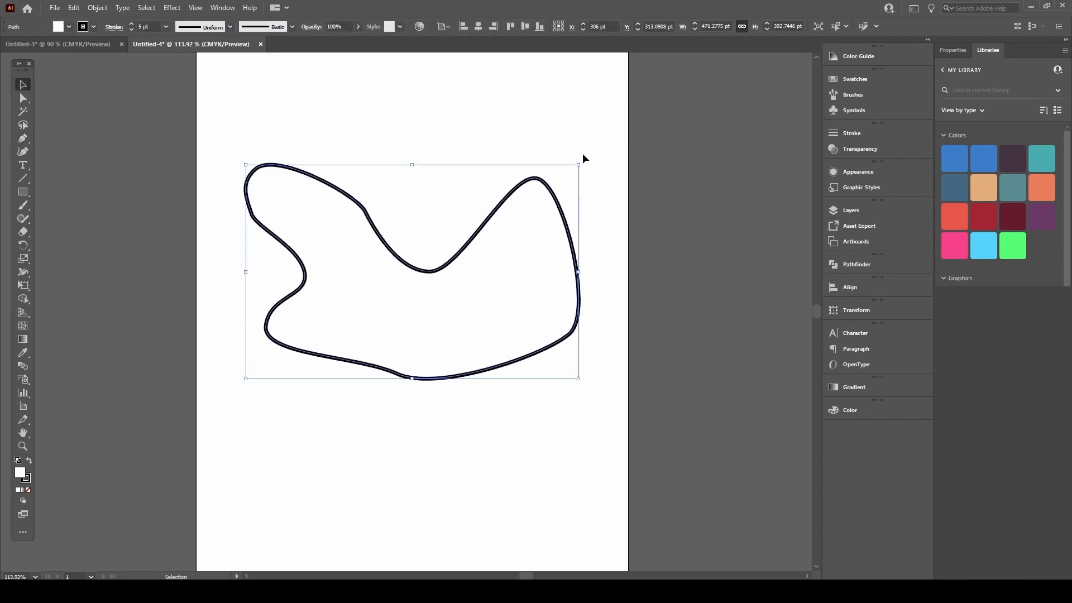
Step: Reshape the wavy outline by dragging its top-right, lower, inner-bend and left anchors
{"action": "key", "text": "a"}
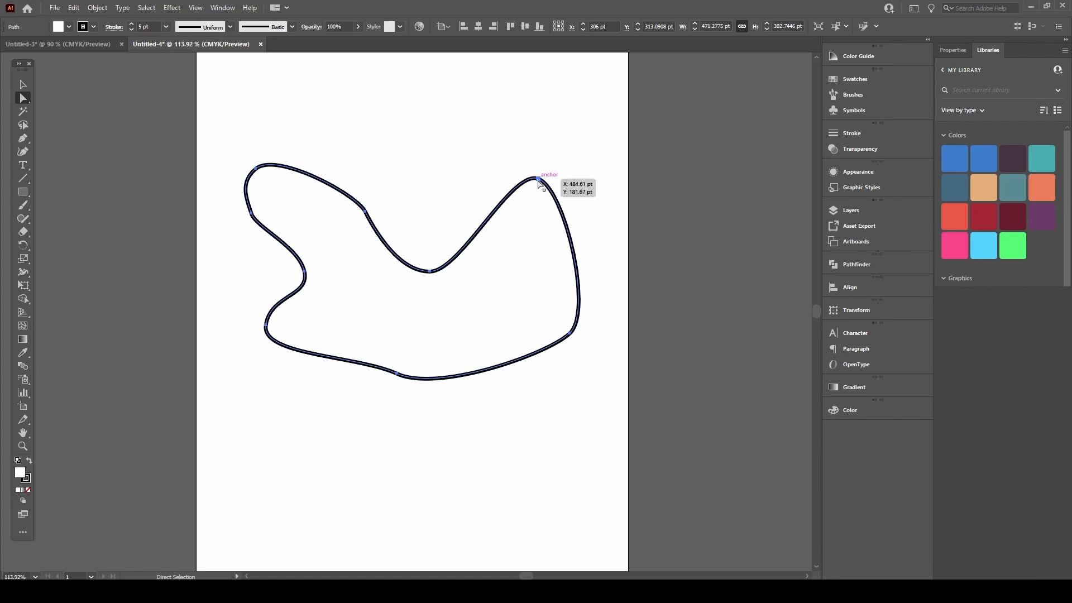
{"action": "left_click", "coordinate": [551, 194]}
{"action": "left_click_drag", "start_coordinate": [536, 179], "coordinate": [521, 229]}
{"action": "left_click_drag", "start_coordinate": [432, 275], "coordinate": [414, 273]}
{"action": "left_click", "coordinate": [365, 211]}
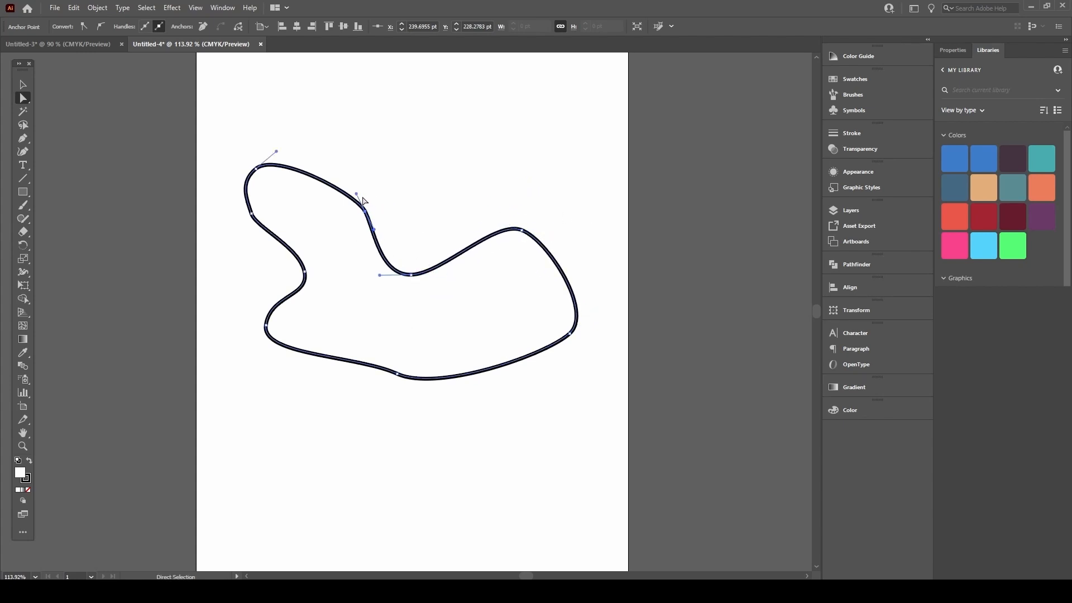
{"action": "left_click_drag", "start_coordinate": [367, 212], "coordinate": [353, 151]}
{"action": "left_click_drag", "start_coordinate": [363, 245], "coordinate": [361, 248]}
{"action": "left_click", "coordinate": [275, 167]}
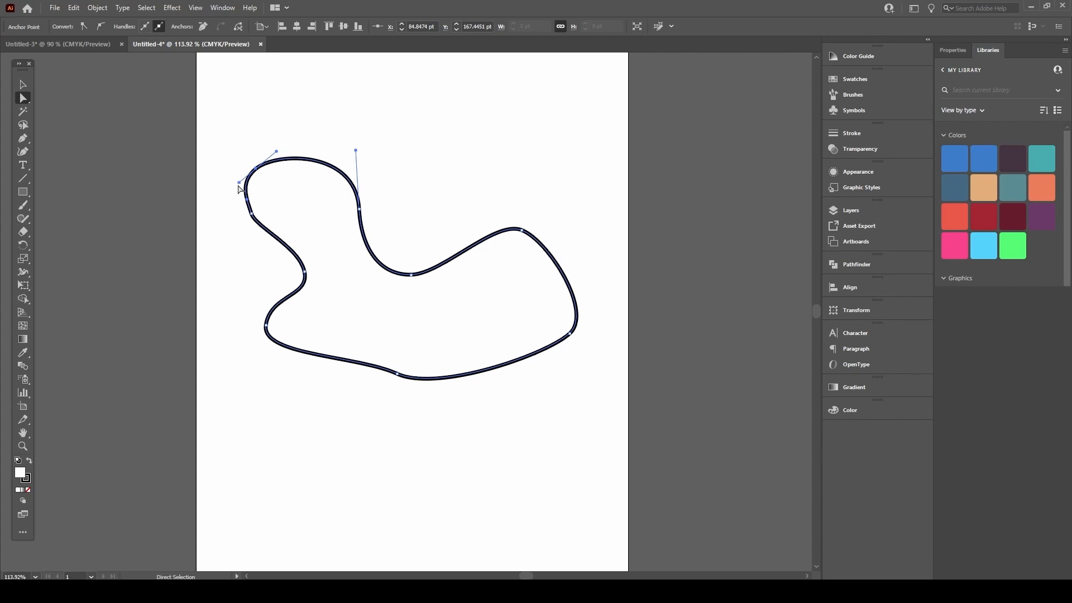
{"action": "left_click_drag", "start_coordinate": [253, 219], "coordinate": [262, 235]}
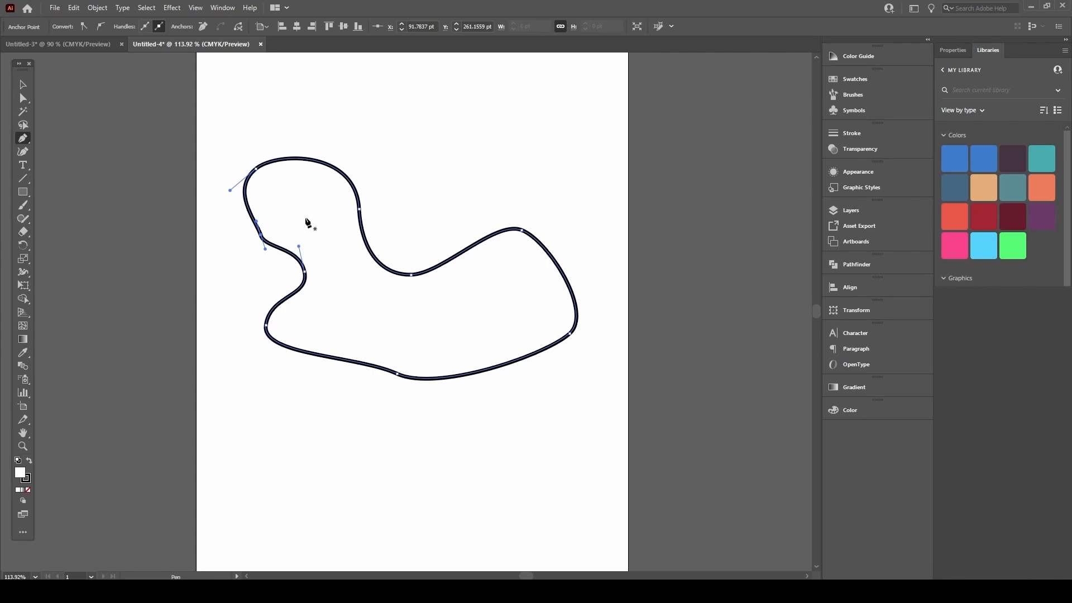
Step: Remove an extra left-edge anchor, smooth the lower-left bend and shift the outline down-left
{"action": "scroll", "coordinate": [268, 235], "scroll_direction": "up", "scroll_amount": 3}
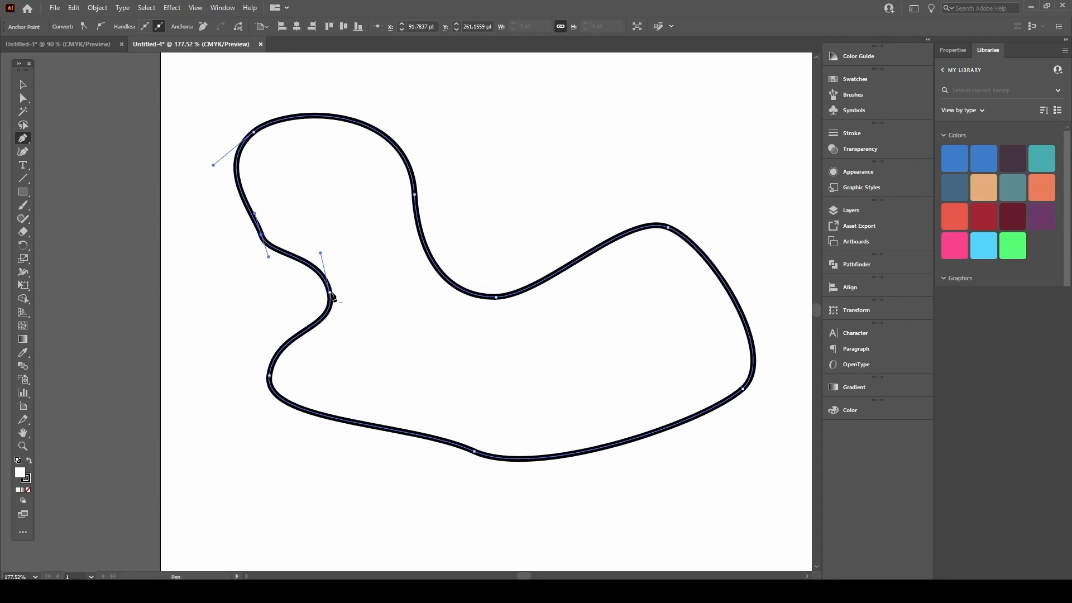
{"action": "left_click", "coordinate": [261, 236]}
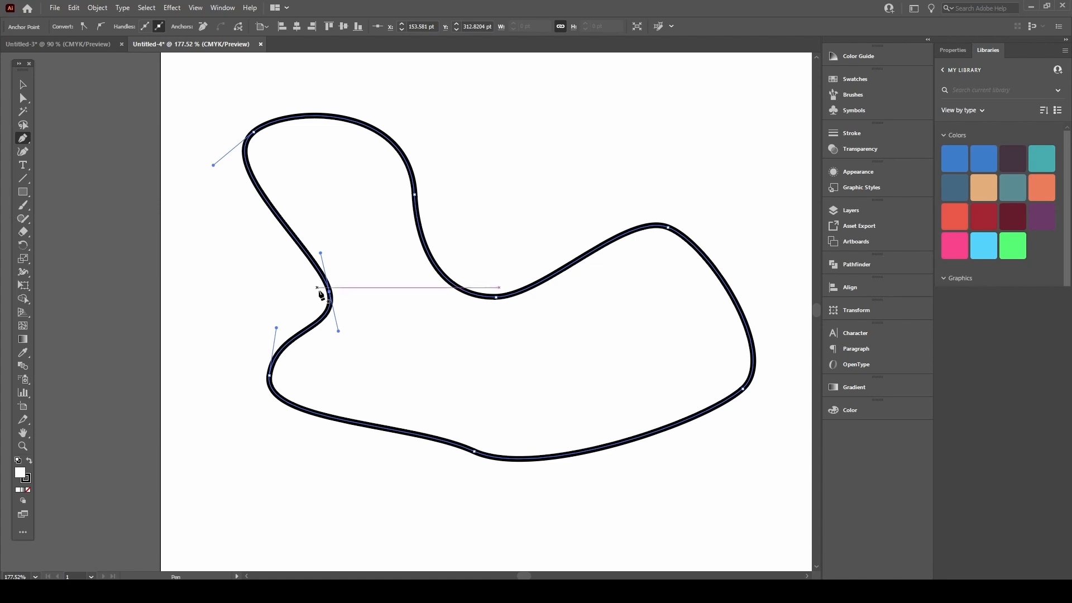
{"action": "left_click_drag", "start_coordinate": [329, 301], "coordinate": [310, 274]}
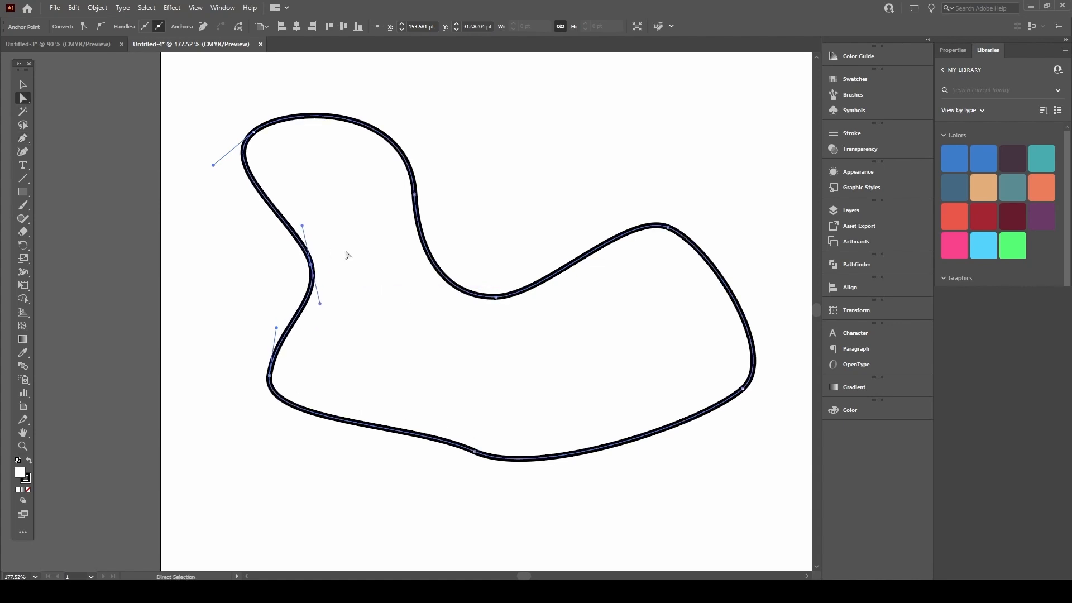
{"action": "left_click", "coordinate": [271, 379]}
{"action": "left_click_drag", "start_coordinate": [263, 424], "coordinate": [282, 448]}
{"action": "left_click", "coordinate": [476, 450]}
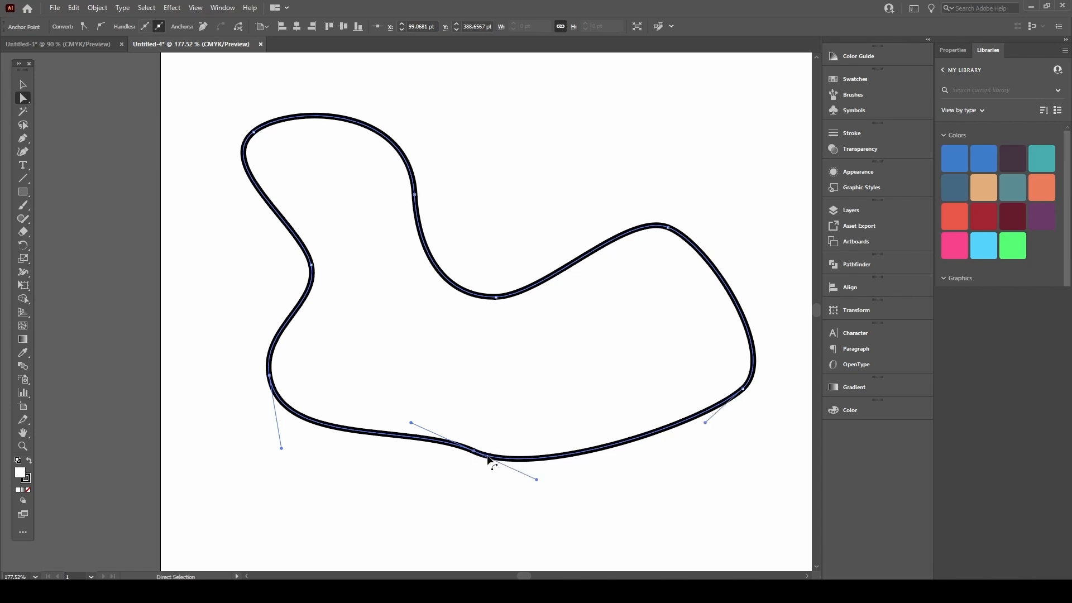
{"action": "left_click", "coordinate": [539, 482]}
{"action": "left_click_drag", "start_coordinate": [482, 436], "coordinate": [453, 473]}
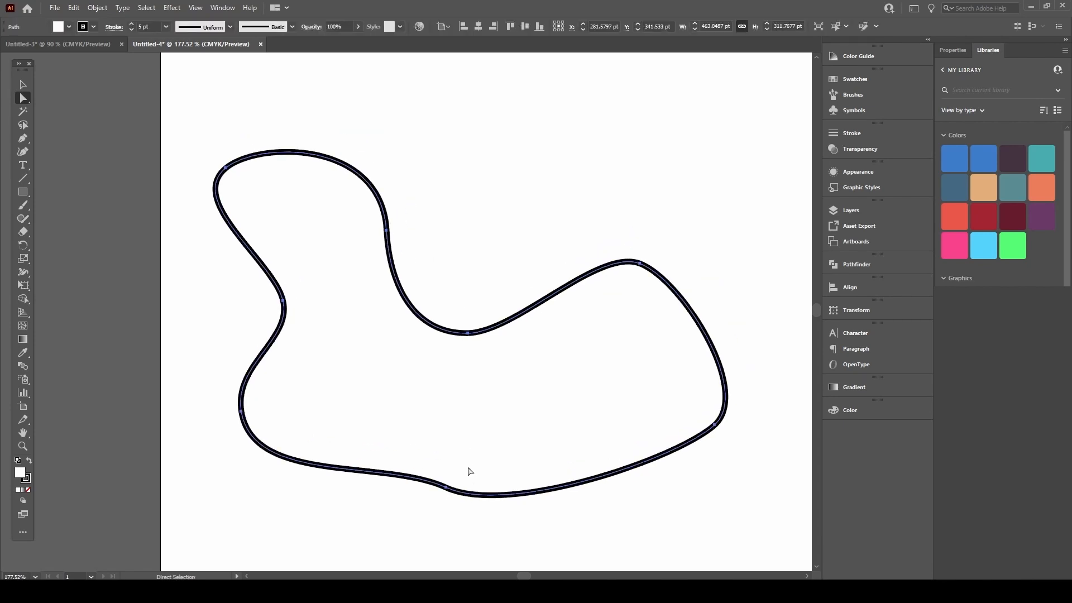
{"action": "left_click", "coordinate": [447, 488]}
{"action": "left_click", "coordinate": [716, 427]}
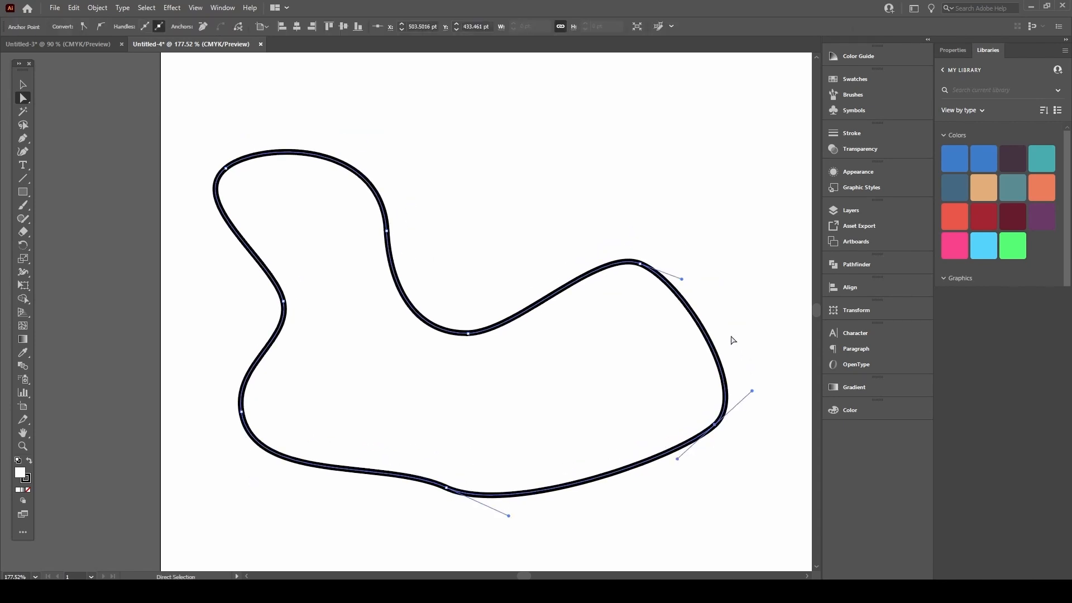
{"action": "left_click", "coordinate": [640, 264]}
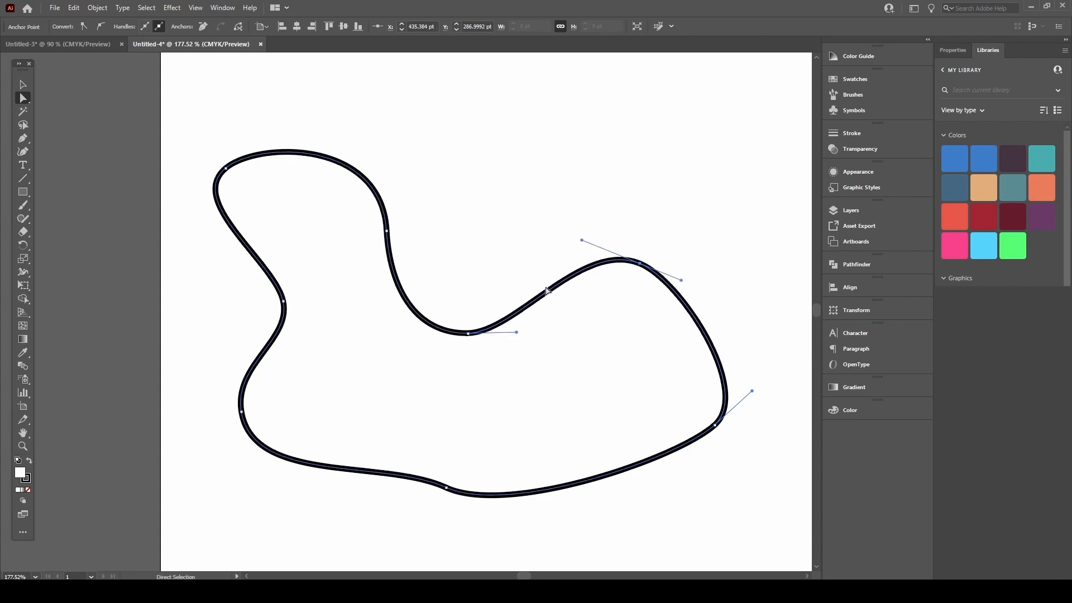
Step: Nudge the outline slightly right, then delete it
{"action": "scroll", "coordinate": [469, 296], "scroll_direction": "down", "scroll_amount": 5}
{"action": "key", "text": "v"}
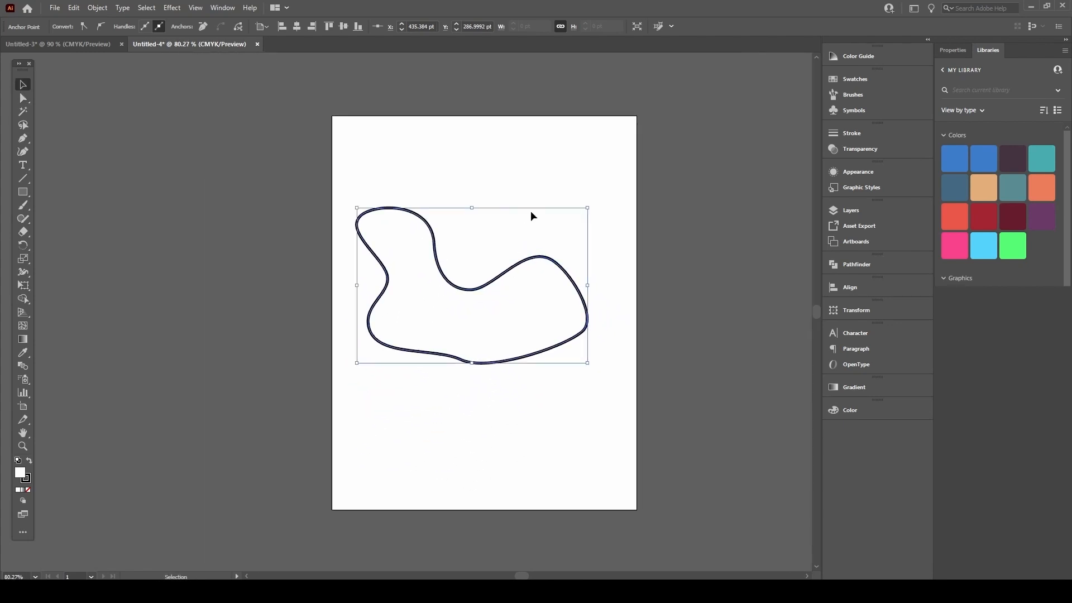
{"action": "left_click_drag", "start_coordinate": [542, 261], "coordinate": [555, 258]}
{"action": "left_click", "coordinate": [647, 208]}
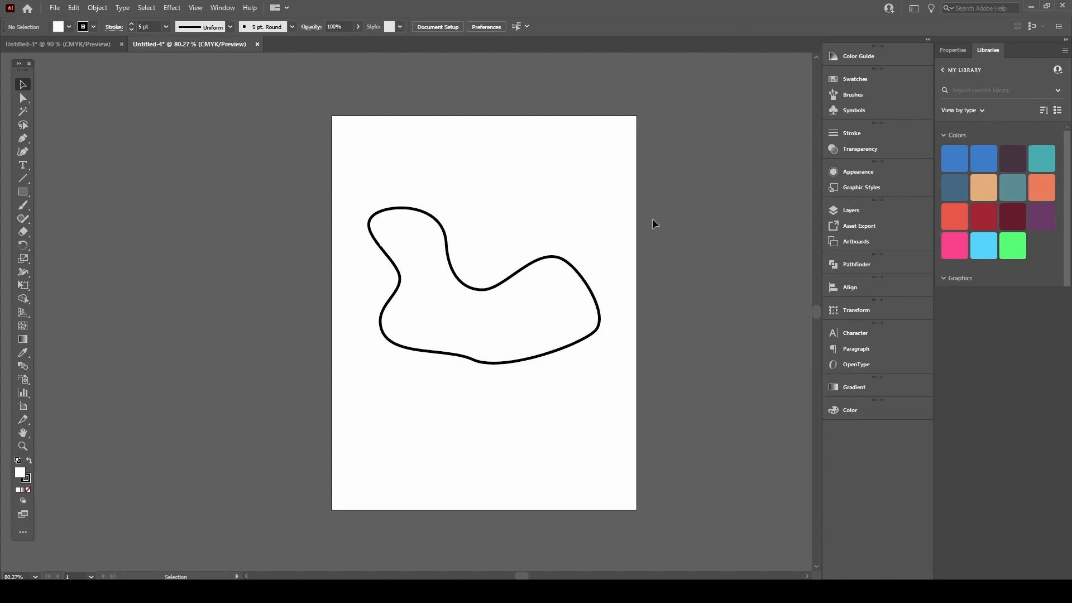
{"action": "scroll", "coordinate": [491, 277], "scroll_direction": "up", "scroll_amount": 2}
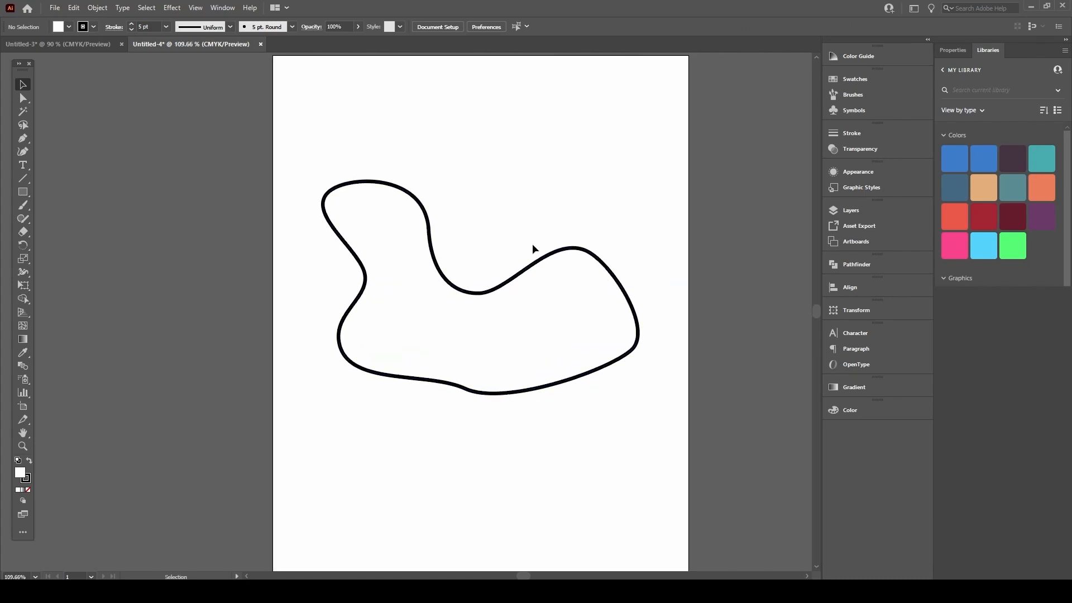
{"action": "left_click", "coordinate": [536, 304]}
{"action": "key", "text": "p"}
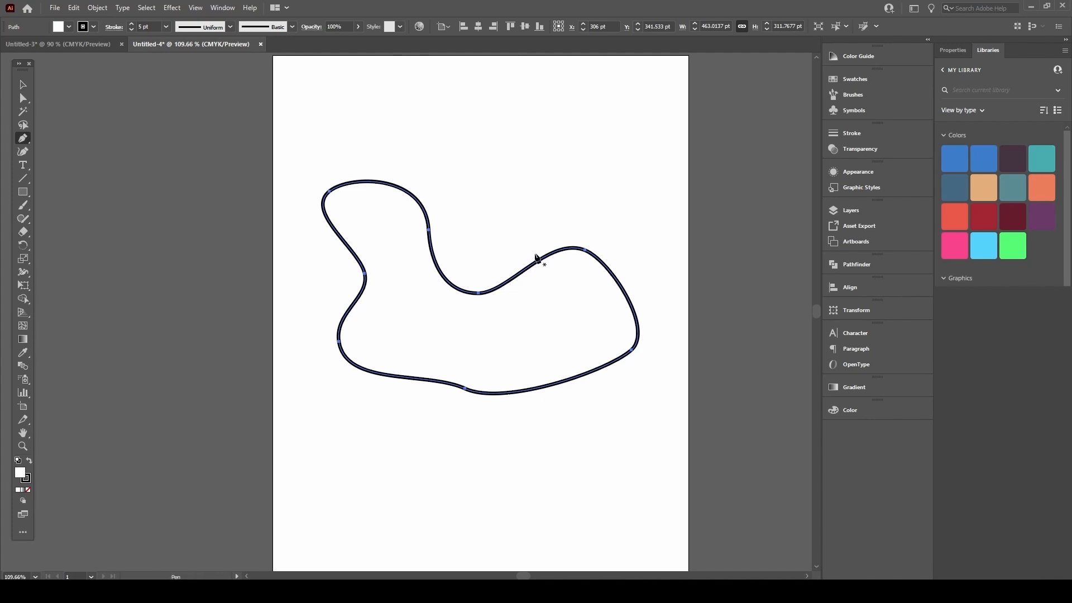
{"action": "key", "text": "Delete"}
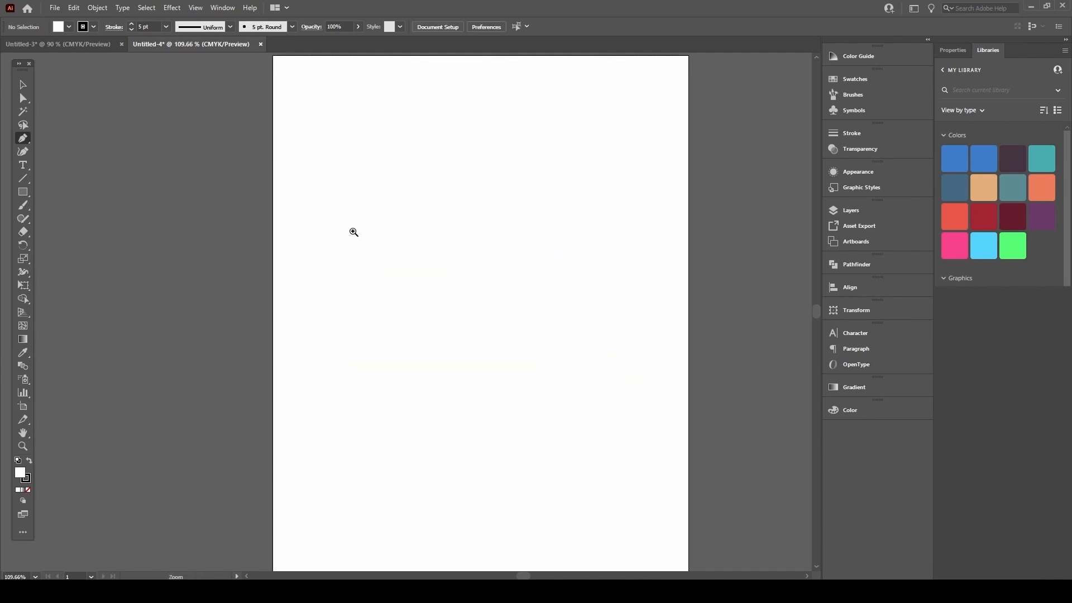
Step: Draw an open path: a straight line, a rounded U-shaped dip, then a straight run right
{"action": "scroll", "coordinate": [354, 231], "scroll_direction": "up", "scroll_amount": 1}
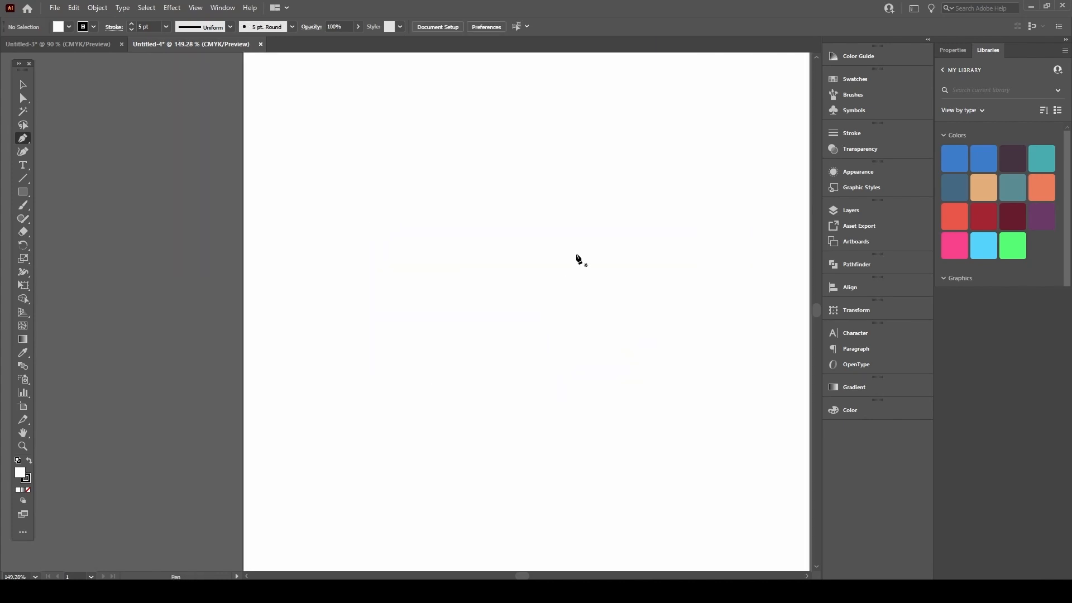
{"action": "left_click", "coordinate": [264, 179]}
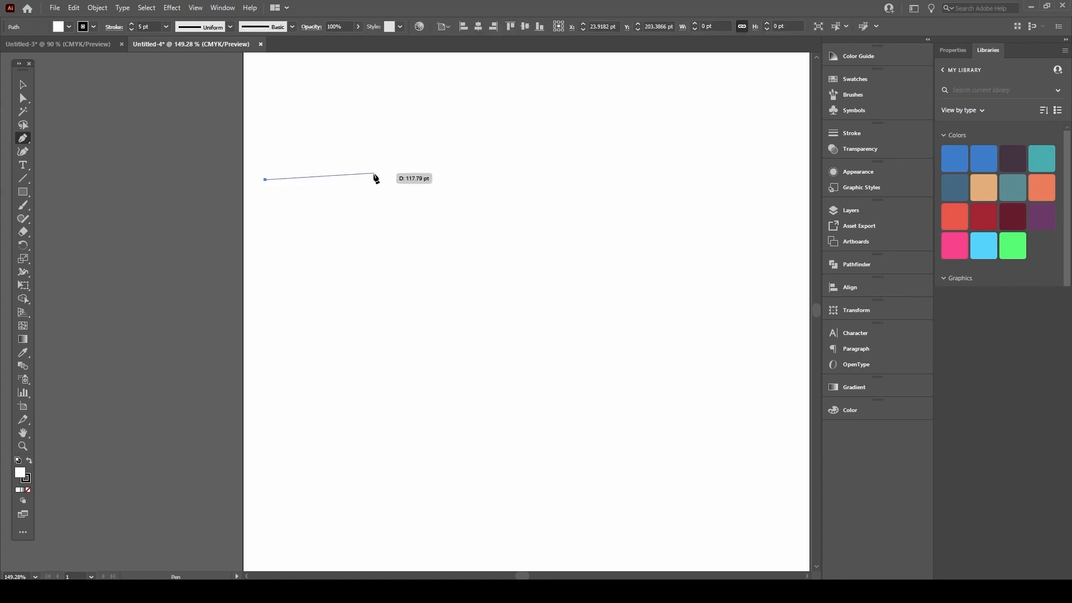
{"action": "left_click", "coordinate": [436, 179]}
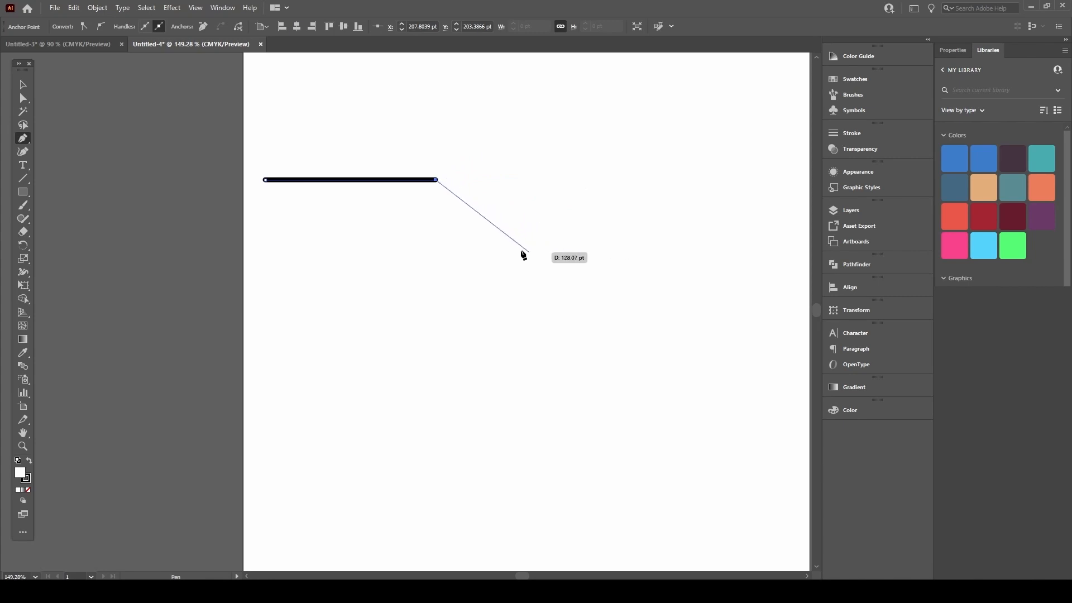
{"action": "left_click_drag", "start_coordinate": [526, 254], "coordinate": [596, 253]}
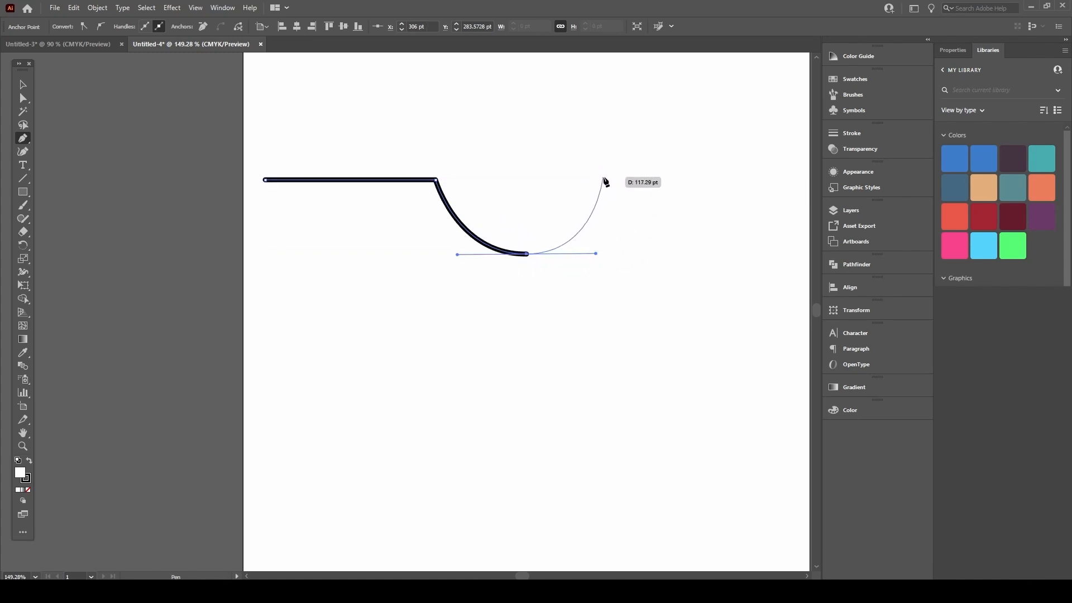
{"action": "left_click_drag", "start_coordinate": [609, 177], "coordinate": [755, 179]}
{"action": "left_click", "coordinate": [755, 177]}
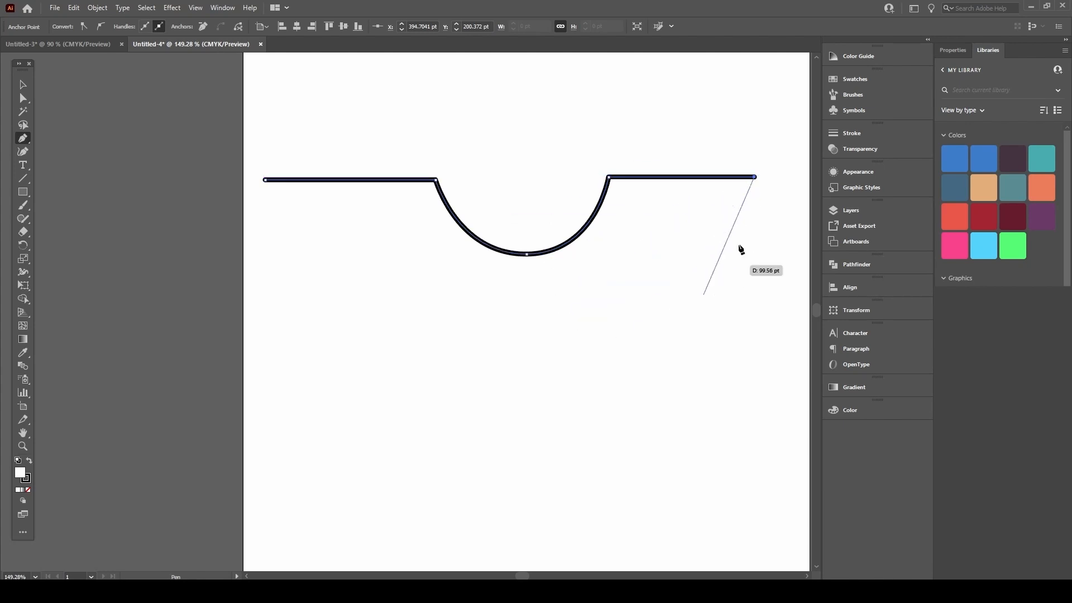
{"action": "key", "text": "Escape"}
{"action": "key", "text": "a"}
{"action": "left_click", "coordinate": [491, 145]}
{"action": "scroll", "coordinate": [502, 156], "scroll_direction": "up", "scroll_amount": 2}
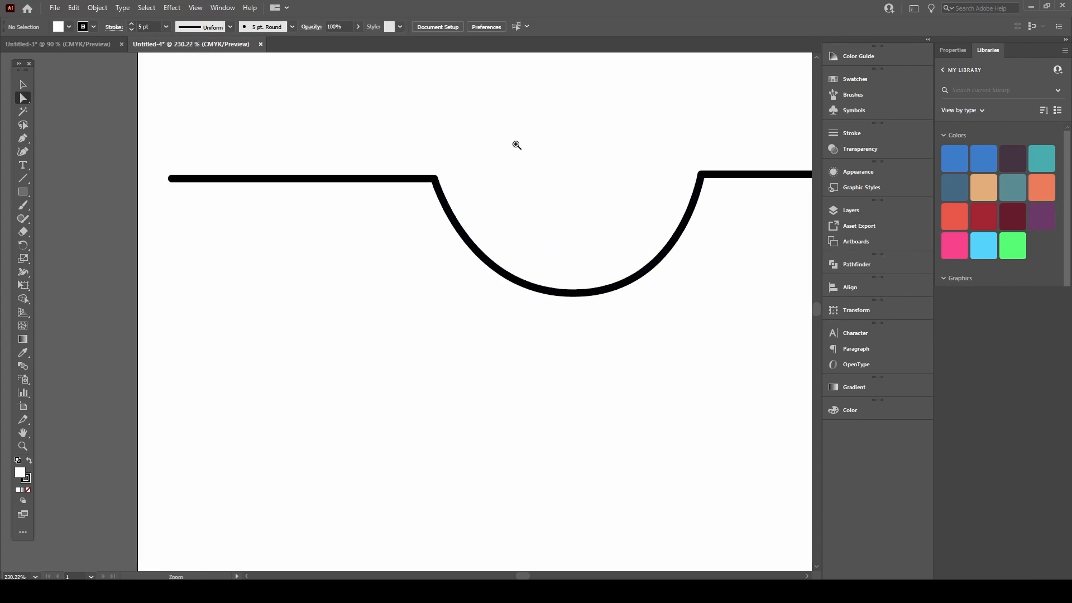
Step: Pull the dip's right-side handle from its bottom anchor into a new upward curve
{"action": "left_click", "coordinate": [172, 180]}
{"action": "left_click_drag", "start_coordinate": [182, 176], "coordinate": [197, 171]}
{"action": "left_click", "coordinate": [512, 180]}
{"action": "left_click_drag", "start_coordinate": [535, 182], "coordinate": [334, 205]}
{"action": "left_click", "coordinate": [487, 346]}
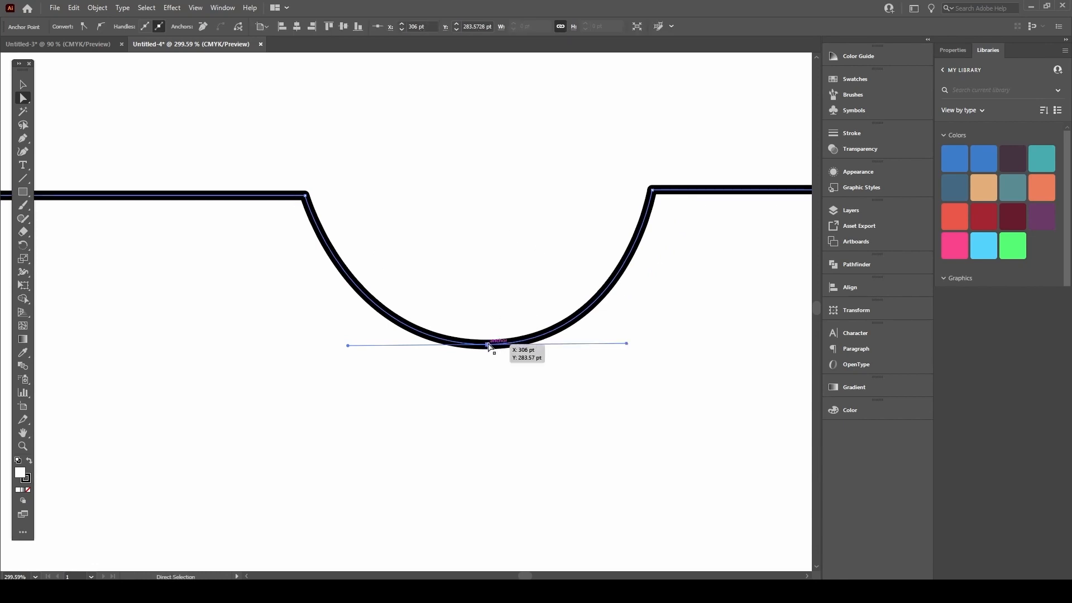
{"action": "left_click_drag", "start_coordinate": [348, 346], "coordinate": [359, 430]}
{"action": "key", "text": "ctrl+z"}
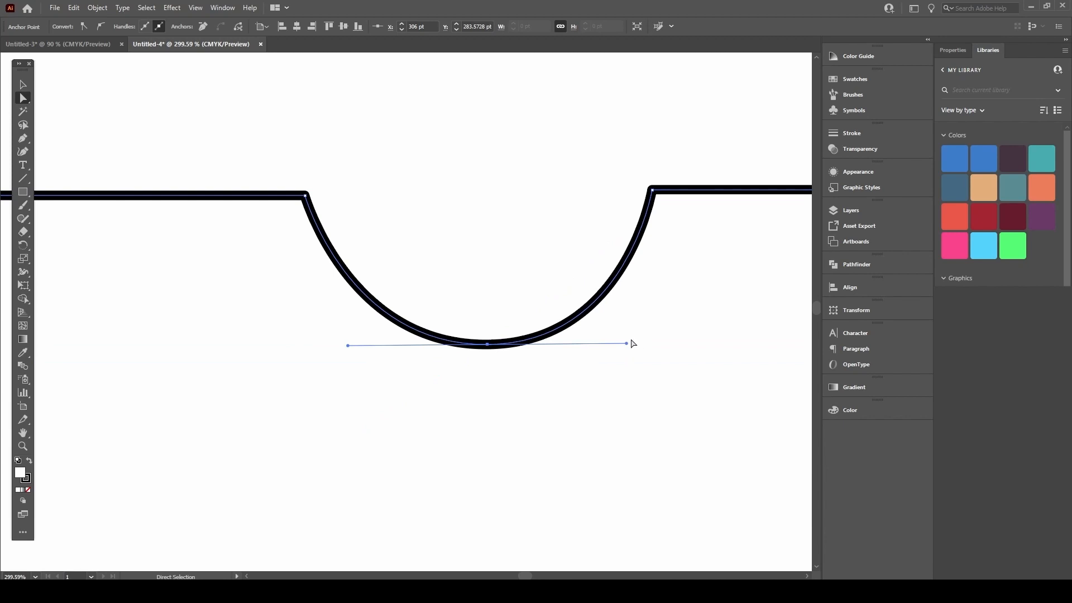
{"action": "left_click_drag", "start_coordinate": [627, 344], "coordinate": [579, 299]}
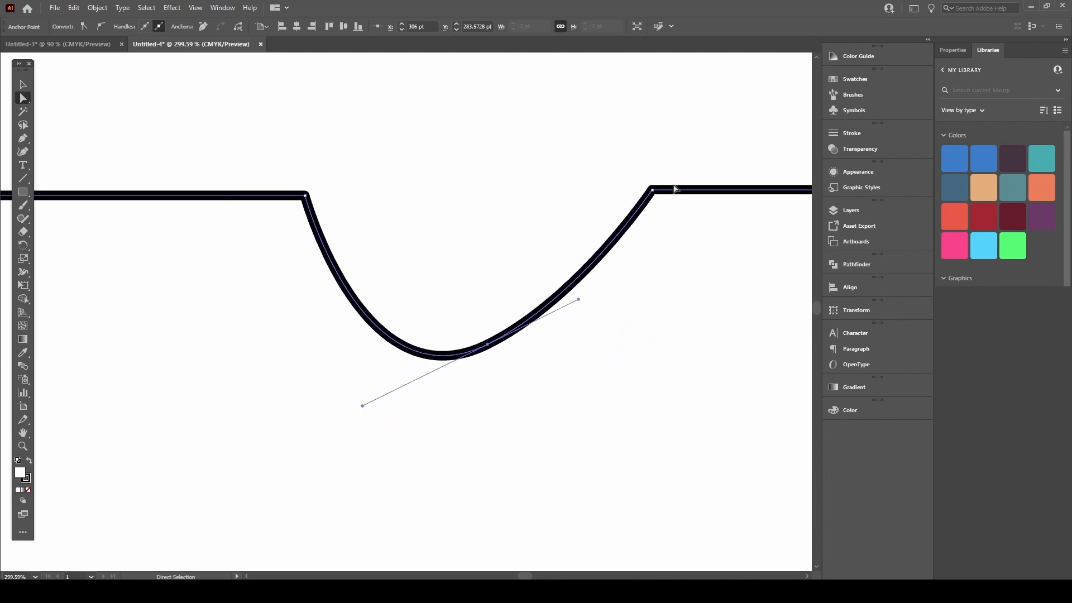
{"action": "key", "text": "ctrl+z"}
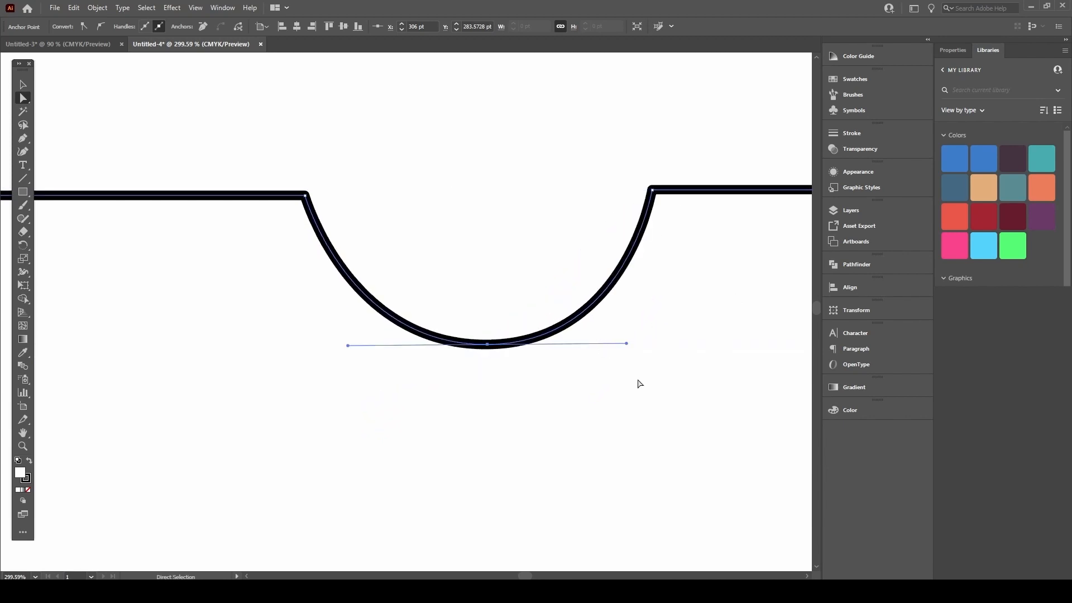
{"action": "left_click_drag", "start_coordinate": [627, 344], "coordinate": [479, 190]}
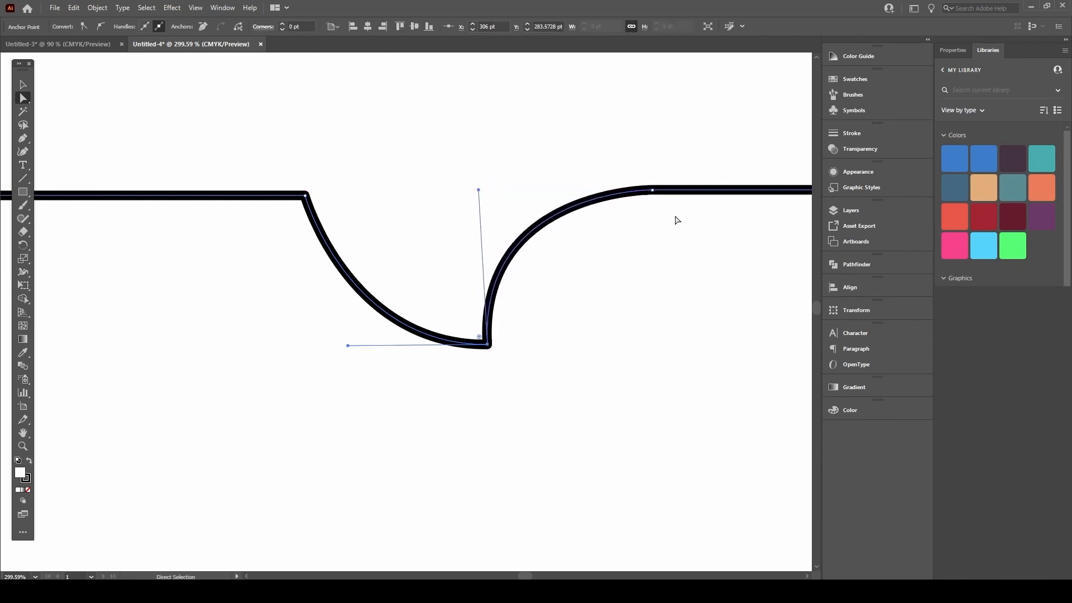
Step: Deepen the dip's left side and nudge the path's right endpoint slightly left
{"action": "left_click_drag", "start_coordinate": [347, 346], "coordinate": [294, 356]}
{"action": "left_click_drag", "start_coordinate": [452, 239], "coordinate": [369, 282]}
{"action": "left_click_drag", "start_coordinate": [392, 239], "coordinate": [477, 253]}
{"action": "key", "text": "ctrl+z"}
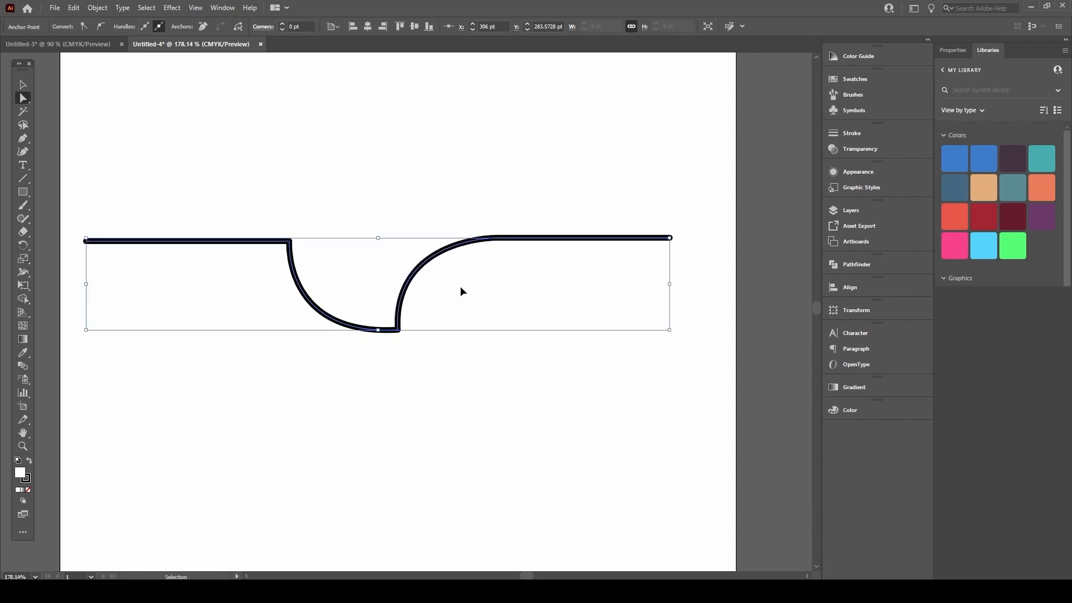
{"action": "left_click", "coordinate": [399, 331]}
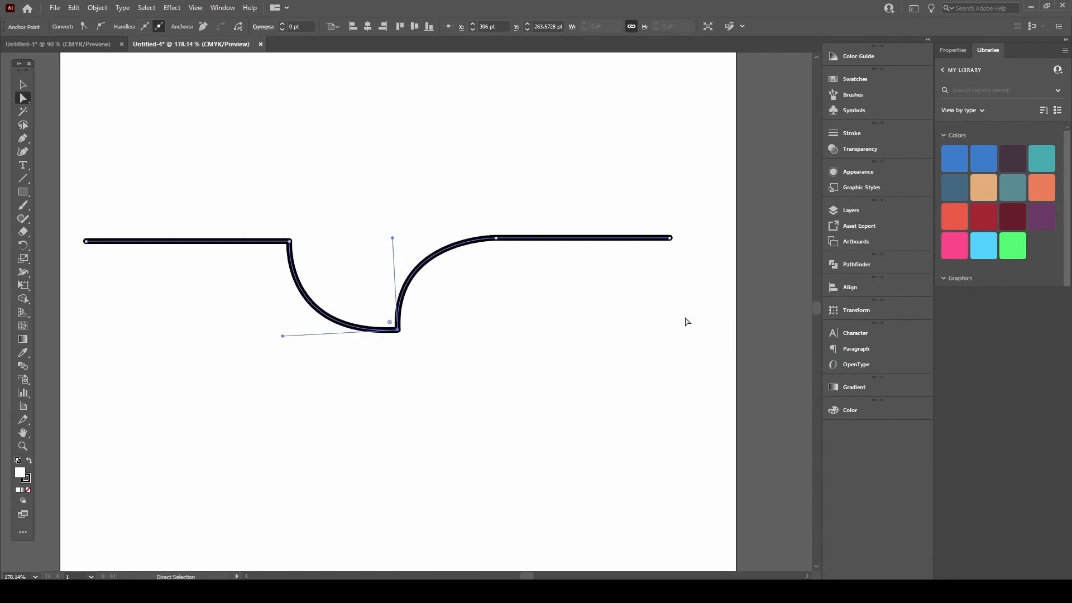
{"action": "left_click", "coordinate": [671, 238]}
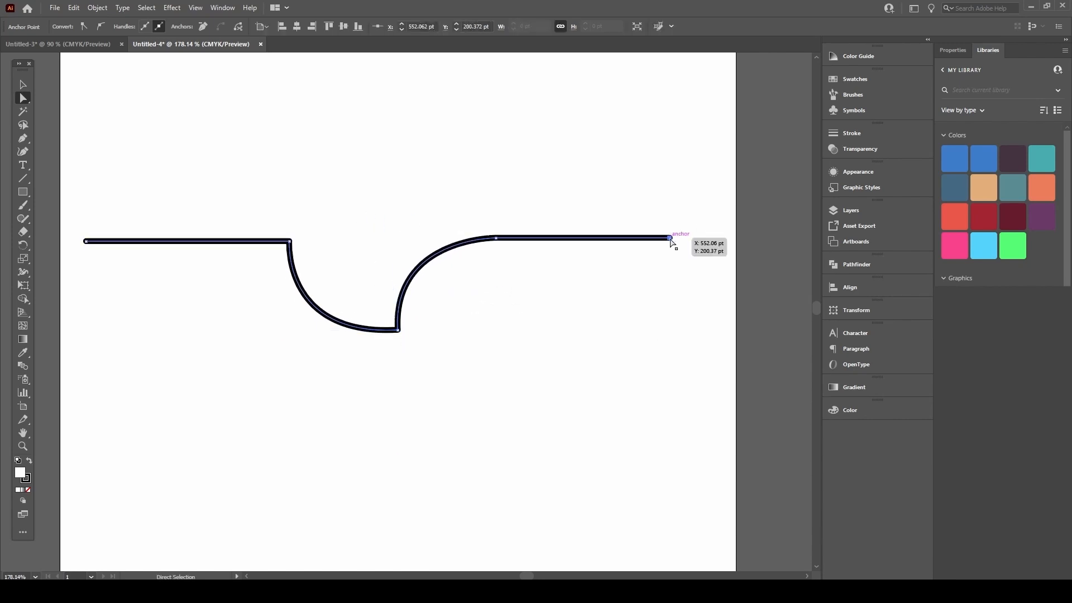
{"action": "mouse_move", "coordinate": [671, 238]}
{"action": "left_mouse_down"}
{"action": "mouse_move", "coordinate": [617, 302]}
{"action": "mouse_move", "coordinate": [657, 238]}
{"action": "left_mouse_up"}
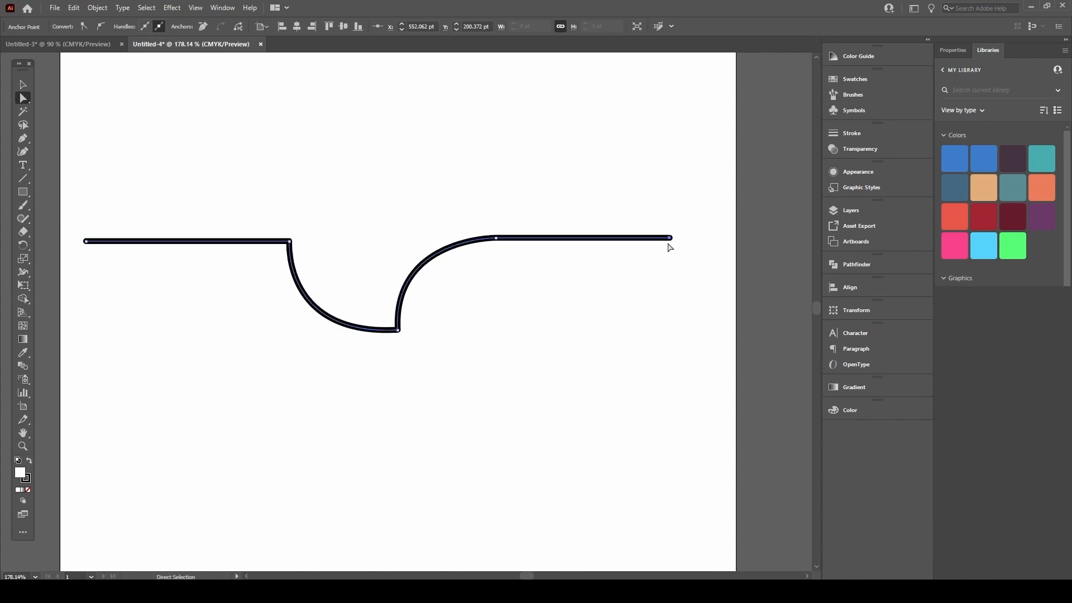
Step: Add the right side and long bottom edge, closing at the start with a rounded lower-left corner
{"action": "key", "text": "p"}
{"action": "left_click", "coordinate": [671, 238]}
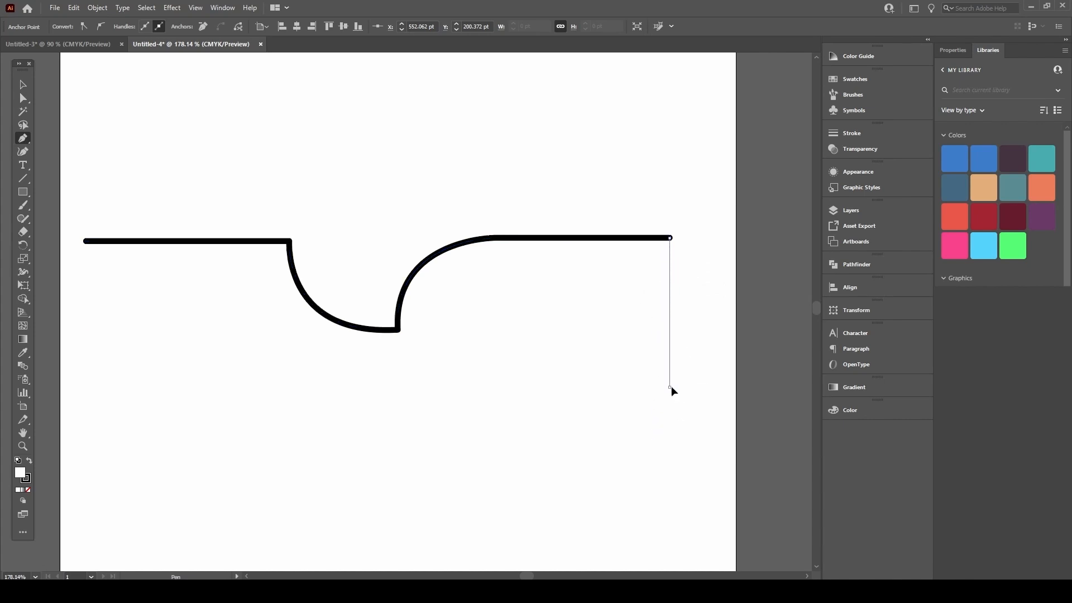
{"action": "left_click", "coordinate": [670, 386]}
{"action": "key", "text": "ctrl+z"}
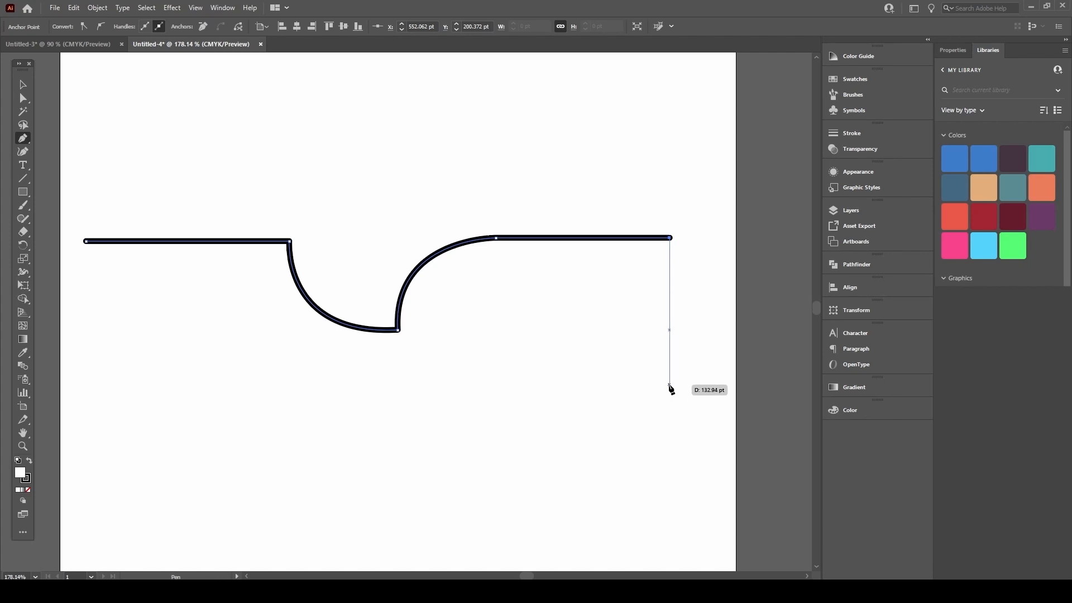
{"action": "left_click", "coordinate": [669, 385]}
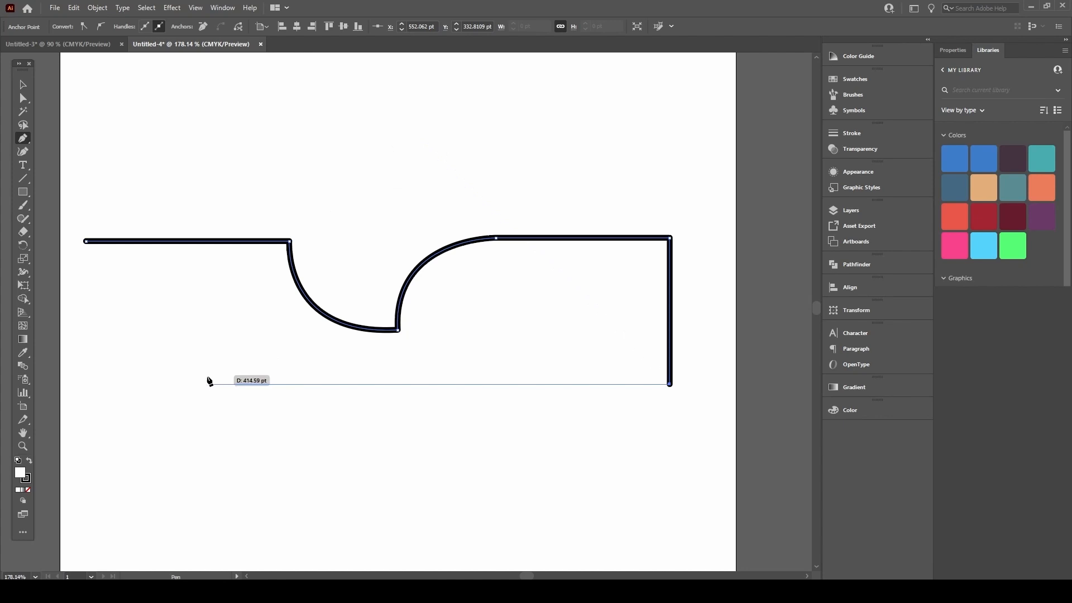
{"action": "left_click", "coordinate": [190, 384]}
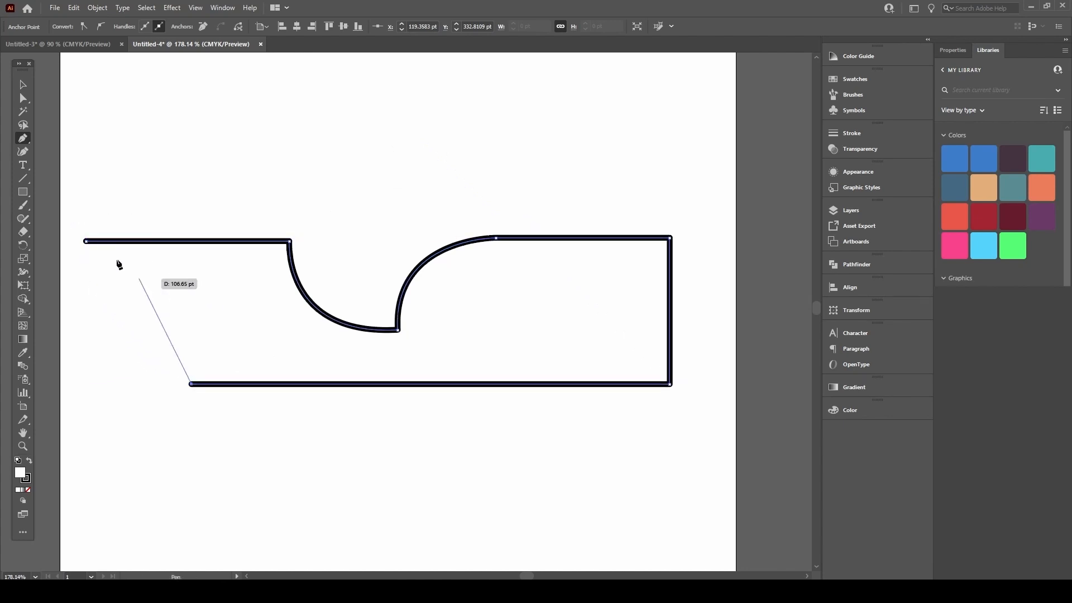
{"action": "left_click", "coordinate": [87, 242]}
{"action": "left_click_drag", "start_coordinate": [86, 244], "coordinate": [115, 86]}
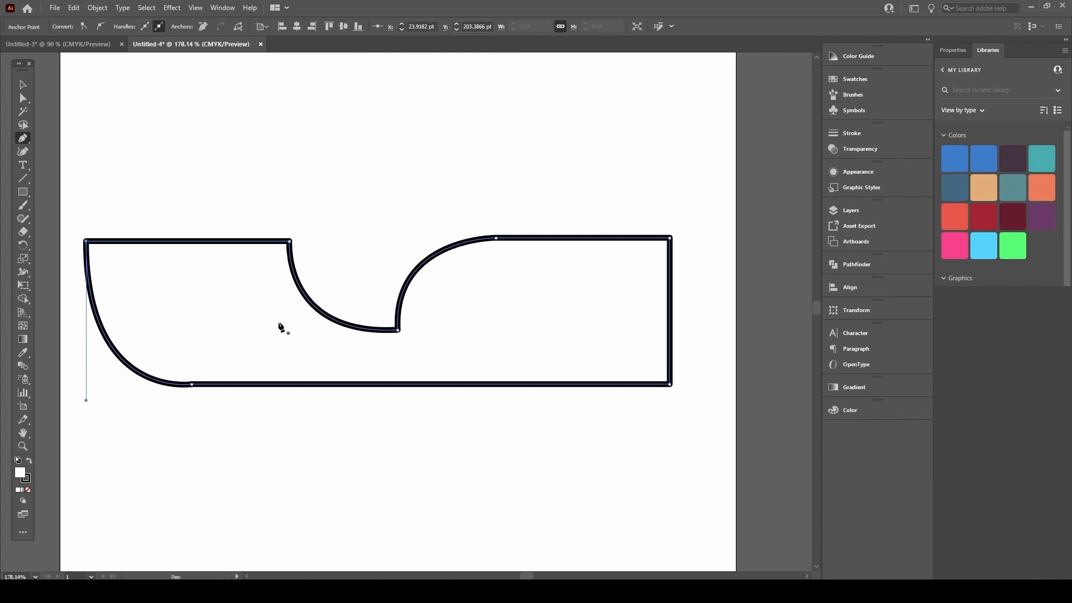
Step: Shorten the top-left anchor's lower handle to refine the left curve, then select the whole path
{"action": "key", "text": "a"}
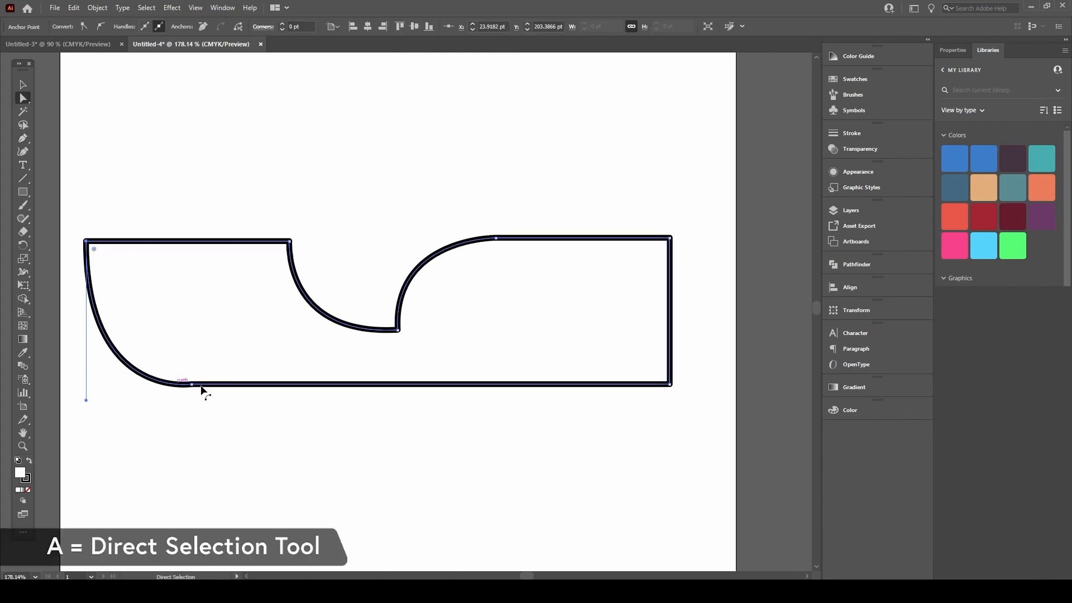
{"action": "scroll", "coordinate": [187, 383], "scroll_direction": "up", "scroll_amount": 3}
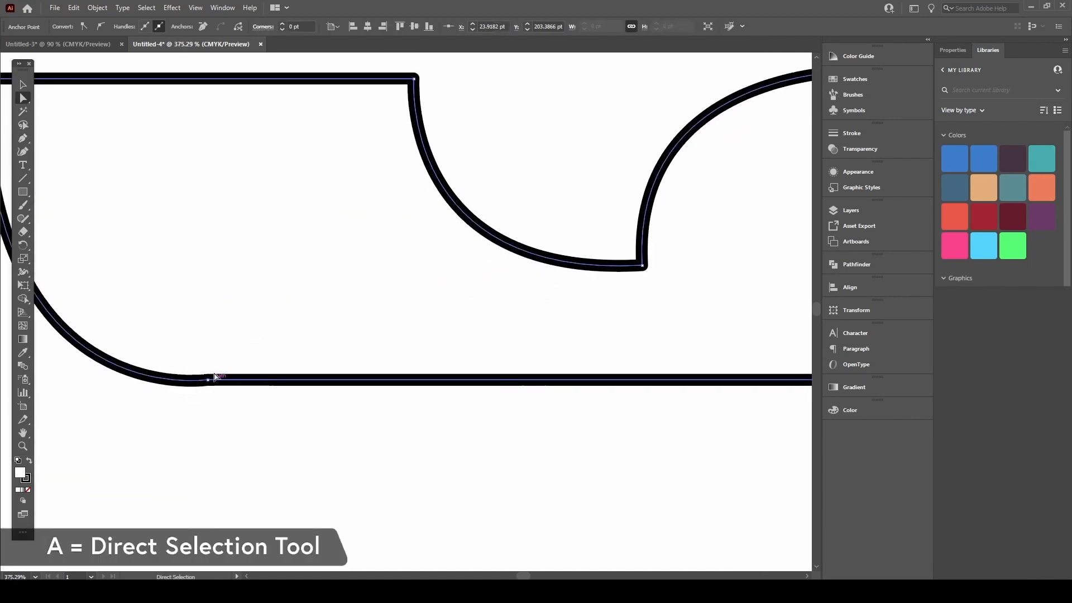
{"action": "scroll", "coordinate": [210, 383], "scroll_direction": "down", "scroll_amount": 2}
{"action": "left_click_drag", "start_coordinate": [111, 388], "coordinate": [108, 361]}
{"action": "left_click_drag", "start_coordinate": [306, 244], "coordinate": [191, 298]}
{"action": "left_click_drag", "start_coordinate": [304, 270], "coordinate": [264, 303]}
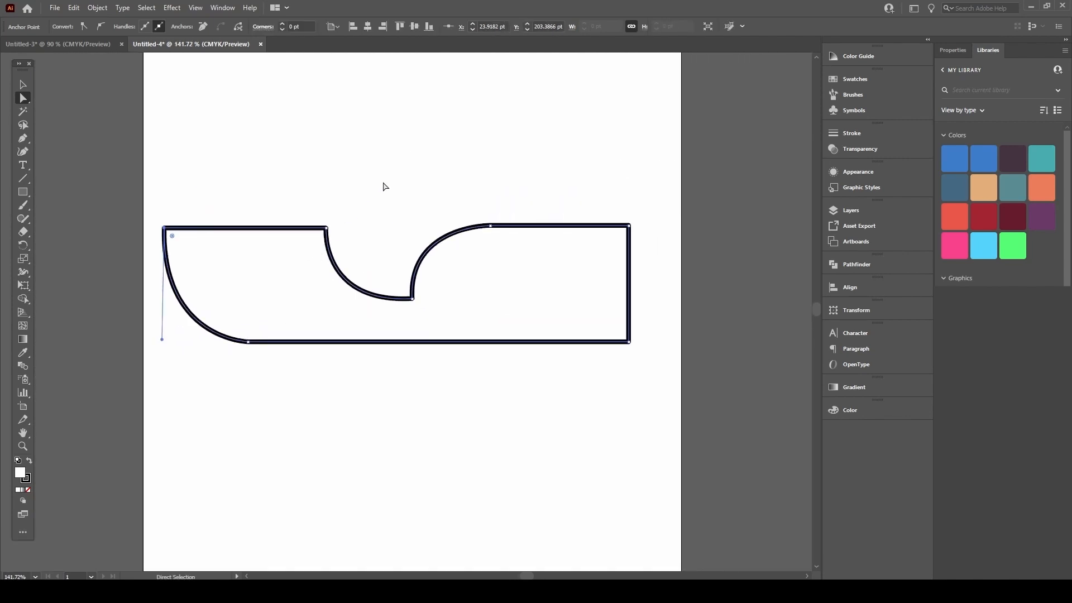
{"action": "key", "text": "v"}
{"action": "scroll", "coordinate": [472, 241], "scroll_direction": "up", "scroll_amount": 1}
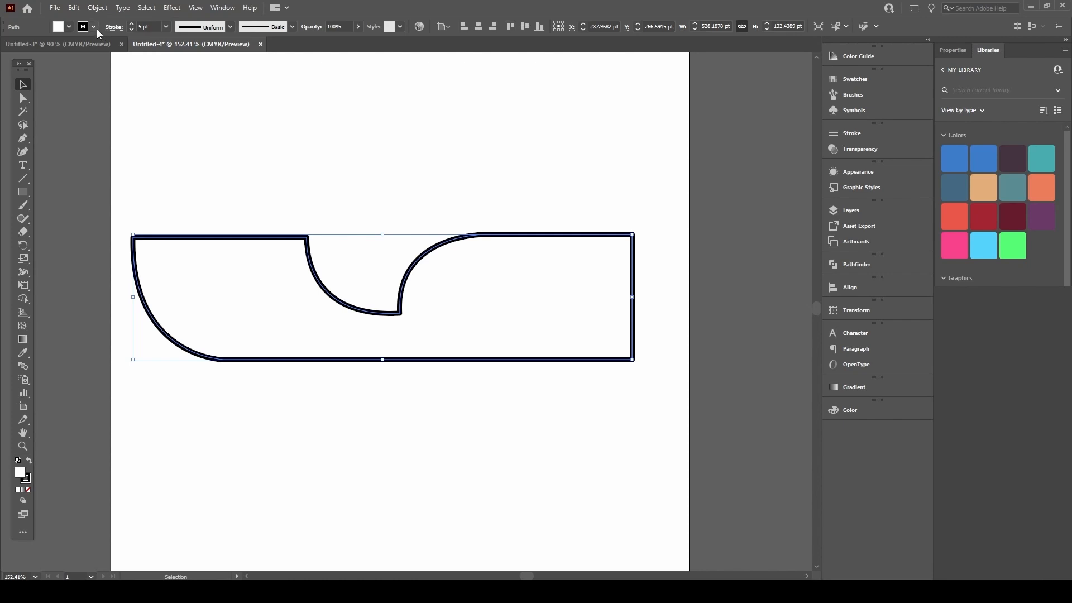
Step: Give the cap shape a red fill and a cyan stroke from the Control bar swatches
{"action": "left_click", "coordinate": [68, 27]}
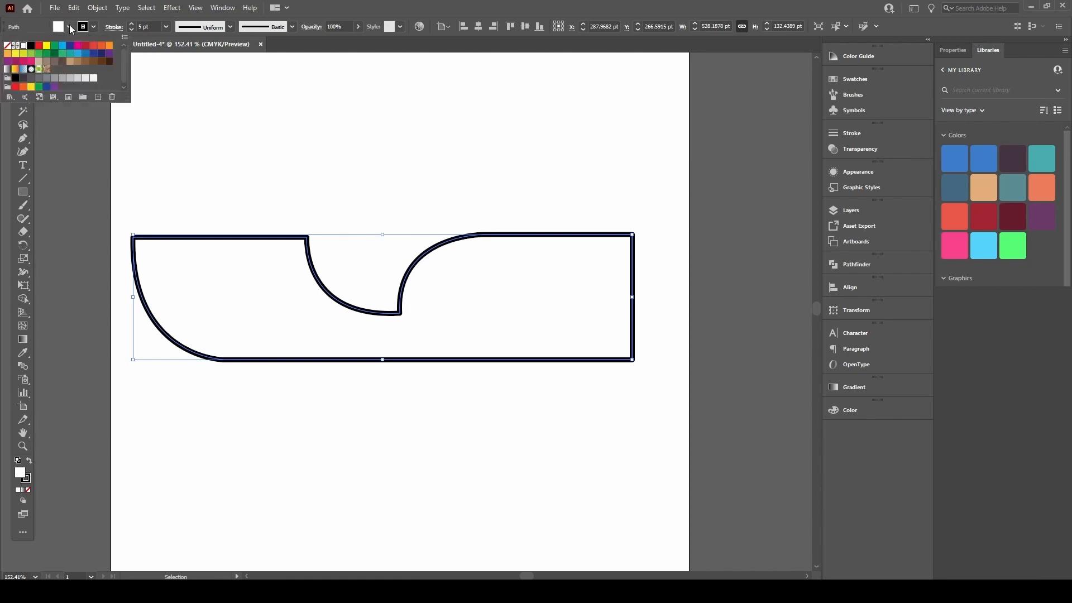
{"action": "left_click", "coordinate": [38, 45]}
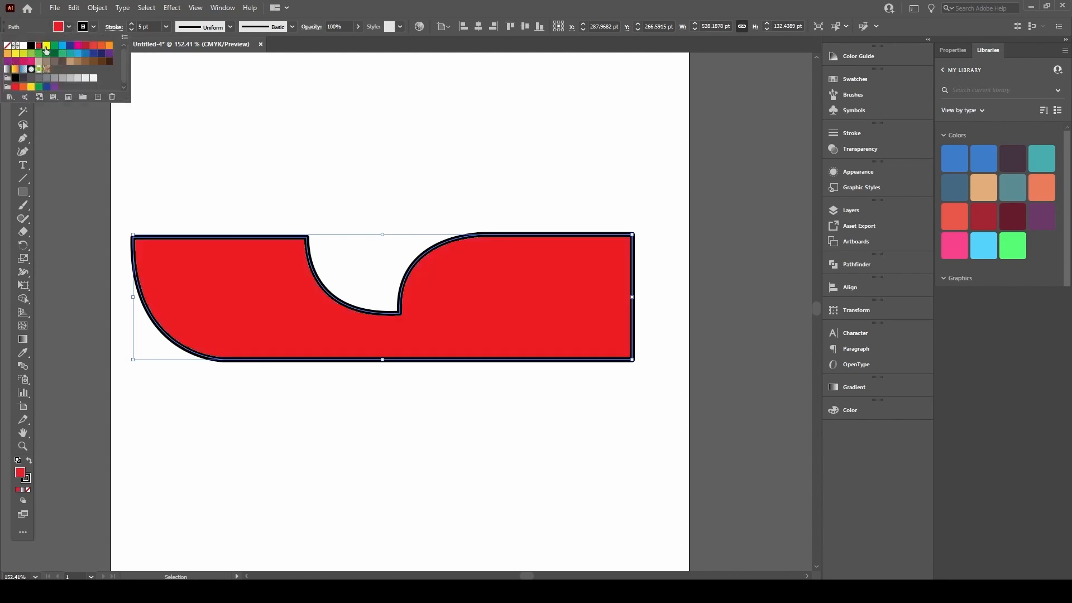
{"action": "left_click", "coordinate": [234, 153]}
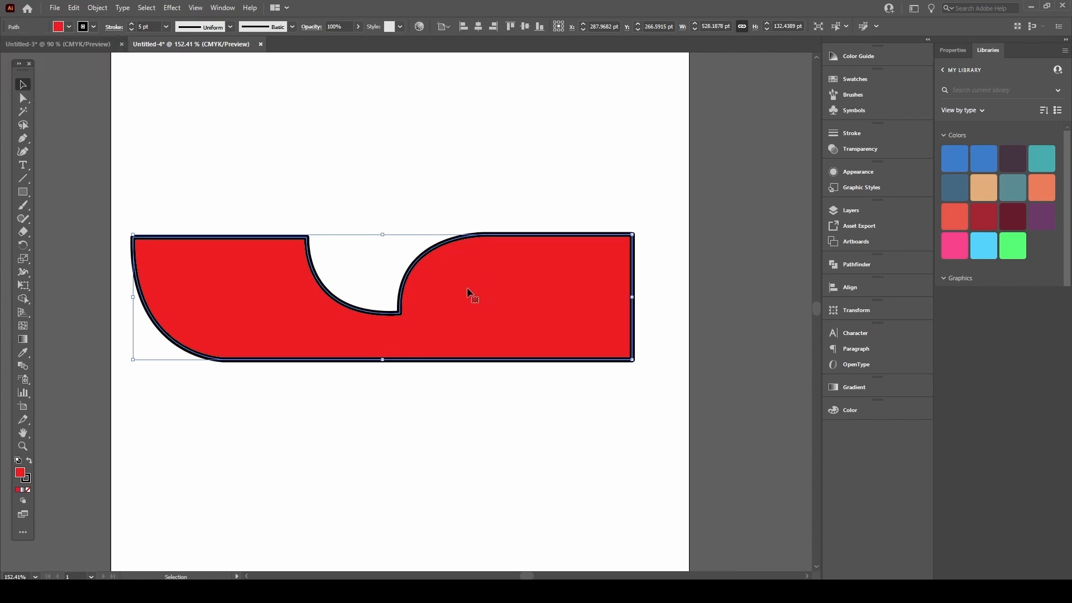
{"action": "left_click", "coordinate": [93, 28]}
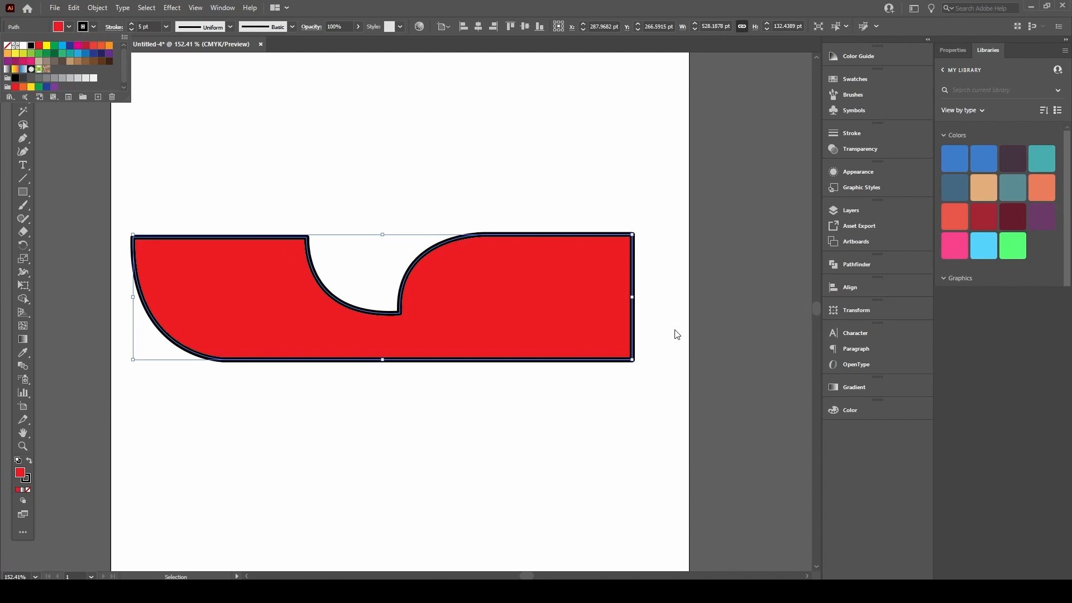
{"action": "left_click", "coordinate": [63, 45]}
{"action": "left_click", "coordinate": [236, 128]}
{"action": "left_click", "coordinate": [232, 127]}
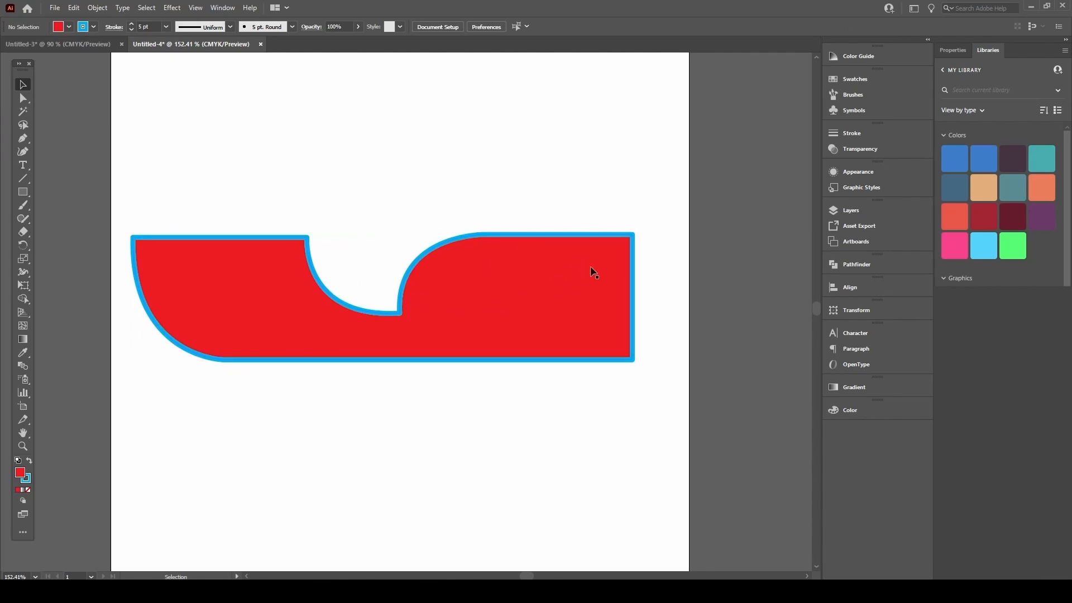
{"action": "left_click", "coordinate": [562, 279]}
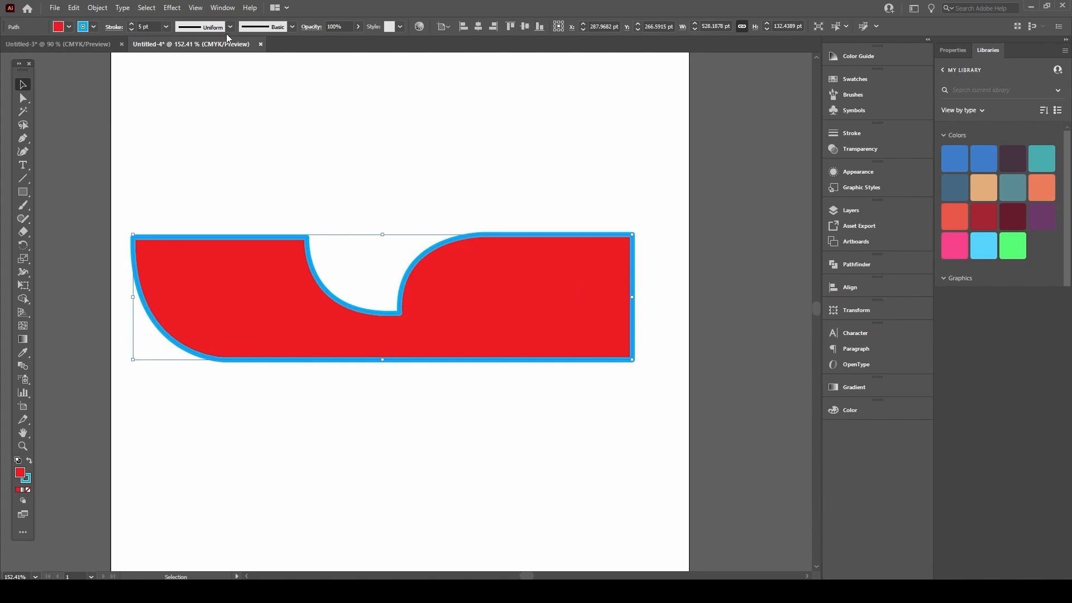
Step: Set the outline's stroke weight back to 5 pt with butt caps in the Stroke panel
{"action": "left_click", "coordinate": [862, 135]}
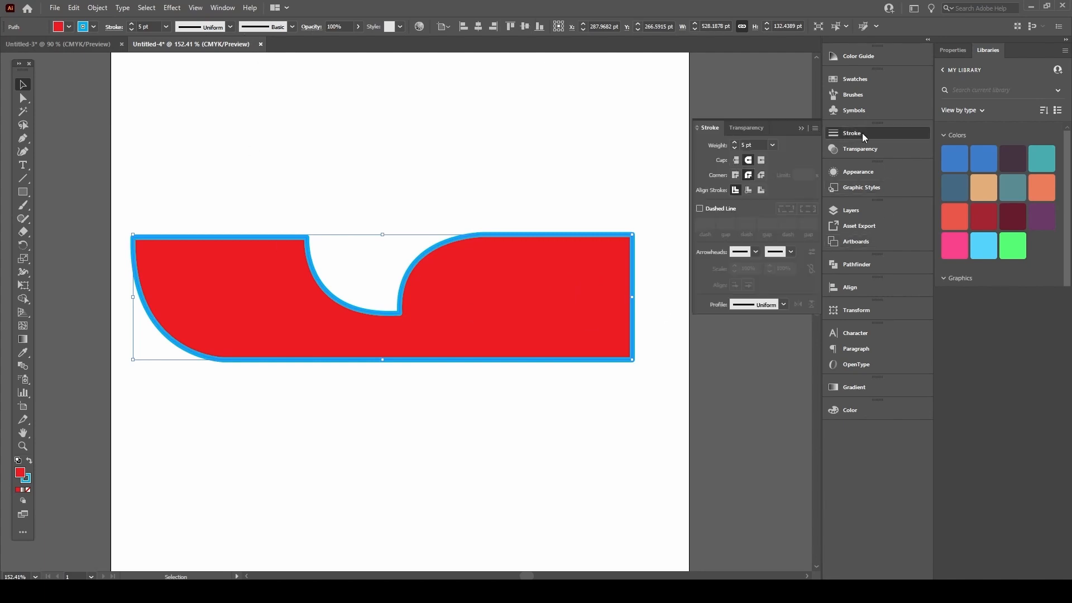
{"action": "left_click", "coordinate": [735, 149]}
{"action": "left_click", "coordinate": [735, 149]}
{"action": "left_click", "coordinate": [734, 148]}
{"action": "left_click", "coordinate": [735, 149]}
{"action": "left_click", "coordinate": [734, 143]}
{"action": "left_click", "coordinate": [734, 143]}
{"action": "left_click", "coordinate": [734, 143]}
{"action": "left_click", "coordinate": [735, 143]}
{"action": "left_click", "coordinate": [735, 149]}
{"action": "left_click", "coordinate": [735, 149]}
{"action": "left_click", "coordinate": [735, 149]}
{"action": "left_click", "coordinate": [735, 149]}
{"action": "left_click", "coordinate": [735, 149]}
{"action": "left_click", "coordinate": [735, 149]}
{"action": "left_click", "coordinate": [736, 160]}
{"action": "mouse_move", "coordinate": [614, 240]}
{"action": "left_mouse_down"}
{"action": "mouse_move", "coordinate": [634, 218]}
{"action": "mouse_move", "coordinate": [620, 229]}
{"action": "left_mouse_up"}
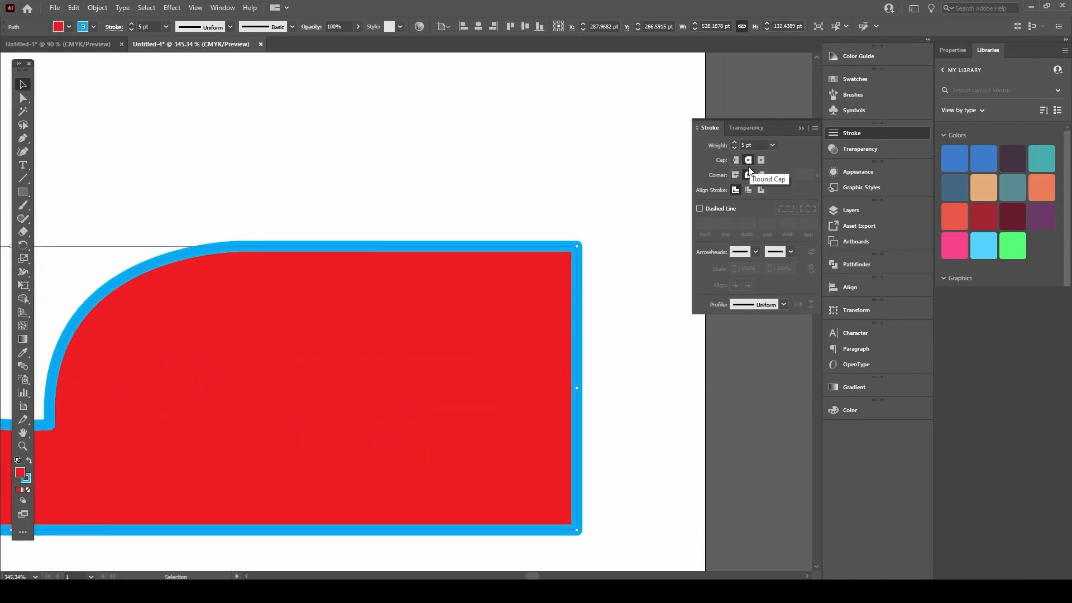
{"action": "left_click_drag", "start_coordinate": [567, 317], "coordinate": [555, 286]}
Step: Draw a new closed five-point red shape with blue outline below the cap
{"action": "key", "text": "ctrl+shift+a"}
{"action": "key", "text": "p"}
{"action": "left_click", "coordinate": [344, 466]}
{"action": "left_click", "coordinate": [490, 439]}
{"action": "left_click", "coordinate": [480, 503]}
{"action": "left_click", "coordinate": [369, 500]}
{"action": "left_click", "coordinate": [306, 514]}
{"action": "left_click", "coordinate": [344, 466]}
{"action": "left_click_drag", "start_coordinate": [331, 500], "coordinate": [478, 386]}
{"action": "left_click_drag", "start_coordinate": [353, 448], "coordinate": [409, 359]}
Step: Try the round and projecting cap styles on the blue stroke, then return to Butt Cap
{"action": "left_click_drag", "start_coordinate": [351, 418], "coordinate": [474, 338]}
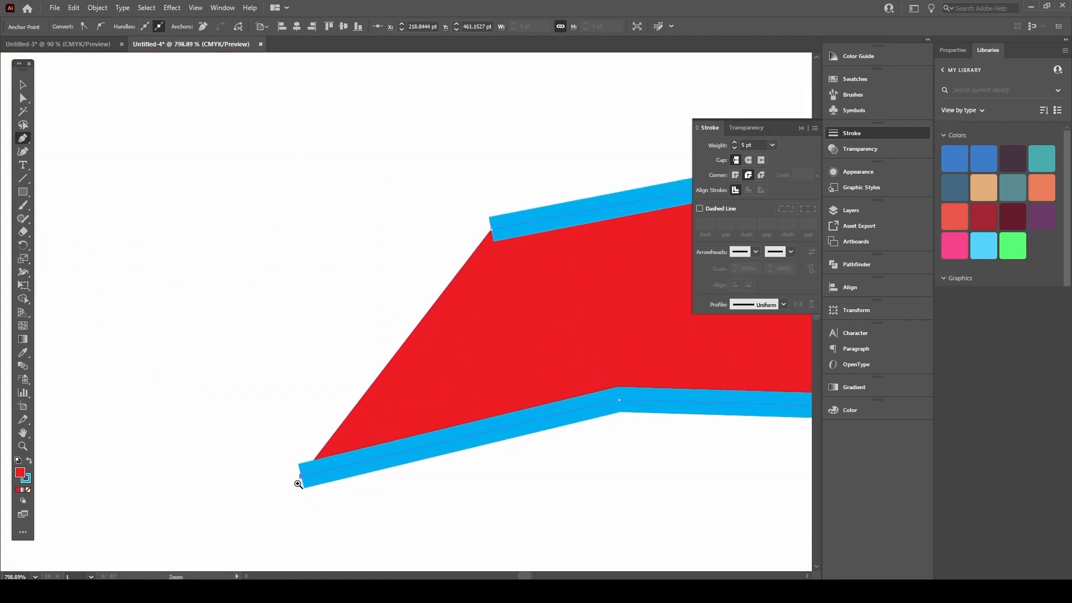
{"action": "scroll", "coordinate": [305, 472], "scroll_direction": "up", "scroll_amount": 2}
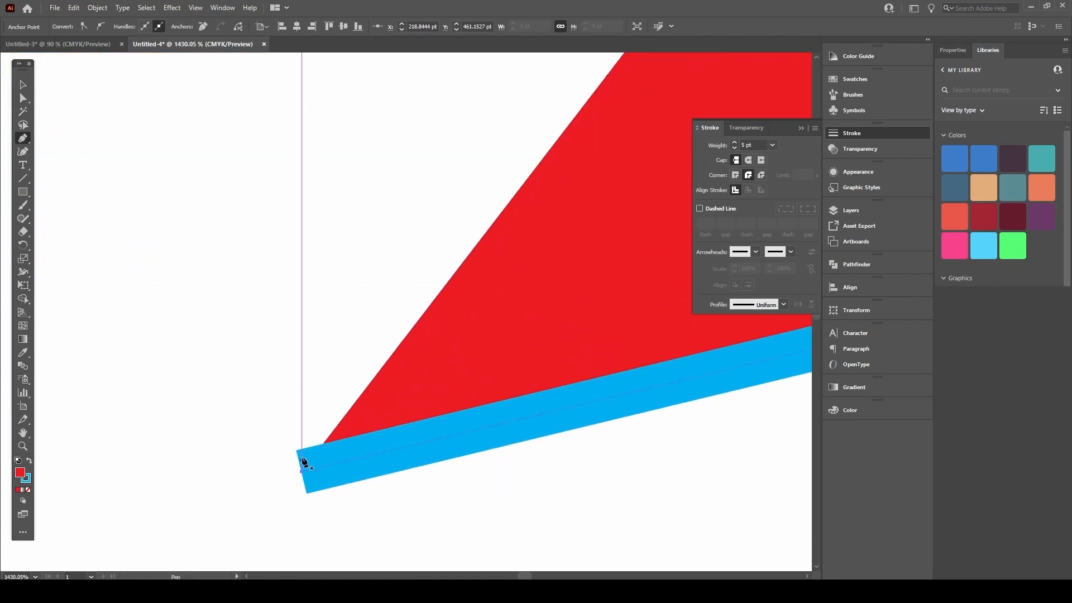
{"action": "left_click", "coordinate": [749, 161]}
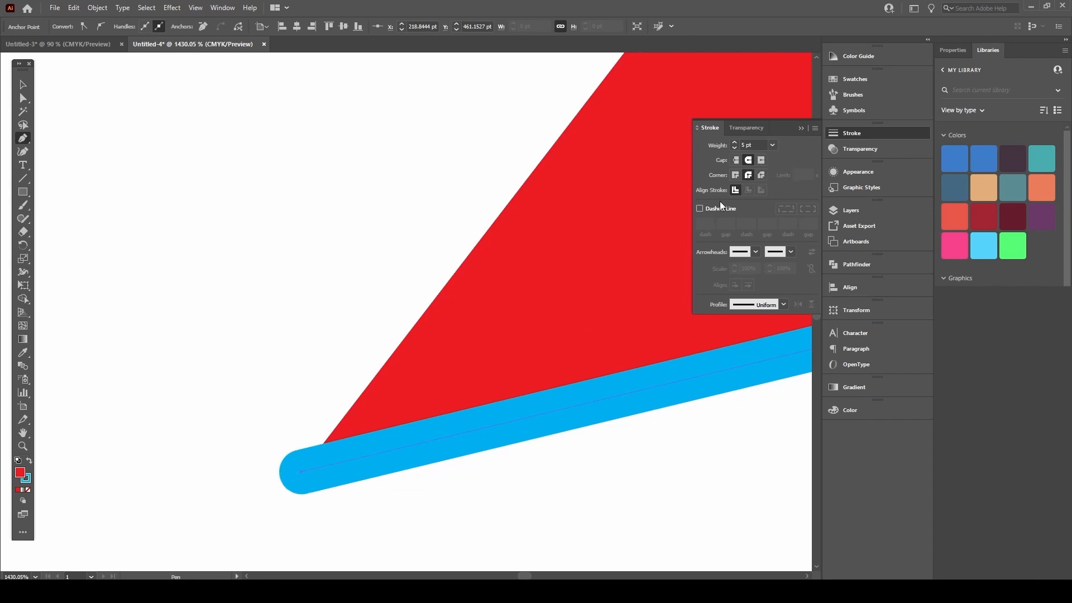
{"action": "left_click", "coordinate": [735, 161]}
{"action": "left_click", "coordinate": [749, 160]}
{"action": "left_click", "coordinate": [736, 161]}
{"action": "left_click", "coordinate": [762, 161]}
{"action": "left_click", "coordinate": [763, 162]}
{"action": "left_click", "coordinate": [733, 160]}
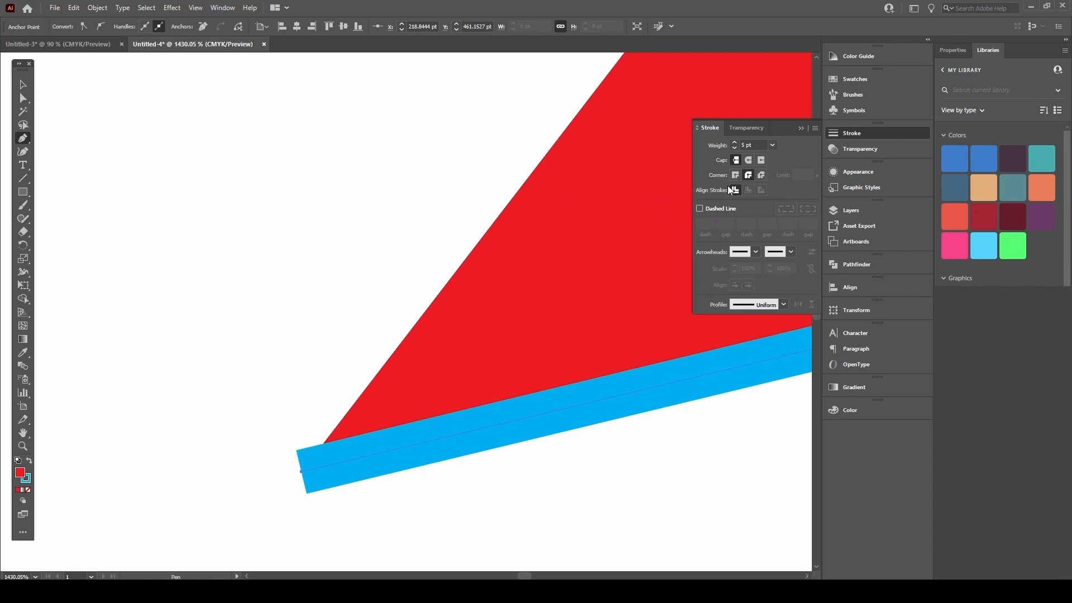
Step: Give the lower red shape's blue outline Miter Join corners
{"action": "left_click_drag", "start_coordinate": [548, 291], "coordinate": [391, 346]}
{"action": "scroll", "coordinate": [464, 336], "scroll_direction": "down", "scroll_amount": 2}
{"action": "left_click_drag", "start_coordinate": [497, 305], "coordinate": [289, 347]}
{"action": "scroll", "coordinate": [426, 318], "scroll_direction": "right", "scroll_amount": 10}
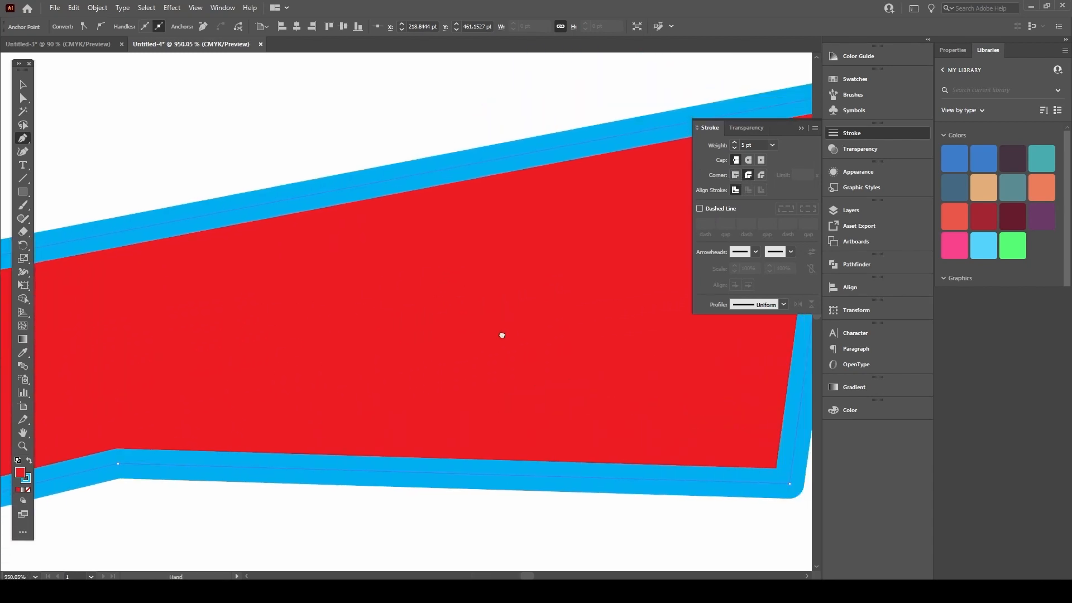
{"action": "left_click", "coordinate": [736, 175]}
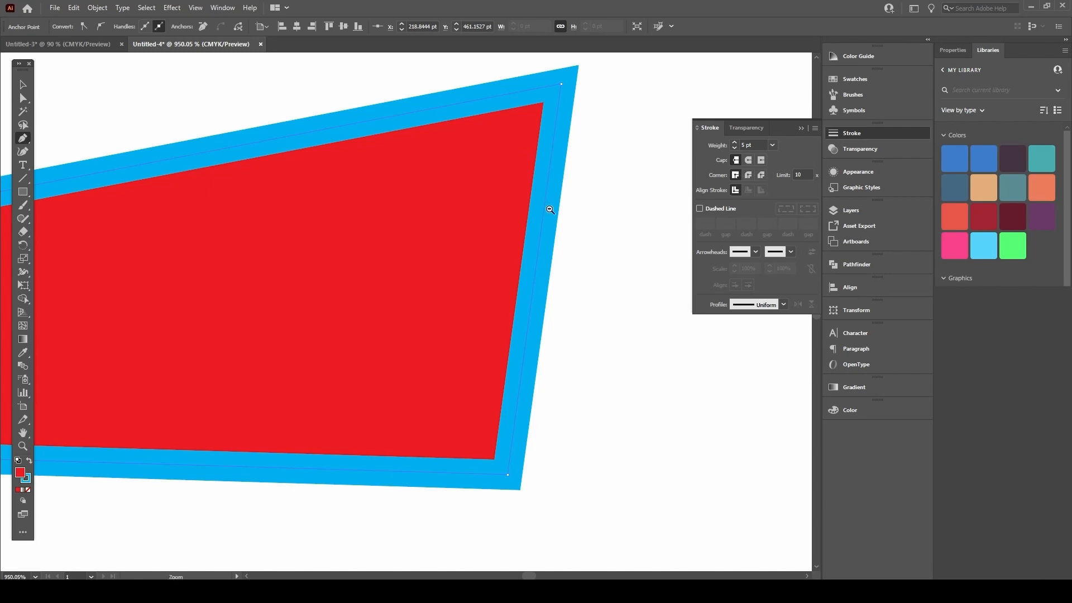
Step: Apply Miter Join to the large red shape's blue outline as well
{"action": "scroll", "coordinate": [555, 209], "scroll_direction": "down", "scroll_amount": 2}
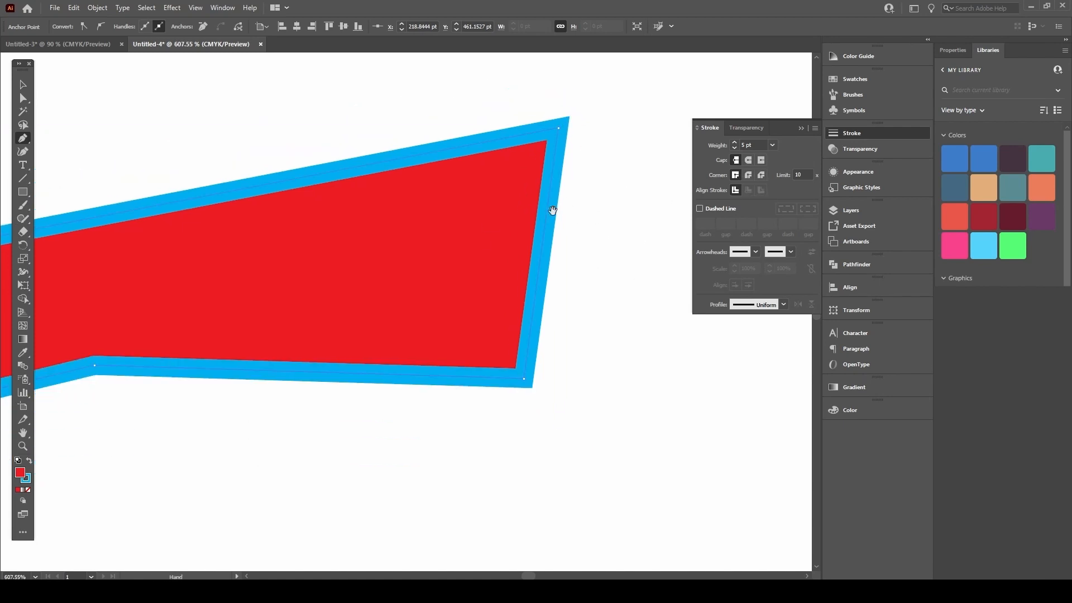
{"action": "scroll", "coordinate": [558, 210], "scroll_direction": "down", "scroll_amount": 4}
{"action": "key", "text": "v"}
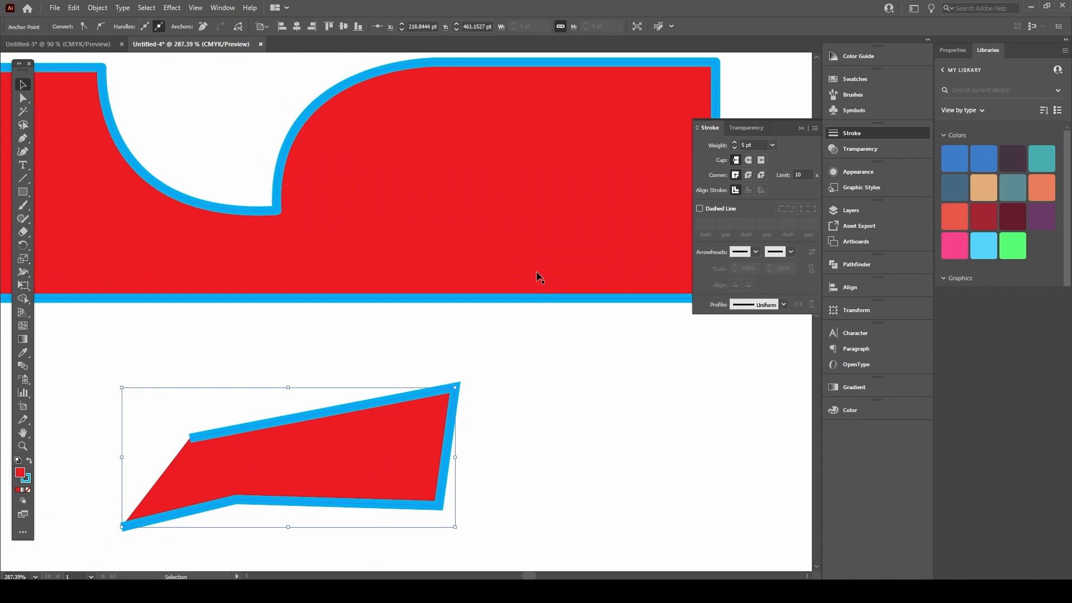
{"action": "left_click", "coordinate": [541, 276]}
{"action": "scroll", "coordinate": [540, 276], "scroll_direction": "up", "scroll_amount": 4}
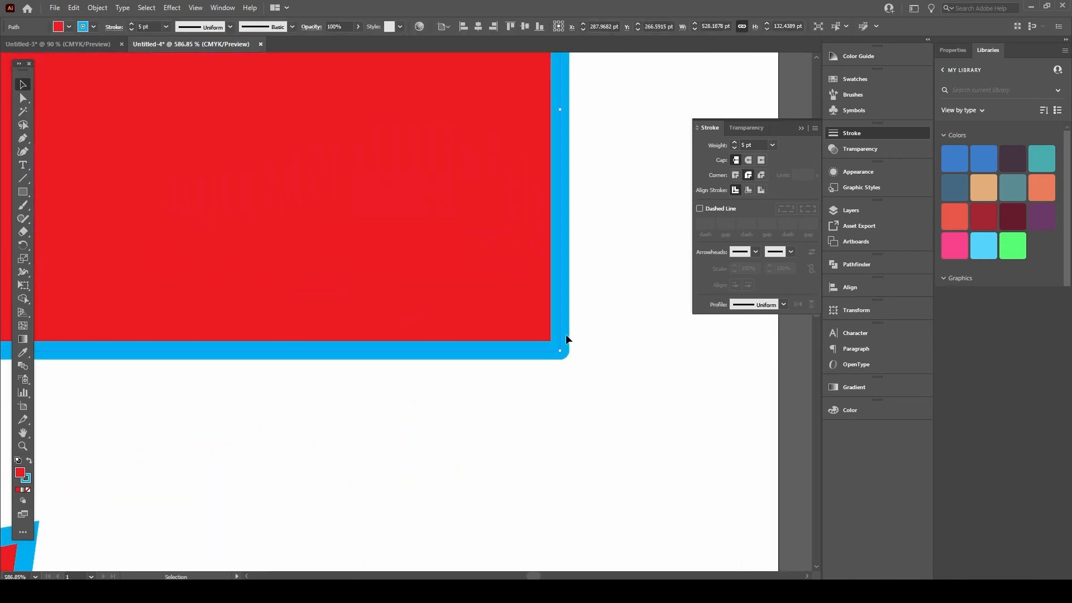
{"action": "left_click", "coordinate": [736, 174]}
{"action": "scroll", "coordinate": [575, 346], "scroll_direction": "down", "scroll_amount": 4}
{"action": "left_click", "coordinate": [654, 224]}
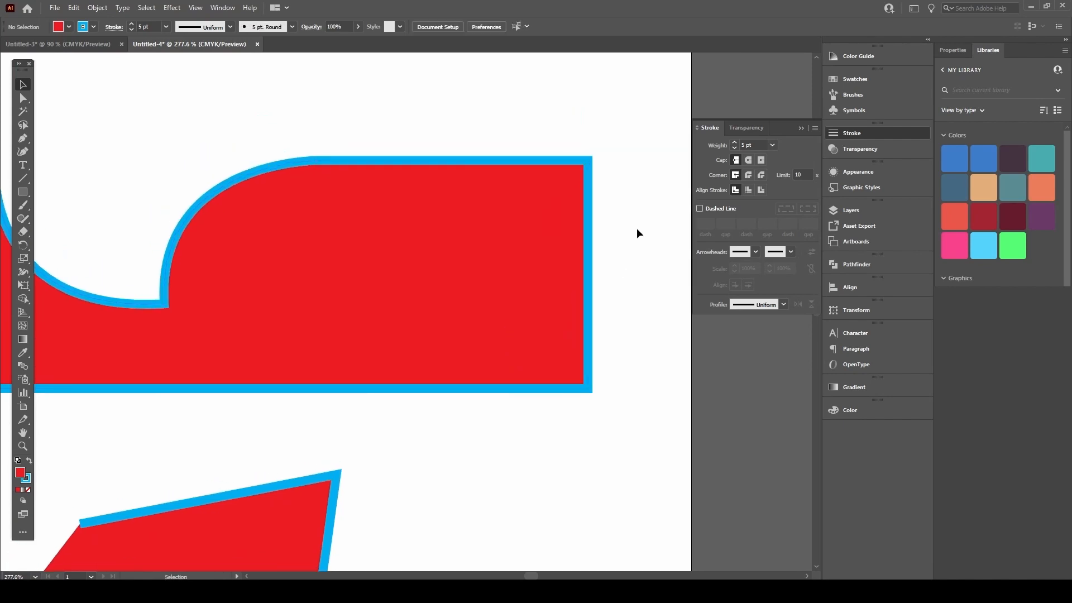
{"action": "scroll", "coordinate": [516, 213], "scroll_direction": "down", "scroll_amount": 2}
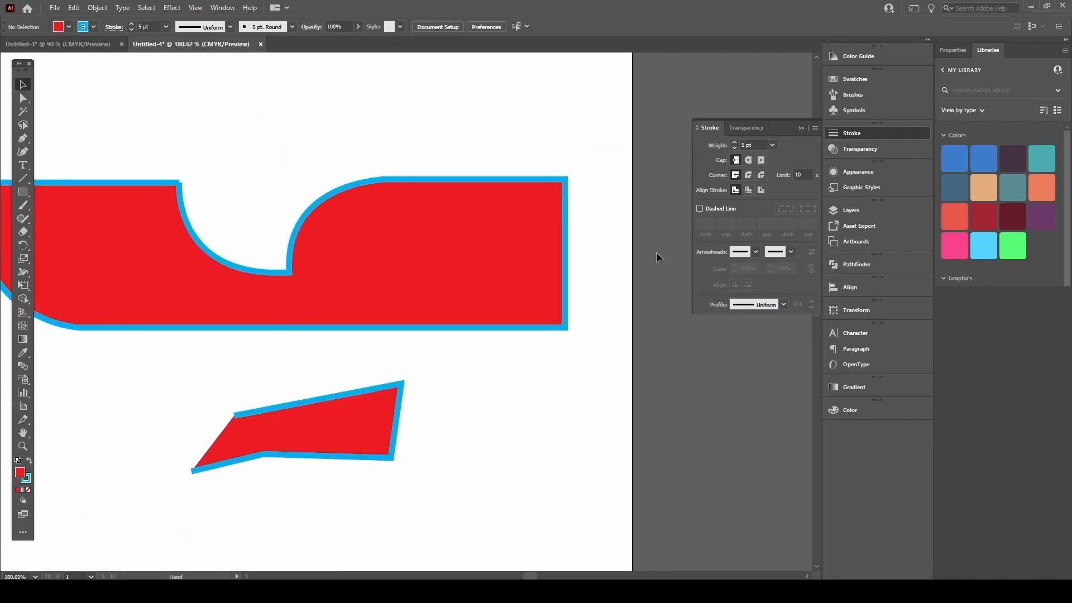
{"action": "left_click", "coordinate": [479, 250]}
Step: Turn on Dashed Line for the large shape's blue outline
{"action": "left_click", "coordinate": [700, 208]}
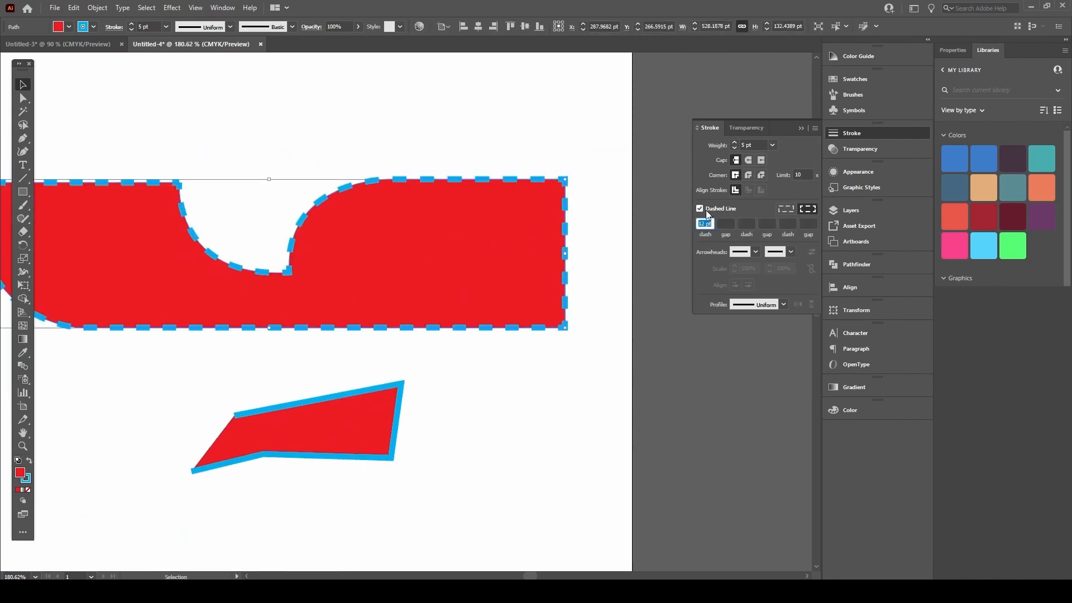
{"action": "left_click_drag", "start_coordinate": [306, 299], "coordinate": [411, 291]}
{"action": "scroll", "coordinate": [467, 266], "scroll_direction": "down", "scroll_amount": 2}
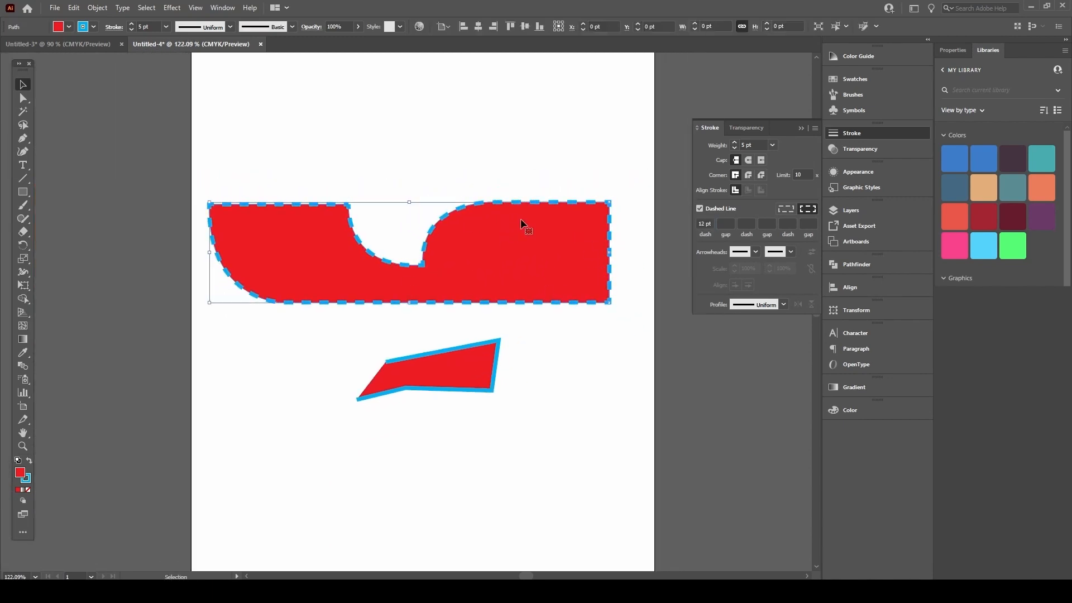
{"action": "left_click", "coordinate": [707, 224]}
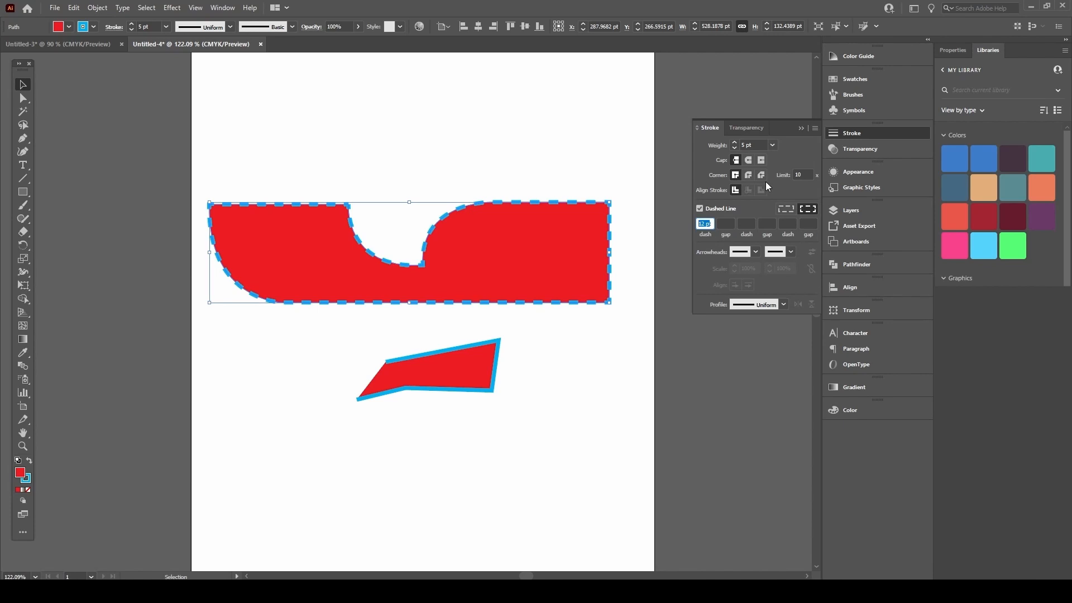
{"action": "key", "text": "Return"}
Step: Set the dash length to 33 pt and the gap to 5 pt
{"action": "left_click", "coordinate": [705, 225]}
{"action": "type", "text": "33p"}
{"action": "key", "text": "Return"}
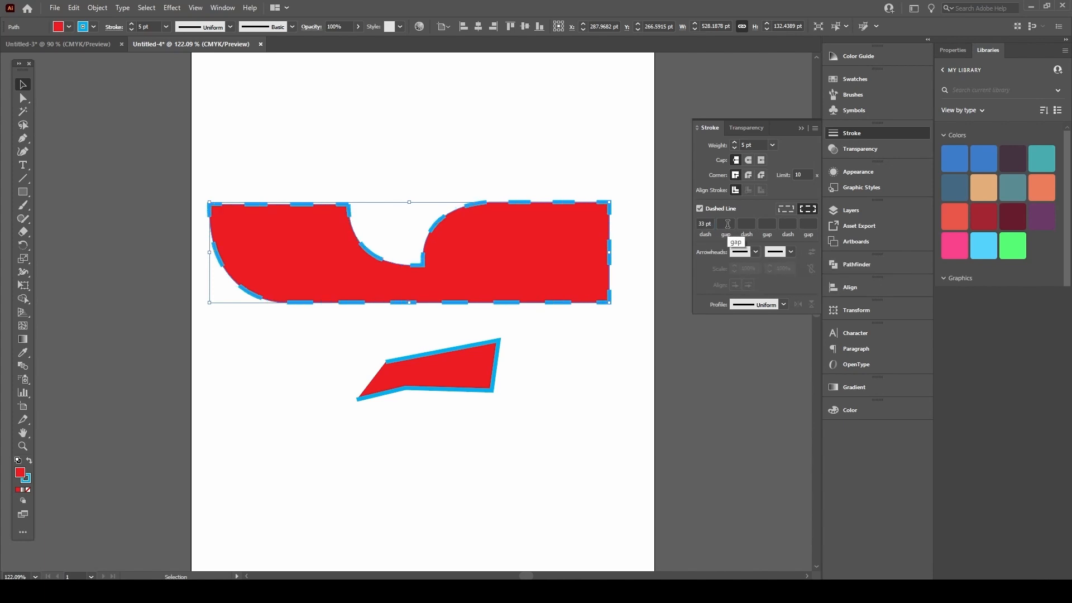
{"action": "left_click", "coordinate": [728, 224]}
{"action": "type", "text": "5pt"}
{"action": "key", "text": "Return"}
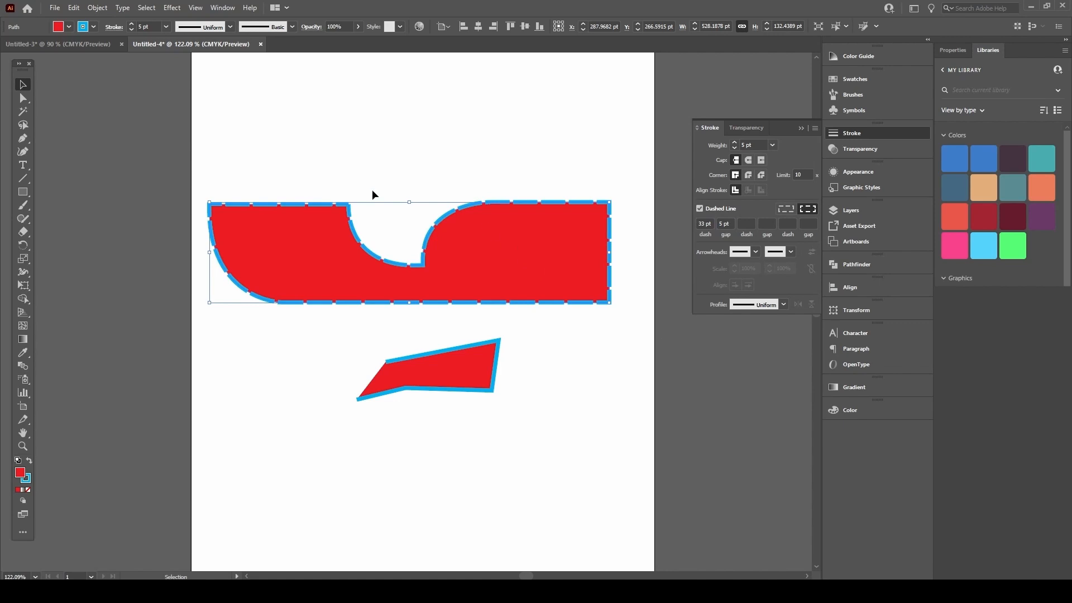
Step: Zoom in to inspect the dashed curve, then back out to see both shapes
{"action": "left_click", "coordinate": [98, 92]}
{"action": "key", "text": "ctrl+space"}
{"action": "left_click_drag", "start_coordinate": [397, 215], "coordinate": [550, 149]}
{"action": "left_click_drag", "start_coordinate": [477, 268], "coordinate": [541, 242]}
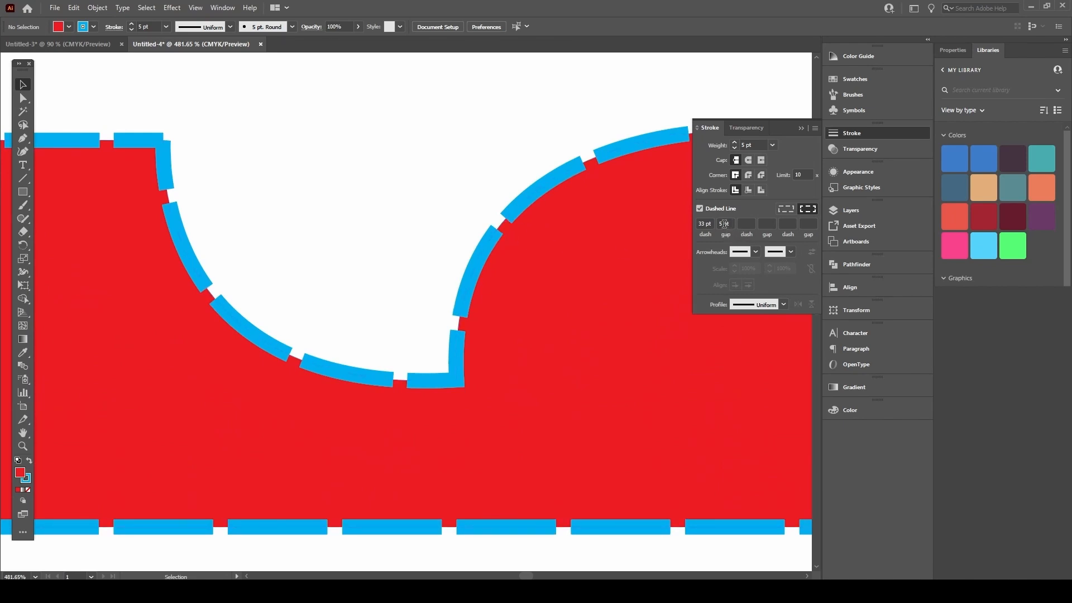
{"action": "left_click_drag", "start_coordinate": [494, 244], "coordinate": [424, 273]}
Step: Add a second dash and a second gap of 13 pt each to the cap's outline
{"action": "left_click", "coordinate": [519, 266]}
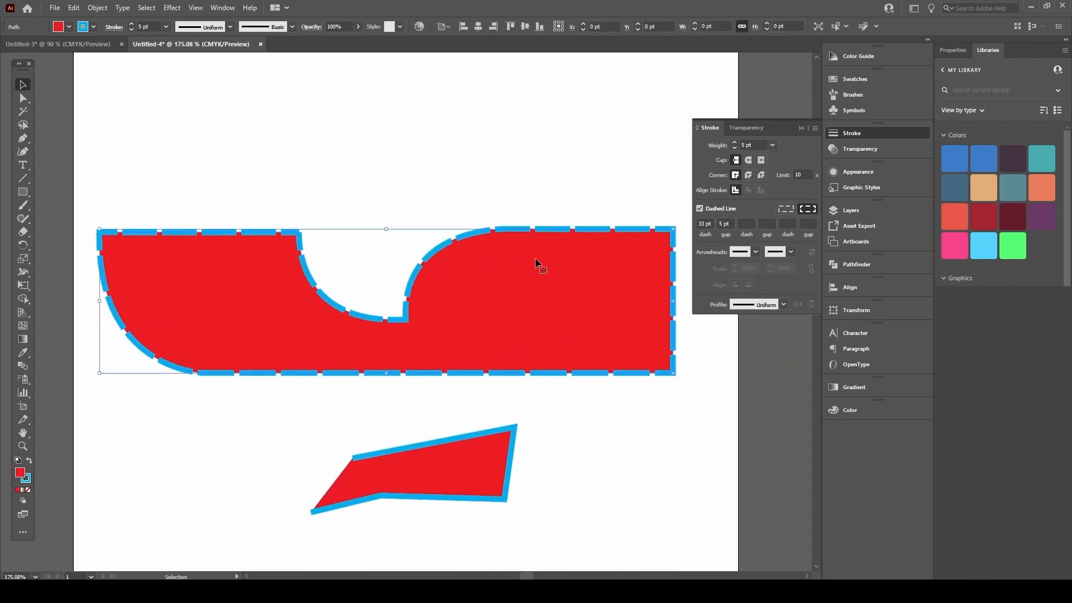
{"action": "left_click", "coordinate": [744, 222]}
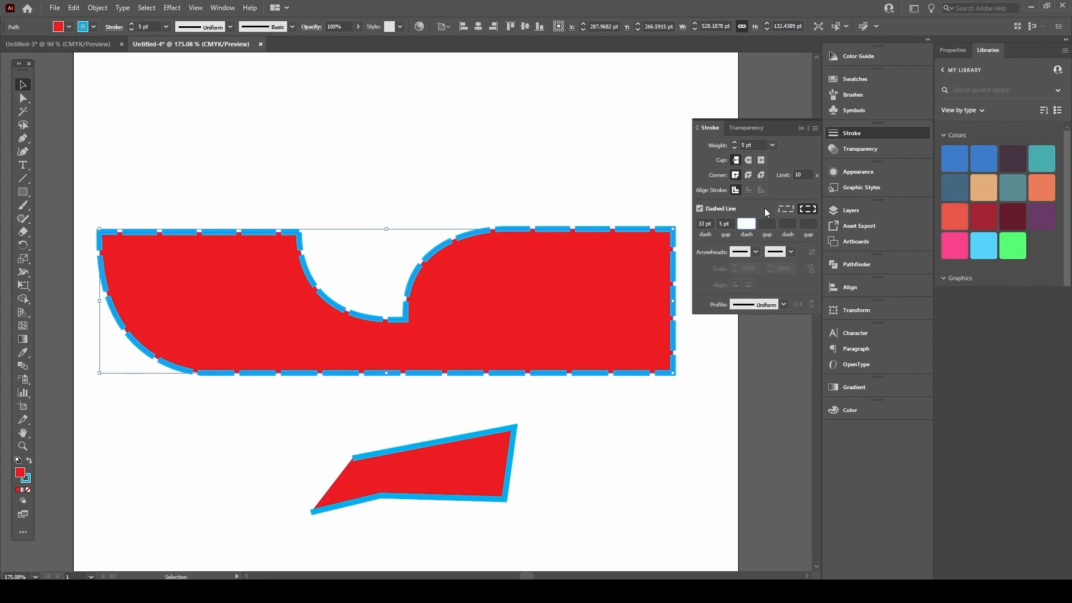
{"action": "type", "text": "13"}
{"action": "key", "text": "Return"}
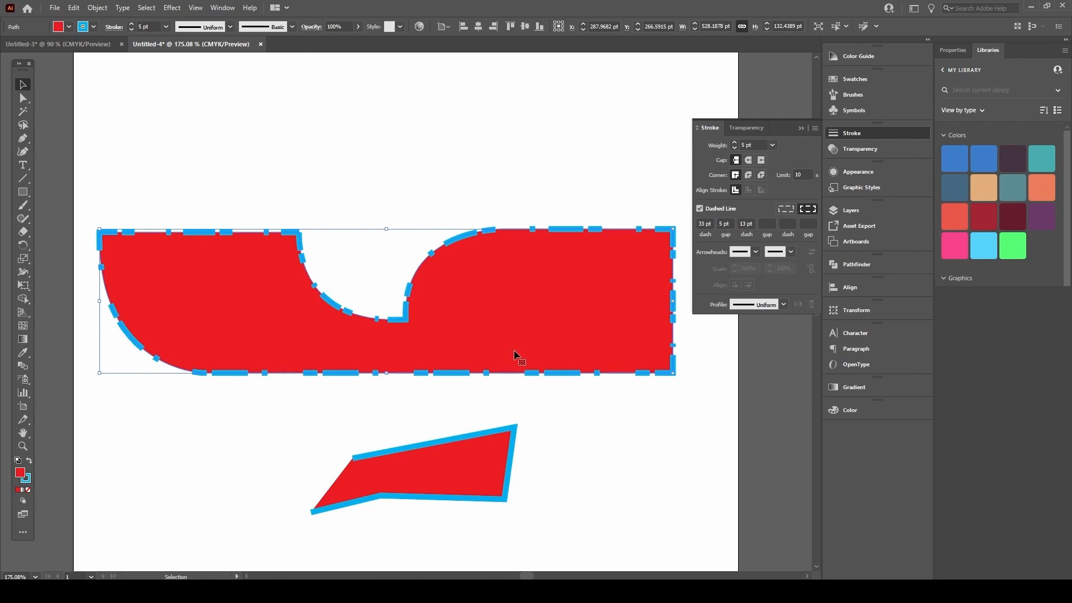
{"action": "left_click", "coordinate": [768, 223]}
{"action": "type", "text": "13"}
{"action": "key", "text": "Return"}
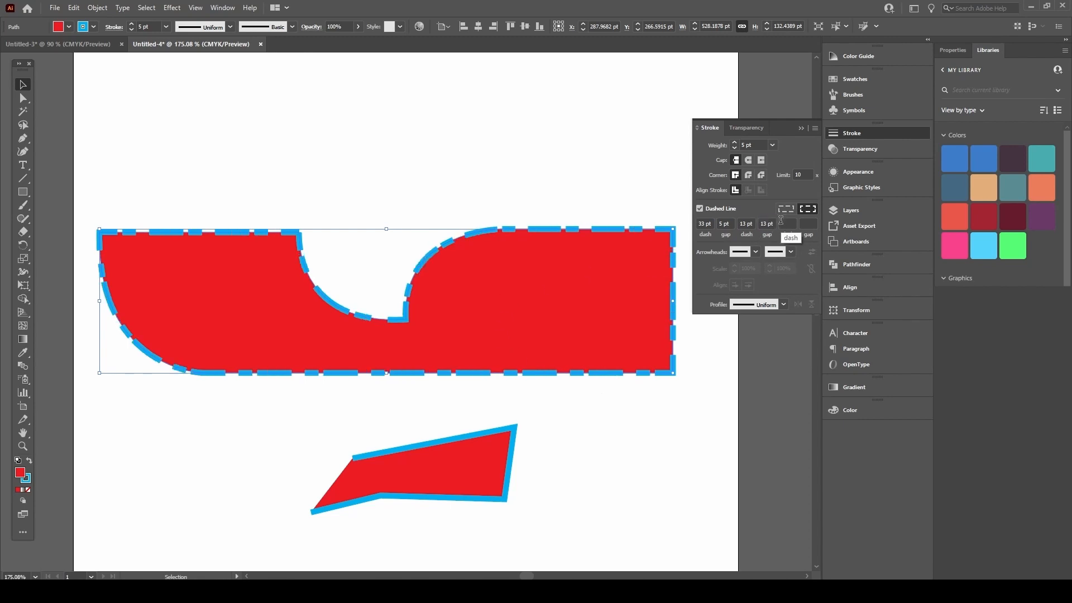
Step: Undo the dash changes so the cap's blue outline is solid again
{"action": "left_click", "coordinate": [457, 182]}
{"action": "left_click_drag", "start_coordinate": [280, 307], "coordinate": [229, 320]}
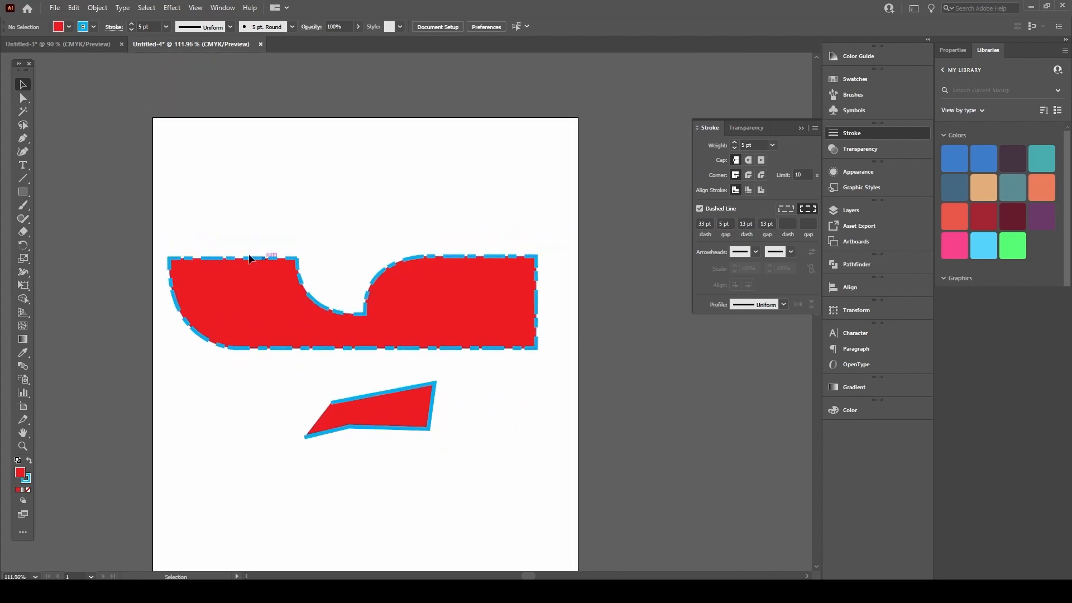
{"action": "left_click_drag", "start_coordinate": [384, 276], "coordinate": [452, 252]}
{"action": "key", "text": "ctrl+z"}
{"action": "key", "text": "ctrl+z"}
{"action": "key", "text": "ctrl+z"}
{"action": "key", "text": "ctrl+z"}
{"action": "key", "text": "ctrl+z"}
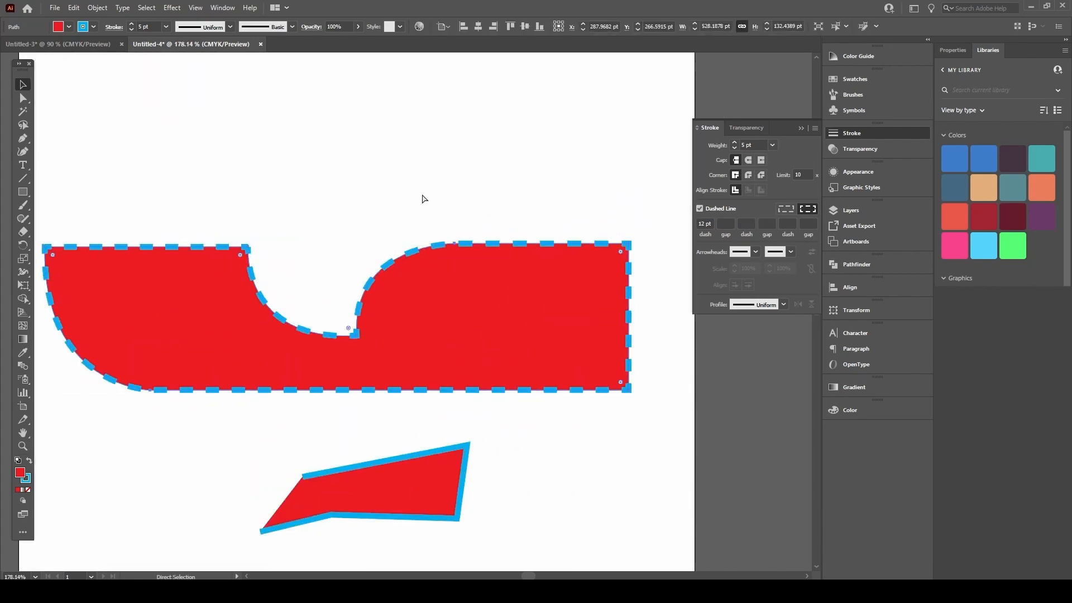
{"action": "key", "text": "ctrl+z"}
{"action": "left_click", "coordinate": [468, 186]}
{"action": "left_click_drag", "start_coordinate": [463, 262], "coordinate": [435, 281]}
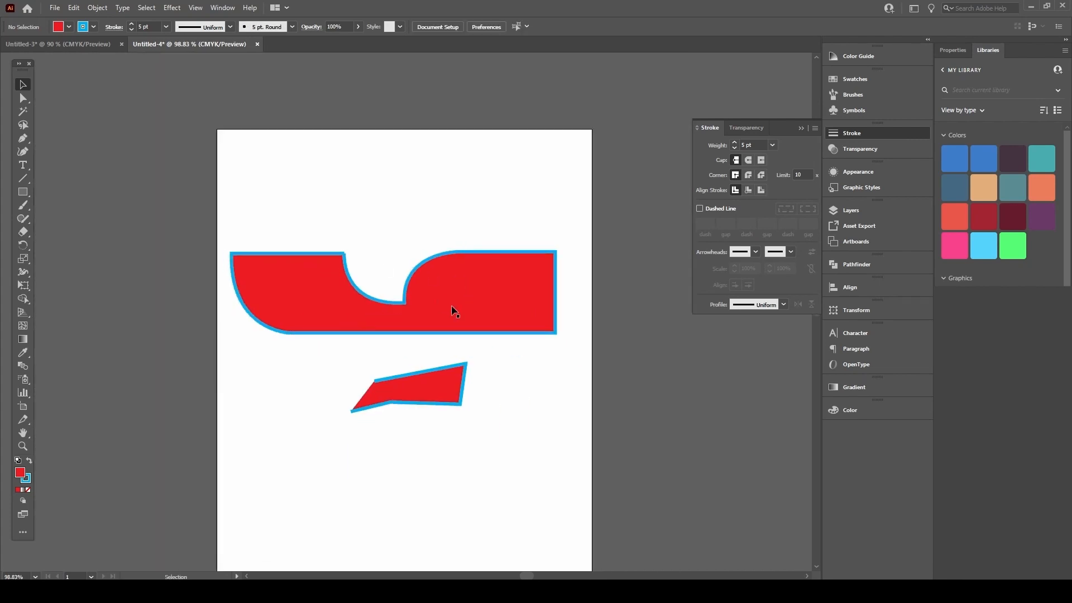
{"action": "left_click_drag", "start_coordinate": [550, 230], "coordinate": [575, 231]}
{"action": "left_click", "coordinate": [472, 391]}
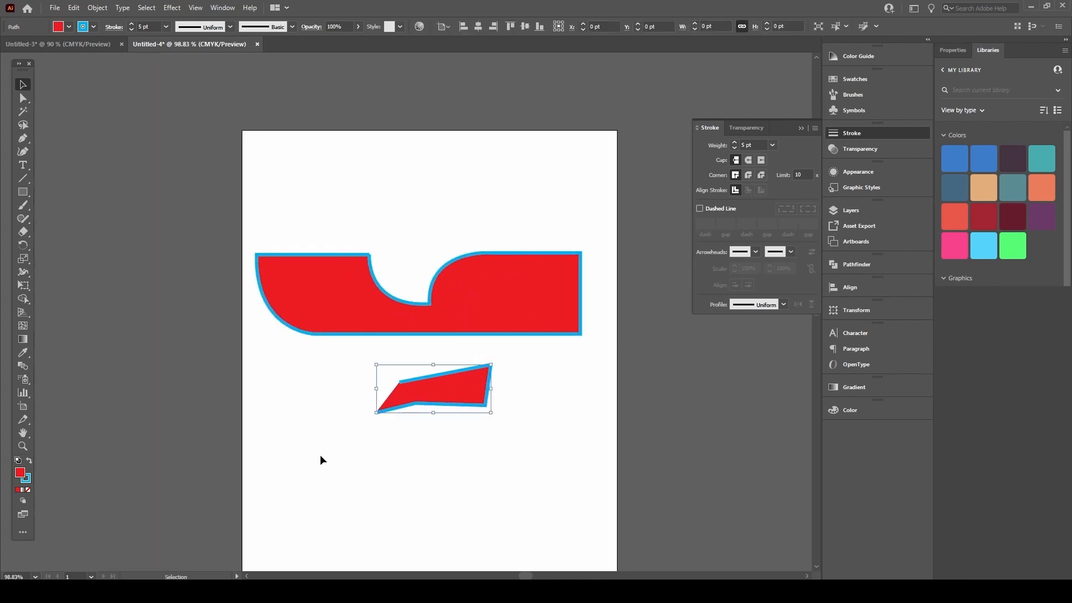
Step: Delete the small red shape and start a Pen path with a straight left side and curved bottom
{"action": "key", "text": "Delete"}
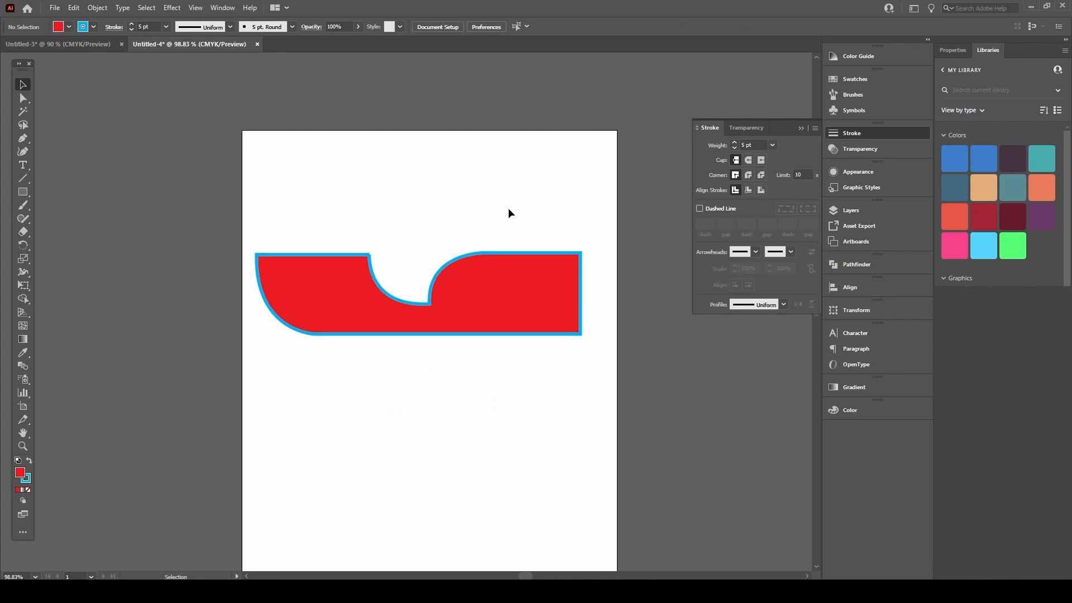
{"action": "left_click_drag", "start_coordinate": [429, 350], "coordinate": [446, 249]}
{"action": "key", "text": "p"}
{"action": "left_click_drag", "start_coordinate": [453, 267], "coordinate": [541, 290]}
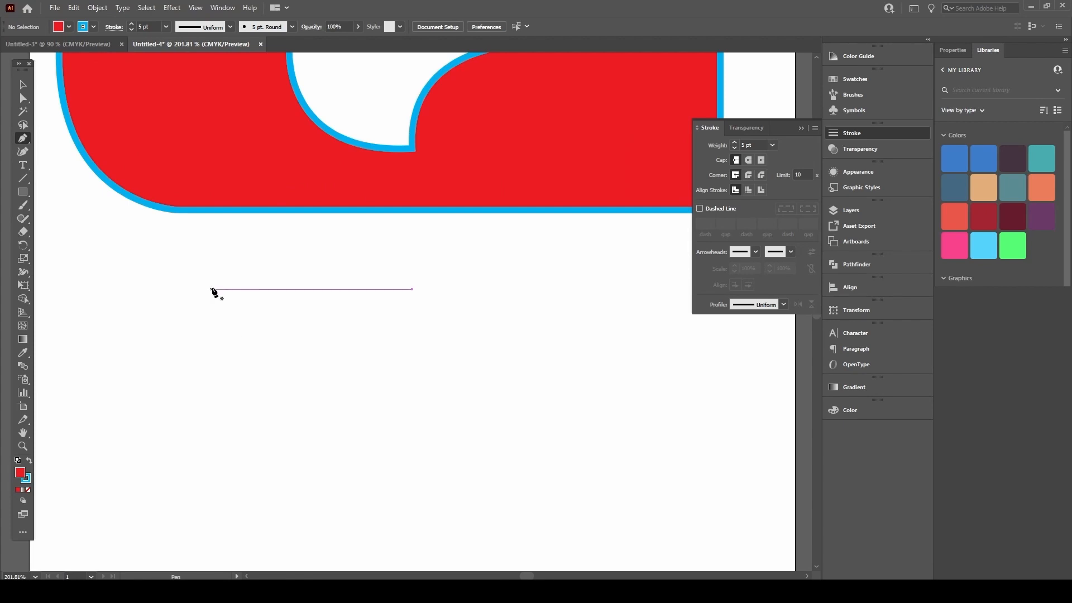
{"action": "left_click_drag", "start_coordinate": [222, 254], "coordinate": [210, 272]}
{"action": "left_click", "coordinate": [147, 268]}
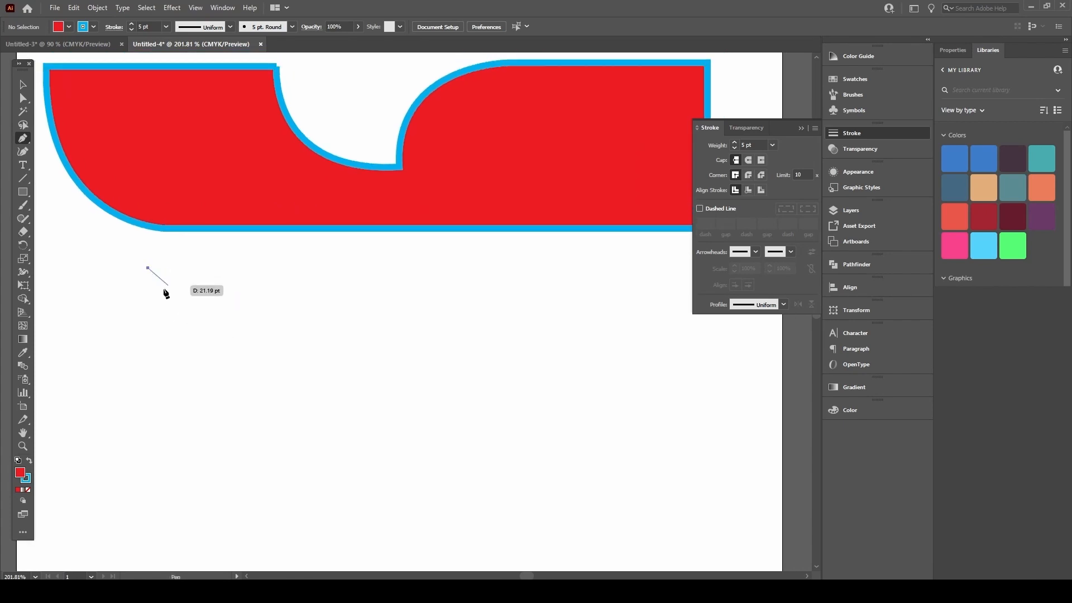
{"action": "left_click", "coordinate": [145, 444]}
{"action": "left_click_drag", "start_coordinate": [287, 495], "coordinate": [403, 494]}
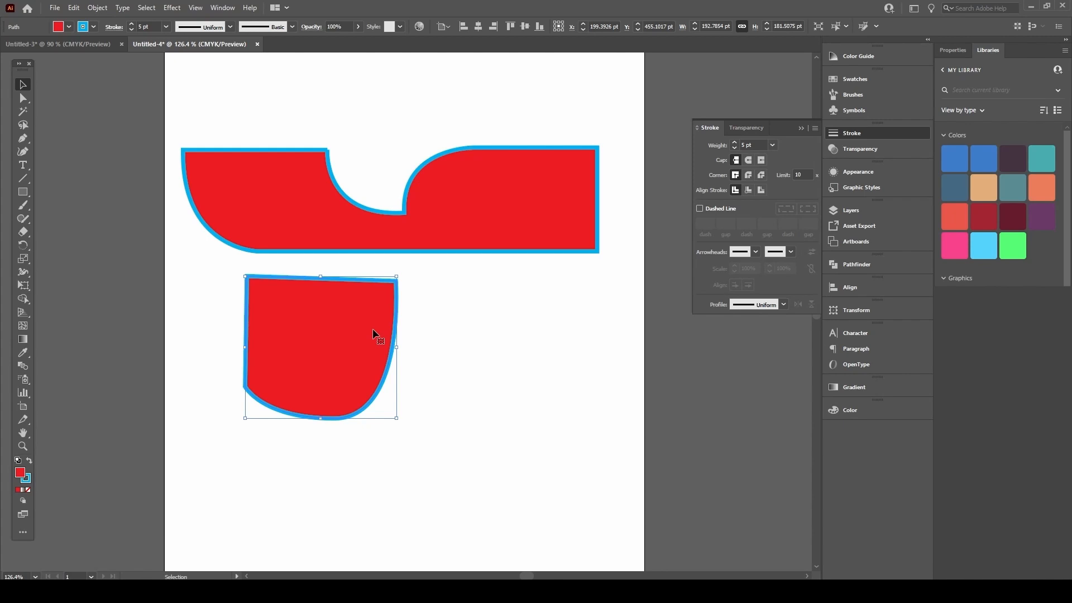
Step: Delete the new lower shape and try a few freehand brush strokes, undoing them
{"action": "key", "text": "Delete"}
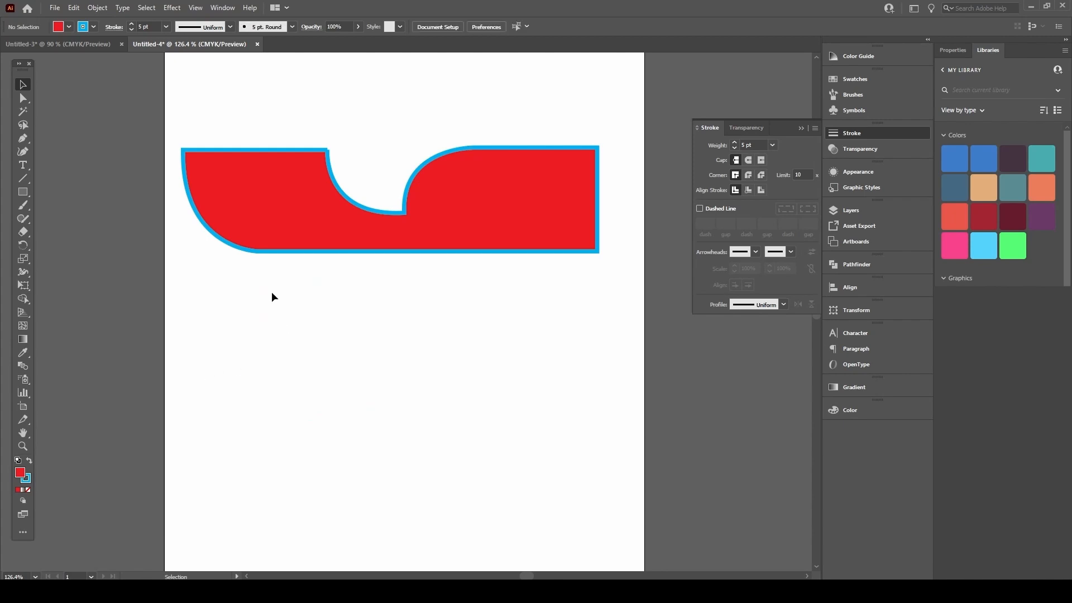
{"action": "key", "text": "b"}
{"action": "mouse_move", "coordinate": [384, 301]}
{"action": "left_mouse_down"}
{"action": "mouse_move", "coordinate": [307, 378]}
{"action": "mouse_move", "coordinate": [328, 433]}
{"action": "mouse_move", "coordinate": [362, 414]}
{"action": "left_mouse_up"}
{"action": "mouse_move", "coordinate": [366, 335]}
{"action": "left_mouse_down"}
{"action": "mouse_move", "coordinate": [391, 335]}
{"action": "mouse_move", "coordinate": [455, 407]}
{"action": "mouse_move", "coordinate": [486, 378]}
{"action": "left_mouse_up"}
{"action": "left_click_drag", "start_coordinate": [473, 295], "coordinate": [573, 367]}
{"action": "key", "text": "ctrl+z"}
{"action": "key", "text": "ctrl+z"}
Step: Redraw the lower shape: straight left side, curved bottom and right, closed with a rounded top curve
{"action": "key", "text": "p"}
{"action": "scroll", "coordinate": [326, 324], "scroll_direction": "up", "scroll_amount": 1}
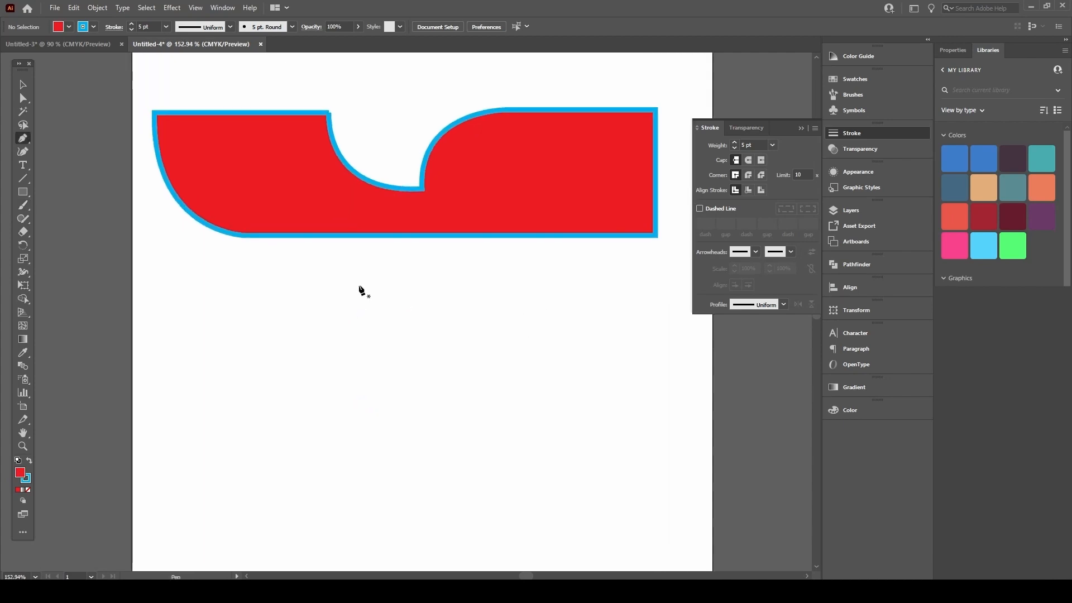
{"action": "scroll", "coordinate": [377, 271], "scroll_direction": "up", "scroll_amount": 1}
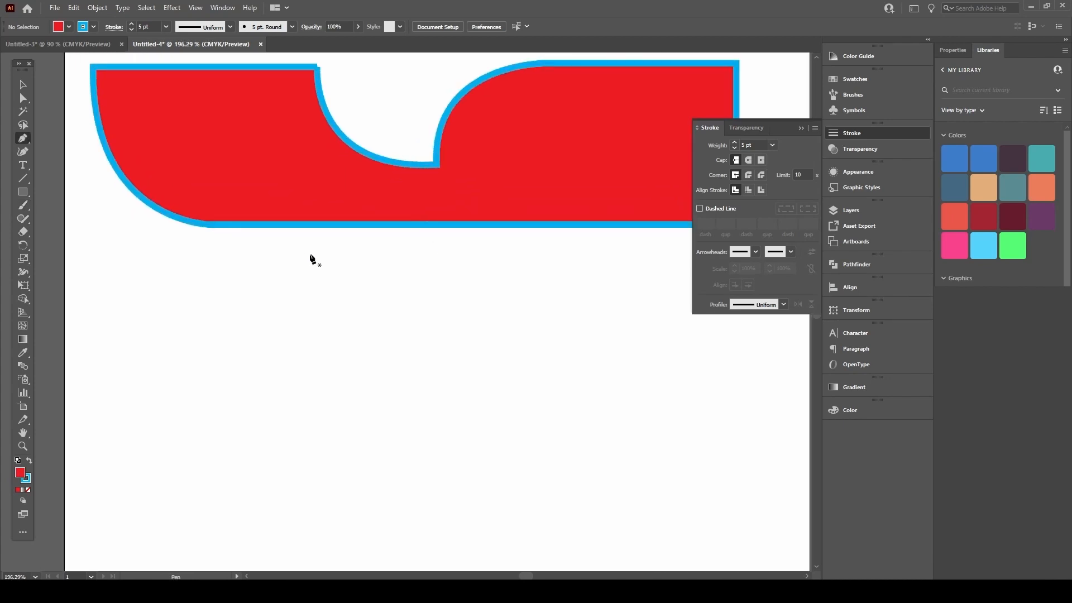
{"action": "left_click", "coordinate": [325, 250]}
{"action": "left_click", "coordinate": [326, 403]}
{"action": "left_click_drag", "start_coordinate": [441, 404], "coordinate": [527, 438]}
{"action": "left_click_drag", "start_coordinate": [525, 322], "coordinate": [412, 318]}
{"action": "left_click", "coordinate": [411, 321]}
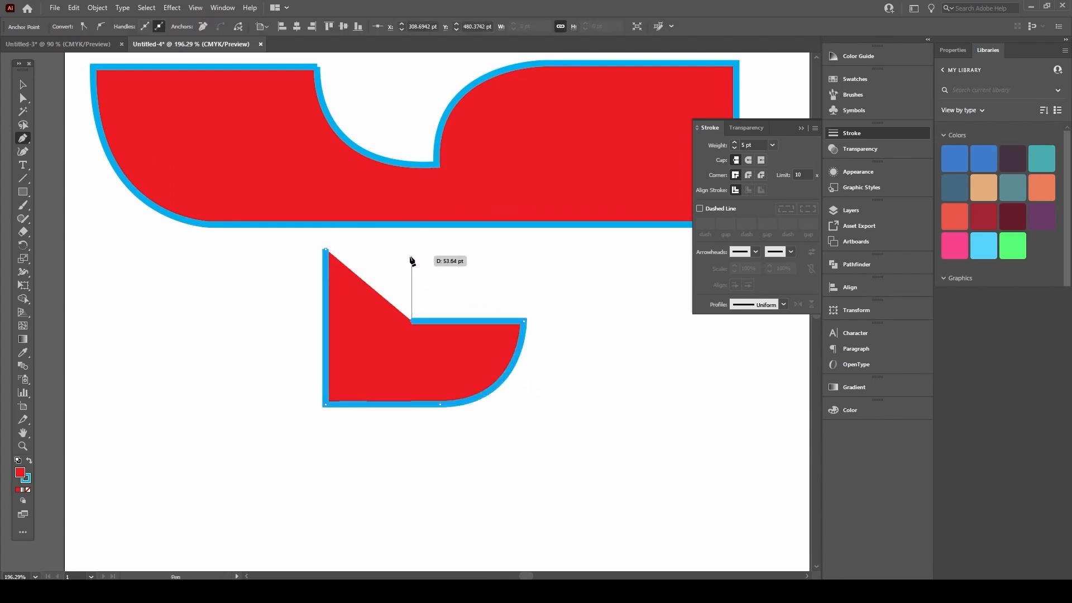
{"action": "left_click_drag", "start_coordinate": [326, 250], "coordinate": [237, 259]}
Step: Deselect the finished piece and zoom out to centre the whole artboard
{"action": "key", "text": "v"}
{"action": "left_click", "coordinate": [578, 329]}
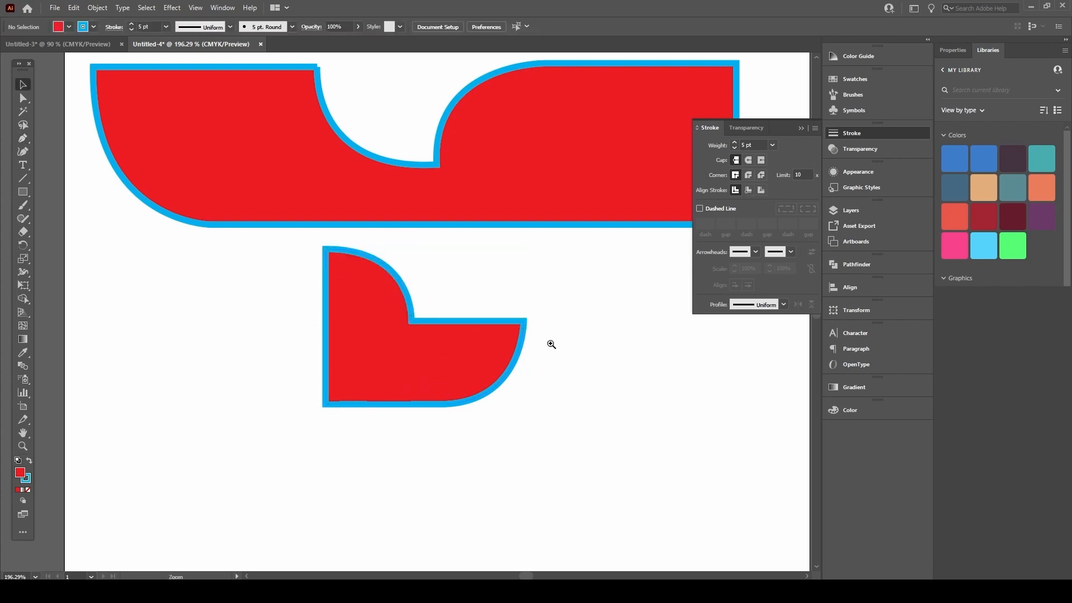
{"action": "key", "text": "ctrl+space"}
{"action": "left_click_drag", "start_coordinate": [472, 324], "coordinate": [371, 367]}
{"action": "left_click_drag", "start_coordinate": [483, 282], "coordinate": [449, 303]}
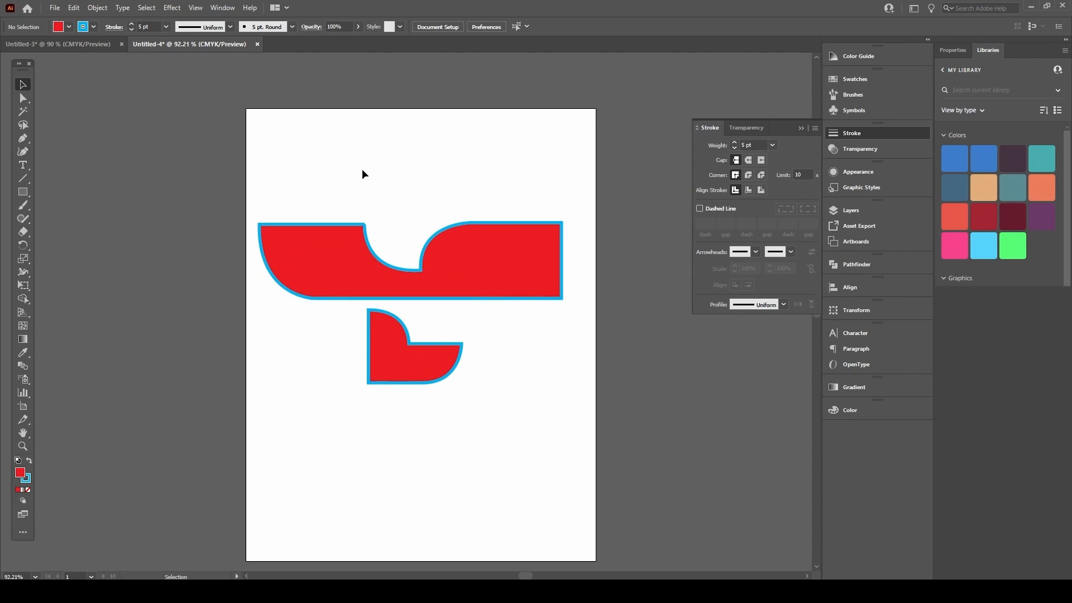
Step: Switch to the Untitled-3 mushroom document and zoom in on the image
{"action": "left_click", "coordinate": [64, 45]}
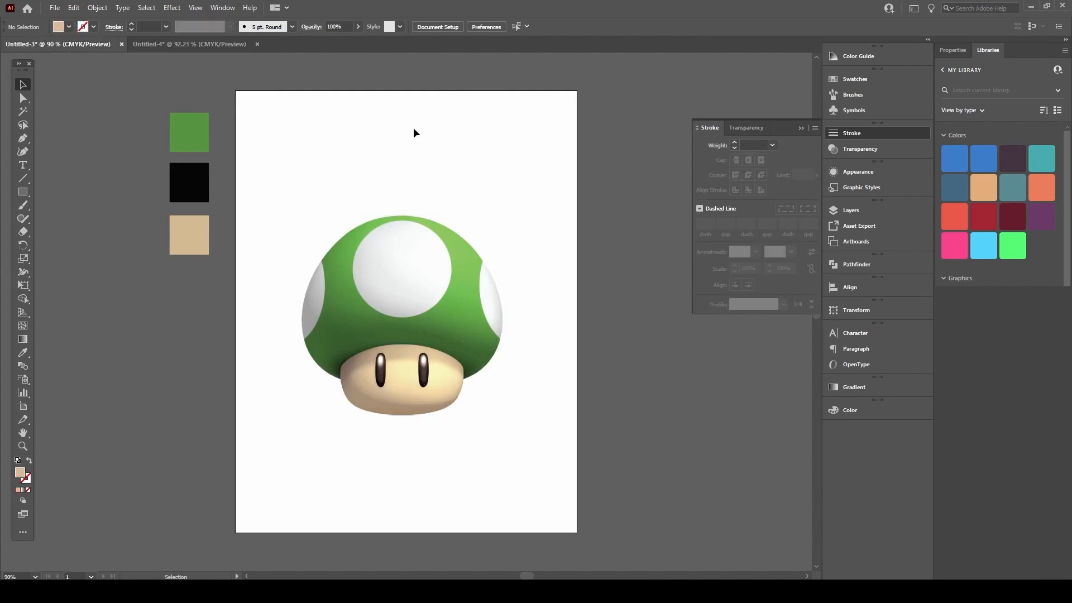
{"action": "key", "text": "p"}
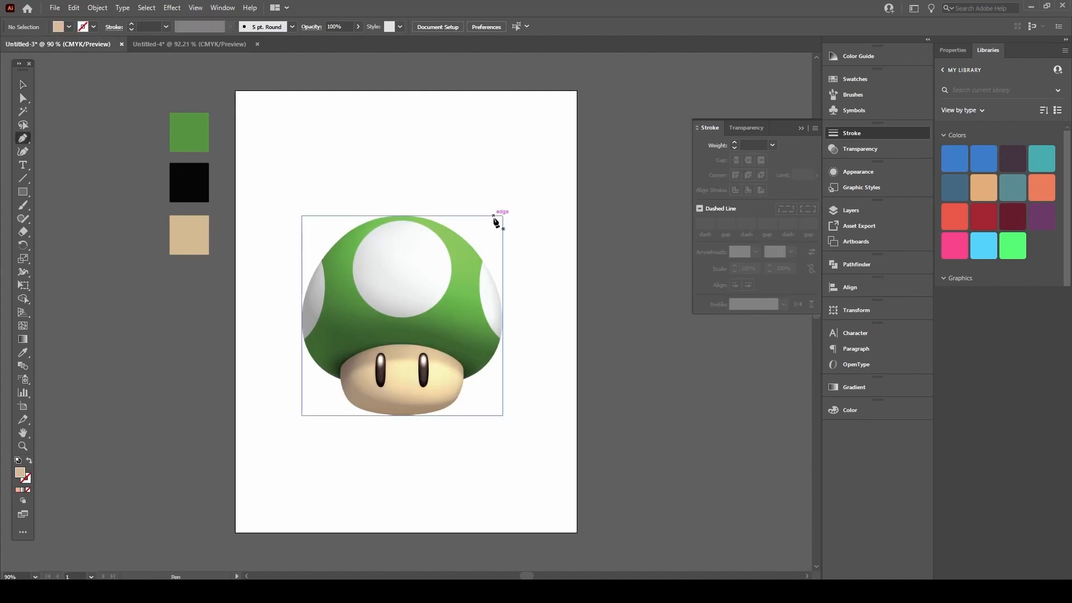
{"action": "left_click_drag", "start_coordinate": [404, 275], "coordinate": [490, 205]}
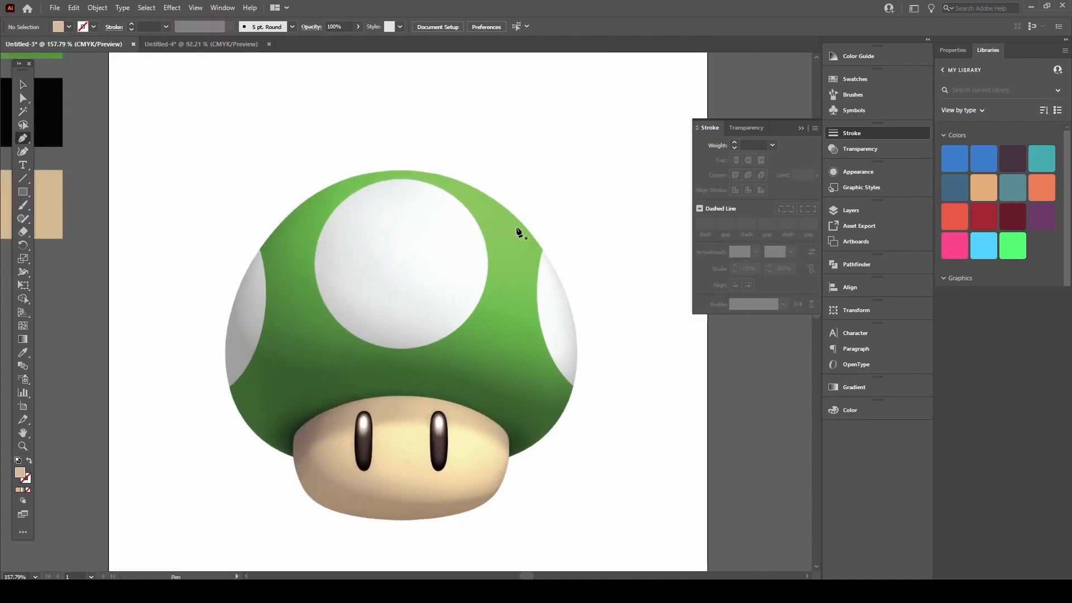
{"action": "left_click_drag", "start_coordinate": [402, 277], "coordinate": [490, 232]}
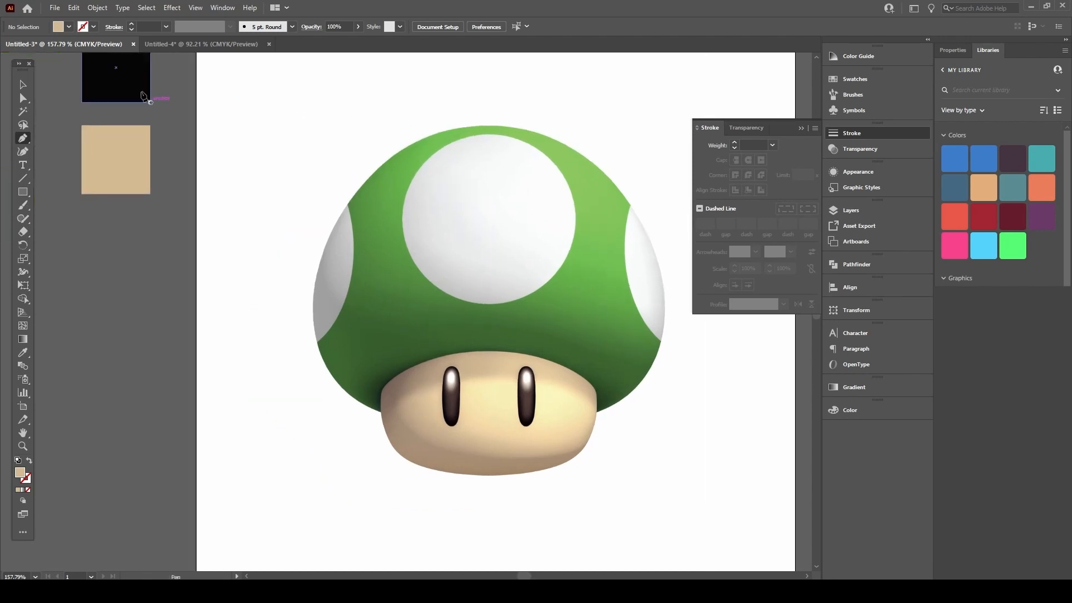
Step: Set the fill to None and the stroke to CMYK Red at 5 pt
{"action": "left_click", "coordinate": [84, 26]}
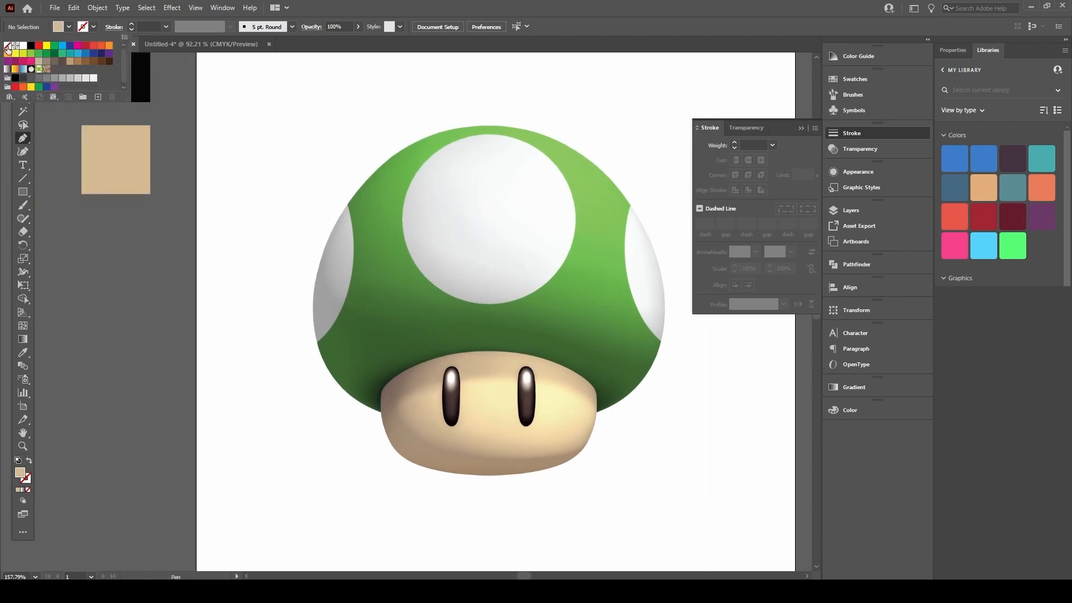
{"action": "left_click", "coordinate": [94, 27]}
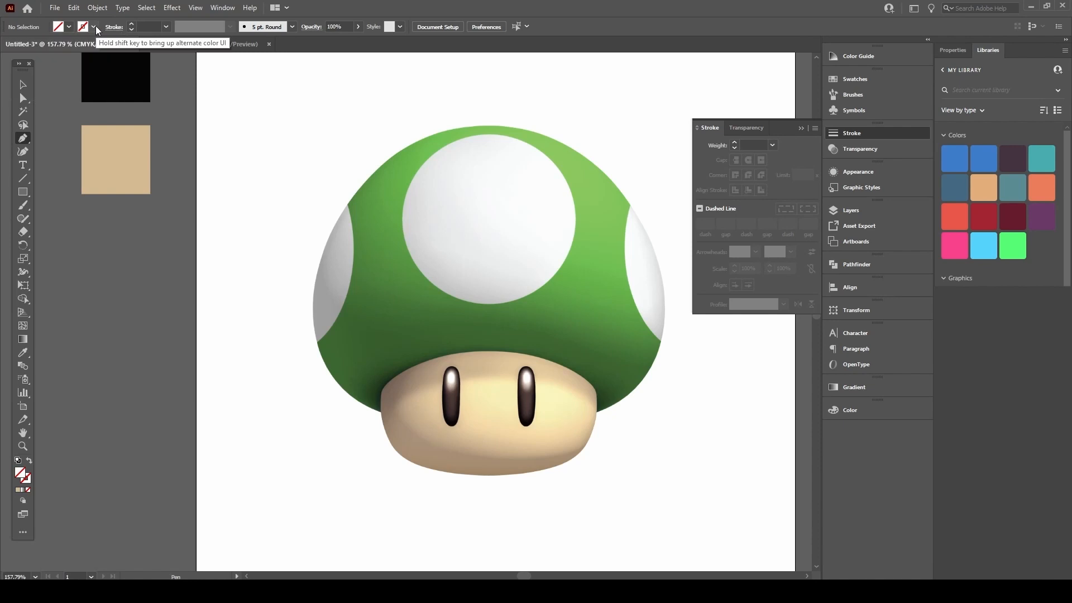
{"action": "left_click", "coordinate": [96, 25]}
{"action": "left_click", "coordinate": [39, 47]}
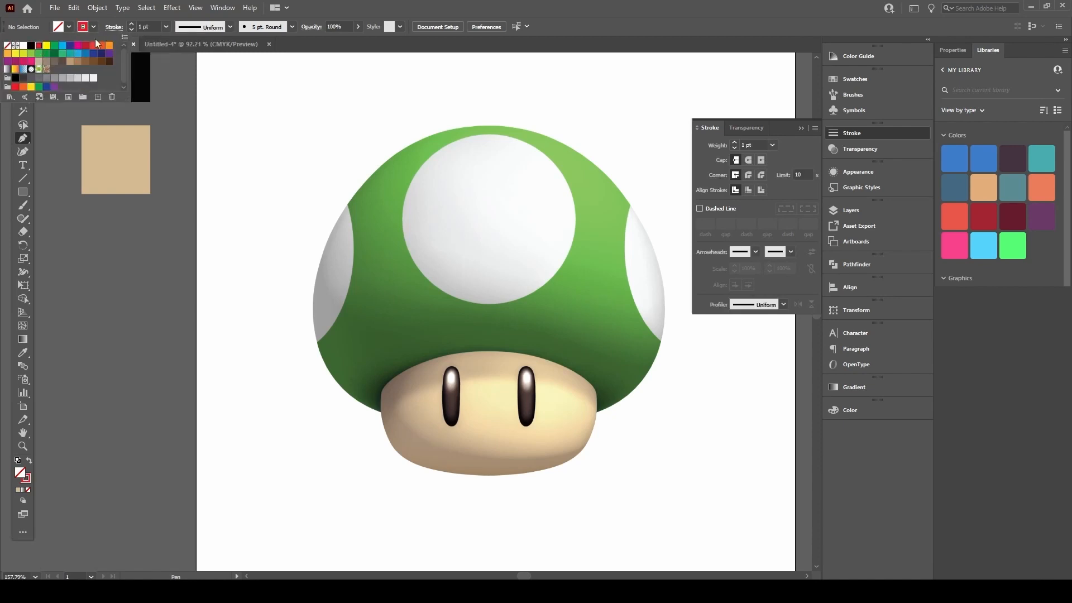
{"action": "left_click", "coordinate": [132, 24]}
{"action": "left_click", "coordinate": [131, 24]}
{"action": "left_click", "coordinate": [131, 24]}
{"action": "left_click", "coordinate": [131, 24]}
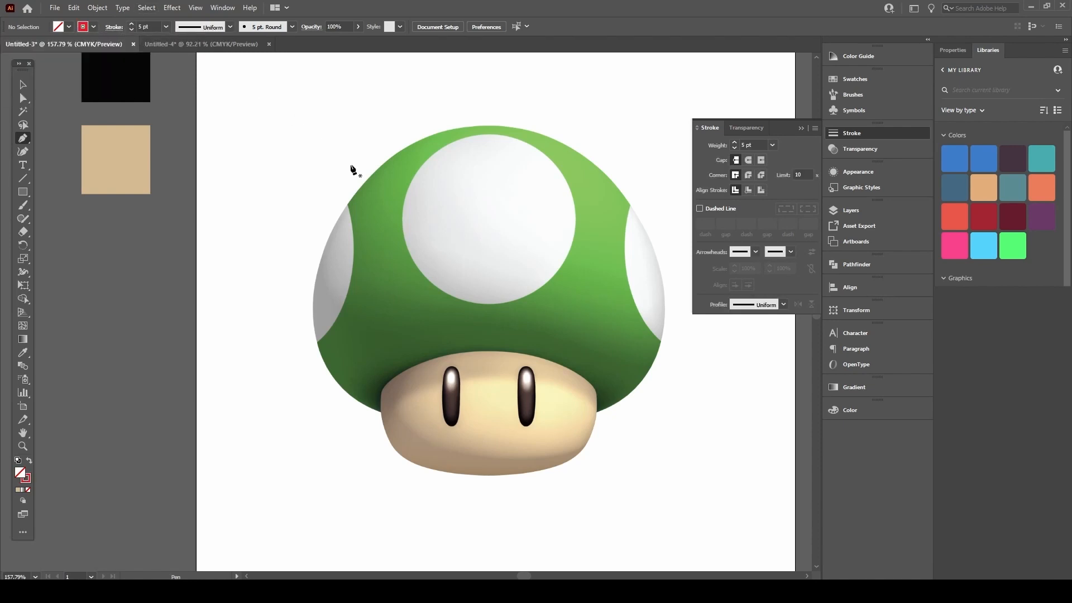
Step: Zoom in on the cap and place the first anchor at its top edge
{"action": "key", "text": "space"}
{"action": "left_click_drag", "start_coordinate": [339, 179], "coordinate": [258, 234]}
{"action": "left_click_drag", "start_coordinate": [412, 184], "coordinate": [623, 148]}
{"action": "left_click", "coordinate": [394, 182]}
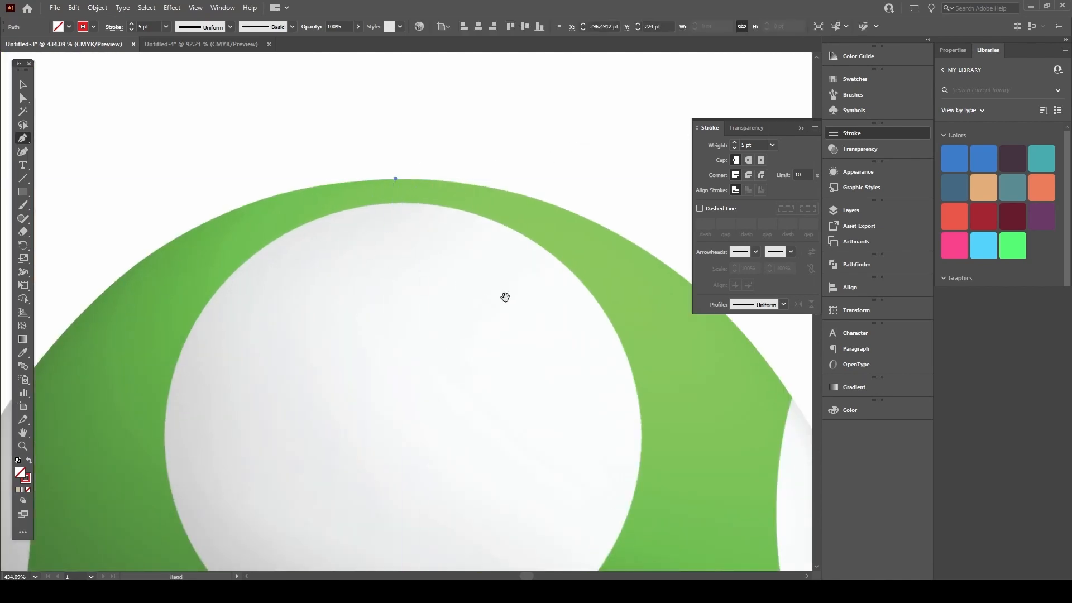
Step: Trace the outline down the cap's right edge to the face, then curve along the face's top
{"action": "key", "text": "space"}
{"action": "left_click_drag", "start_coordinate": [490, 287], "coordinate": [294, 160]}
{"action": "left_click_drag", "start_coordinate": [497, 349], "coordinate": [321, 187]}
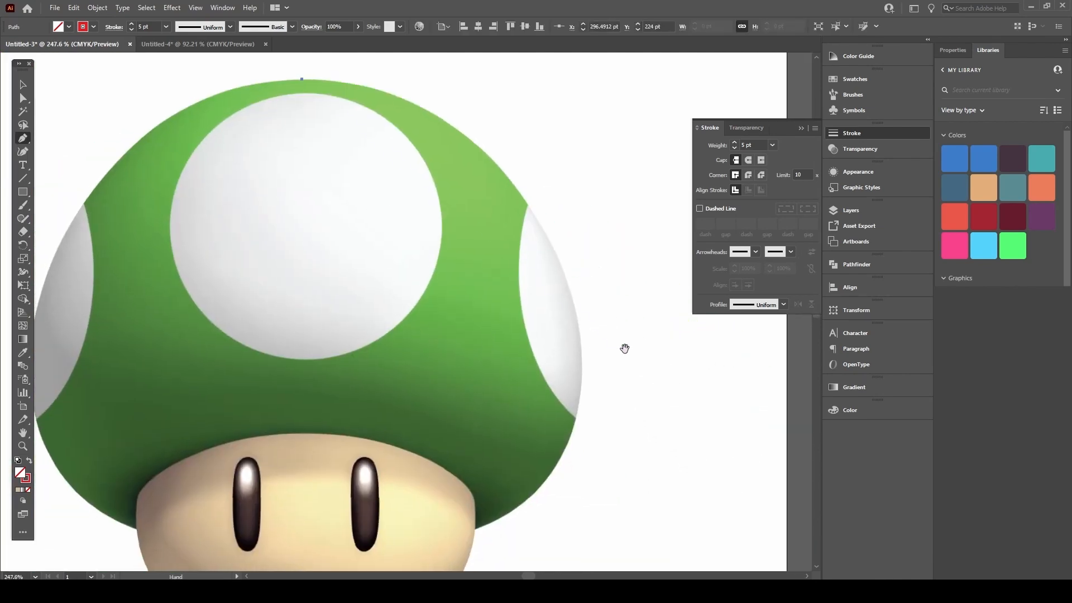
{"action": "mouse_move", "coordinate": [582, 360]}
{"action": "left_mouse_down"}
{"action": "mouse_move", "coordinate": [586, 576]}
{"action": "mouse_move", "coordinate": [581, 433]}
{"action": "left_mouse_up"}
{"action": "left_click_drag", "start_coordinate": [592, 205], "coordinate": [574, 324]}
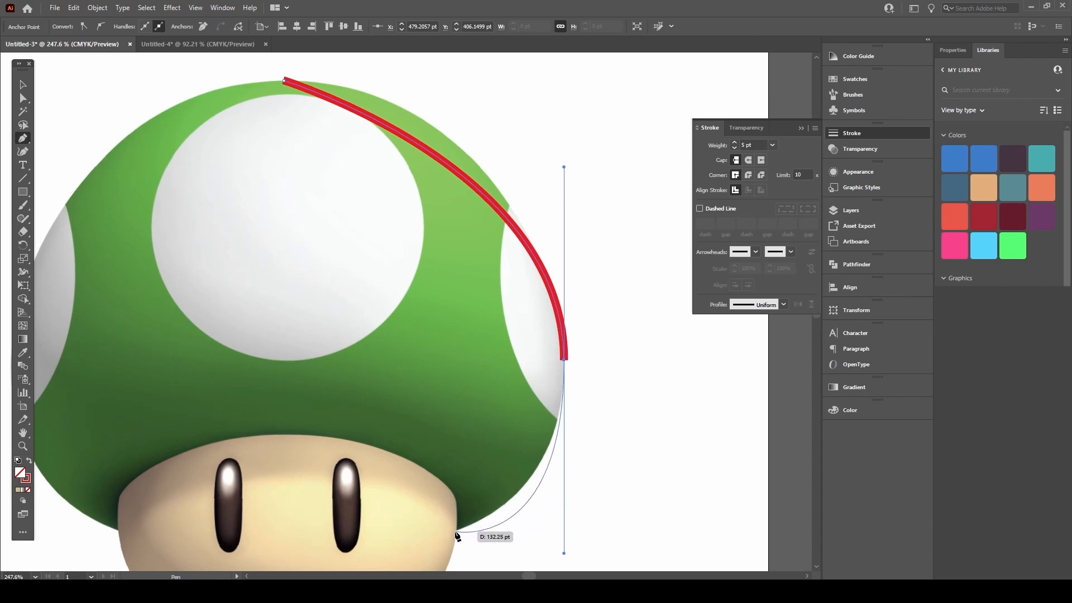
{"action": "mouse_move", "coordinate": [458, 530]}
{"action": "left_mouse_down"}
{"action": "mouse_move", "coordinate": [471, 536]}
{"action": "mouse_move", "coordinate": [449, 382]}
{"action": "mouse_move", "coordinate": [454, 502]}
{"action": "left_mouse_up"}
{"action": "left_click", "coordinate": [457, 500]}
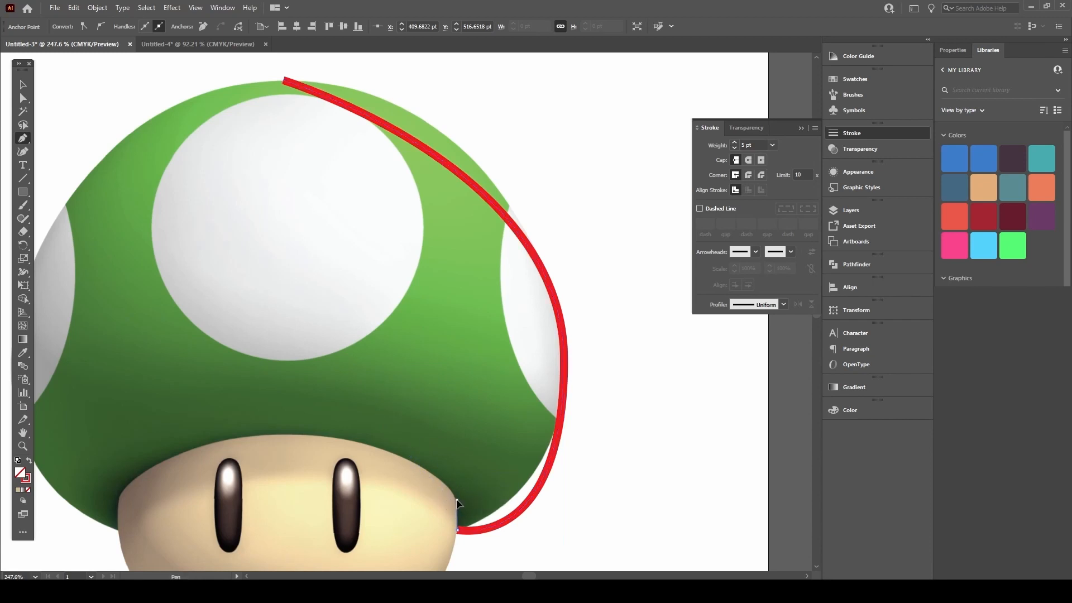
{"action": "left_click_drag", "start_coordinate": [452, 483], "coordinate": [161, 438]}
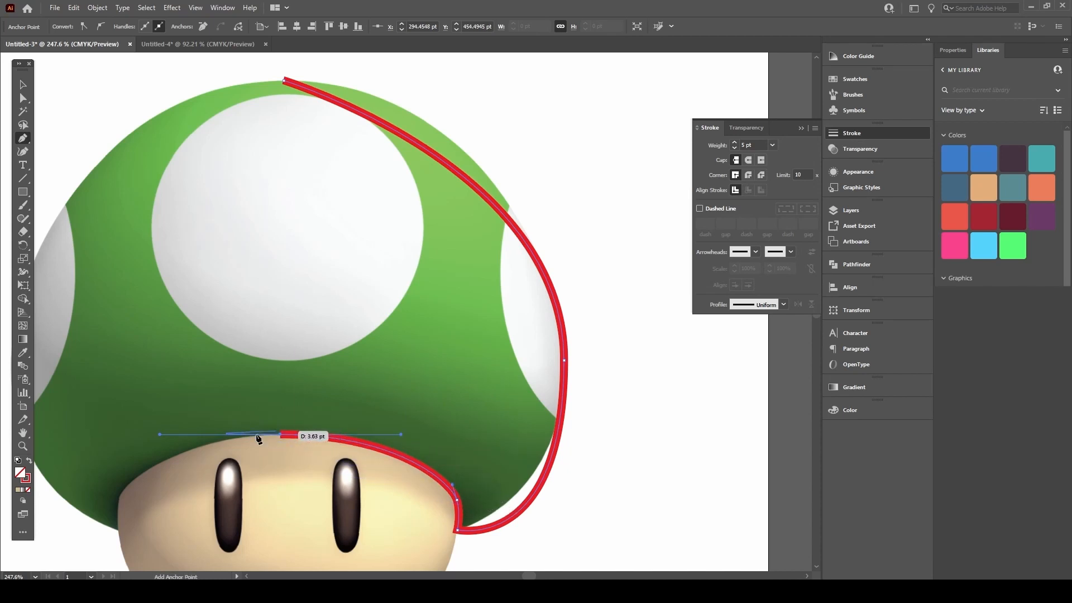
Step: Add an anchor at the cap's lower left, then undo it as misplaced
{"action": "left_click_drag", "start_coordinate": [259, 359], "coordinate": [521, 210]}
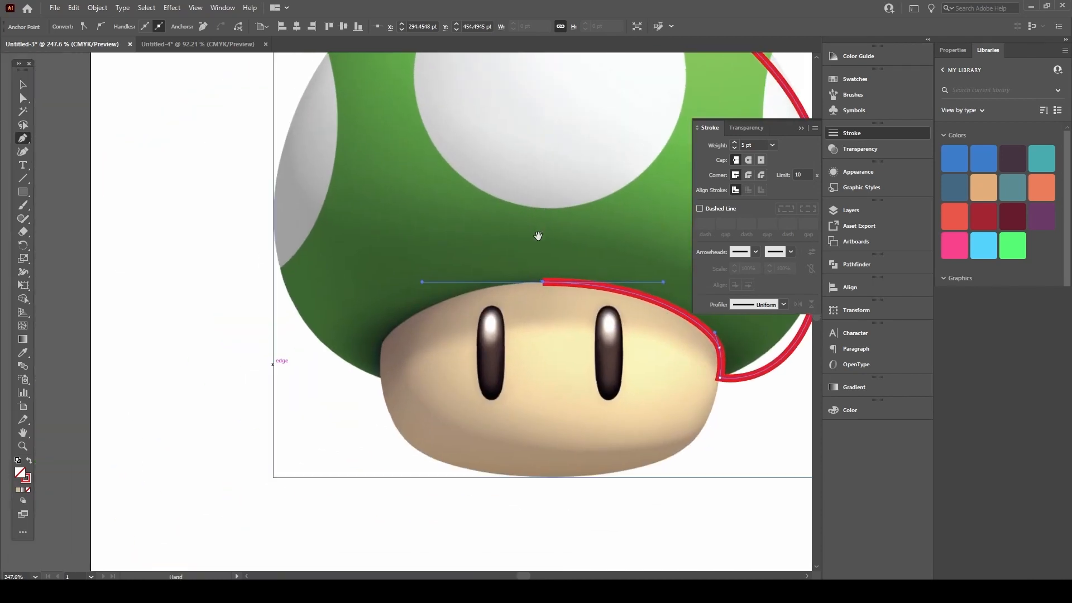
{"action": "left_click_drag", "start_coordinate": [383, 342], "coordinate": [384, 409]}
{"action": "key", "text": "ctrl+z"}
{"action": "scroll", "coordinate": [376, 380], "scroll_direction": "up", "scroll_amount": 2}
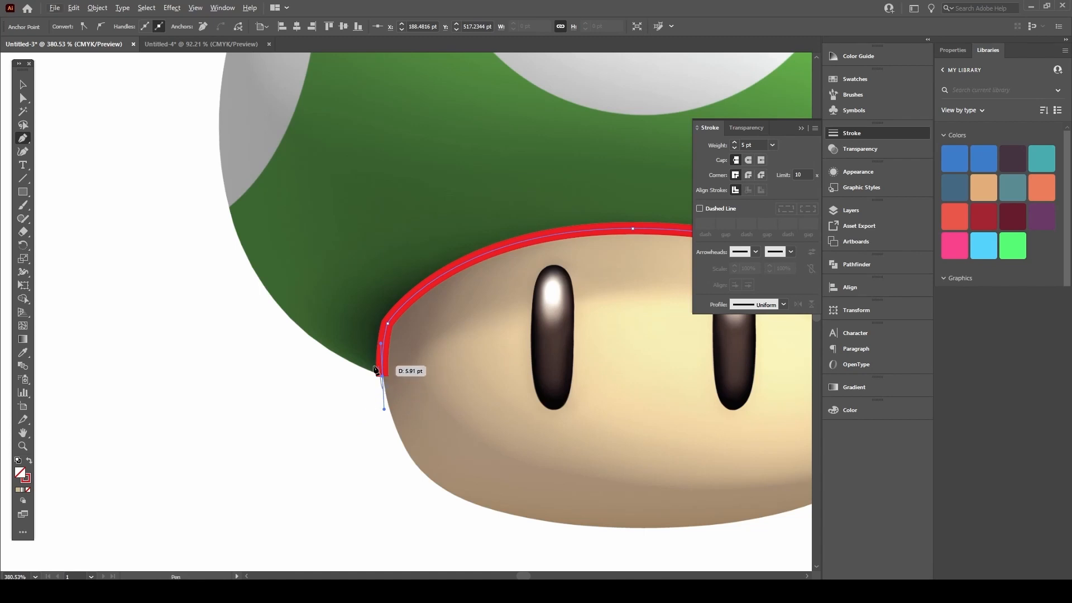
Step: Remove the downward handle from the corner anchor at the face's upper left
{"action": "key", "text": "ctrl+space"}
{"action": "left_click_drag", "start_coordinate": [382, 376], "coordinate": [426, 351]}
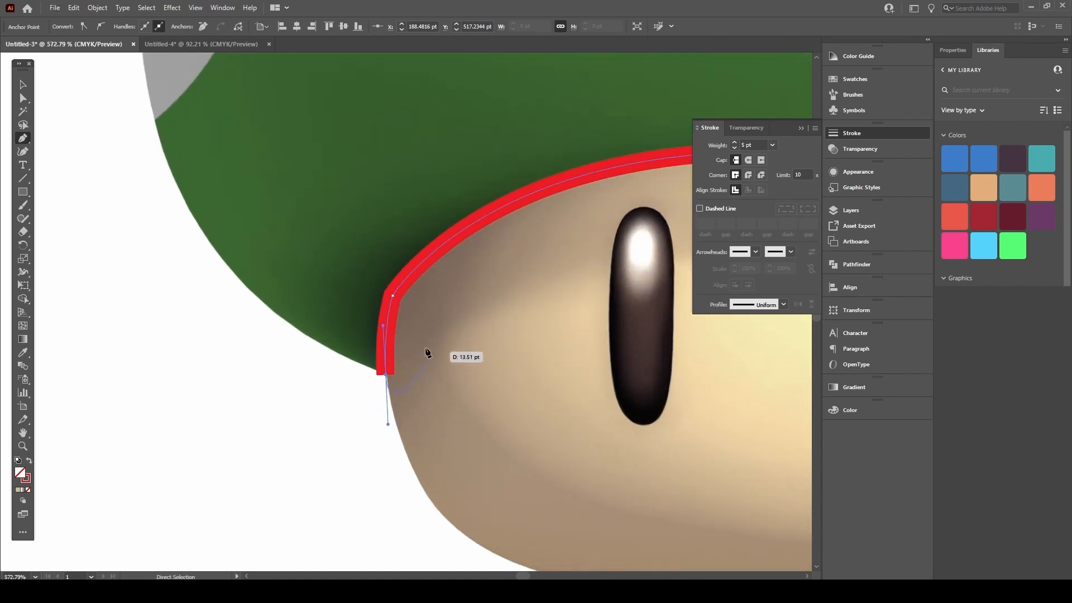
{"action": "left_click", "coordinate": [386, 375]}
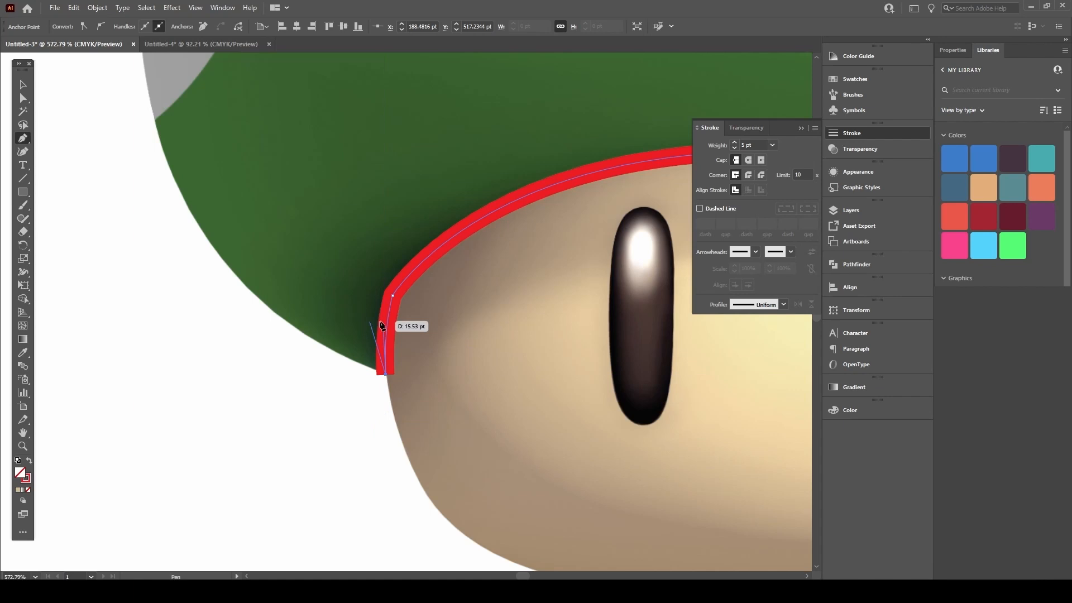
{"action": "scroll", "coordinate": [395, 335], "scroll_direction": "down", "scroll_amount": 2}
{"action": "left_click_drag", "start_coordinate": [379, 309], "coordinate": [351, 379]}
{"action": "scroll", "coordinate": [400, 330], "scroll_direction": "down", "scroll_amount": 2}
{"action": "left_click_drag", "start_coordinate": [354, 322], "coordinate": [309, 363]}
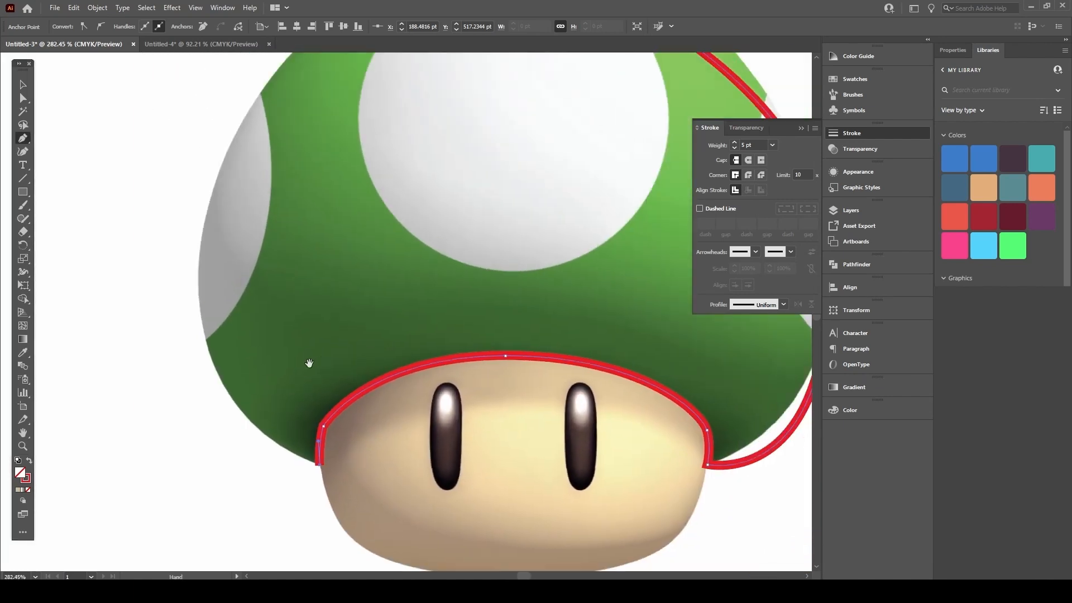
{"action": "scroll", "coordinate": [311, 287], "scroll_direction": "down", "scroll_amount": 1}
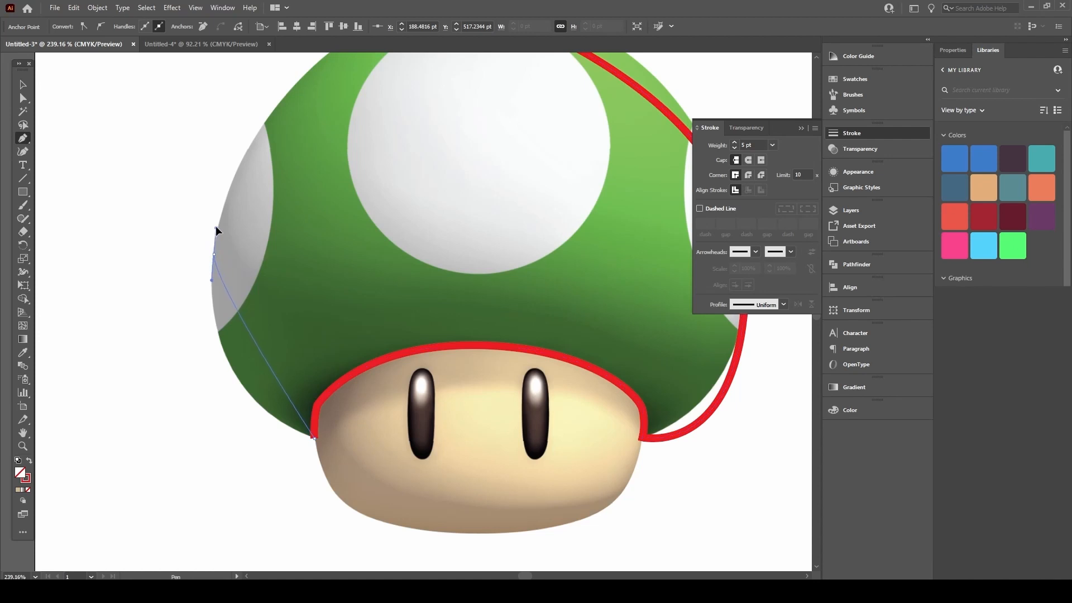
Step: Curve the outline up the cap's left edge, over the top, and close it at the start point
{"action": "left_click_drag", "start_coordinate": [221, 198], "coordinate": [225, 109]}
{"action": "key", "text": "space"}
{"action": "left_click_drag", "start_coordinate": [286, 183], "coordinate": [200, 297]}
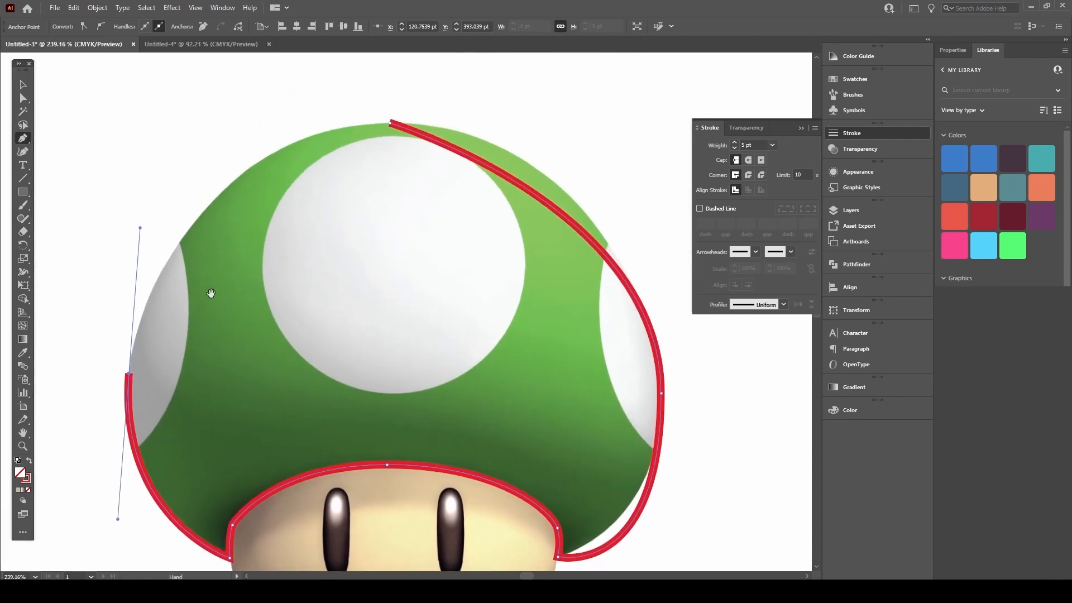
{"action": "left_click_drag", "start_coordinate": [391, 122], "coordinate": [509, 119]}
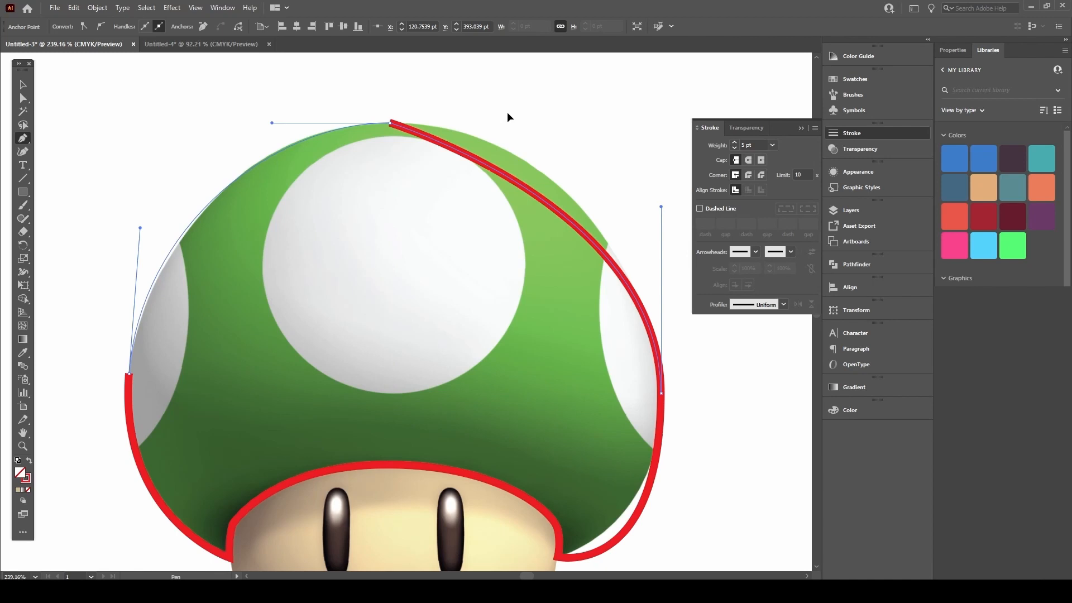
{"action": "left_click", "coordinate": [130, 373]}
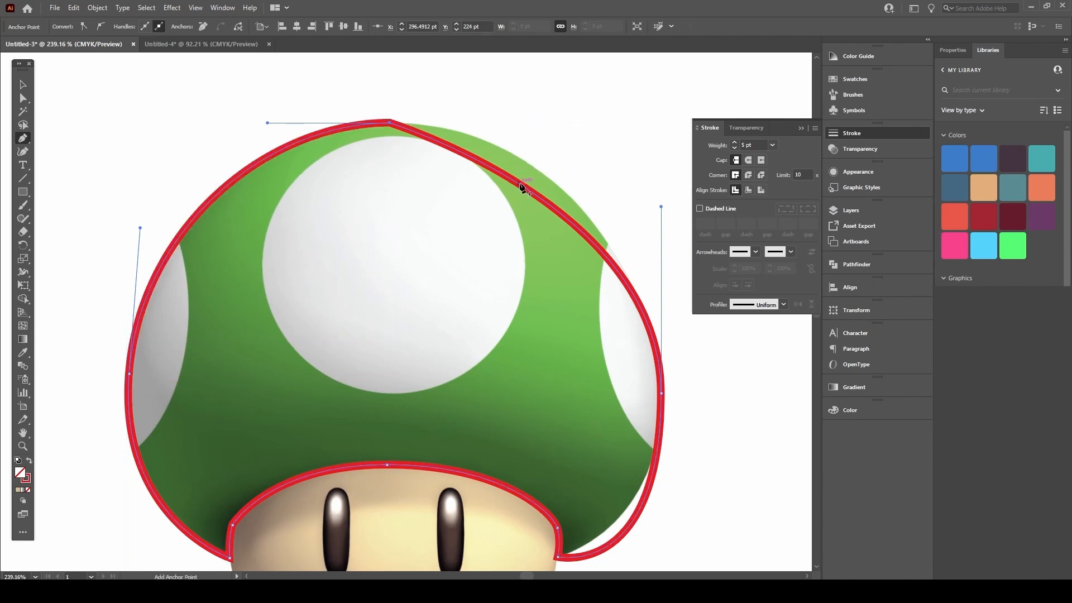
{"action": "key", "text": "a"}
{"action": "left_click_drag", "start_coordinate": [443, 240], "coordinate": [382, 228]}
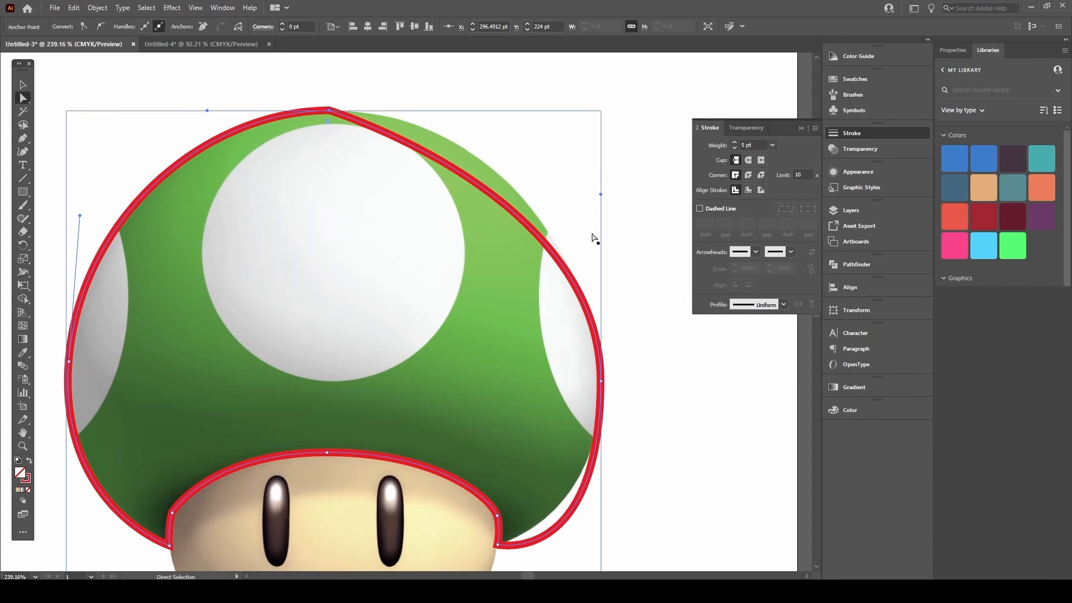
Step: Round the red cap outline's peak by pulling handles out of its top anchor
{"action": "left_click", "coordinate": [602, 382]}
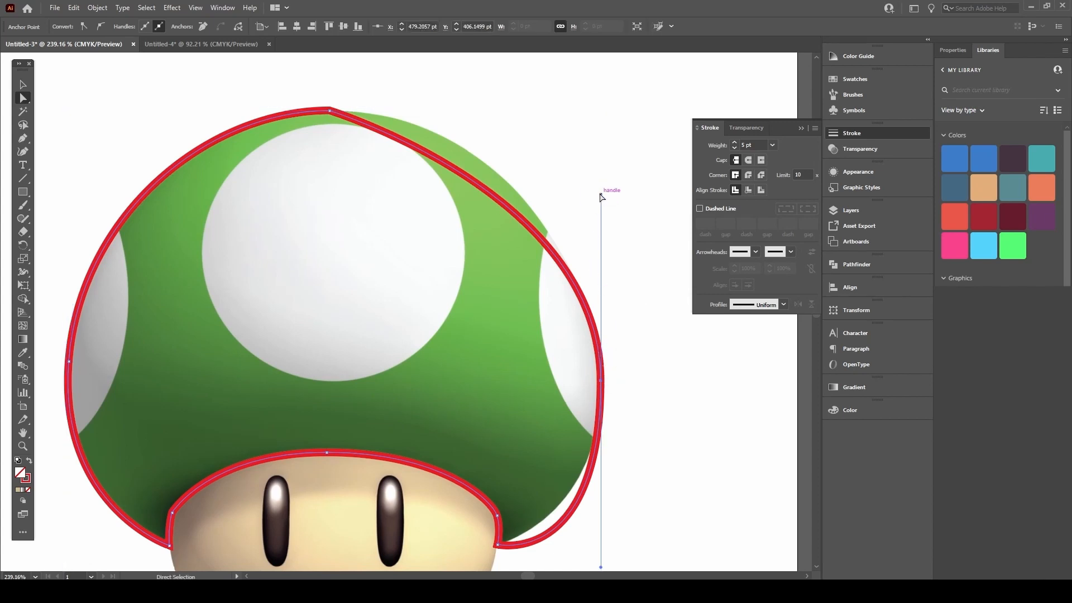
{"action": "left_click", "coordinate": [335, 111]}
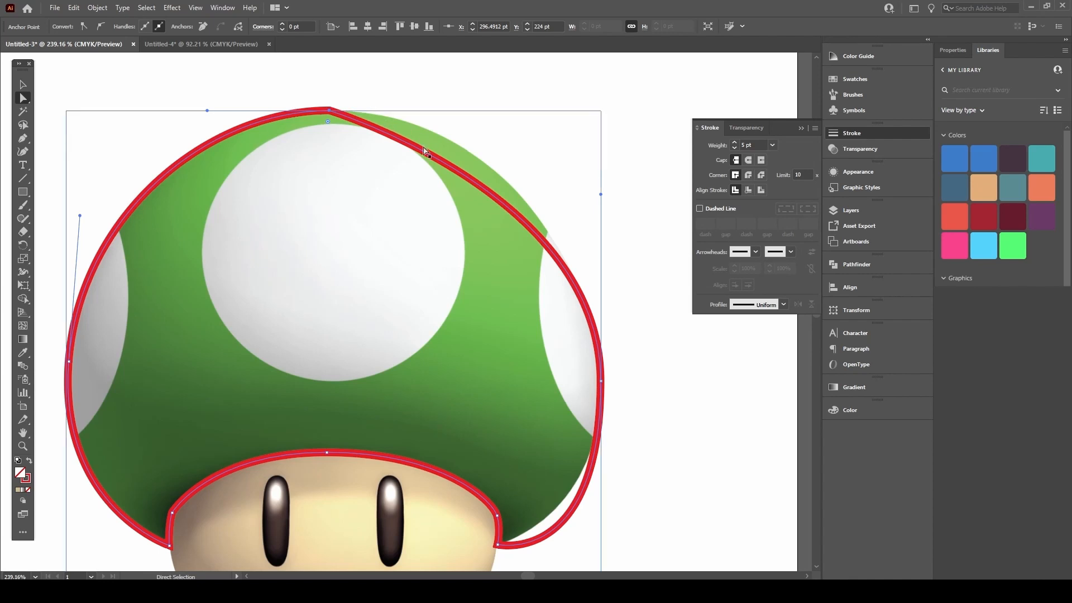
{"action": "scroll", "coordinate": [427, 255], "scroll_direction": "down", "scroll_amount": 3}
{"action": "scroll", "coordinate": [428, 256], "scroll_direction": "left", "scroll_amount": 1}
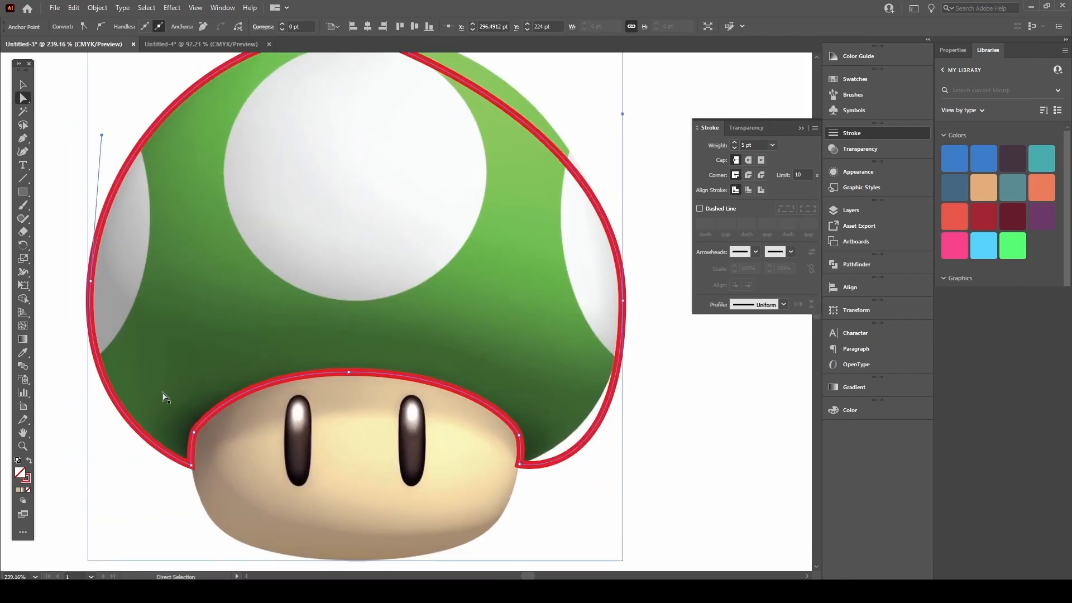
{"action": "scroll", "coordinate": [395, 364], "scroll_direction": "up", "scroll_amount": 4}
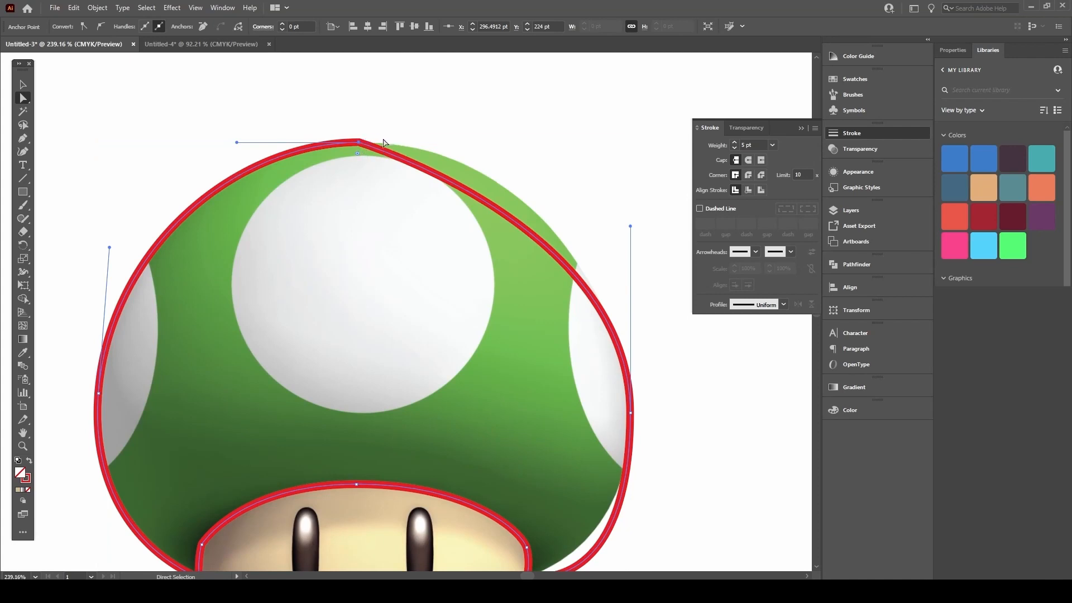
{"action": "key", "text": "p"}
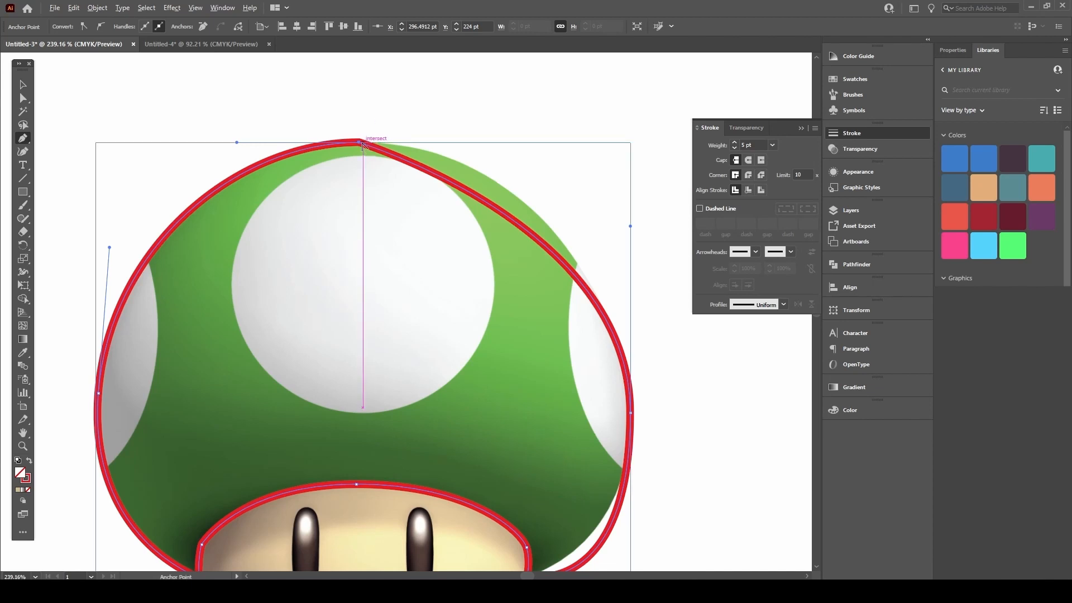
{"action": "left_click_drag", "start_coordinate": [360, 143], "coordinate": [392, 143]}
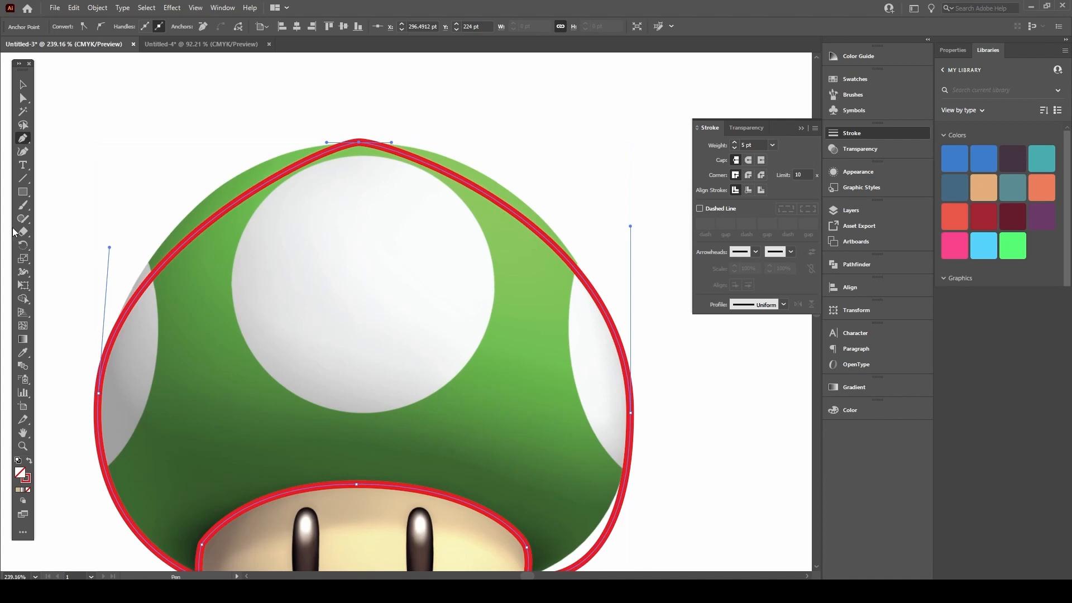
{"action": "left_click", "coordinate": [24, 139]}
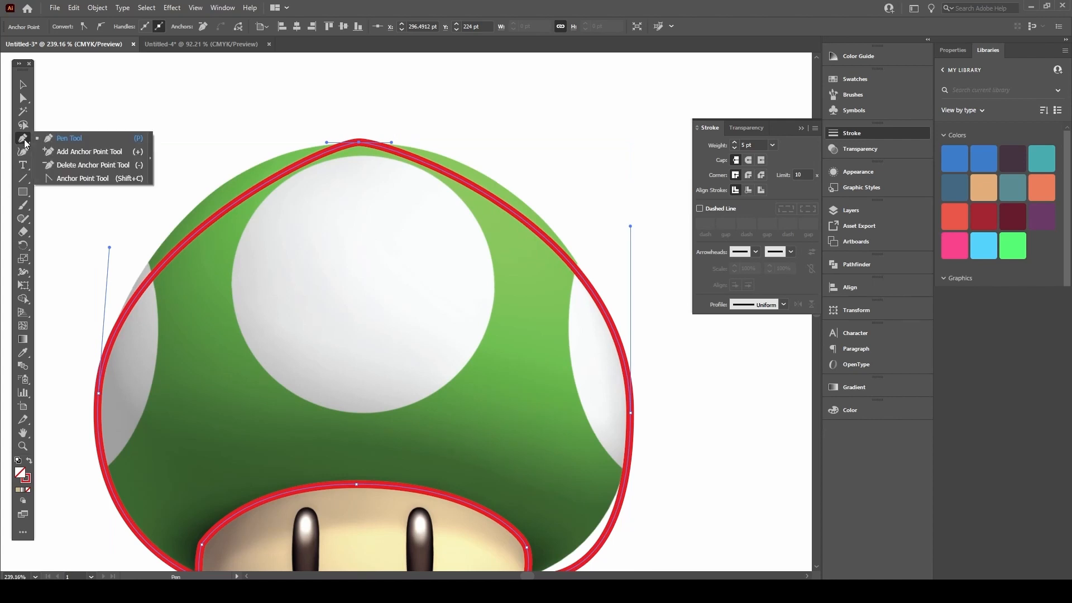
{"action": "left_click", "coordinate": [63, 179]}
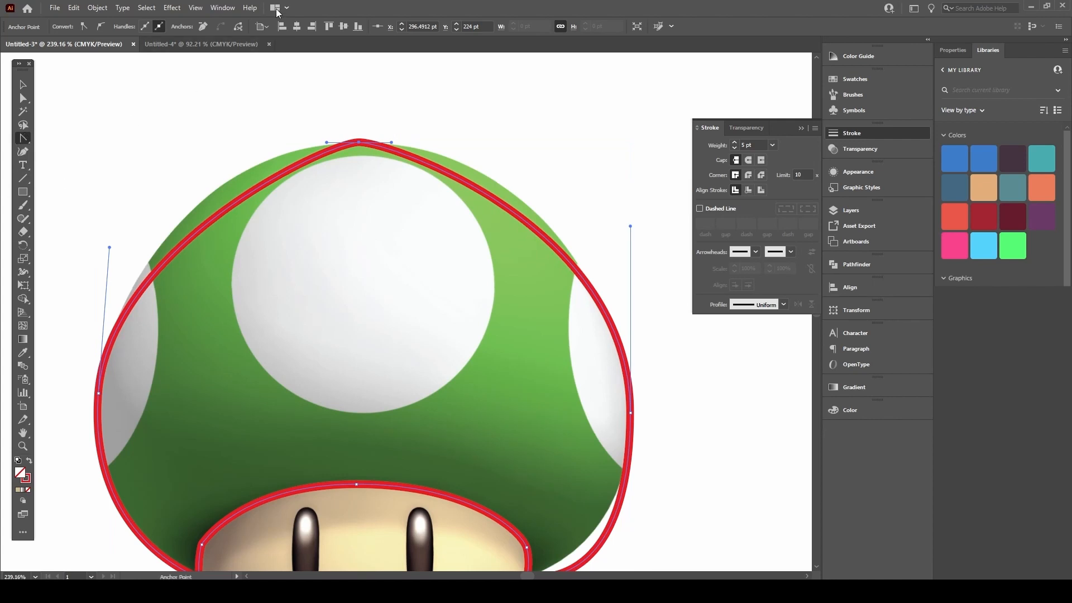
{"action": "left_click_drag", "start_coordinate": [359, 144], "coordinate": [461, 115]}
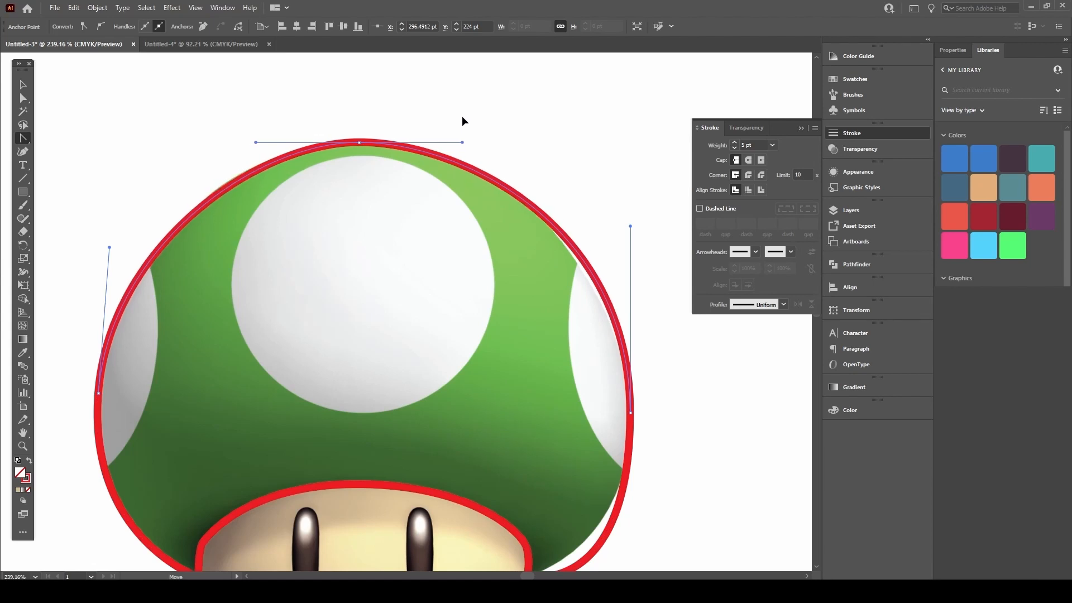
Step: Nudge the mushroom photo into position, lock it, and select the red cap outline
{"action": "key", "text": "a"}
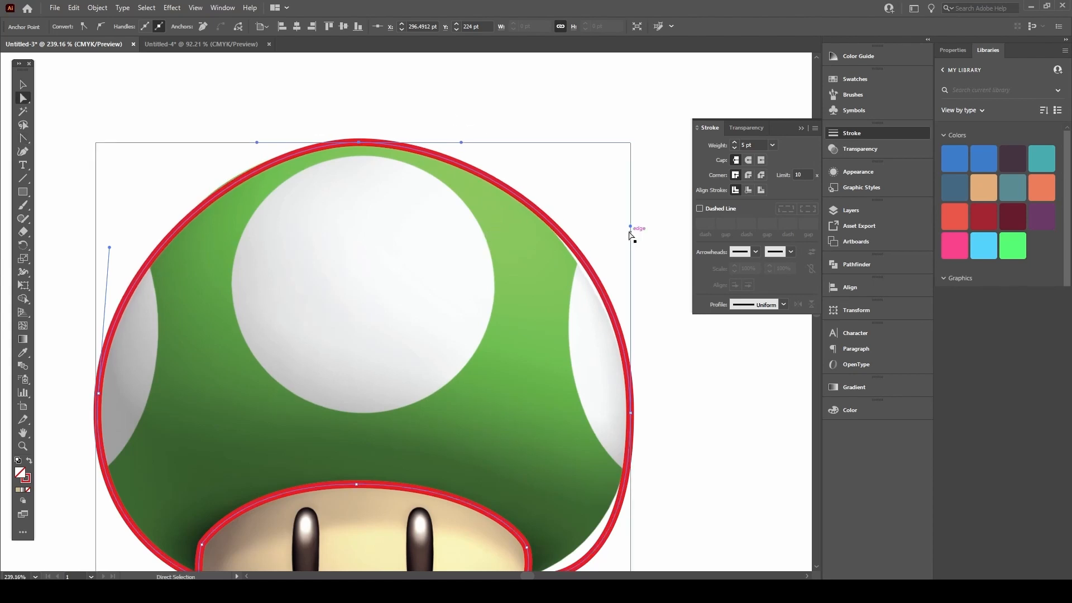
{"action": "left_click_drag", "start_coordinate": [633, 223], "coordinate": [637, 231]}
{"action": "key", "text": "ctrl+z"}
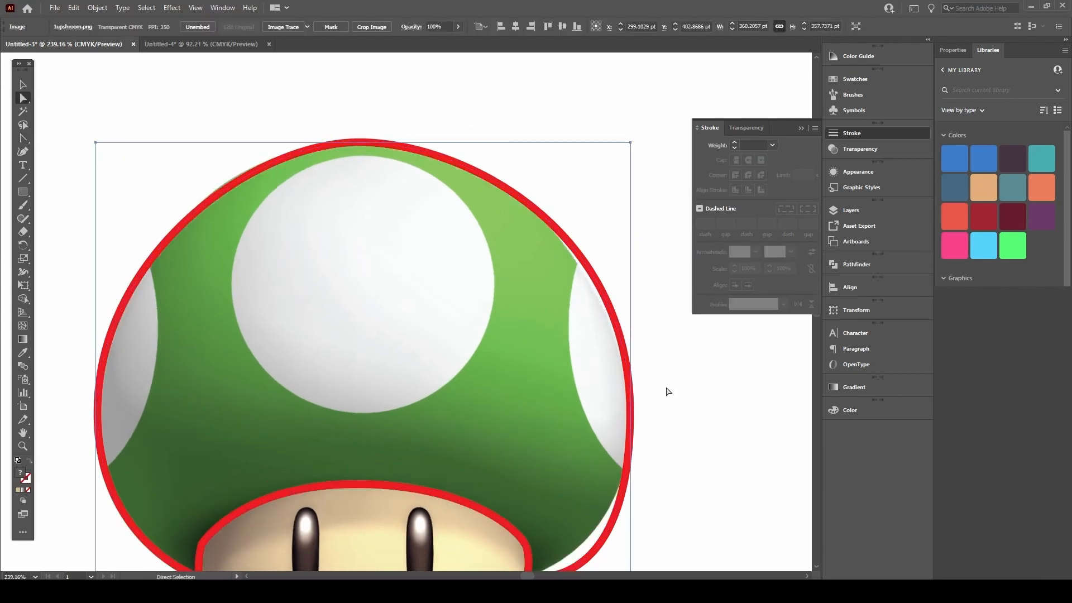
{"action": "key", "text": "v"}
{"action": "left_click_drag", "start_coordinate": [572, 275], "coordinate": [582, 234]}
{"action": "left_click", "coordinate": [645, 373]}
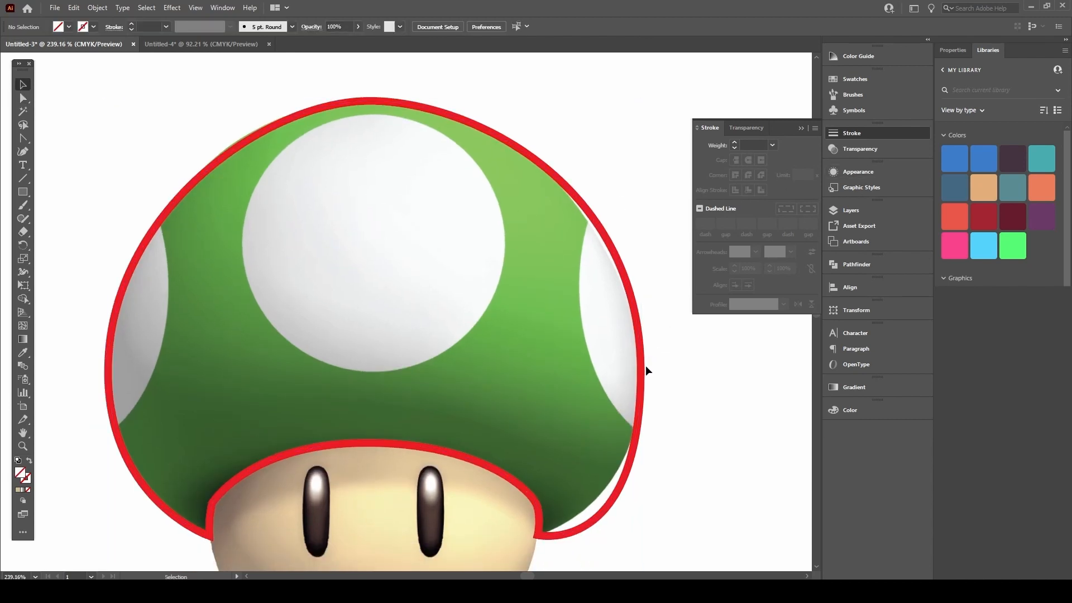
{"action": "left_click", "coordinate": [436, 346]}
{"action": "left_click_drag", "start_coordinate": [363, 275], "coordinate": [395, 303]}
{"action": "key", "text": "a"}
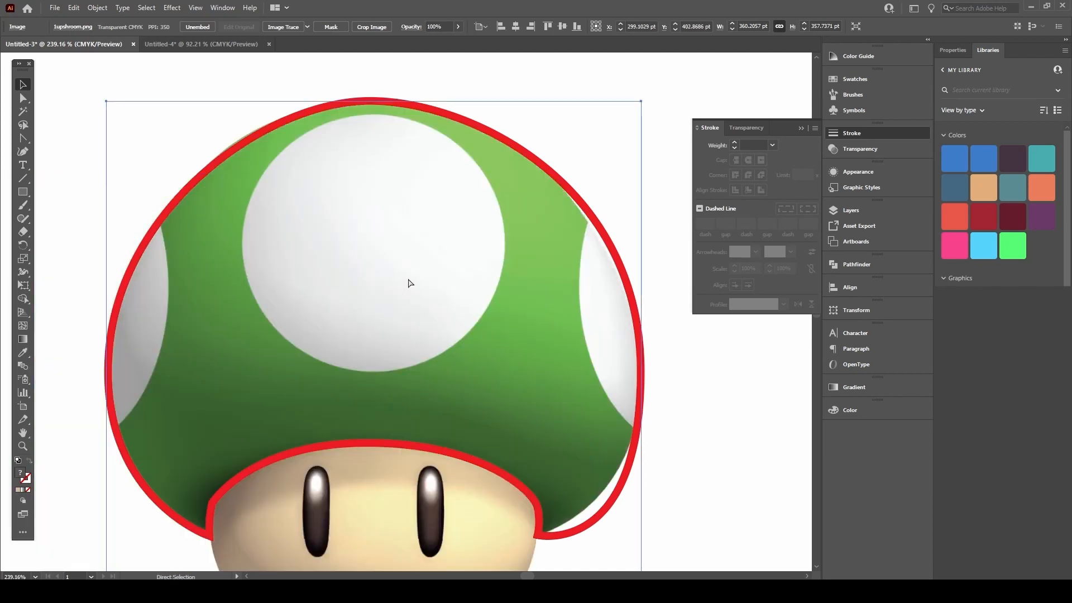
{"action": "key", "text": "ctrl+shift+a"}
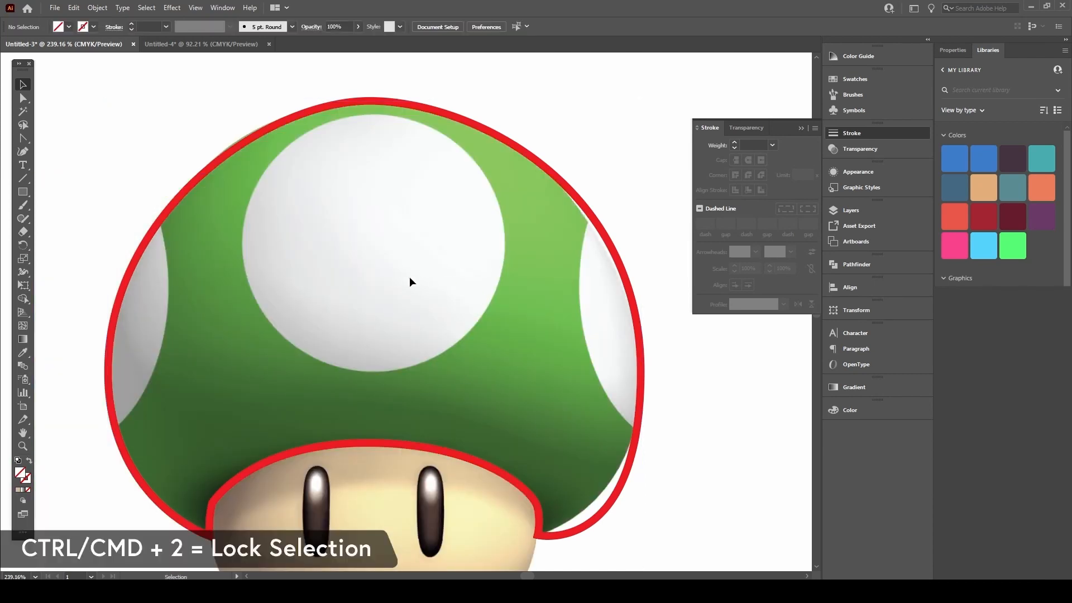
{"action": "left_click", "coordinate": [613, 239]}
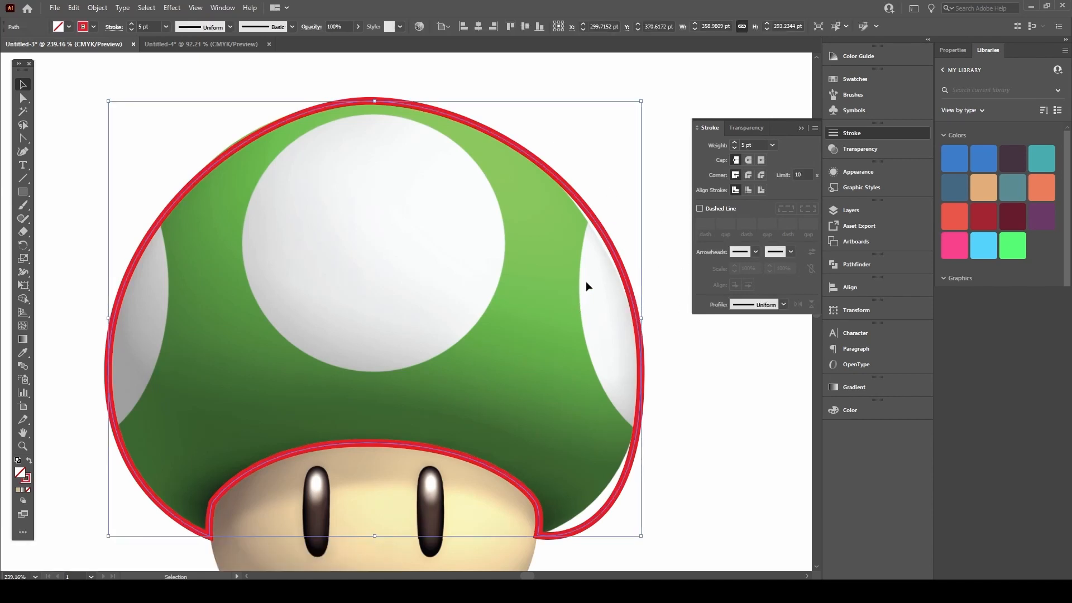
Step: Adjust the cap outline's right-side and top anchor handles so the curve hugs the cap
{"action": "key", "text": "a"}
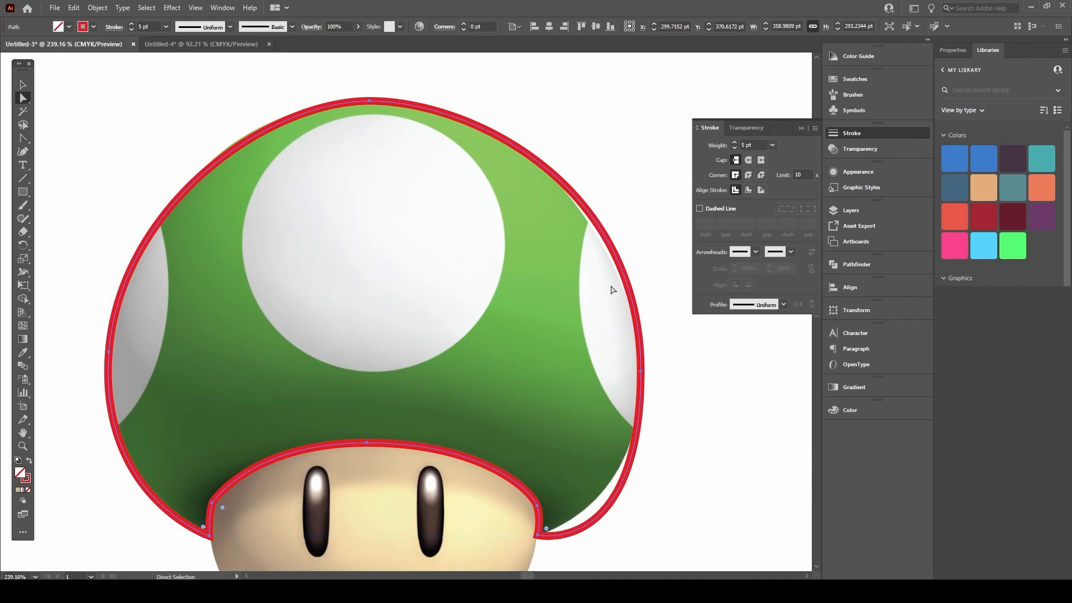
{"action": "left_click", "coordinate": [642, 371]}
{"action": "mouse_move", "coordinate": [642, 185]}
{"action": "left_mouse_down"}
{"action": "mouse_move", "coordinate": [638, 209]}
{"action": "mouse_move", "coordinate": [622, 217]}
{"action": "mouse_move", "coordinate": [614, 181]}
{"action": "mouse_move", "coordinate": [647, 190]}
{"action": "mouse_move", "coordinate": [650, 216]}
{"action": "mouse_move", "coordinate": [644, 178]}
{"action": "mouse_move", "coordinate": [641, 202]}
{"action": "left_mouse_up"}
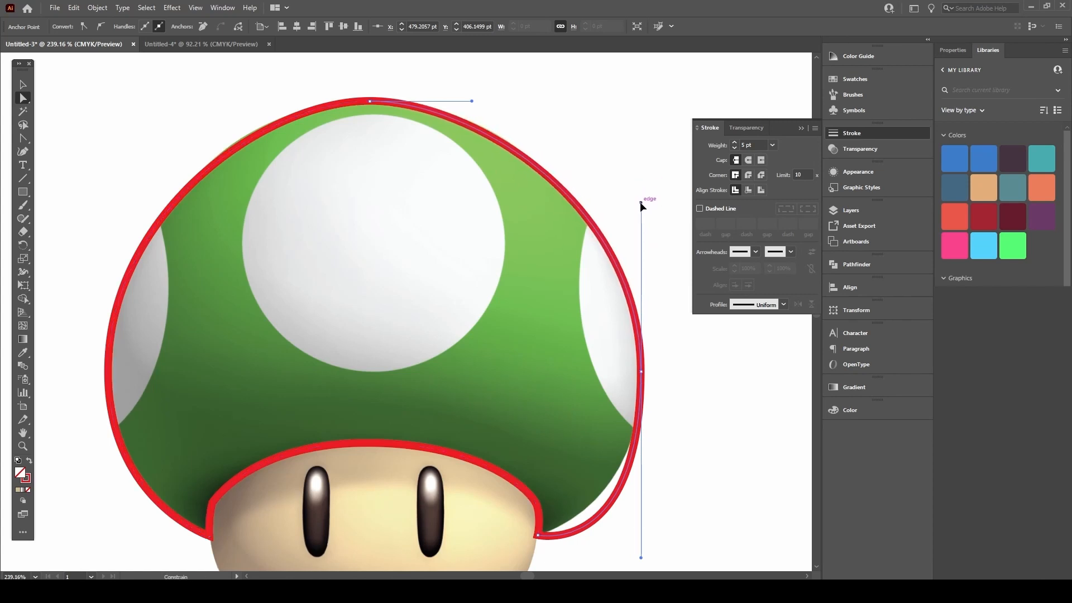
{"action": "left_click_drag", "start_coordinate": [472, 101], "coordinate": [490, 101]}
{"action": "left_click_drag", "start_coordinate": [641, 203], "coordinate": [641, 214]}
{"action": "key", "text": "space"}
{"action": "left_click_drag", "start_coordinate": [497, 268], "coordinate": [485, 197]}
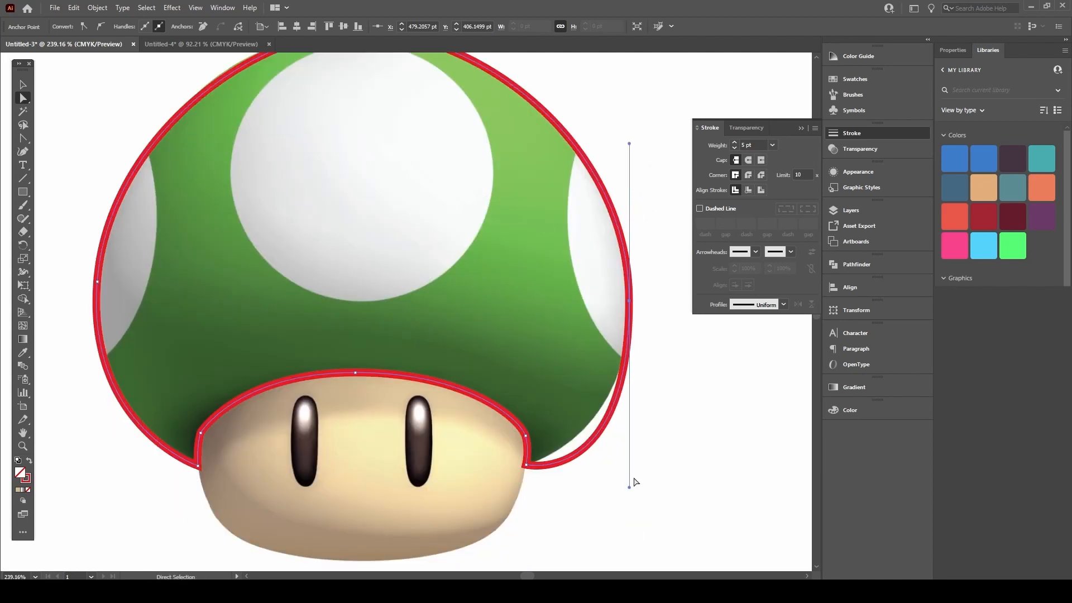
{"action": "left_click_drag", "start_coordinate": [629, 488], "coordinate": [626, 446]}
Step: Reshape the cap outline's left side and top-left curve to follow the cap edge
{"action": "key", "text": "space"}
{"action": "left_click_drag", "start_coordinate": [513, 416], "coordinate": [518, 405]}
{"action": "left_click_drag", "start_coordinate": [366, 407], "coordinate": [520, 377]}
{"action": "left_click_drag", "start_coordinate": [374, 328], "coordinate": [349, 418]}
{"action": "left_click", "coordinate": [232, 328]}
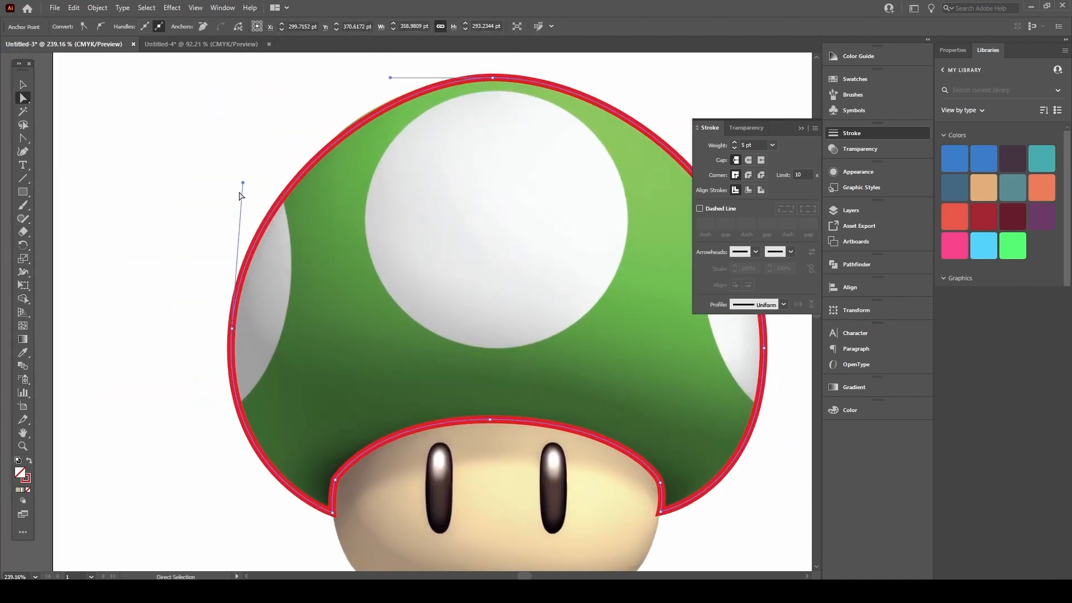
{"action": "mouse_move", "coordinate": [240, 186]}
{"action": "left_mouse_down"}
{"action": "mouse_move", "coordinate": [233, 179]}
{"action": "mouse_move", "coordinate": [232, 193]}
{"action": "mouse_move", "coordinate": [233, 176]}
{"action": "mouse_move", "coordinate": [233, 186]}
{"action": "left_mouse_up"}
{"action": "left_click_drag", "start_coordinate": [391, 77], "coordinate": [383, 76]}
{"action": "key", "text": "space"}
{"action": "left_click_drag", "start_coordinate": [311, 355], "coordinate": [301, 327]}
{"action": "left_click_drag", "start_coordinate": [222, 301], "coordinate": [218, 469]}
Step: Deselect the cap outline and zoom out to view the whole mushroom
{"action": "key", "text": "v"}
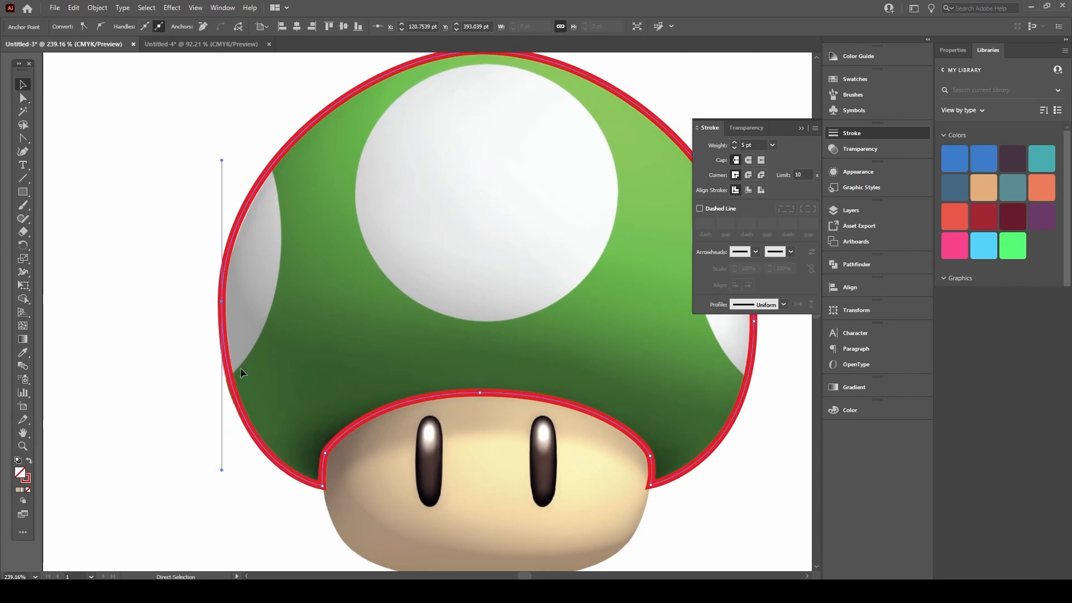
{"action": "left_click", "coordinate": [313, 262]}
{"action": "key", "text": "ctrl+space"}
{"action": "left_click_drag", "start_coordinate": [349, 226], "coordinate": [194, 285]}
{"action": "key", "text": "space"}
{"action": "left_click_drag", "start_coordinate": [330, 285], "coordinate": [300, 307]}
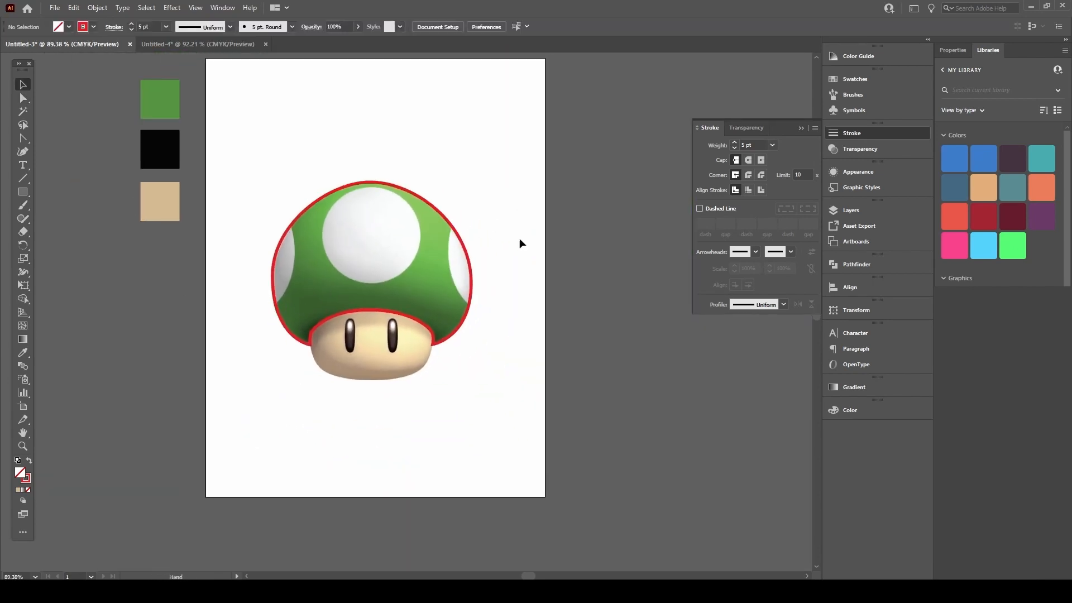
Step: Zoom in on the face, take the Pen tool, and set the stroke to dark blue
{"action": "key", "text": "ctrl+space"}
{"action": "left_click_drag", "start_coordinate": [373, 287], "coordinate": [487, 230]}
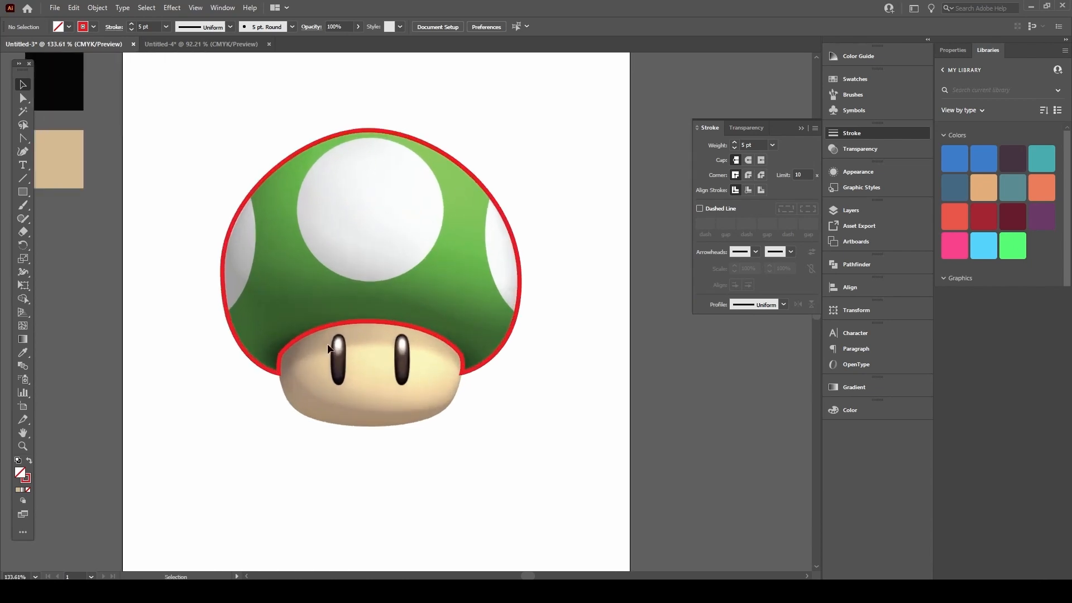
{"action": "key", "text": "p"}
{"action": "key", "text": "ctrl+space"}
{"action": "left_click_drag", "start_coordinate": [303, 374], "coordinate": [278, 318]}
{"action": "key", "text": "space"}
{"action": "key", "text": "ctrl+space"}
{"action": "left_click_drag", "start_coordinate": [476, 330], "coordinate": [553, 309]}
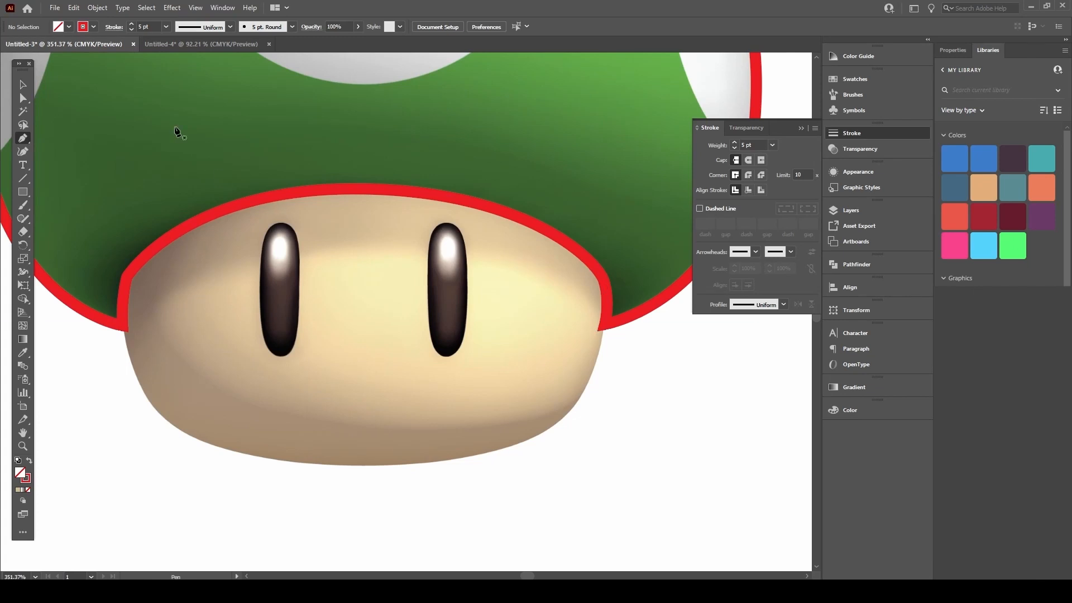
{"action": "left_click", "coordinate": [92, 28]}
{"action": "left_click", "coordinate": [71, 46]}
Step: Place blue anchors at the face's left edge, bottom, right edge and top
{"action": "key", "text": "space"}
{"action": "left_click_drag", "start_coordinate": [367, 238], "coordinate": [281, 248]}
{"action": "left_click_drag", "start_coordinate": [304, 313], "coordinate": [403, 312]}
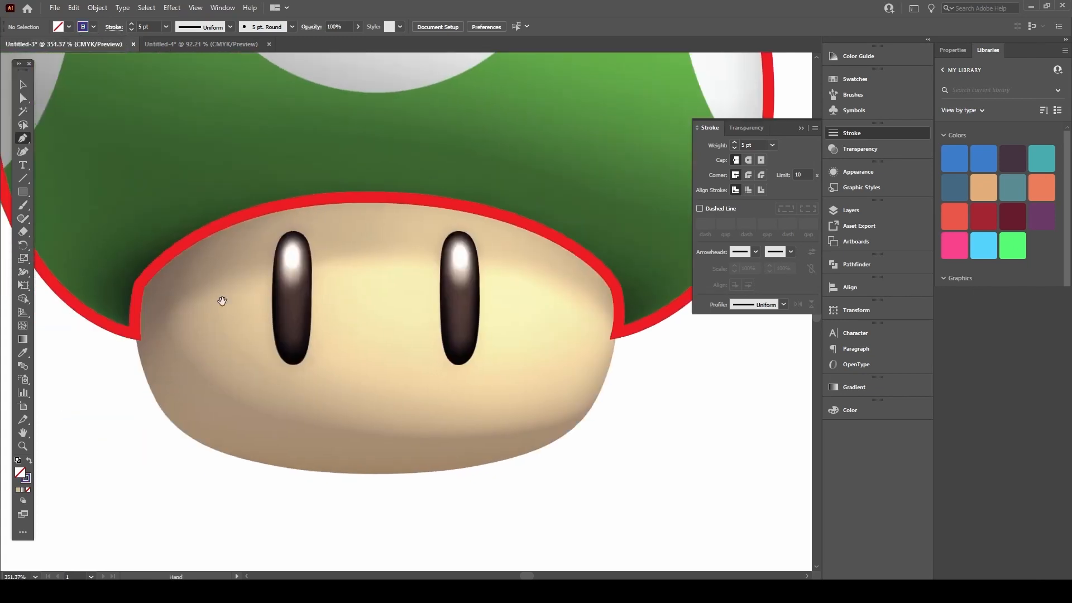
{"action": "left_click", "coordinate": [135, 335]}
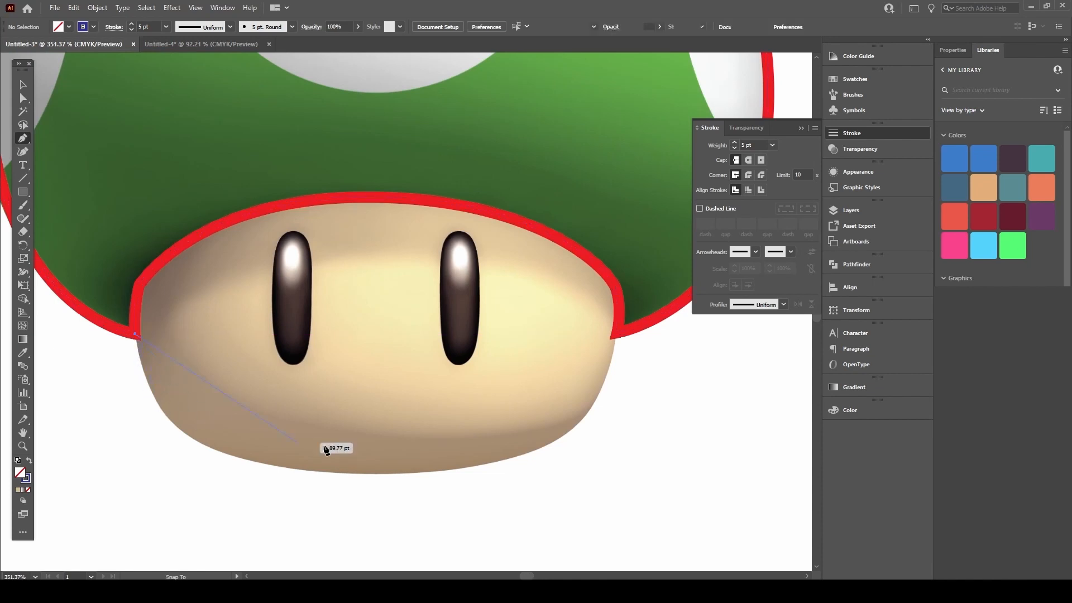
{"action": "left_click_drag", "start_coordinate": [378, 475], "coordinate": [658, 475]}
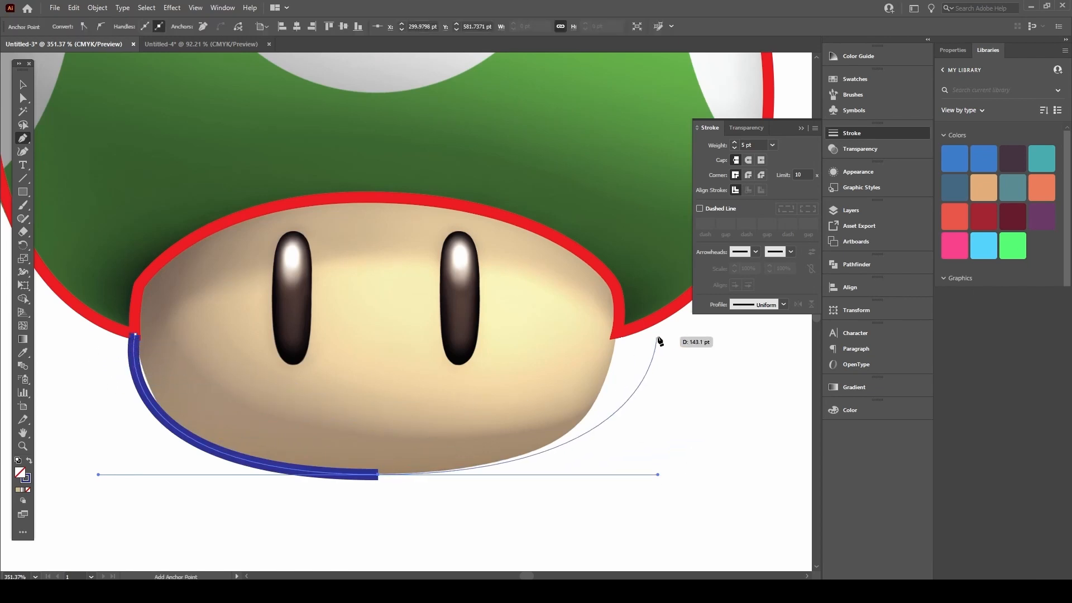
{"action": "left_click", "coordinate": [617, 335]}
{"action": "left_click_drag", "start_coordinate": [376, 198], "coordinate": [106, 180]}
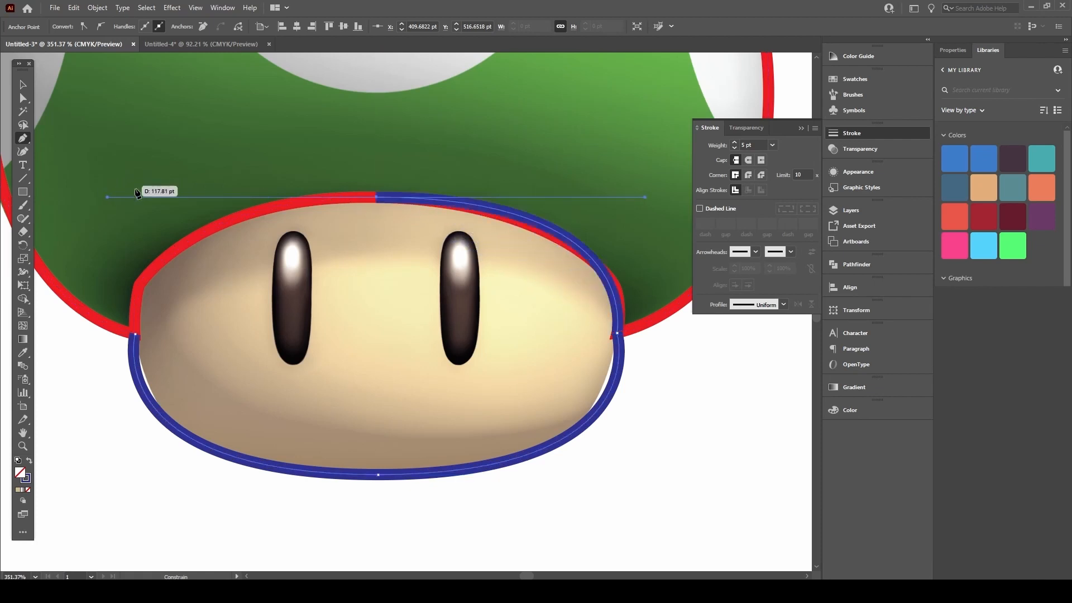
Step: Close the blue face outline and reshape its left anchor, bottom and top curves
{"action": "left_click", "coordinate": [135, 334]}
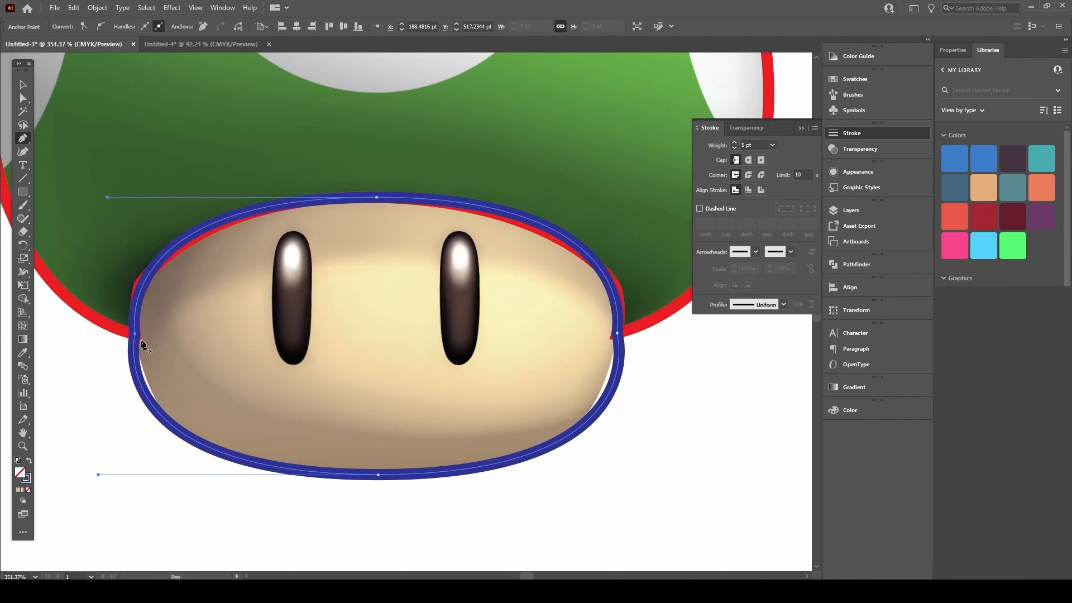
{"action": "key", "text": "a"}
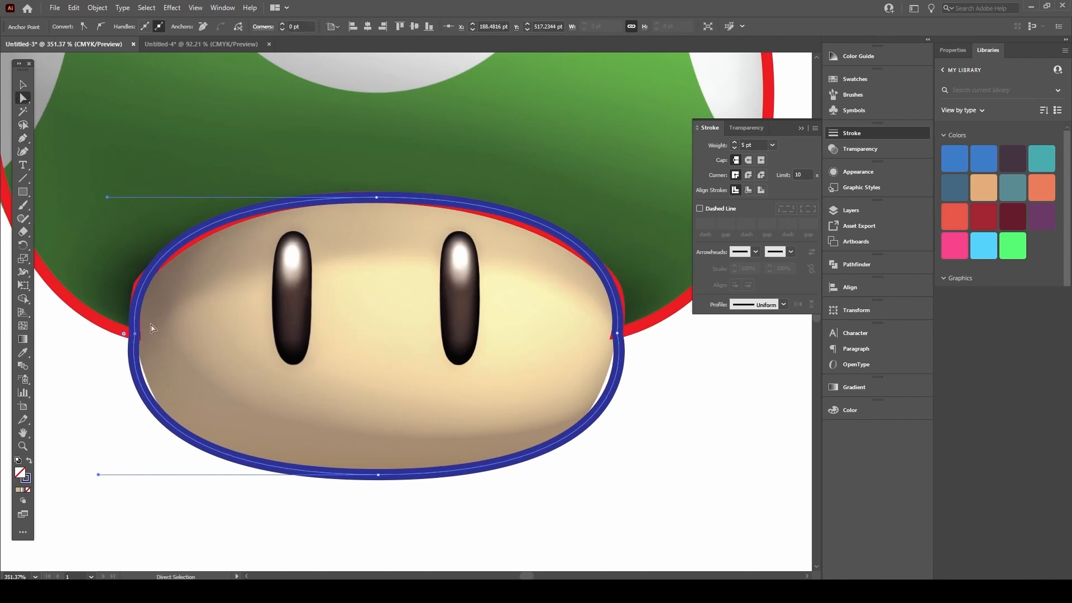
{"action": "mouse_move", "coordinate": [136, 335]}
{"action": "left_mouse_down"}
{"action": "mouse_move", "coordinate": [120, 346]}
{"action": "mouse_move", "coordinate": [106, 338]}
{"action": "mouse_move", "coordinate": [136, 335]}
{"action": "left_mouse_up"}
{"action": "key", "text": "p"}
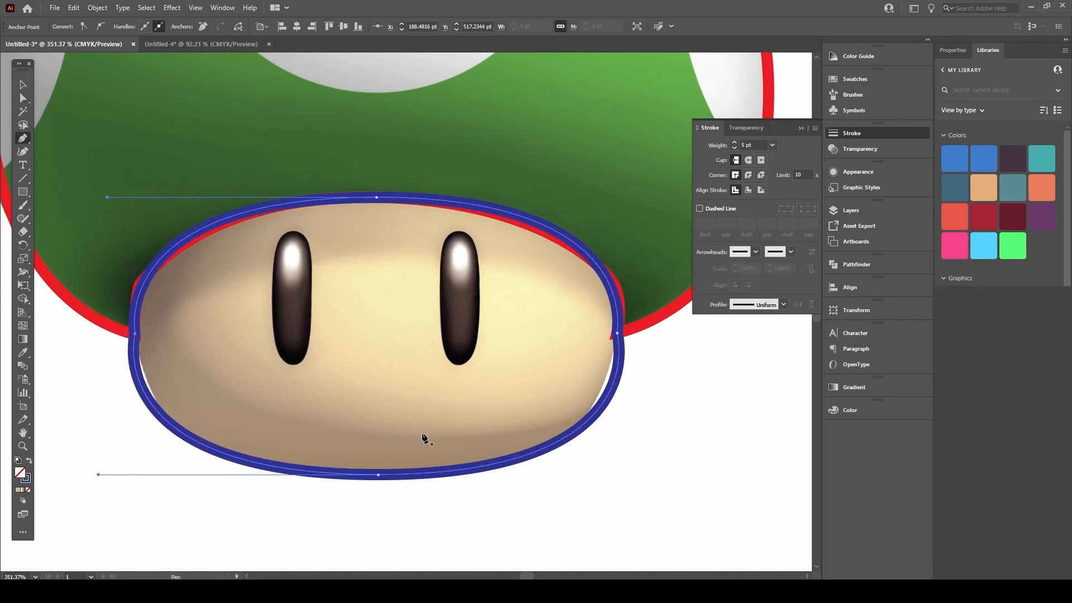
{"action": "left_click_drag", "start_coordinate": [136, 334], "coordinate": [135, 359]}
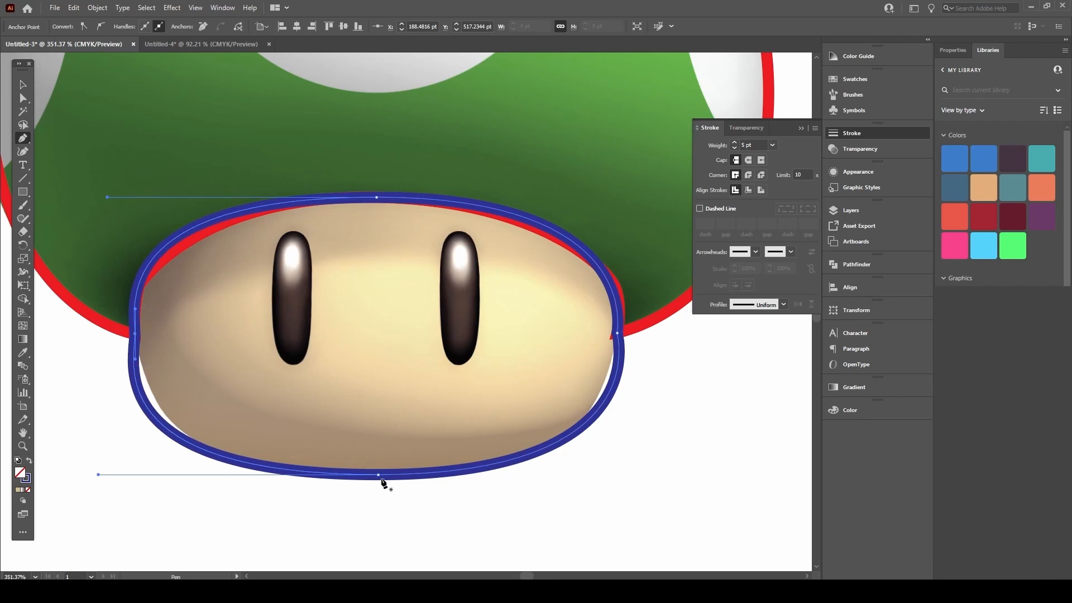
{"action": "left_click_drag", "start_coordinate": [378, 478], "coordinate": [579, 475]}
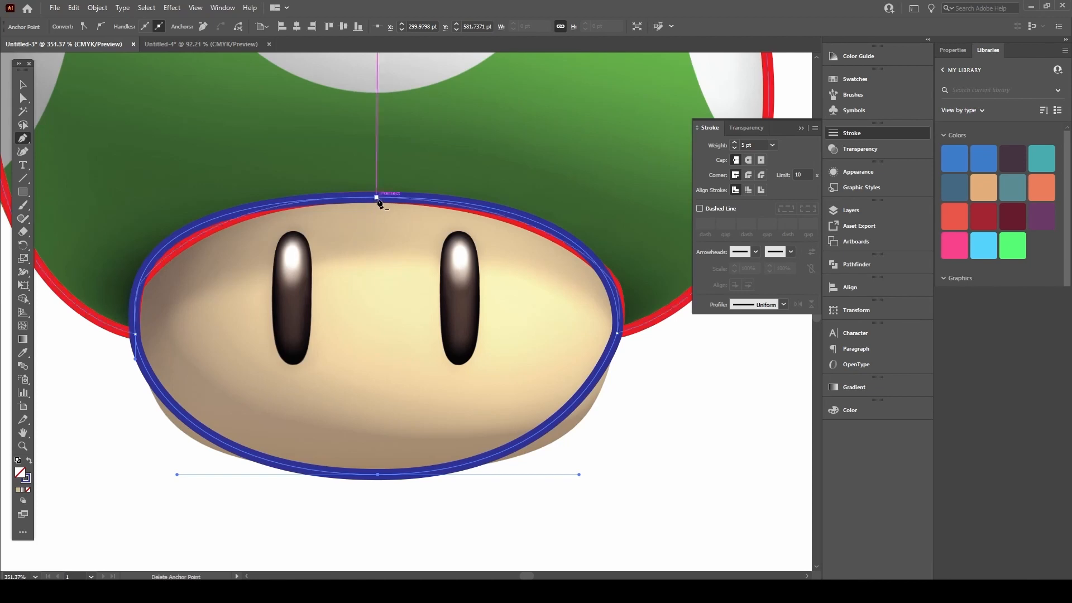
{"action": "left_click_drag", "start_coordinate": [377, 197], "coordinate": [161, 196]}
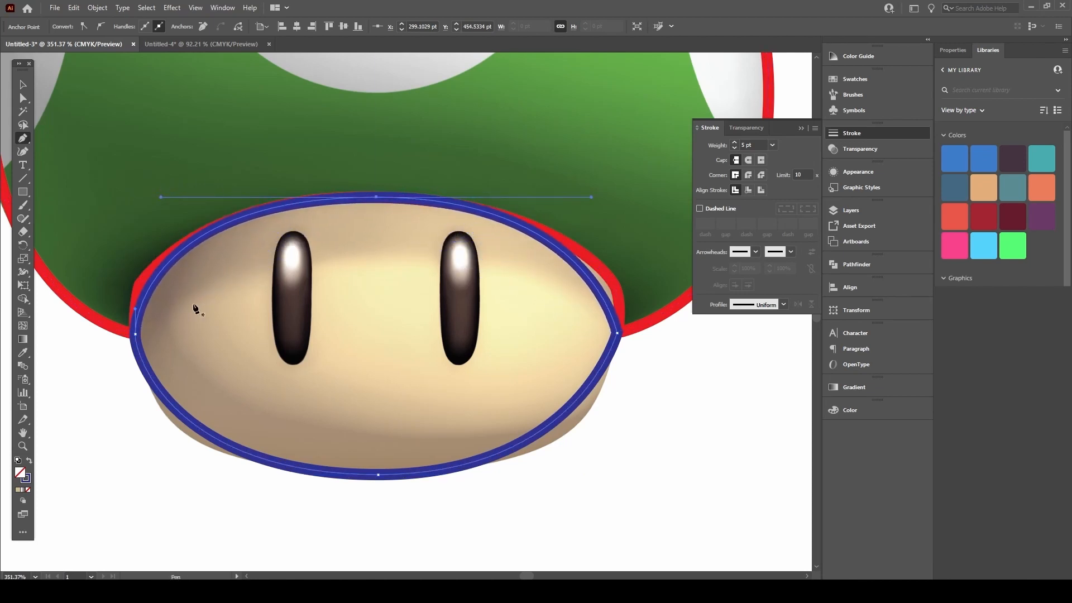
Step: Round the left and right sides of the face outline, then deselect it
{"action": "left_click", "coordinate": [135, 331], "text": "alt"}
{"action": "left_click_drag", "start_coordinate": [133, 323], "coordinate": [123, 393]}
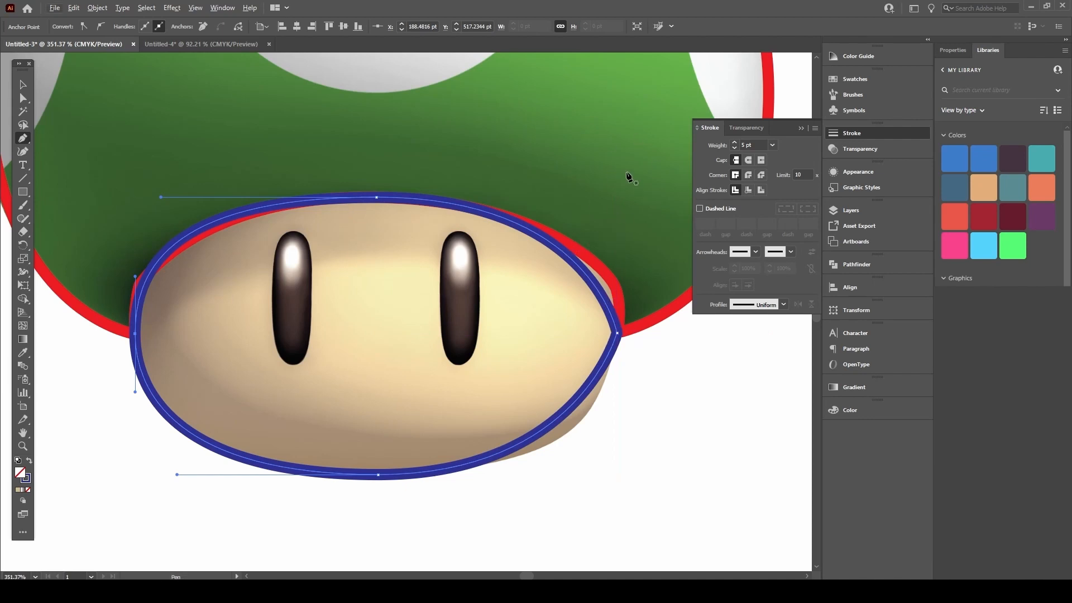
{"action": "key", "text": "alt"}
{"action": "left_click_drag", "start_coordinate": [618, 334], "coordinate": [625, 279]}
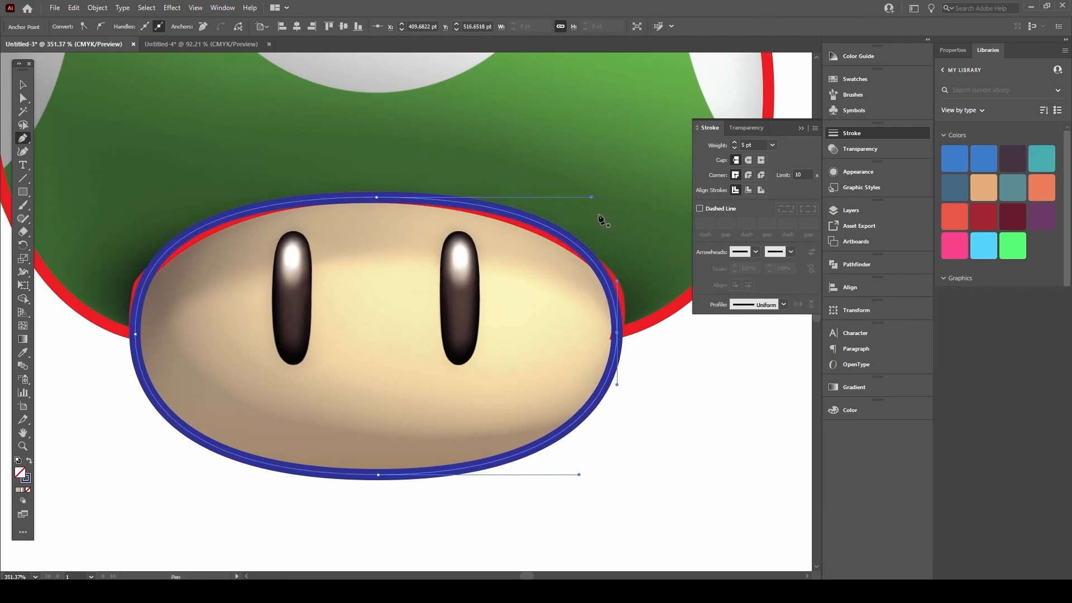
{"action": "key", "text": "v"}
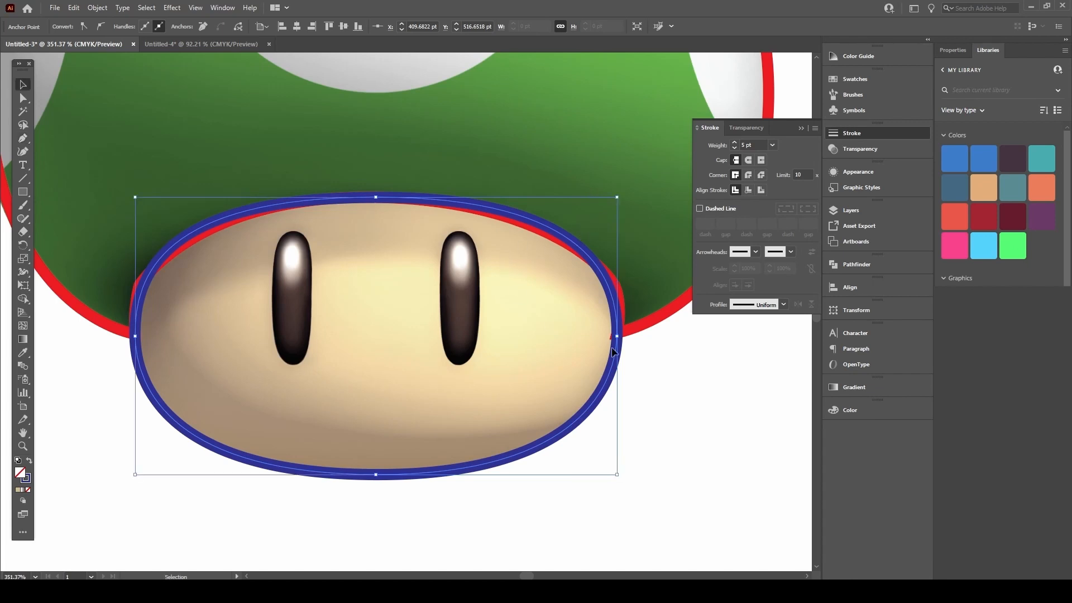
{"action": "left_click", "coordinate": [696, 381]}
Step: Zoom in on the face's eyes, take the Pen tool, and switch the stroke to yellow
{"action": "left_click_drag", "start_coordinate": [494, 306], "coordinate": [421, 333]}
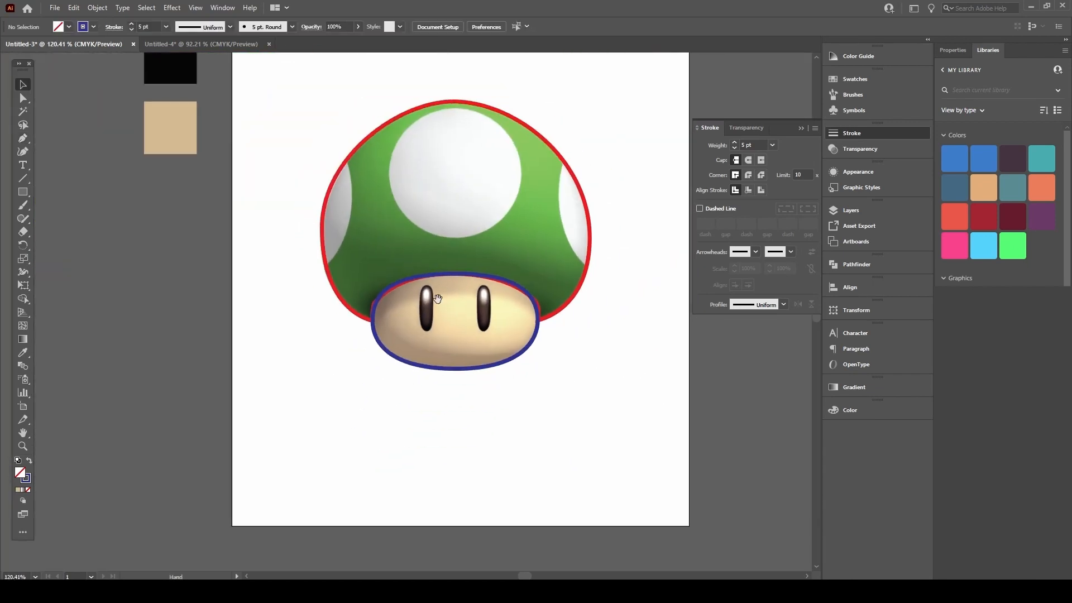
{"action": "left_click_drag", "start_coordinate": [504, 259], "coordinate": [467, 309]}
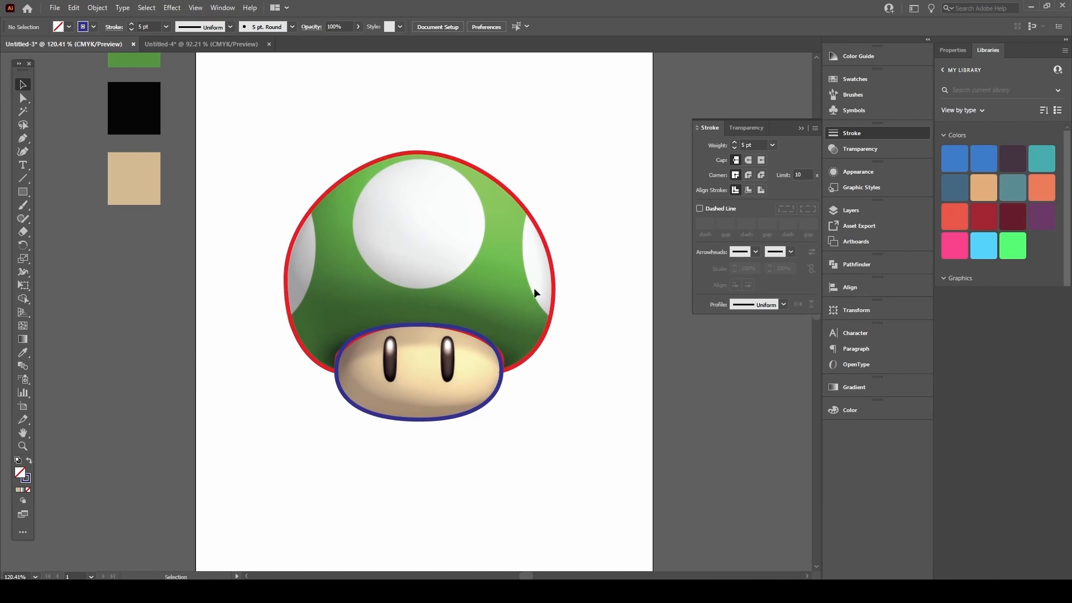
{"action": "left_click_drag", "start_coordinate": [344, 354], "coordinate": [413, 316]}
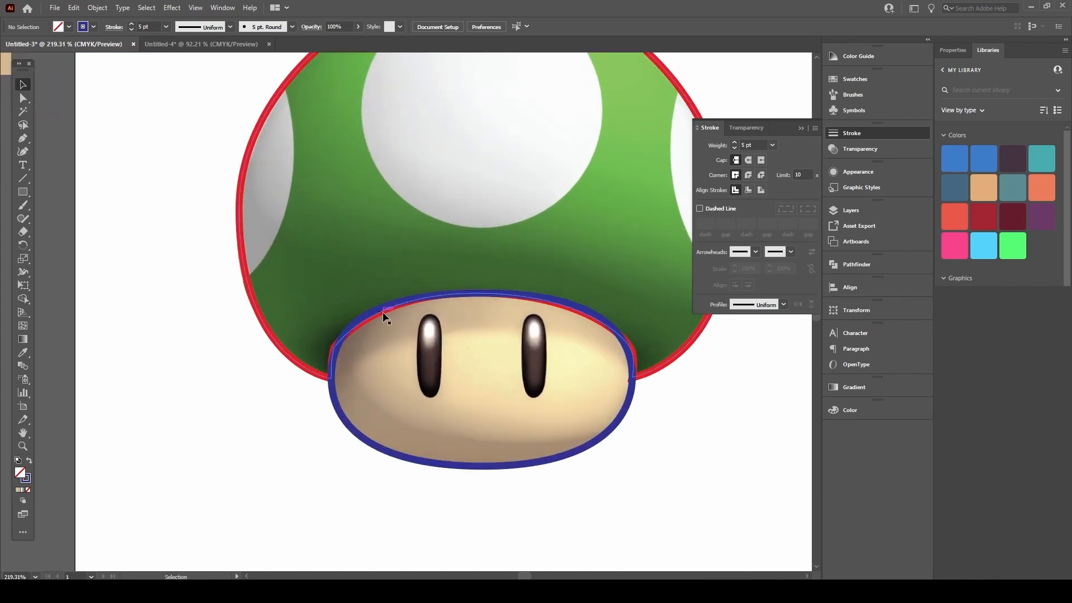
{"action": "left_click_drag", "start_coordinate": [457, 273], "coordinate": [399, 296]}
{"action": "left_click_drag", "start_coordinate": [462, 291], "coordinate": [433, 309]}
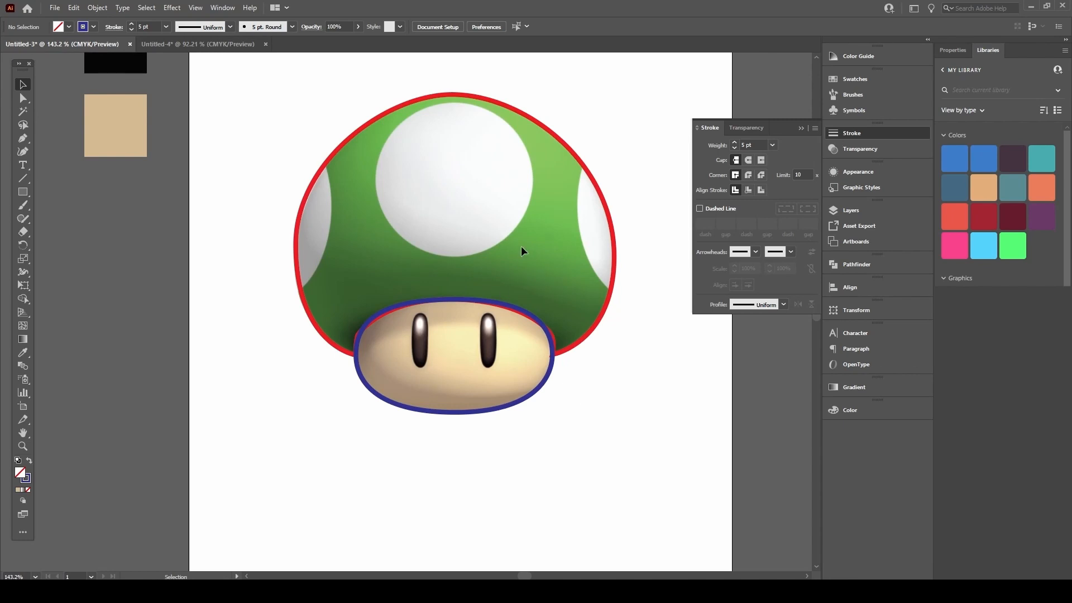
{"action": "left_click_drag", "start_coordinate": [424, 307], "coordinate": [493, 296]}
{"action": "key", "text": "p"}
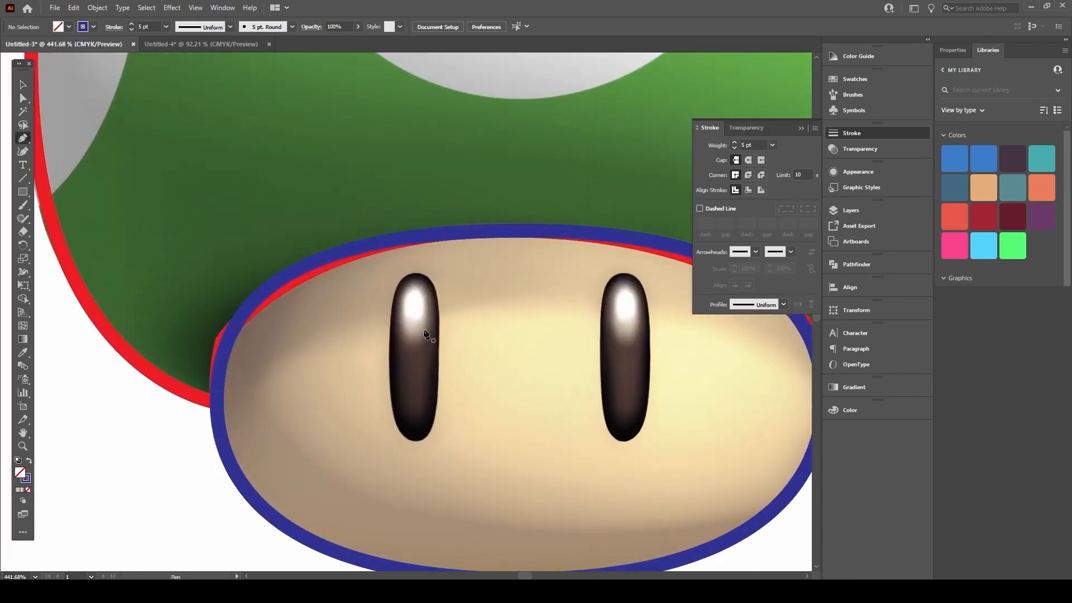
{"action": "left_click_drag", "start_coordinate": [440, 342], "coordinate": [404, 333]}
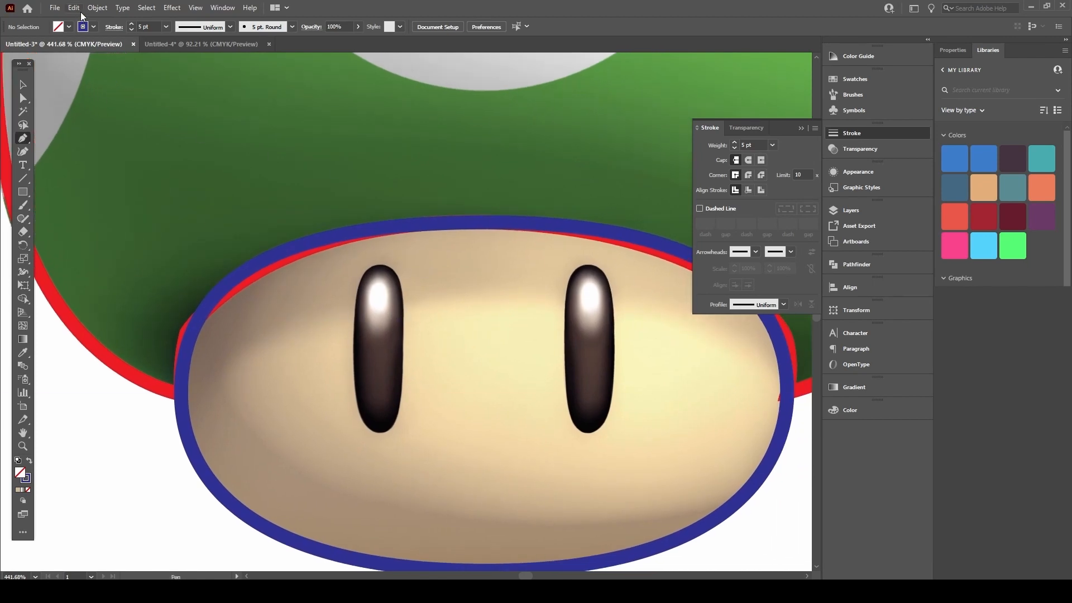
{"action": "left_click", "coordinate": [93, 27]}
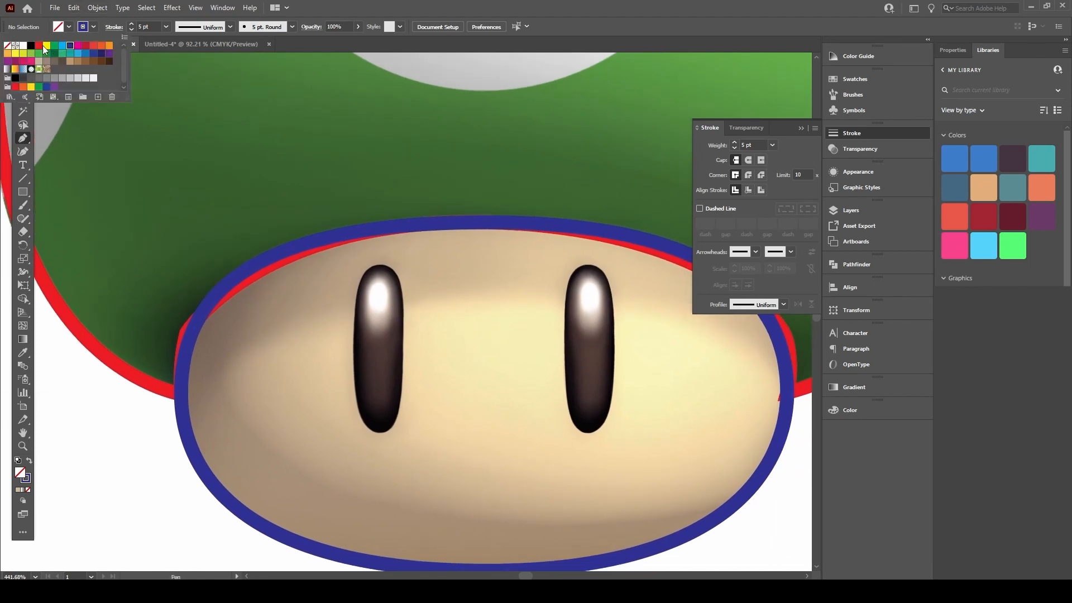
{"action": "left_click", "coordinate": [382, 236]}
{"action": "left_click_drag", "start_coordinate": [514, 272], "coordinate": [486, 241]}
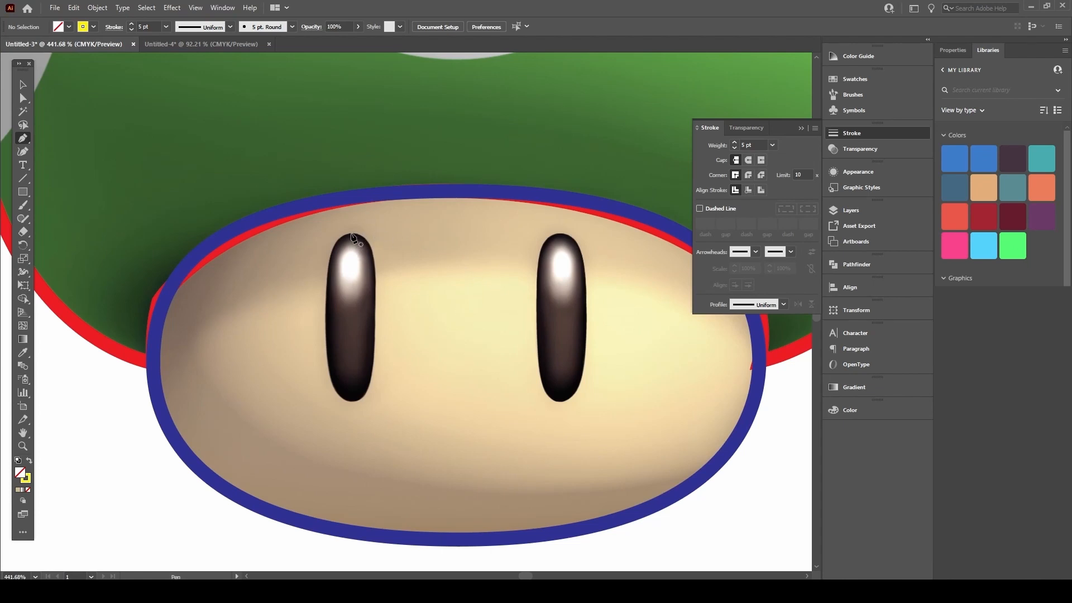
Step: Trace curved yellow anchors around the left eye and close the path
{"action": "left_click", "coordinate": [375, 325]}
{"action": "left_click_drag", "start_coordinate": [375, 330], "coordinate": [376, 387]}
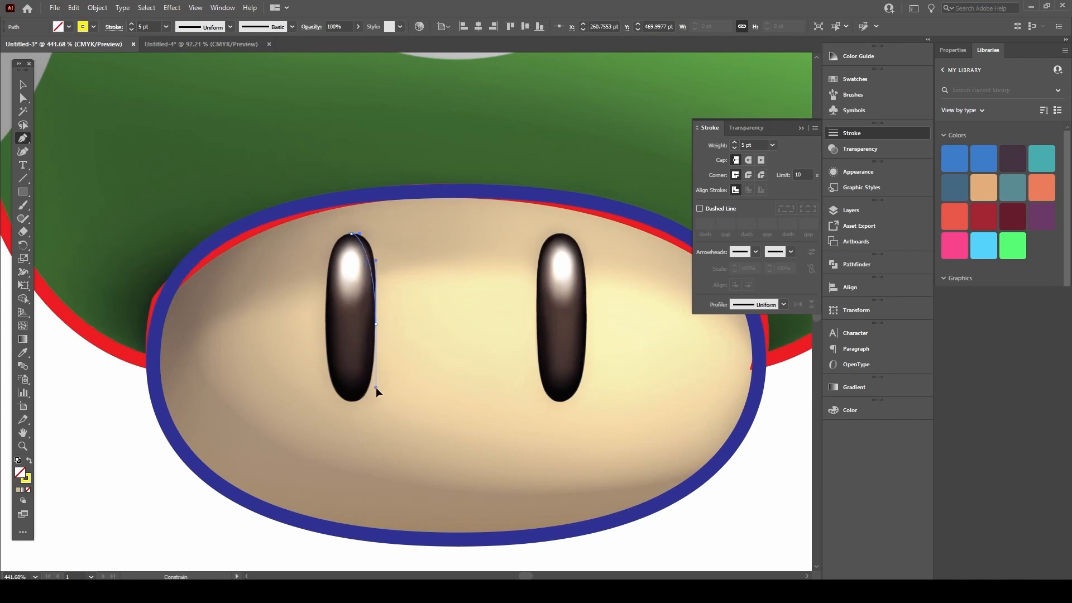
{"action": "left_click_drag", "start_coordinate": [370, 425], "coordinate": [371, 408]}
{"action": "left_click", "coordinate": [351, 401]}
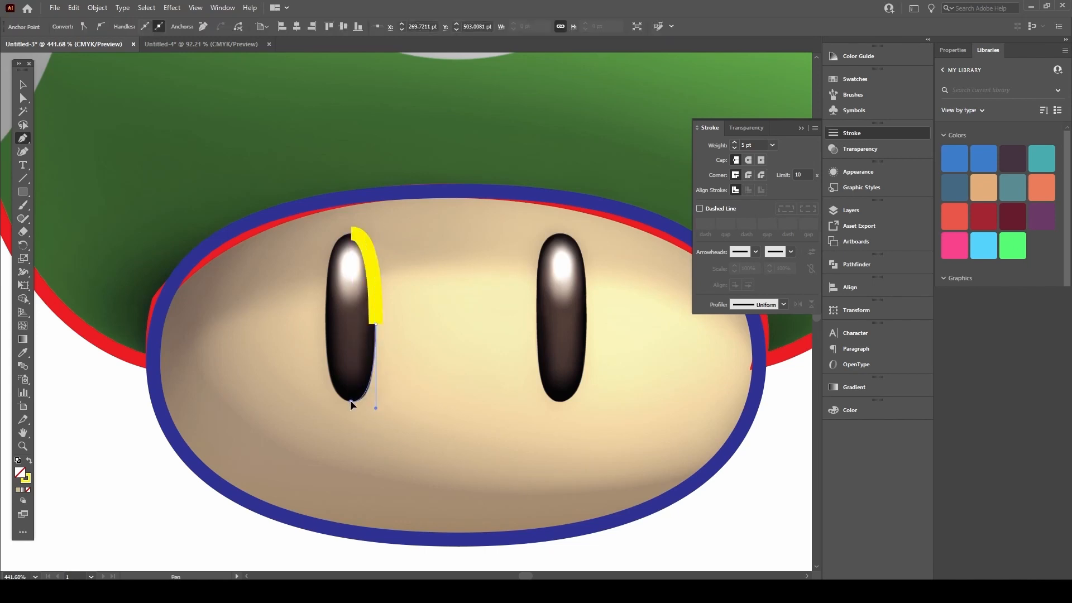
{"action": "mouse_move", "coordinate": [346, 401]}
{"action": "left_mouse_down"}
{"action": "mouse_move", "coordinate": [385, 330]}
{"action": "mouse_move", "coordinate": [346, 311]}
{"action": "mouse_move", "coordinate": [324, 320]}
{"action": "mouse_move", "coordinate": [334, 240]}
{"action": "left_mouse_up"}
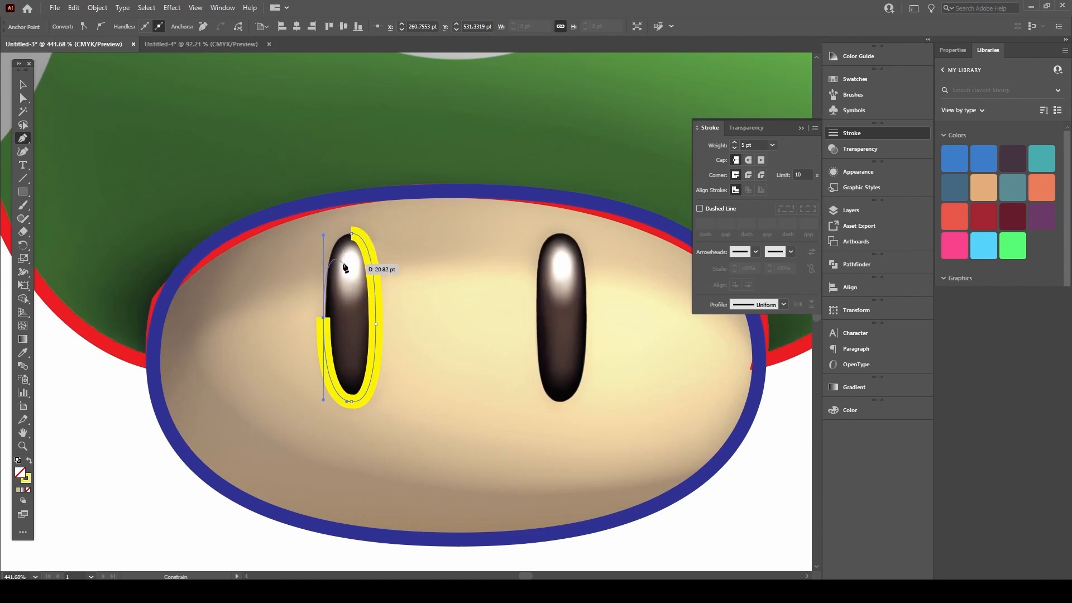
{"action": "left_click", "coordinate": [347, 230]}
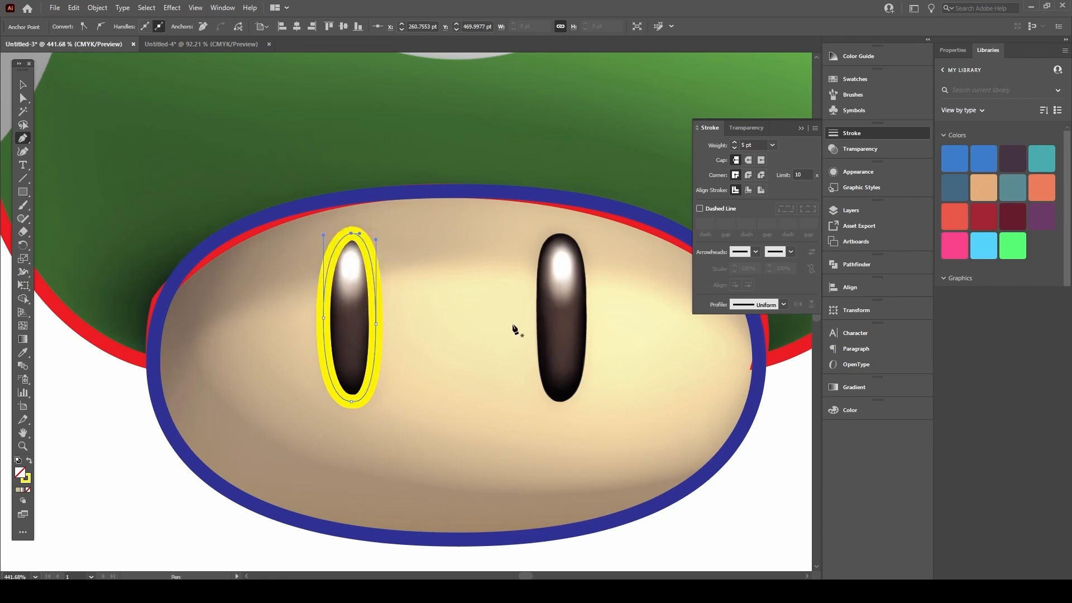
Step: Set the left eye outline's stroke weight to 2 pt
{"action": "key", "text": "v"}
{"action": "left_click", "coordinate": [413, 314]}
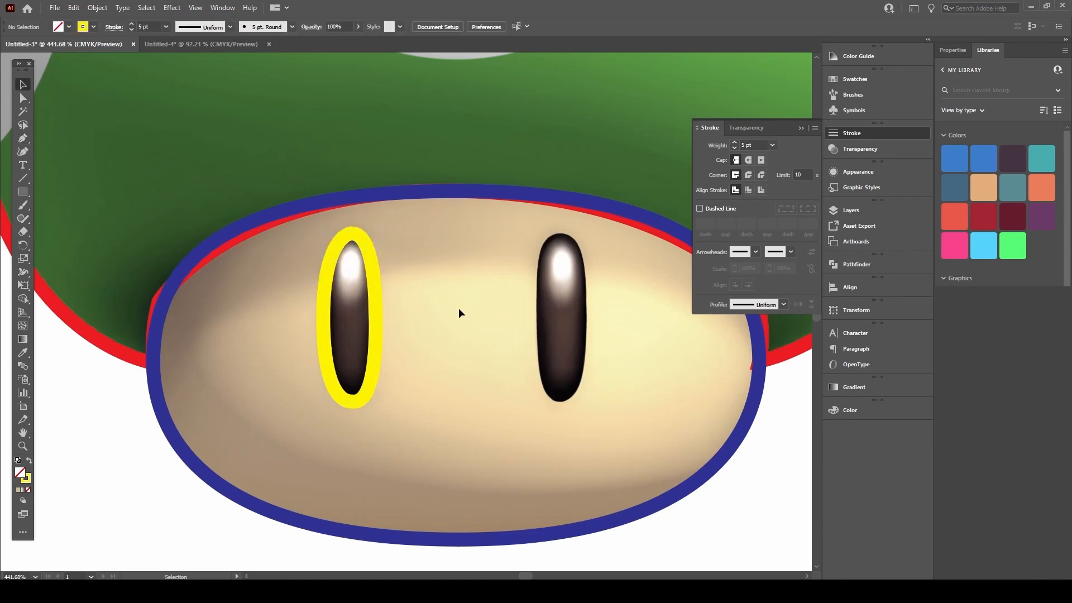
{"action": "left_click", "coordinate": [371, 263]}
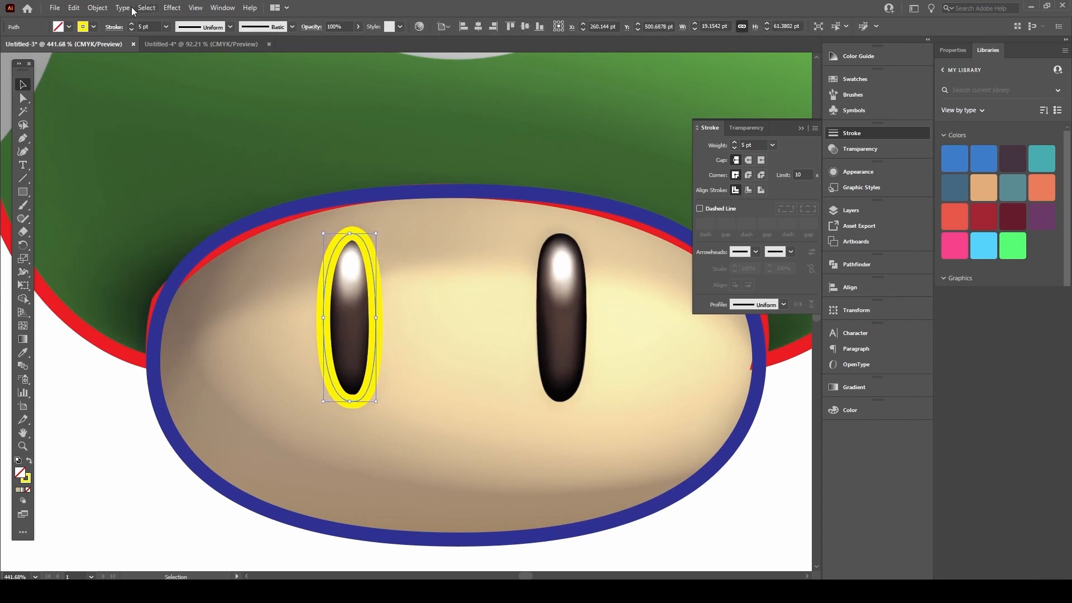
{"action": "left_click", "coordinate": [132, 30]}
{"action": "left_click", "coordinate": [131, 30]}
{"action": "left_click", "coordinate": [131, 31]}
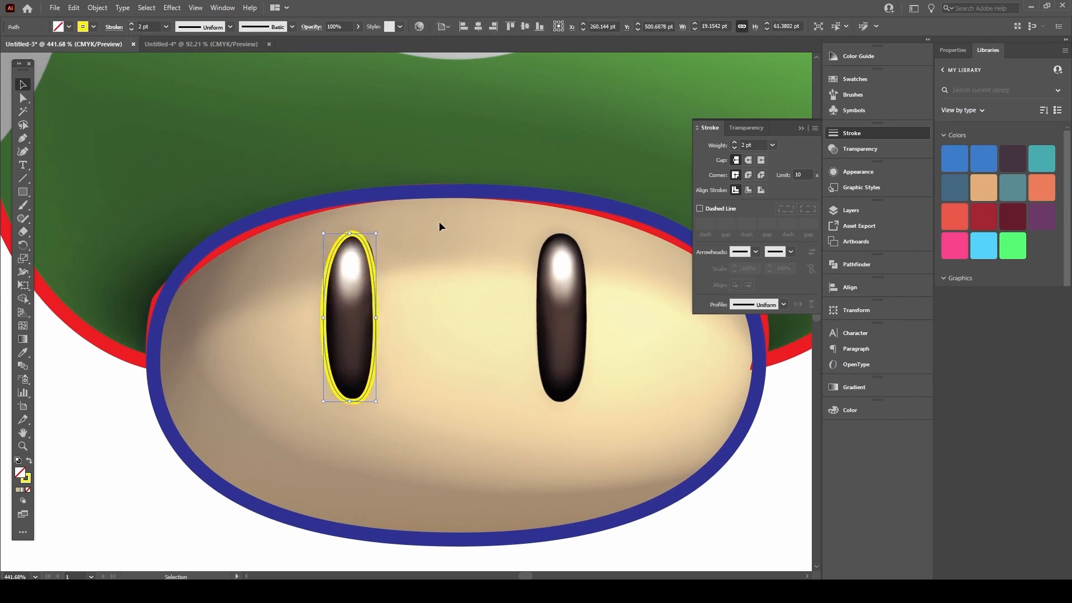
{"action": "left_click", "coordinate": [430, 174]}
Step: Zoom in and pull smooth handles from the eye outline's top anchor
{"action": "key", "text": "ctrl+space"}
{"action": "left_click_drag", "start_coordinate": [359, 269], "coordinate": [485, 237]}
{"action": "key", "text": "a"}
{"action": "left_click", "coordinate": [349, 215]}
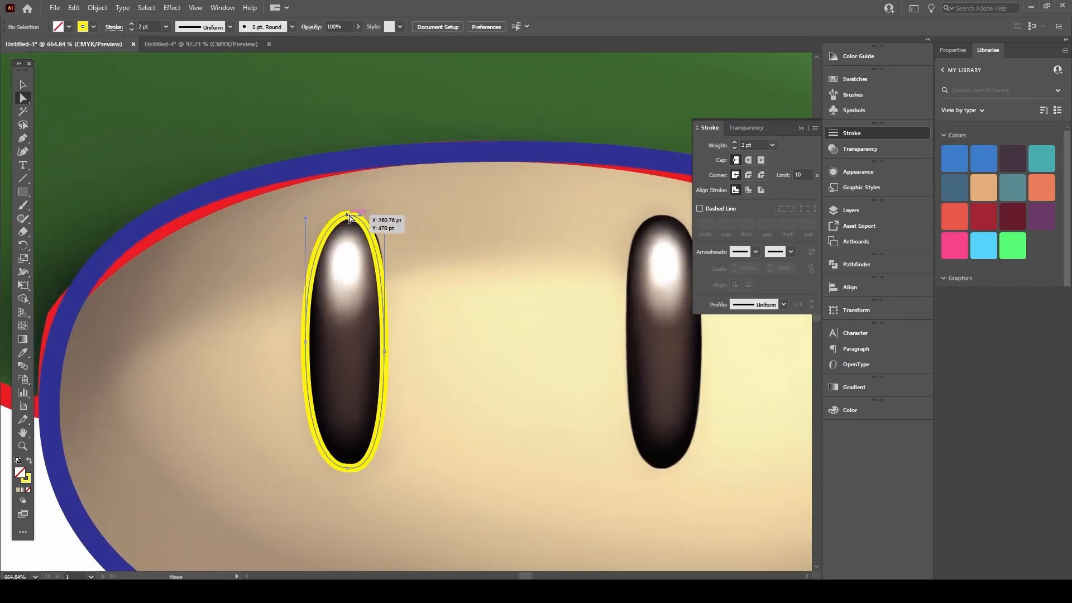
{"action": "left_click", "coordinate": [350, 218]}
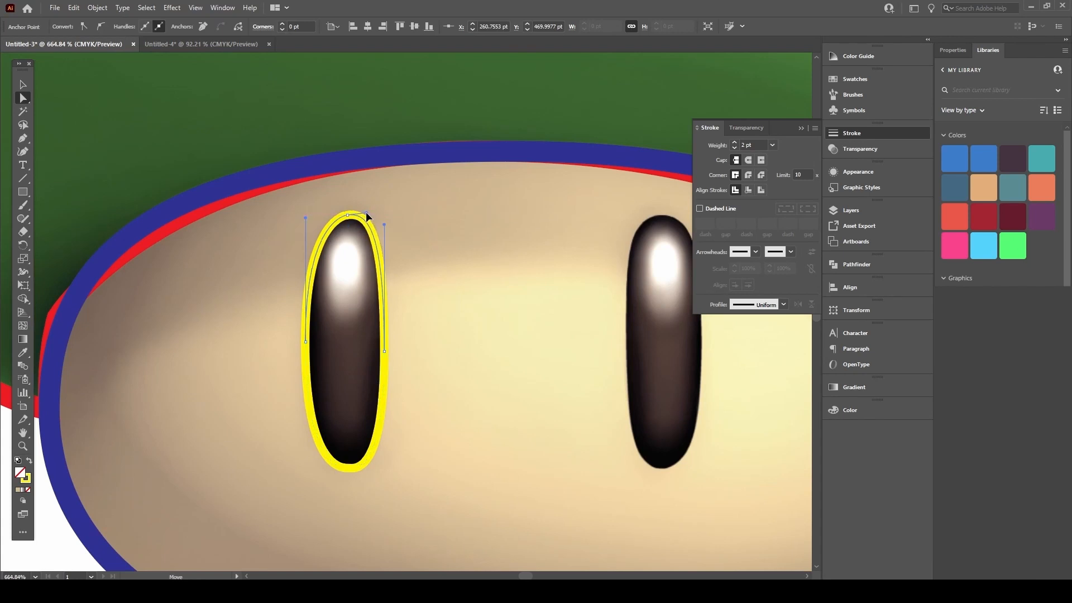
{"action": "key", "text": "p"}
{"action": "left_click_drag", "start_coordinate": [348, 216], "coordinate": [366, 213]}
Step: Duplicate the left eye's yellow outline onto the right eye
{"action": "key", "text": "v"}
{"action": "key", "text": "space"}
{"action": "left_click_drag", "start_coordinate": [388, 263], "coordinate": [325, 267]}
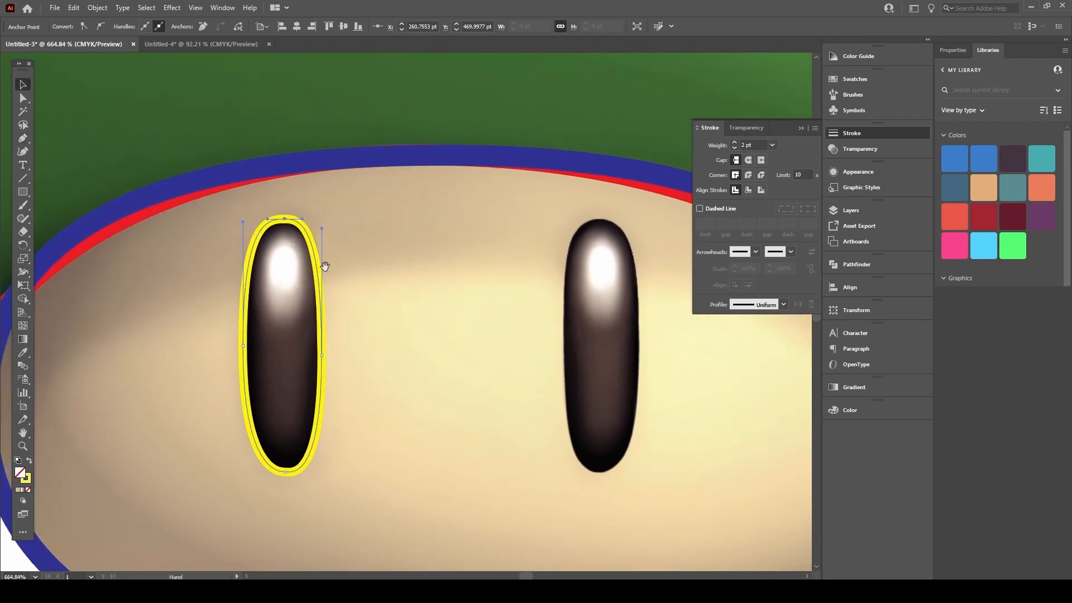
{"action": "left_click", "coordinate": [330, 177]}
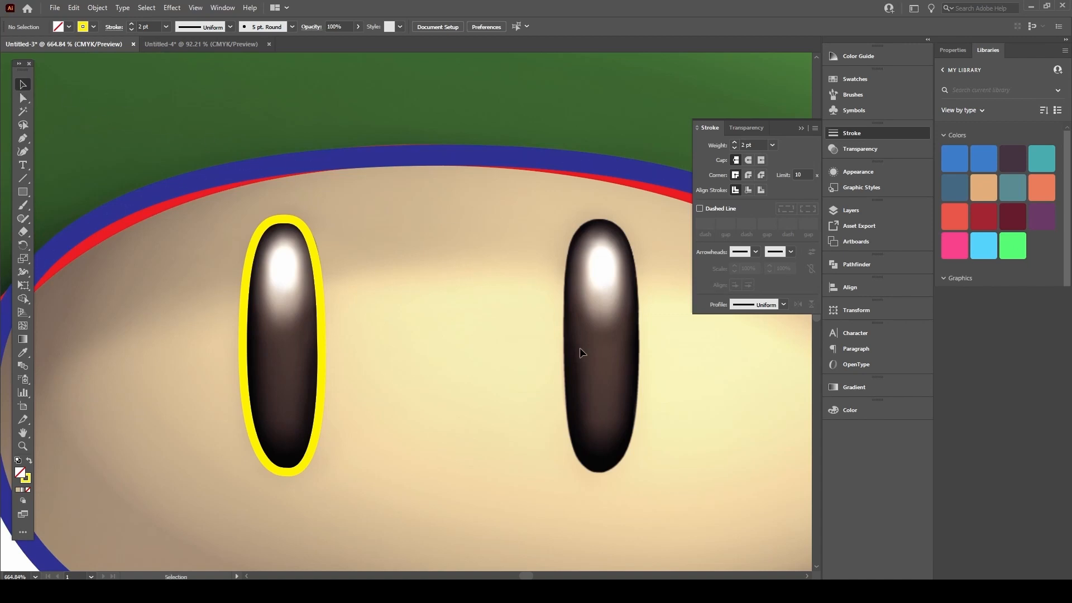
{"action": "key", "text": "a"}
{"action": "key", "text": "v"}
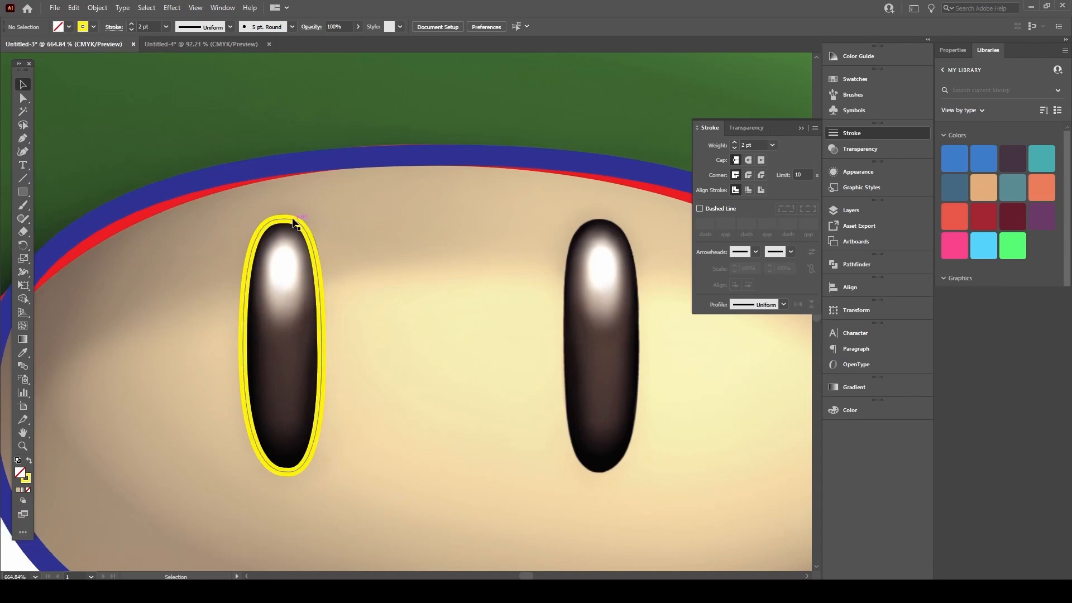
{"action": "left_click_drag", "start_coordinate": [296, 224], "coordinate": [478, 203]}
{"action": "key", "text": "ctrl+z"}
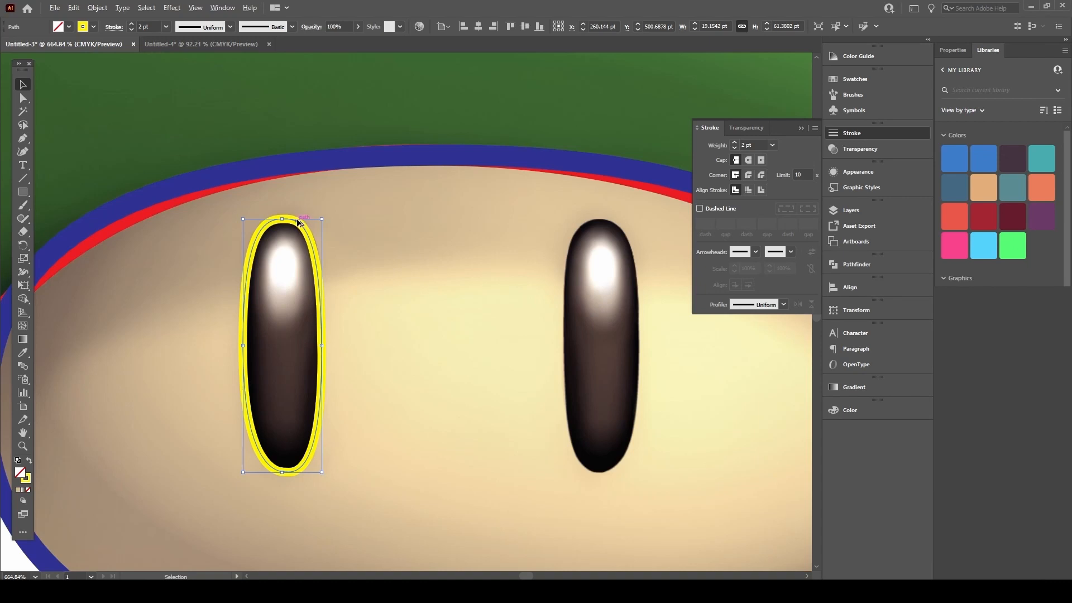
{"action": "left_click_drag", "start_coordinate": [296, 222], "coordinate": [603, 279]}
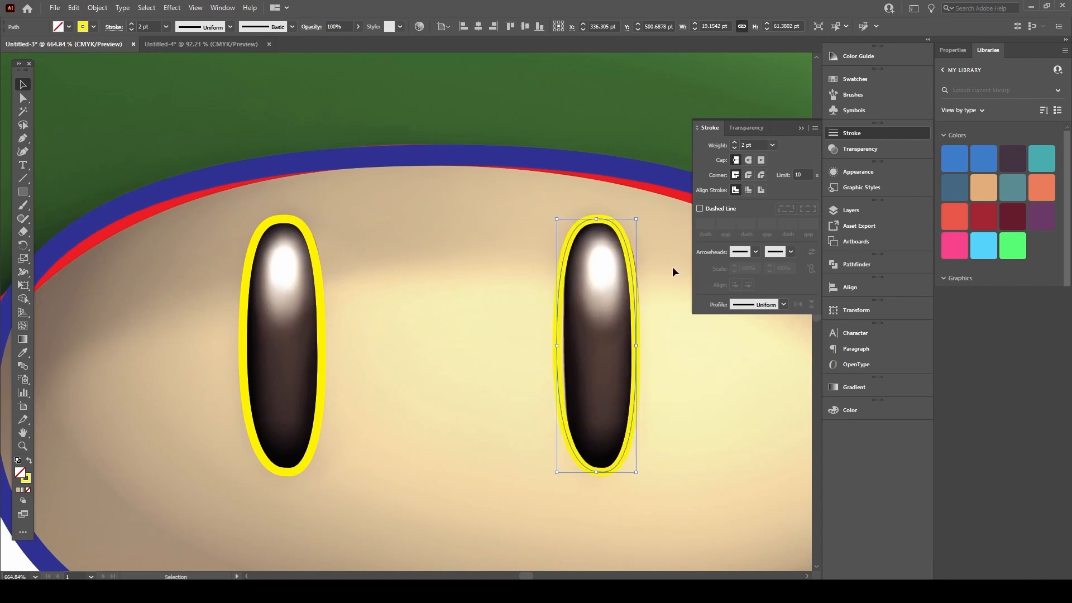
Step: Deselect the copy and zoom out to view the whole mushroom
{"action": "key", "text": "ctrl+shift+a"}
{"action": "left_click_drag", "start_coordinate": [461, 228], "coordinate": [251, 295]}
{"action": "left_click_drag", "start_coordinate": [360, 280], "coordinate": [315, 419]}
{"action": "left_click_drag", "start_coordinate": [22, 192], "coordinate": [69, 218]}
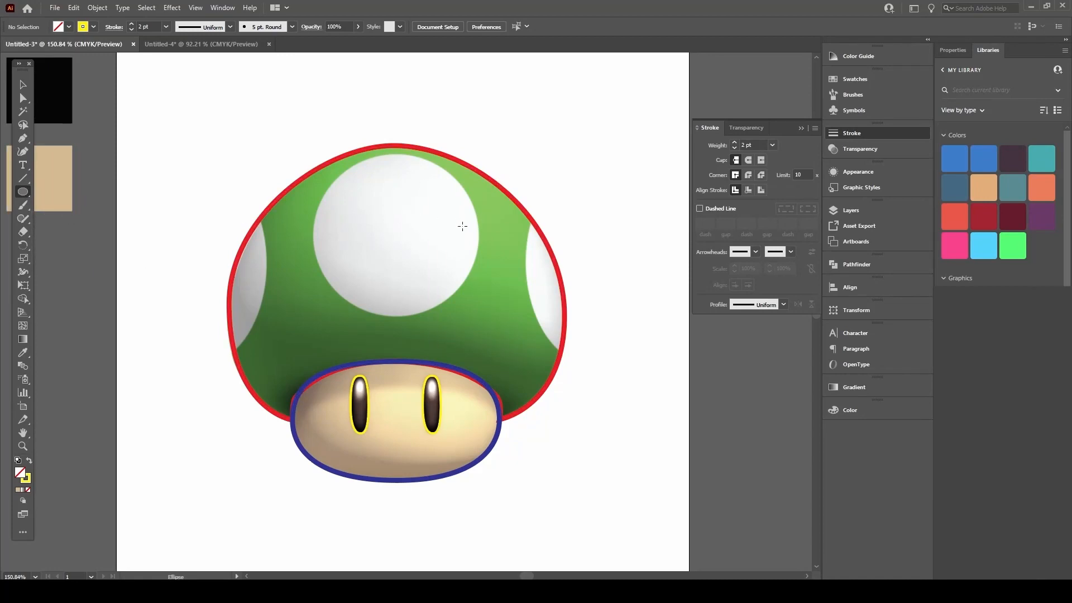
Step: Draw a yellow ellipse over the top white spot and narrow and lower it to fit
{"action": "left_click_drag", "start_coordinate": [452, 290], "coordinate": [484, 315]}
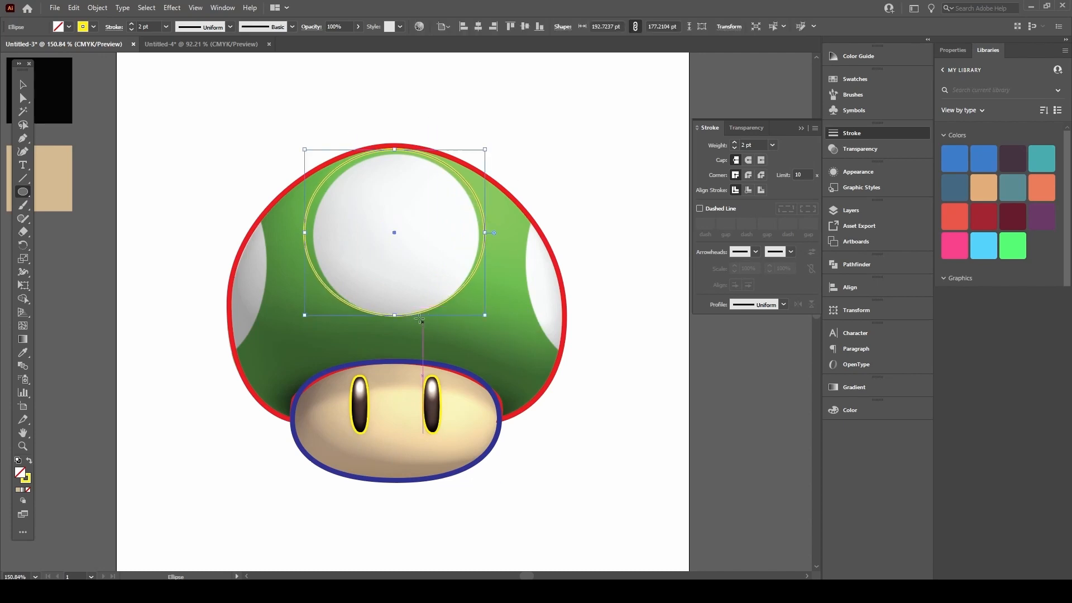
{"action": "key", "text": "v"}
{"action": "left_click_drag", "start_coordinate": [304, 232], "coordinate": [312, 232]}
{"action": "left_click_drag", "start_coordinate": [485, 233], "coordinate": [477, 233]}
{"action": "left_click_drag", "start_coordinate": [394, 149], "coordinate": [394, 153]}
Step: Recheck the ellipse fit, undo a trial narrowing, and pan toward the side spot
{"action": "left_click", "coordinate": [200, 165]}
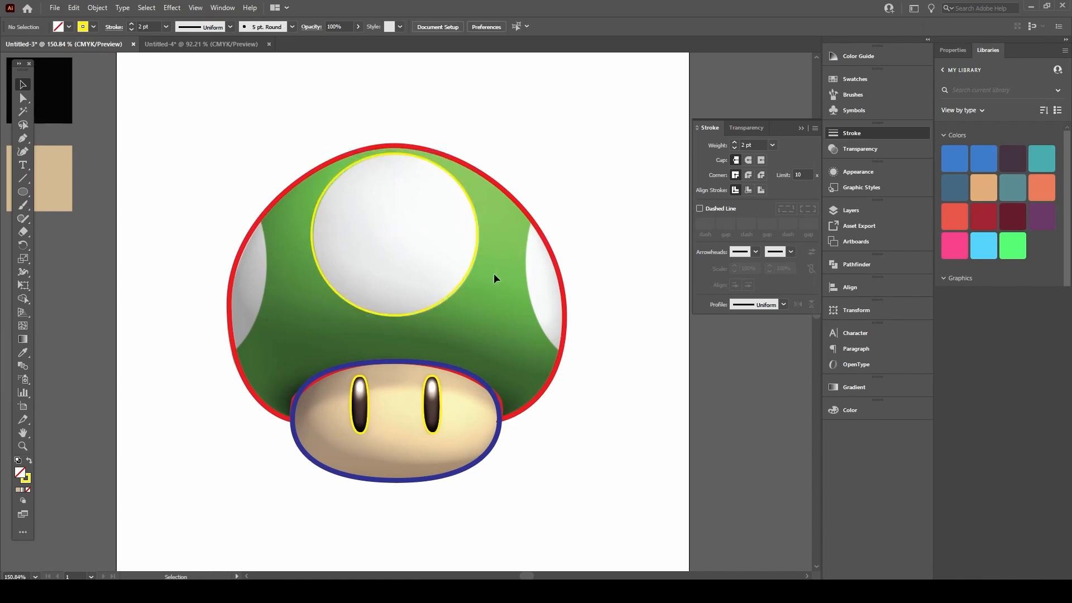
{"action": "scroll", "coordinate": [316, 210], "scroll_direction": "up", "scroll_amount": 3}
{"action": "left_click", "coordinate": [330, 202]}
{"action": "left_click_drag", "start_coordinate": [310, 251], "coordinate": [315, 252]}
{"action": "key", "text": "ctrl+z"}
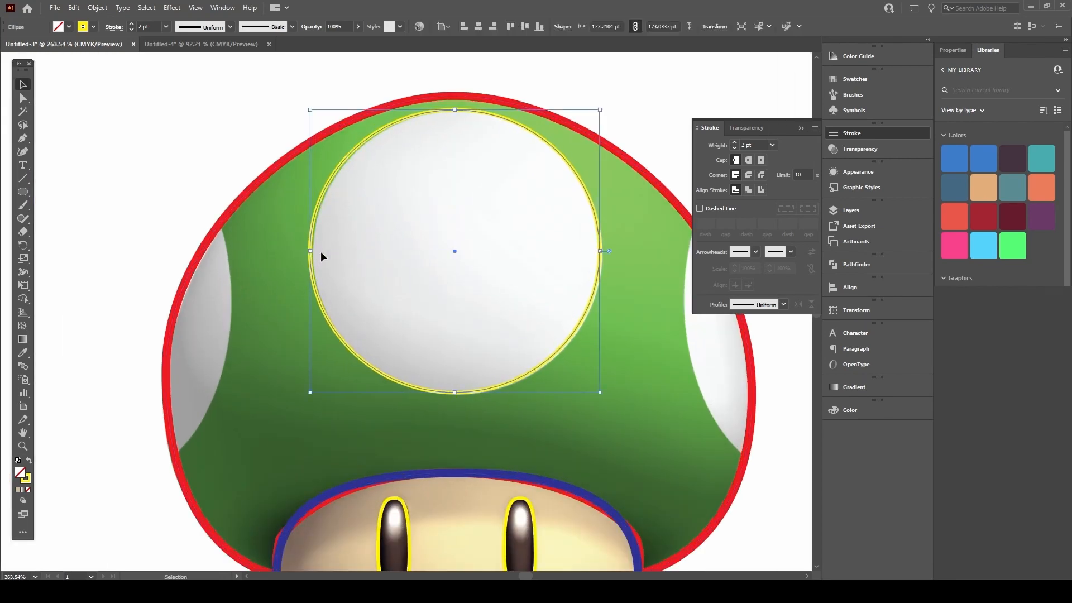
{"action": "left_click", "coordinate": [181, 140]}
{"action": "left_click_drag", "start_coordinate": [325, 253], "coordinate": [407, 198]}
{"action": "key", "text": "p"}
{"action": "left_click_drag", "start_coordinate": [292, 222], "coordinate": [247, 229]}
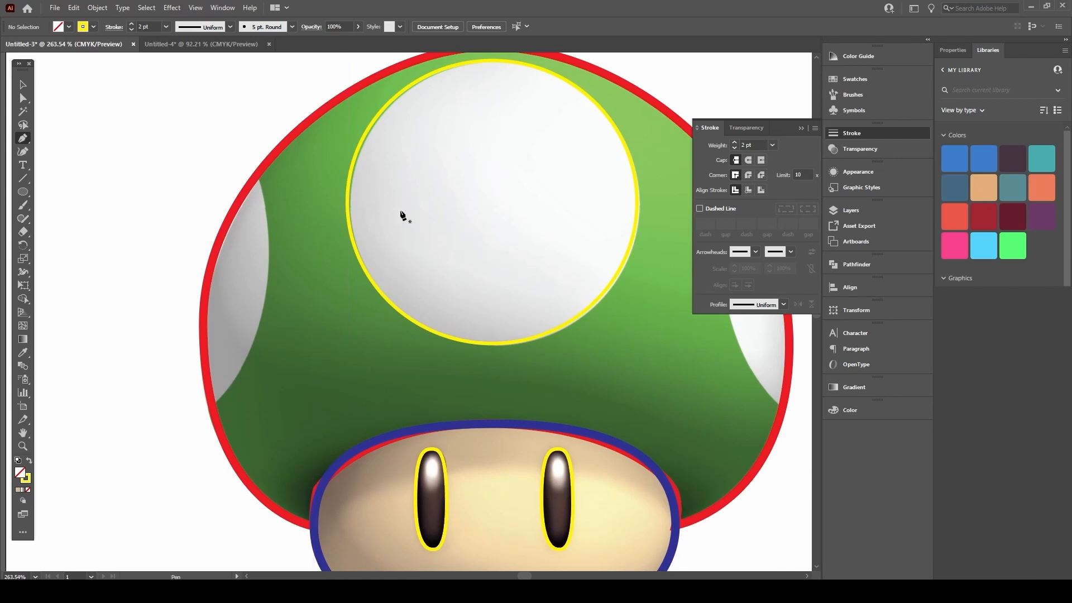
Step: Trace a closed yellow teardrop path around the cap's left white spot, then select it with the cap outline
{"action": "scroll", "coordinate": [256, 163], "scroll_direction": "up", "scroll_amount": 2}
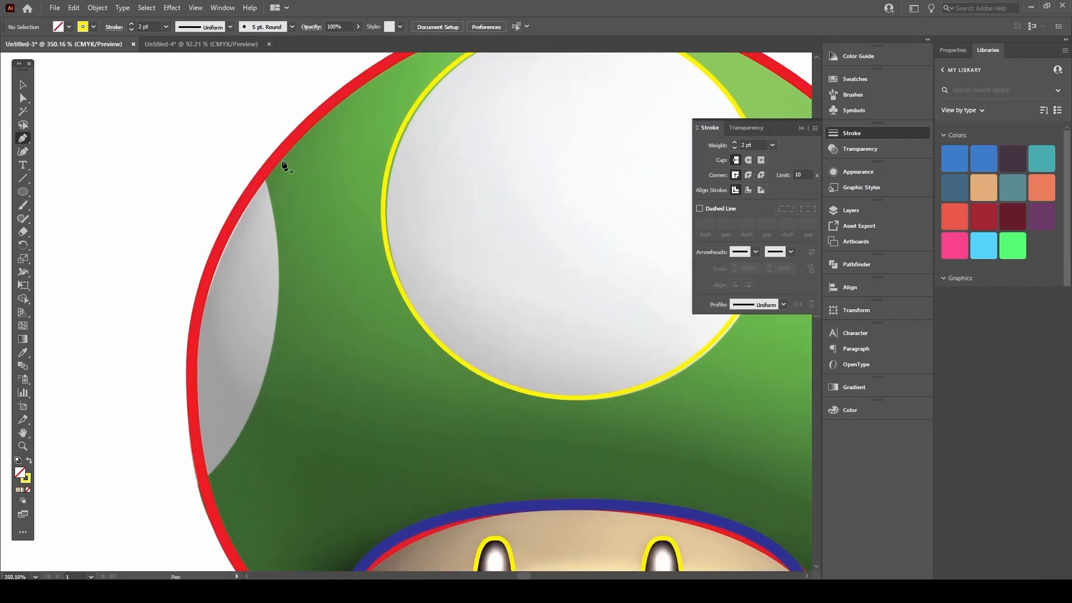
{"action": "left_click", "coordinate": [251, 144]}
{"action": "left_click_drag", "start_coordinate": [183, 494], "coordinate": [135, 540]}
{"action": "scroll", "coordinate": [50, 550], "scroll_direction": "down", "scroll_amount": 8}
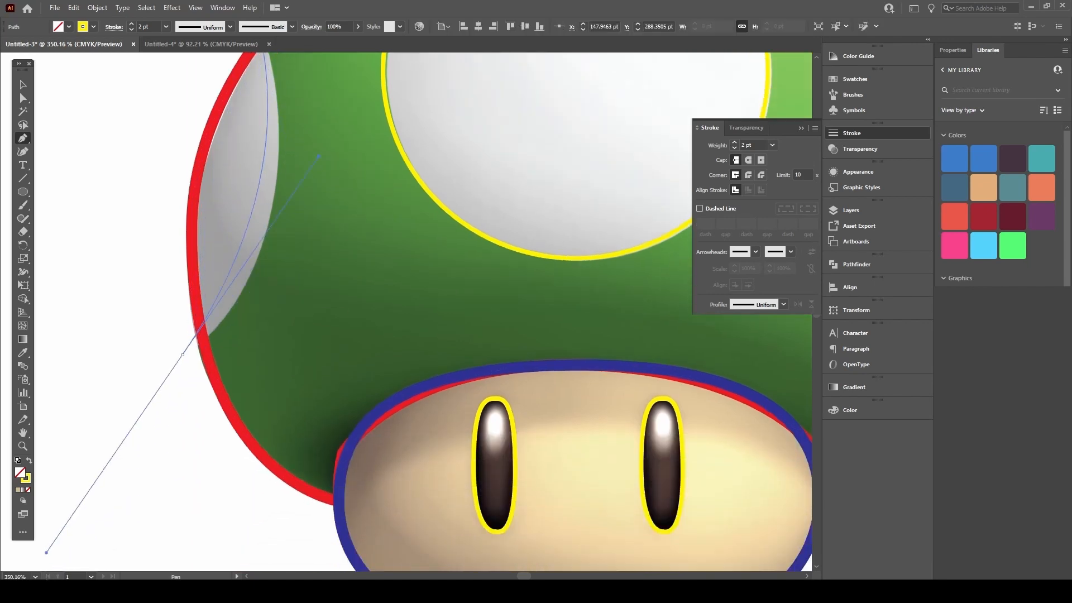
{"action": "key", "text": "space"}
{"action": "left_click_drag", "start_coordinate": [201, 205], "coordinate": [309, 369]}
{"action": "mouse_move", "coordinate": [363, 310]}
{"action": "left_mouse_down"}
{"action": "mouse_move", "coordinate": [316, 323]}
{"action": "mouse_move", "coordinate": [329, 361]}
{"action": "mouse_move", "coordinate": [161, 433]}
{"action": "mouse_move", "coordinate": [146, 457]}
{"action": "mouse_move", "coordinate": [150, 433]}
{"action": "mouse_move", "coordinate": [148, 443]}
{"action": "left_mouse_up"}
{"action": "key", "text": "ctrl+z"}
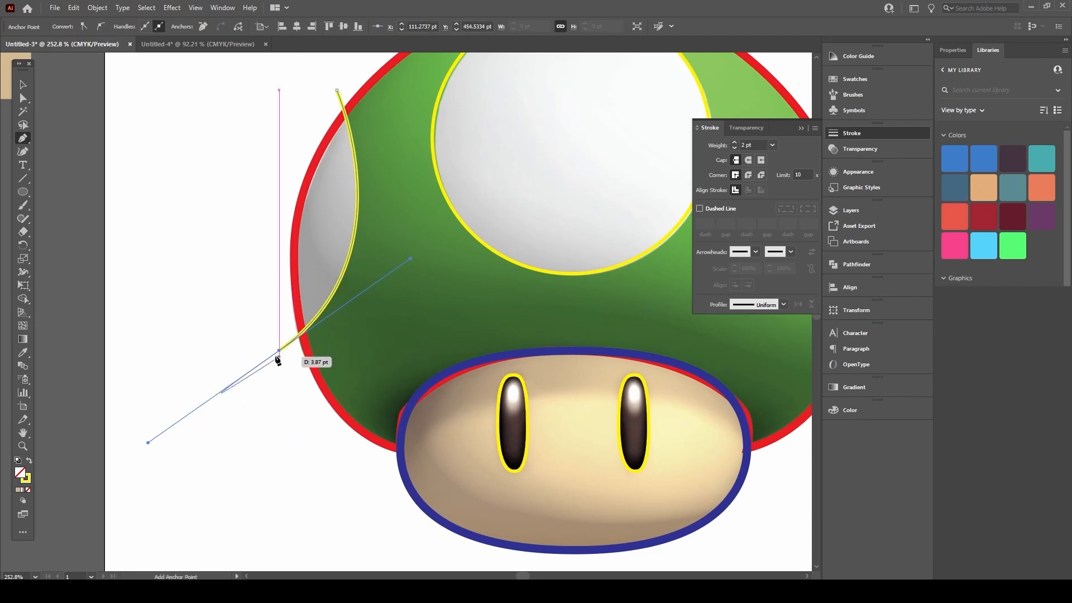
{"action": "left_click_drag", "start_coordinate": [334, 90], "coordinate": [374, 71]}
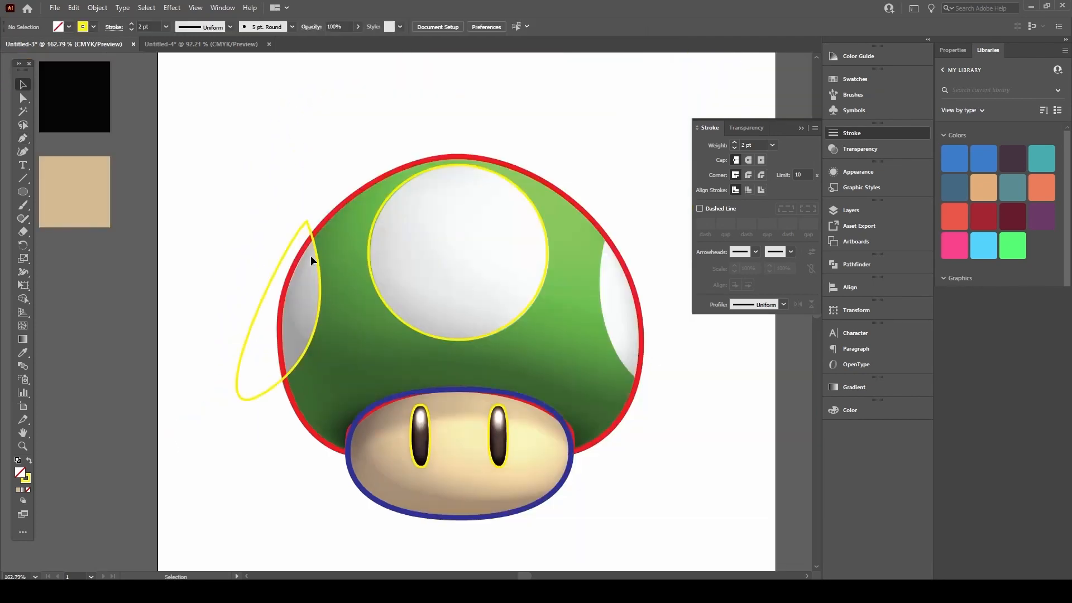
{"action": "left_click_drag", "start_coordinate": [247, 276], "coordinate": [320, 330]}
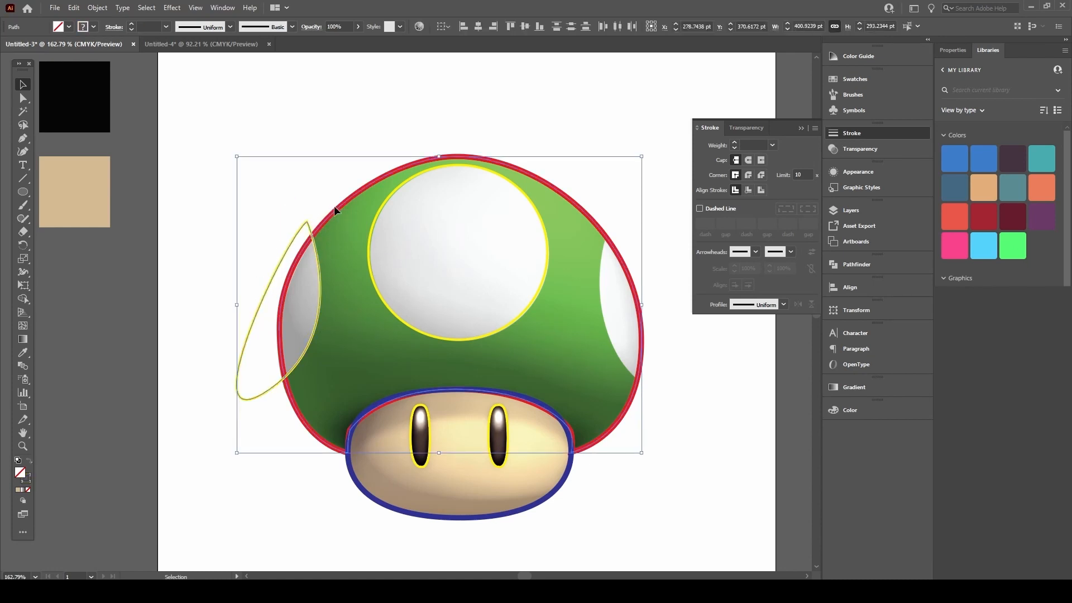
Step: Select the yellow teardrop and the red cap outline together
{"action": "left_click", "coordinate": [373, 130]}
{"action": "left_click", "coordinate": [367, 183]}
{"action": "left_click_drag", "start_coordinate": [354, 196], "coordinate": [317, 175]}
{"action": "key", "text": "ctrl+z"}
{"action": "left_click", "coordinate": [260, 309]}
{"action": "left_click_drag", "start_coordinate": [265, 293], "coordinate": [186, 297]}
{"action": "key", "text": "ctrl+z"}
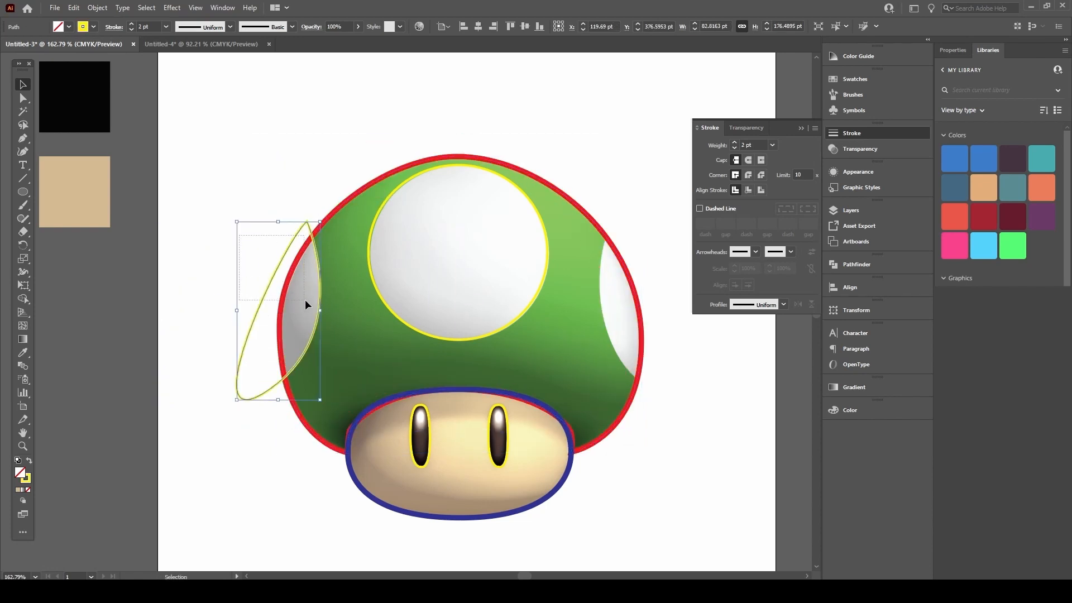
{"action": "left_click", "coordinate": [317, 286], "text": "shift"}
{"action": "left_click_drag", "start_coordinate": [201, 226], "coordinate": [309, 300]}
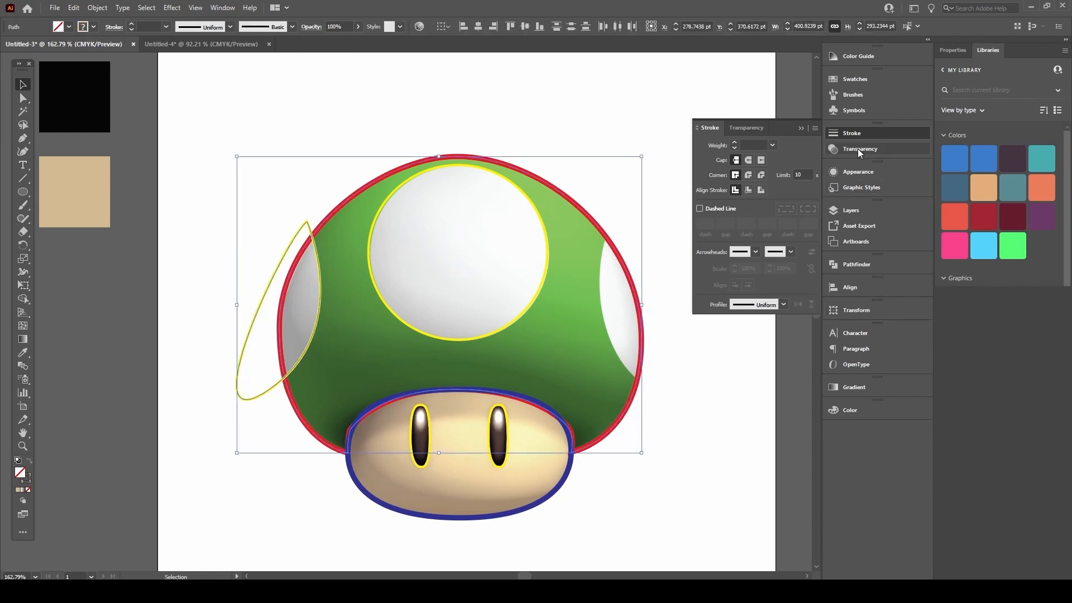
Step: Split the teardrop and cap outline into pieces with Pathfinder Divide
{"action": "left_click", "coordinate": [857, 263]}
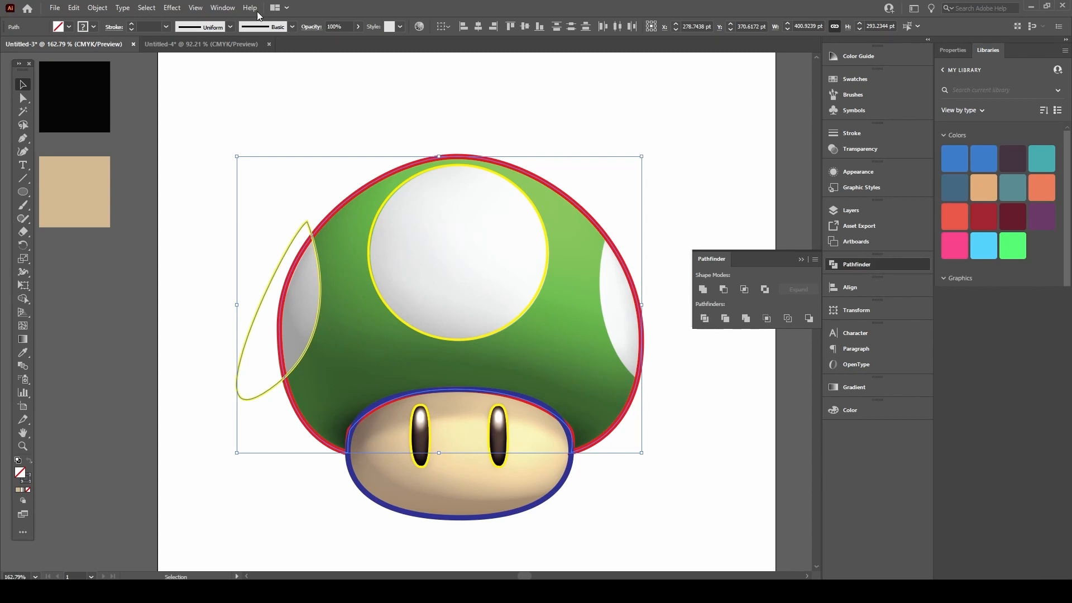
{"action": "left_click", "coordinate": [223, 8]}
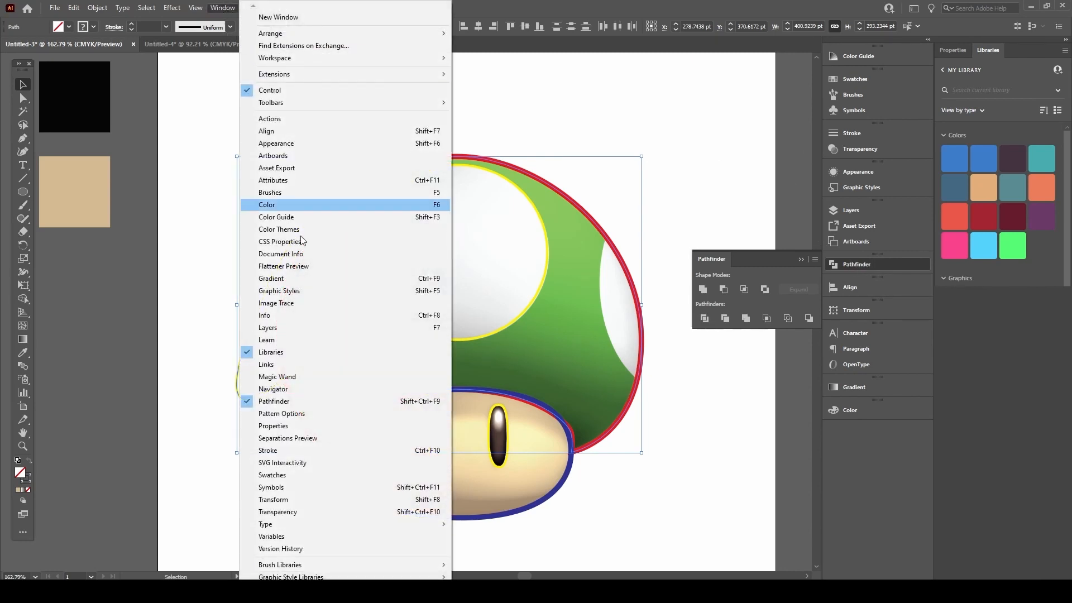
{"action": "left_click", "coordinate": [278, 408]}
{"action": "left_click", "coordinate": [706, 319]}
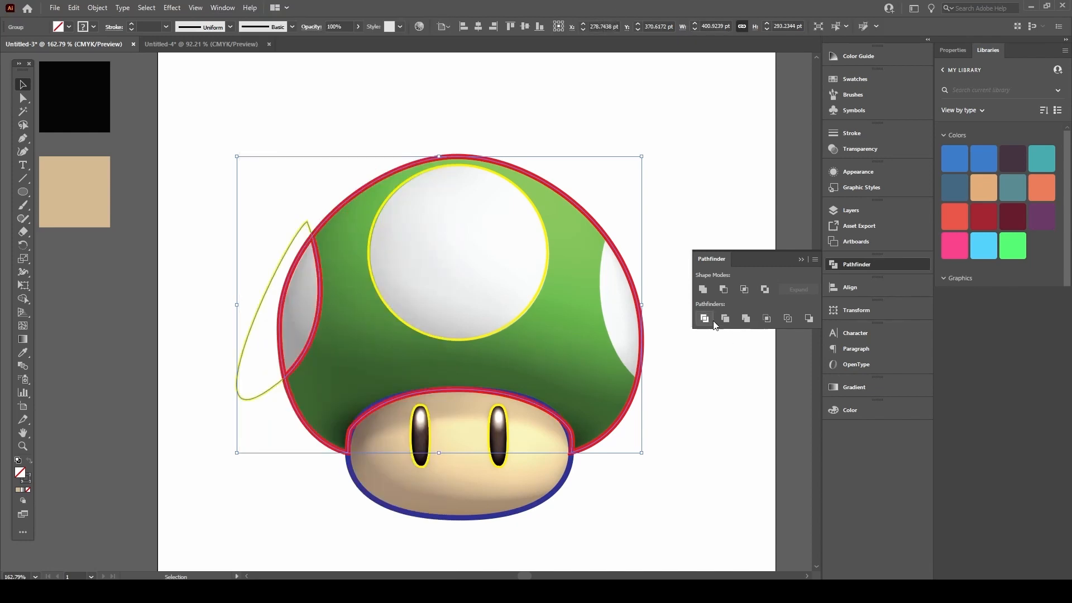
Step: Delete the yellow crescent pieces lying outside the cap edge
{"action": "key", "text": "a"}
{"action": "left_click", "coordinate": [255, 275]}
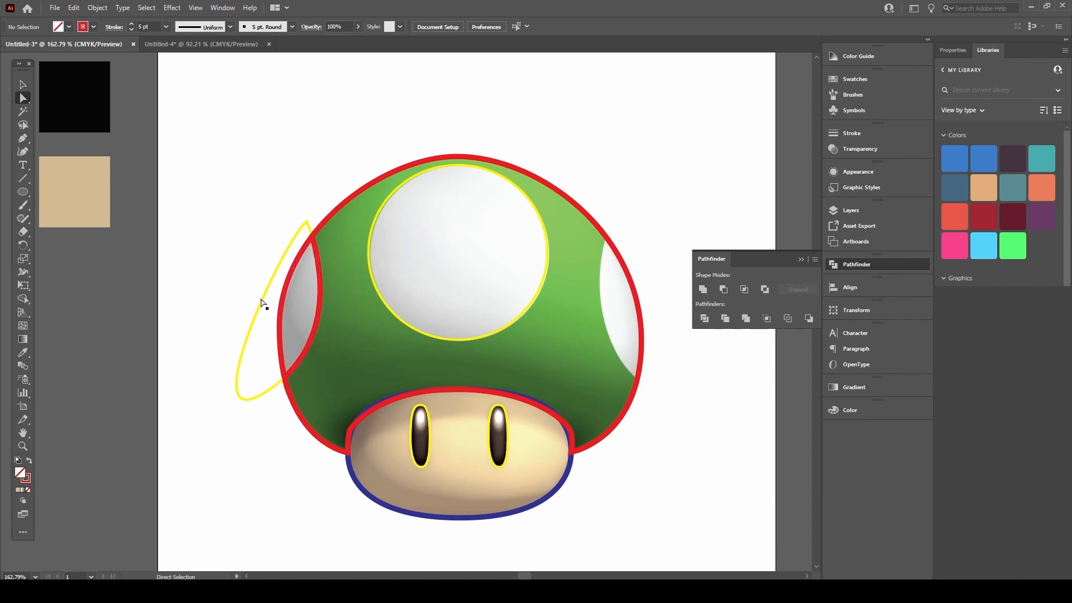
{"action": "left_click_drag", "start_coordinate": [249, 332], "coordinate": [301, 384]}
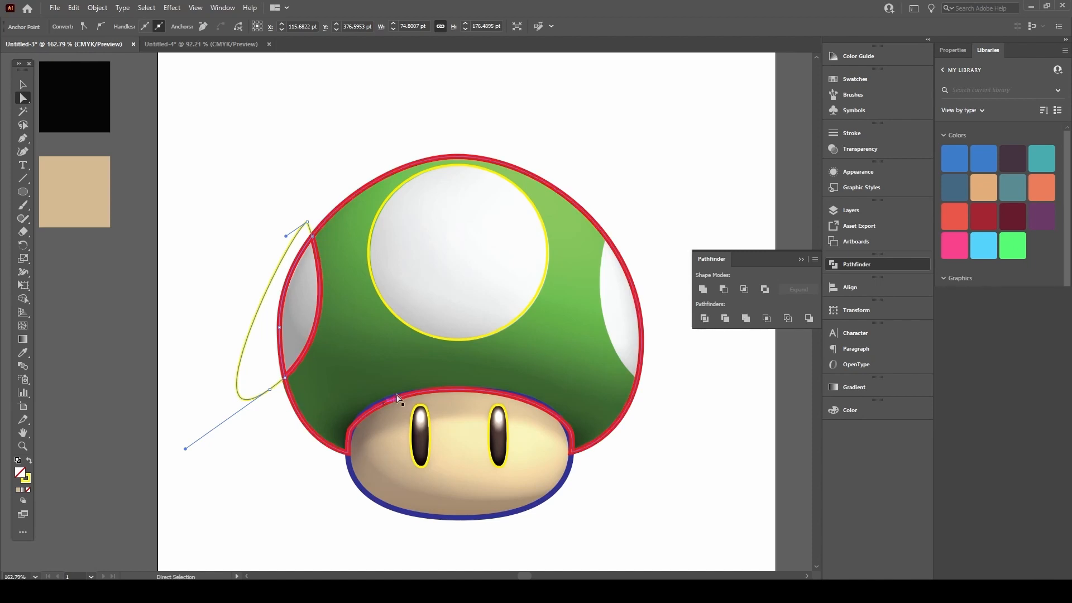
{"action": "left_click", "coordinate": [185, 168]}
{"action": "left_click_drag", "start_coordinate": [233, 292], "coordinate": [264, 342]}
{"action": "key", "text": "Delete"}
{"action": "key", "text": "ctrl+shift+a"}
Step: Drag the red outline group aside to check the cut, then undo the move
{"action": "key", "text": "v"}
{"action": "key", "text": "space"}
{"action": "left_click_drag", "start_coordinate": [379, 273], "coordinate": [277, 263]}
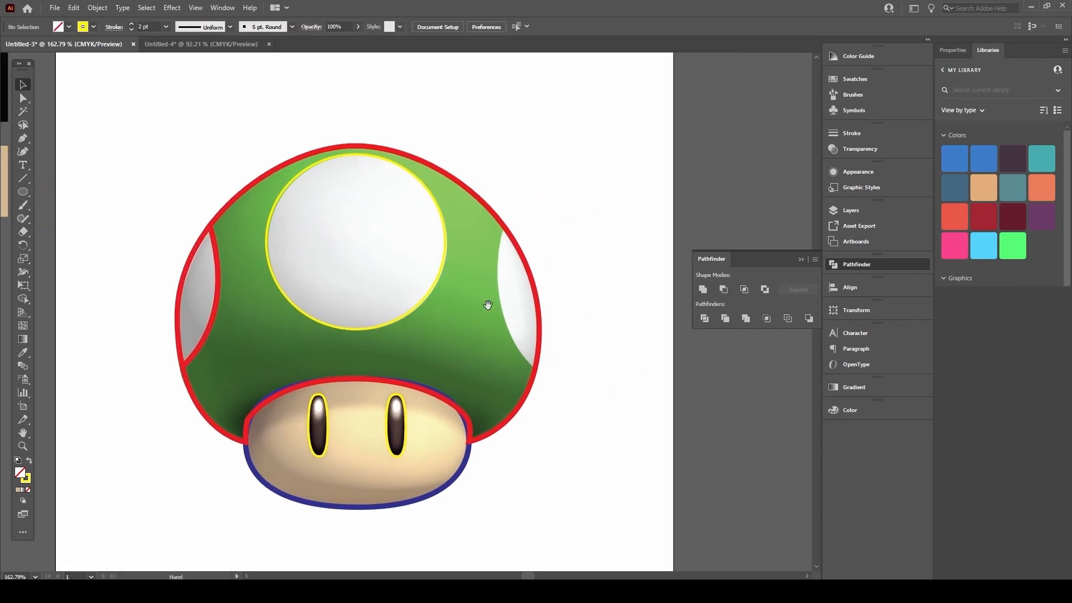
{"action": "left_click", "coordinate": [216, 248]}
{"action": "left_click_drag", "start_coordinate": [216, 249], "coordinate": [129, 225]}
{"action": "key", "text": "ctrl+z"}
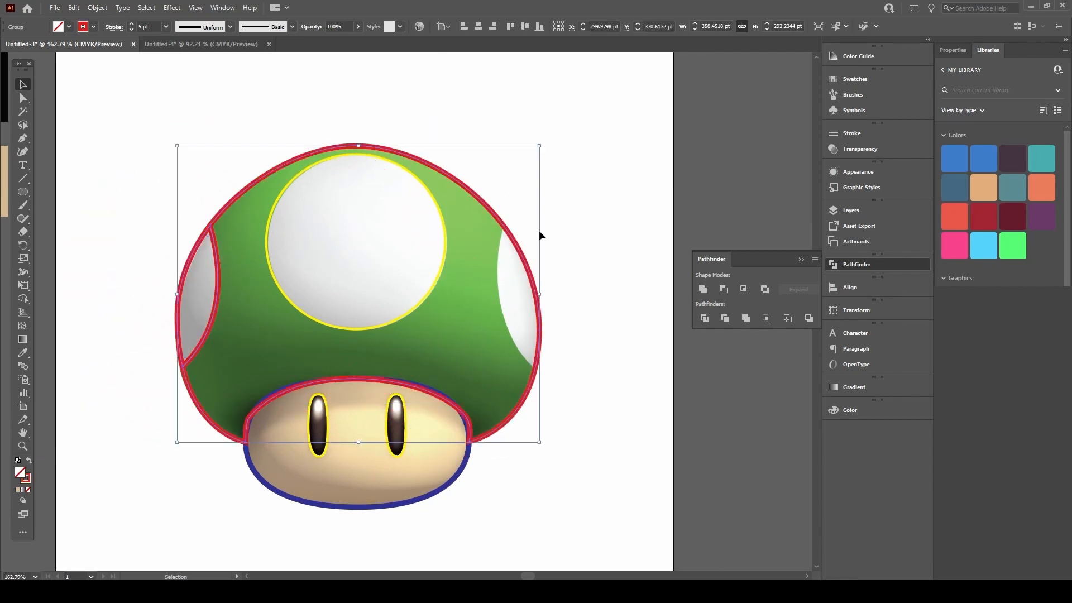
Step: Draw a closed teardrop path with the Pen tool around the cap's right spot
{"action": "left_click", "coordinate": [566, 257]}
{"action": "key", "text": "p"}
{"action": "scroll", "coordinate": [517, 243], "scroll_direction": "up", "scroll_amount": 2}
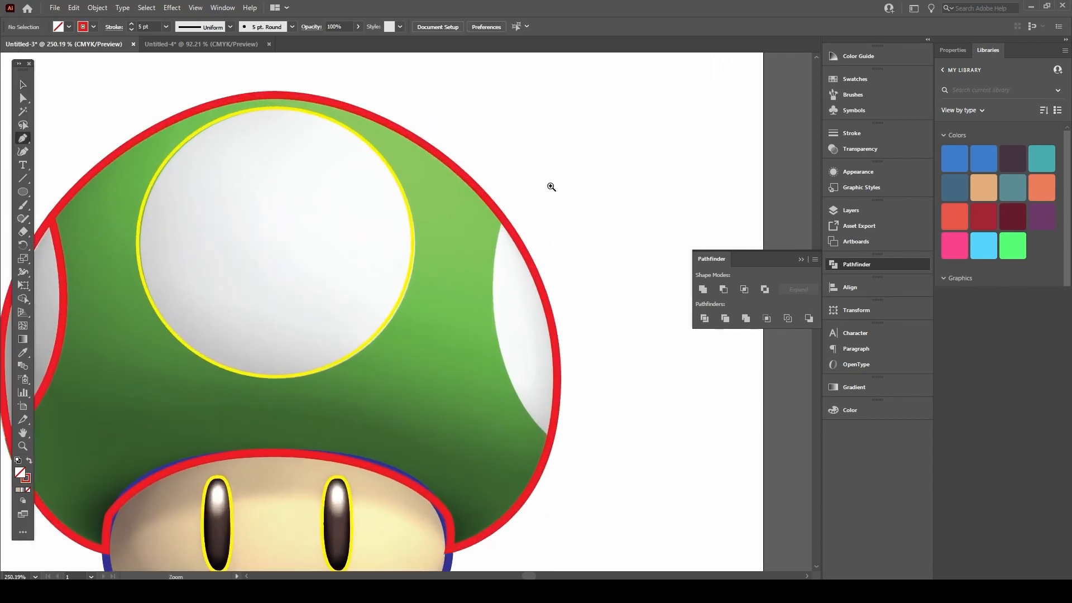
{"action": "left_click", "coordinate": [511, 197]}
{"action": "left_click_drag", "start_coordinate": [613, 384], "coordinate": [478, 244]}
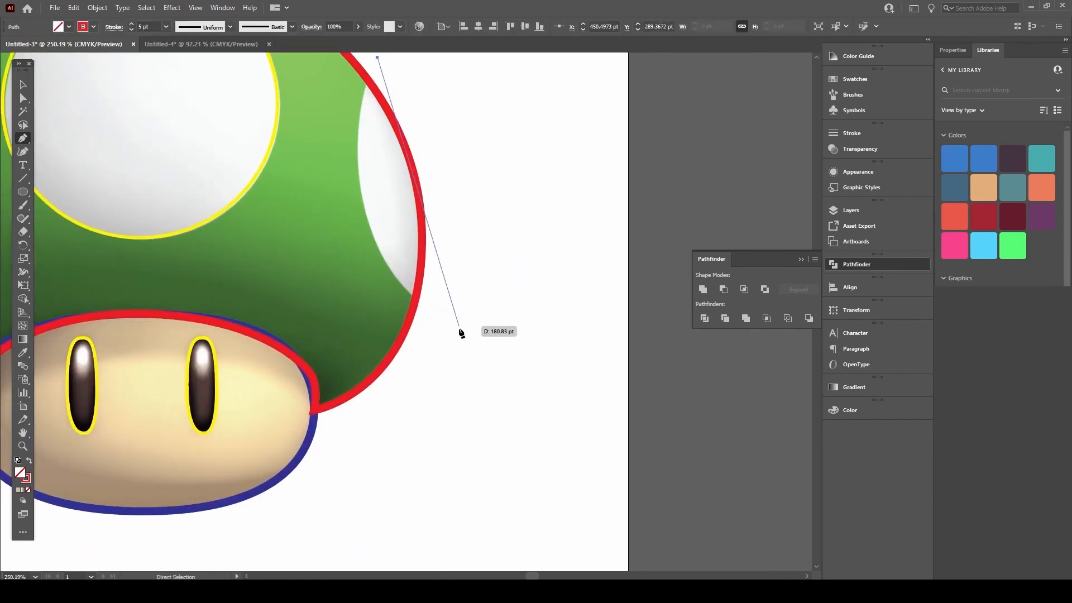
{"action": "left_click", "coordinate": [467, 332]}
{"action": "mouse_move", "coordinate": [478, 342]}
{"action": "left_mouse_down"}
{"action": "mouse_move", "coordinate": [631, 401]}
{"action": "mouse_move", "coordinate": [641, 434]}
{"action": "mouse_move", "coordinate": [654, 423]}
{"action": "mouse_move", "coordinate": [642, 407]}
{"action": "mouse_move", "coordinate": [641, 418]}
{"action": "left_mouse_up"}
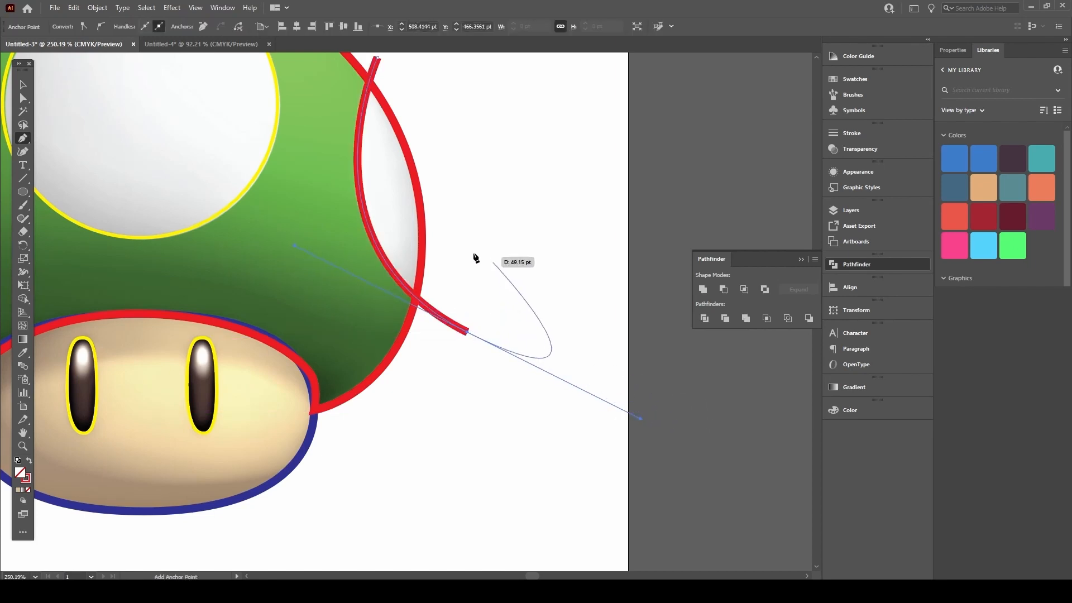
{"action": "left_click_drag", "start_coordinate": [473, 242], "coordinate": [467, 323]}
{"action": "left_click_drag", "start_coordinate": [370, 139], "coordinate": [390, 142]}
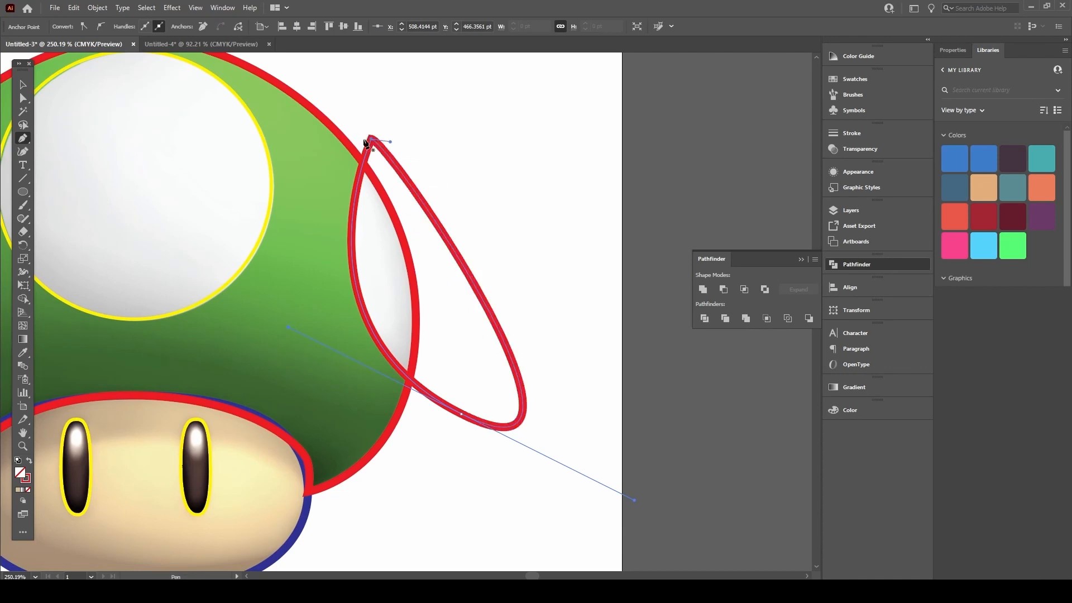
Step: Give the new right-side teardrop a yellow stroke
{"action": "key", "text": "v"}
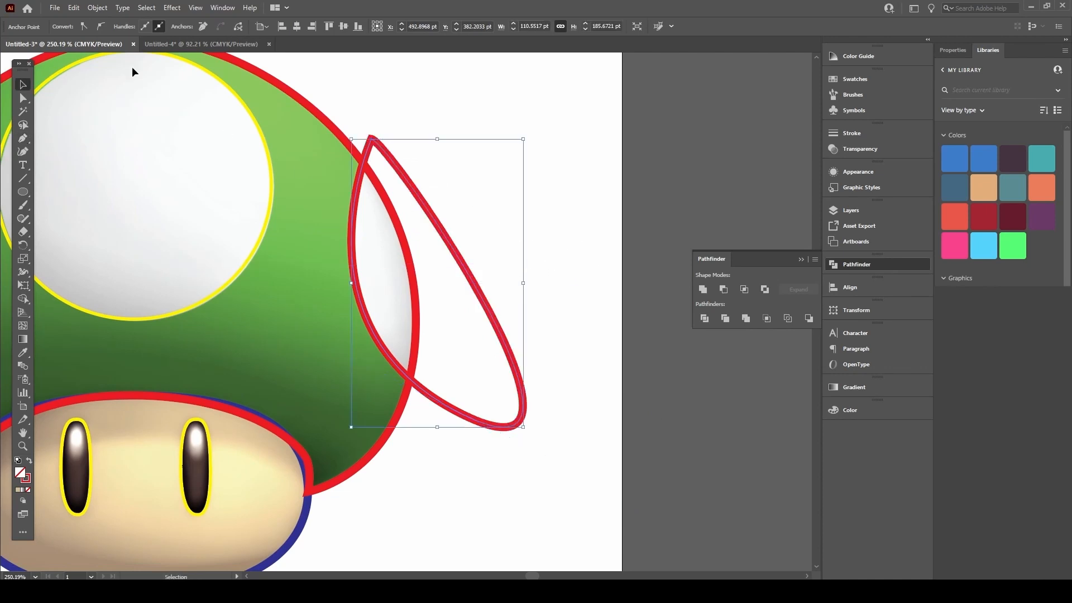
{"action": "left_click", "coordinate": [498, 200]}
{"action": "key", "text": "a"}
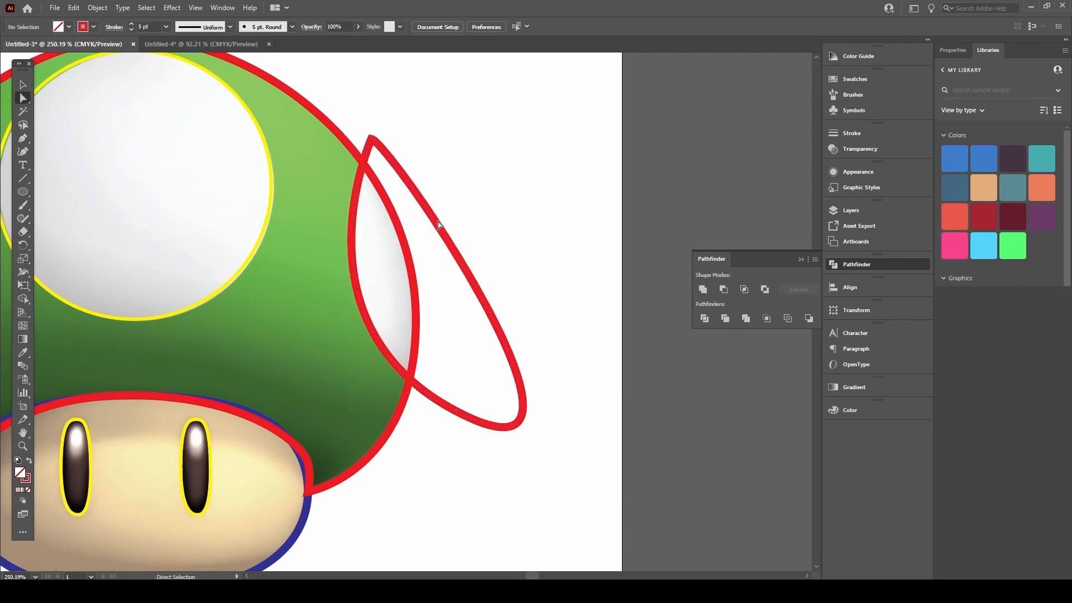
{"action": "left_click", "coordinate": [436, 219]}
{"action": "key", "text": "v"}
{"action": "left_click", "coordinate": [487, 146]}
{"action": "left_click", "coordinate": [433, 215]}
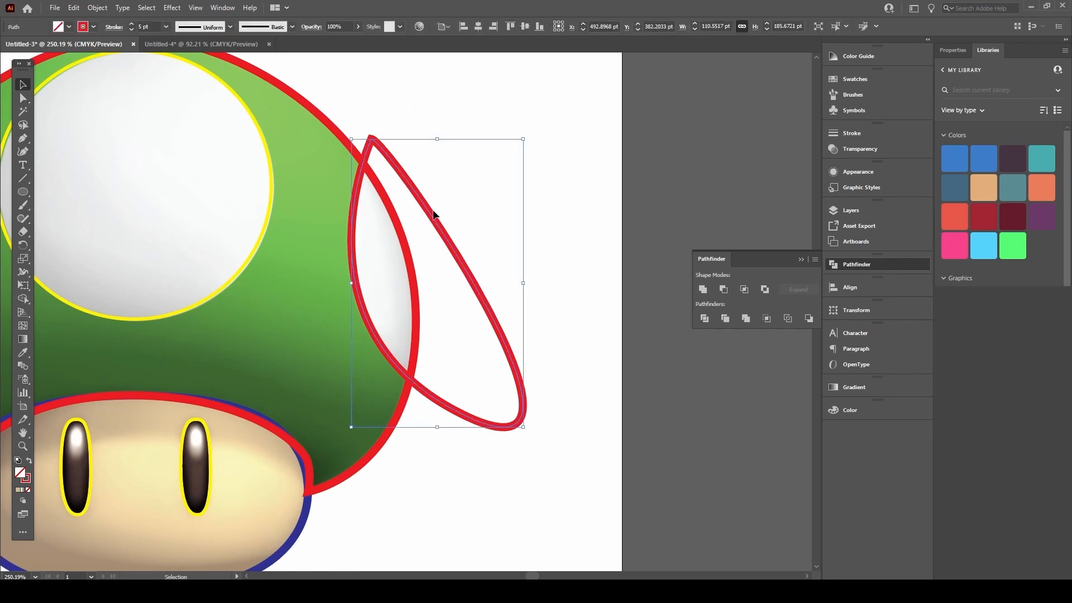
{"action": "left_click", "coordinate": [94, 26]}
{"action": "left_click", "coordinate": [47, 48]}
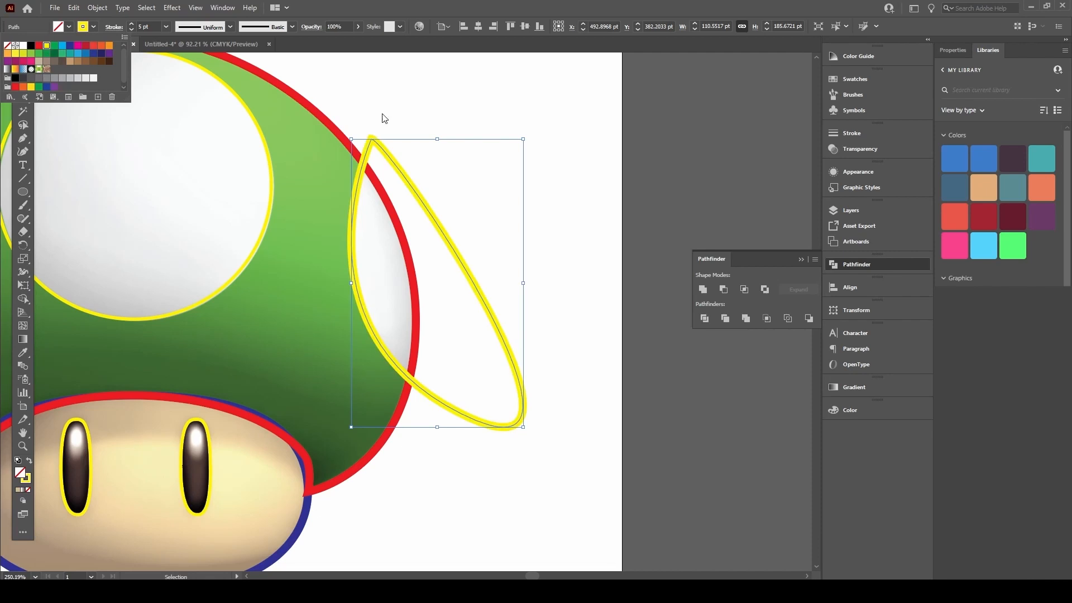
{"action": "left_click", "coordinate": [416, 96]}
{"action": "left_click", "coordinate": [408, 90]}
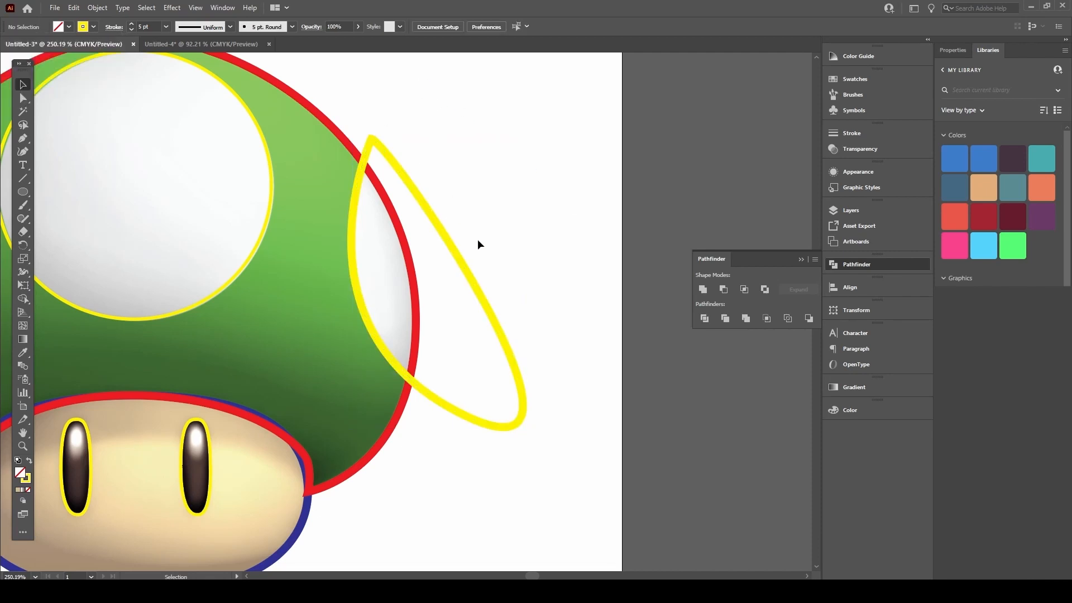
Step: Divide the yellow teardrop and red cap outline with Pathfinder, checking the result
{"action": "left_click_drag", "start_coordinate": [497, 234], "coordinate": [408, 282]}
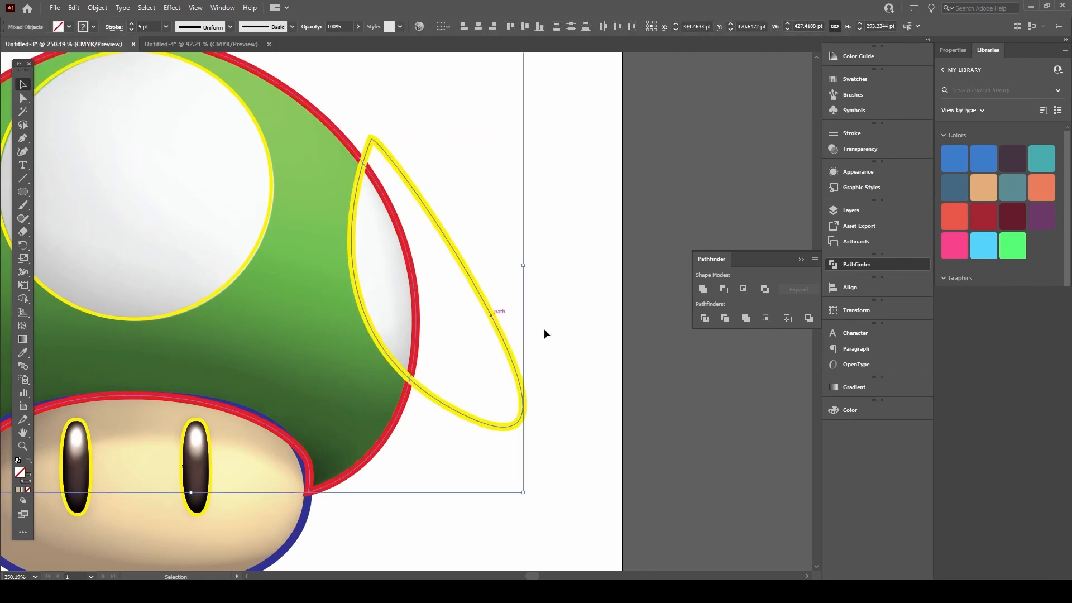
{"action": "left_click", "coordinate": [705, 319]}
{"action": "left_click", "coordinate": [571, 185]}
{"action": "left_click", "coordinate": [485, 325]}
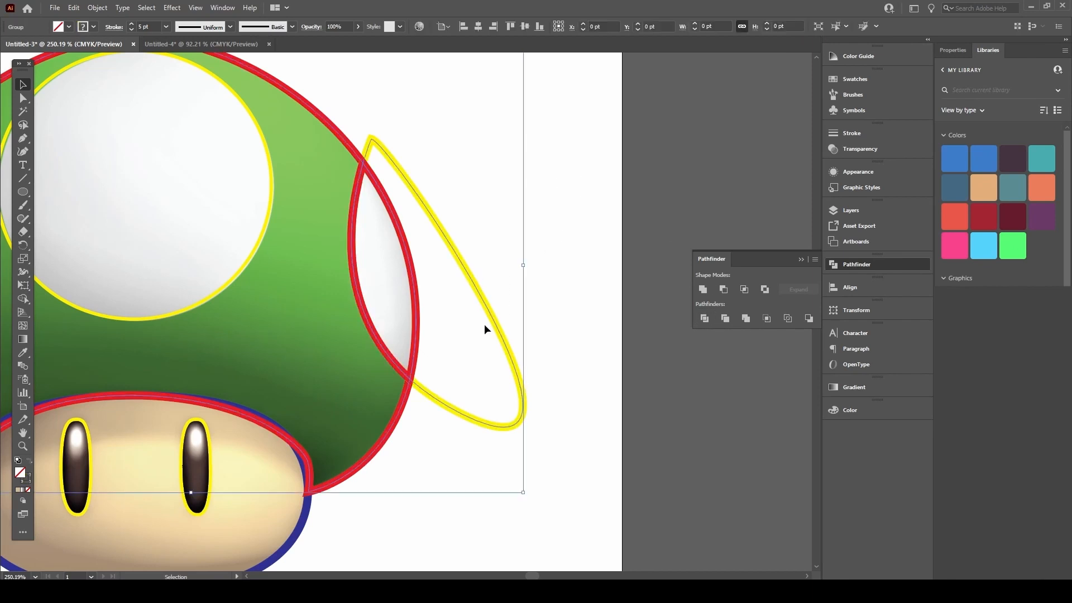
{"action": "left_click", "coordinate": [567, 258]}
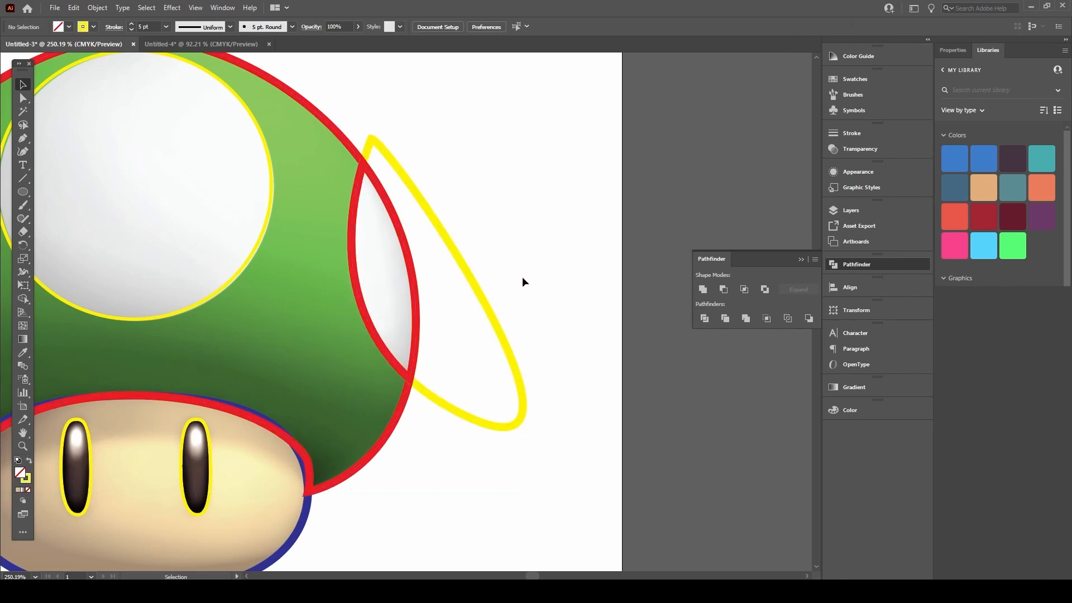
{"action": "left_click_drag", "start_coordinate": [493, 322], "coordinate": [597, 253]}
{"action": "key", "text": "ctrl+z"}
Step: Delete the yellow teardrop segment left outside the cap edge
{"action": "left_click", "coordinate": [650, 161]}
{"action": "left_click", "coordinate": [433, 212]}
{"action": "left_click", "coordinate": [568, 216]}
{"action": "key", "text": "a"}
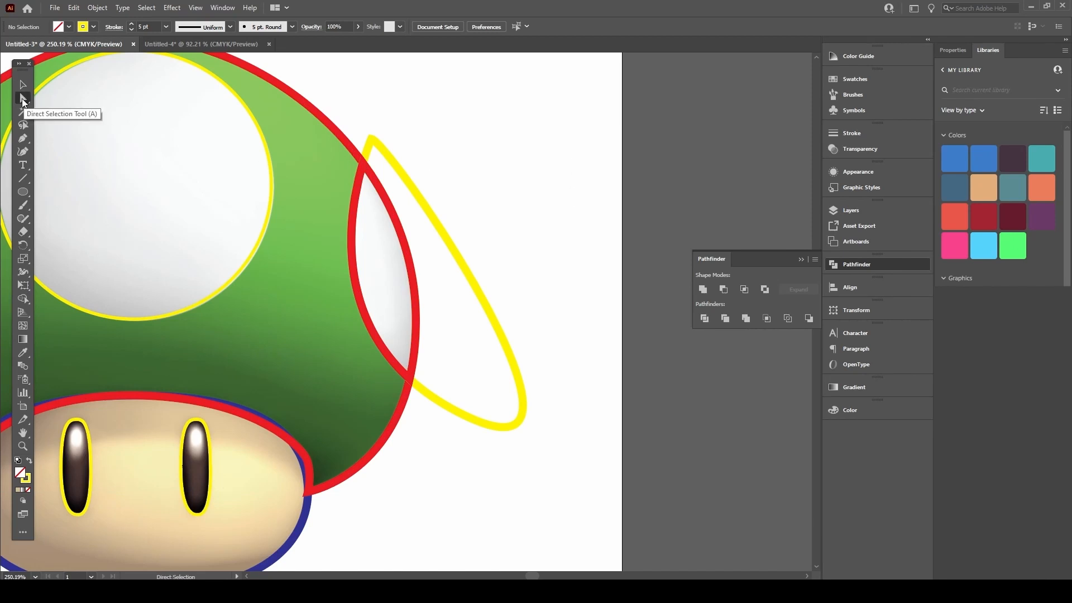
{"action": "left_click", "coordinate": [487, 271]}
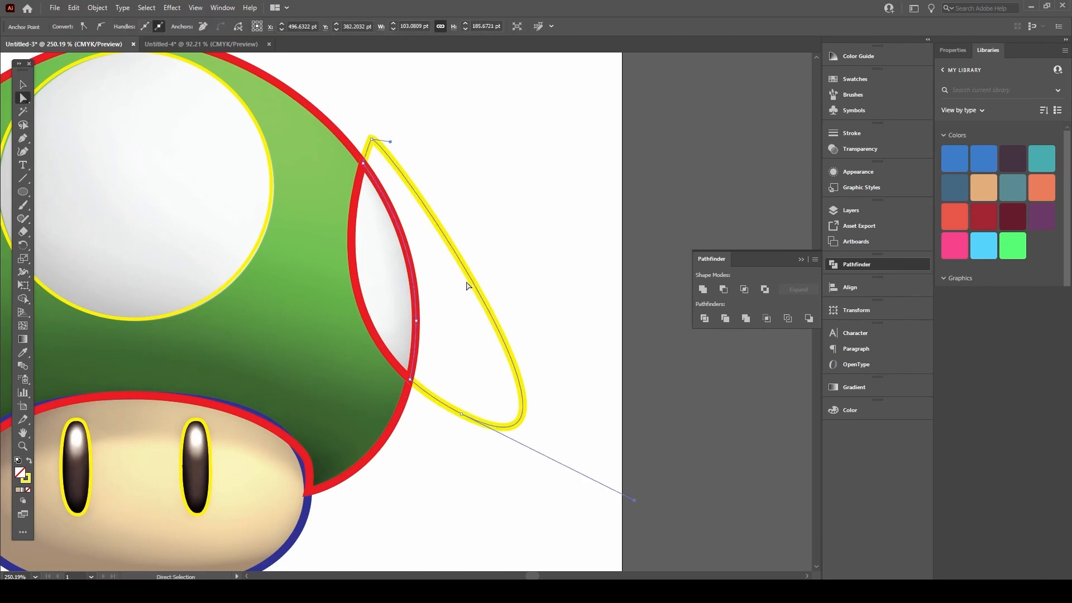
{"action": "key", "text": "Delete"}
{"action": "key", "text": "Delete"}
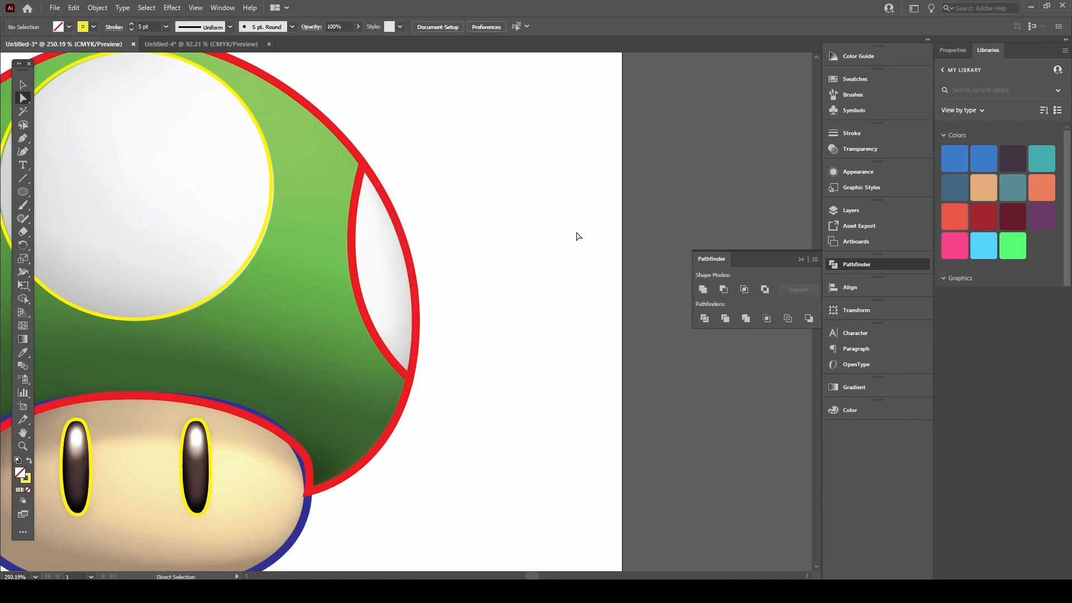
{"action": "key", "text": "v"}
{"action": "left_click_drag", "start_coordinate": [434, 250], "coordinate": [505, 273]}
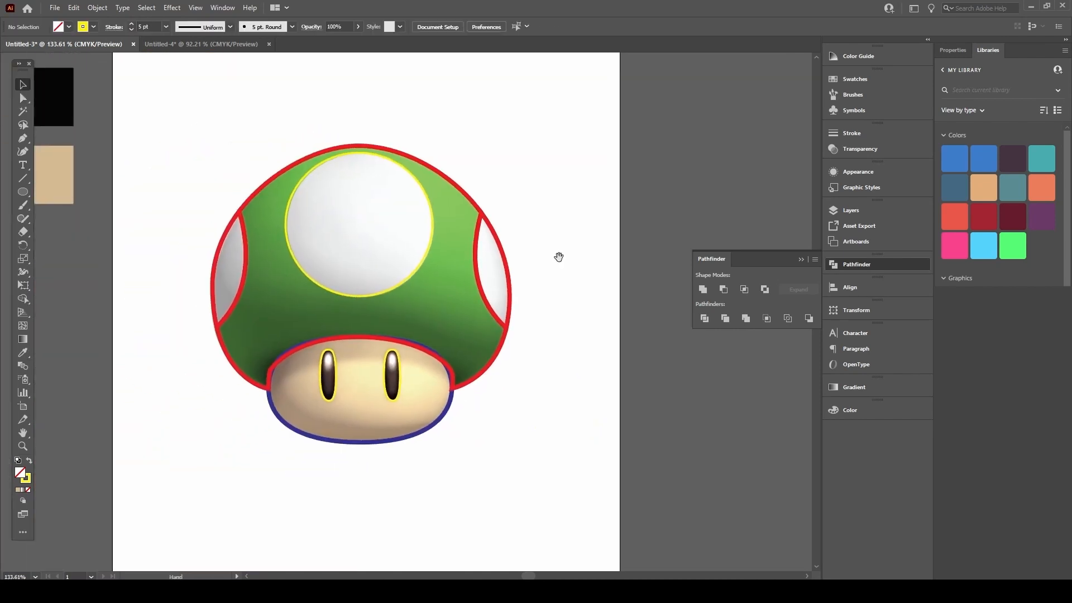
{"action": "left_click_drag", "start_coordinate": [438, 146], "coordinate": [512, 169]}
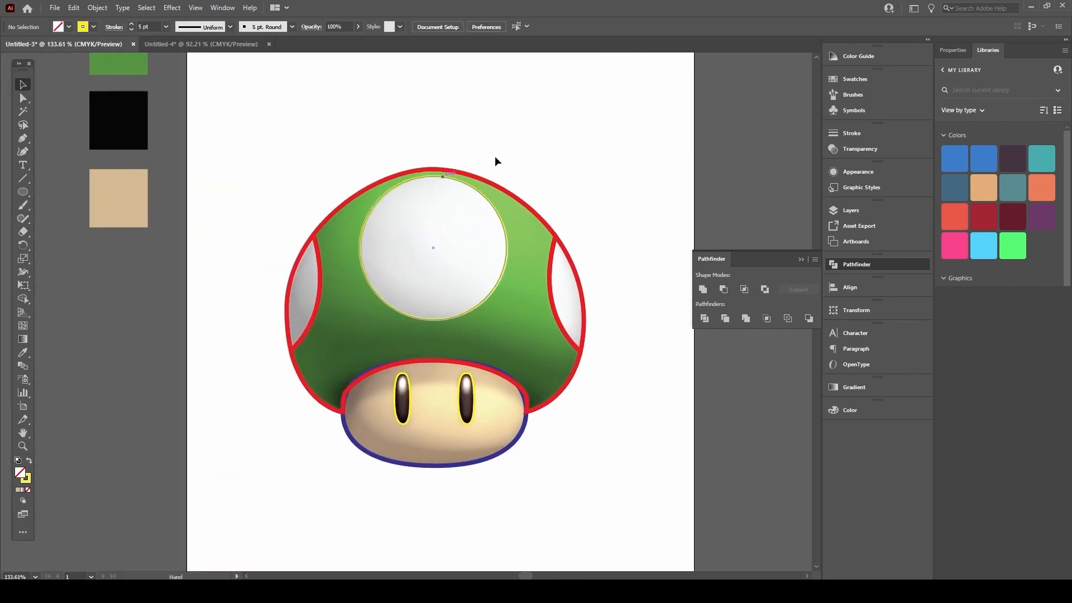
{"action": "left_click", "coordinate": [346, 199]}
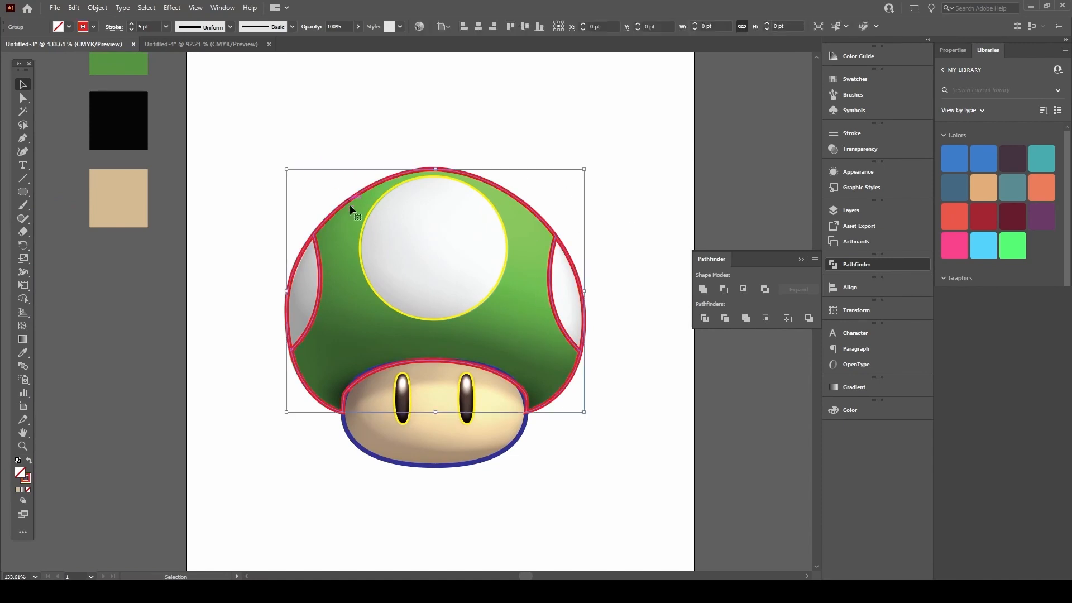
{"action": "mouse_move", "coordinate": [341, 205]}
{"action": "left_mouse_down"}
{"action": "mouse_move", "coordinate": [192, 109]}
{"action": "mouse_move", "coordinate": [397, 116]}
{"action": "mouse_move", "coordinate": [312, 167]}
{"action": "mouse_move", "coordinate": [350, 210]}
{"action": "left_mouse_up"}
{"action": "left_click_drag", "start_coordinate": [216, 193], "coordinate": [234, 243]}
{"action": "key", "text": "i"}
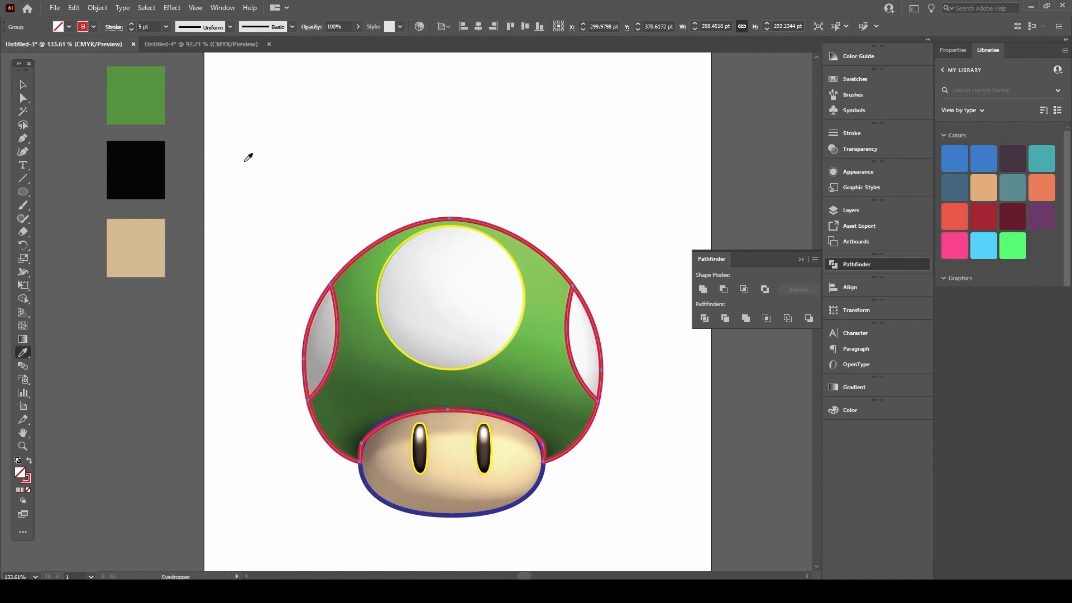
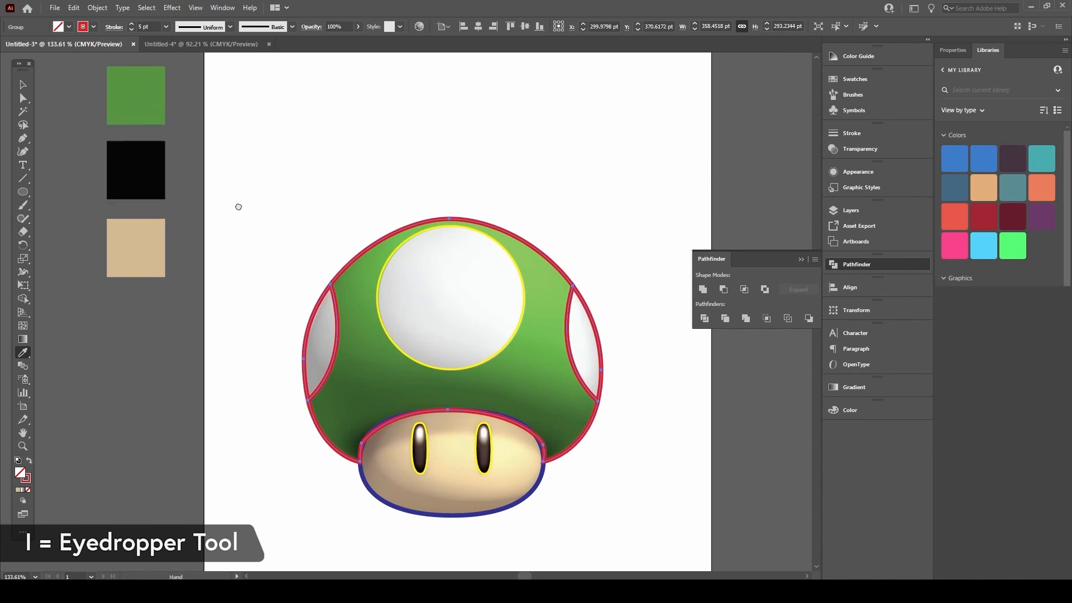
Step: Fill the mushroom cap with the flat green swatch colour
{"action": "scroll", "coordinate": [229, 206], "scroll_direction": "right", "scroll_amount": 2}
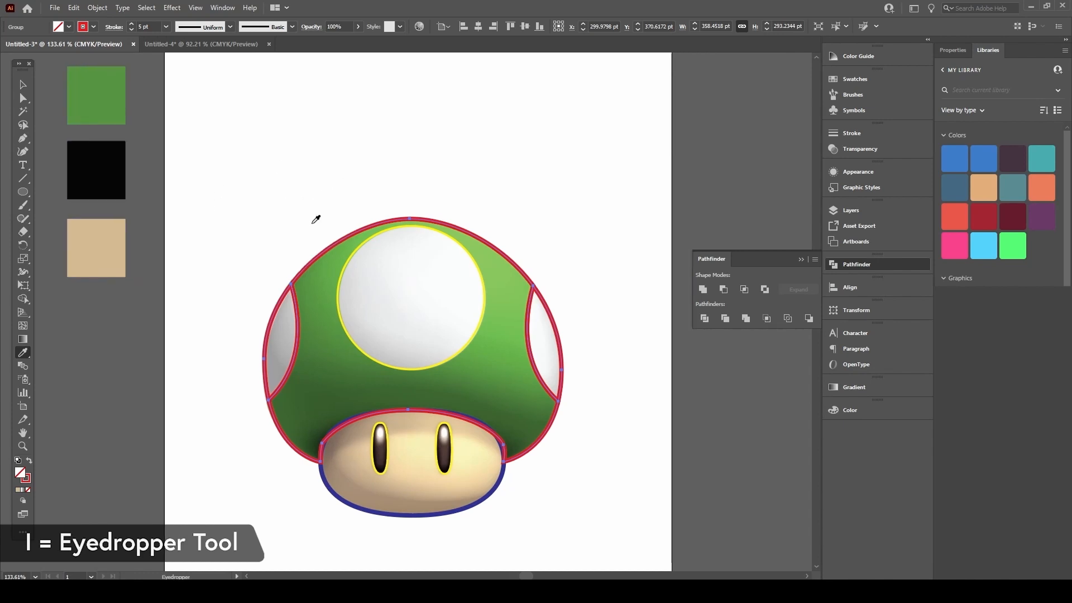
{"action": "left_click", "coordinate": [100, 85]}
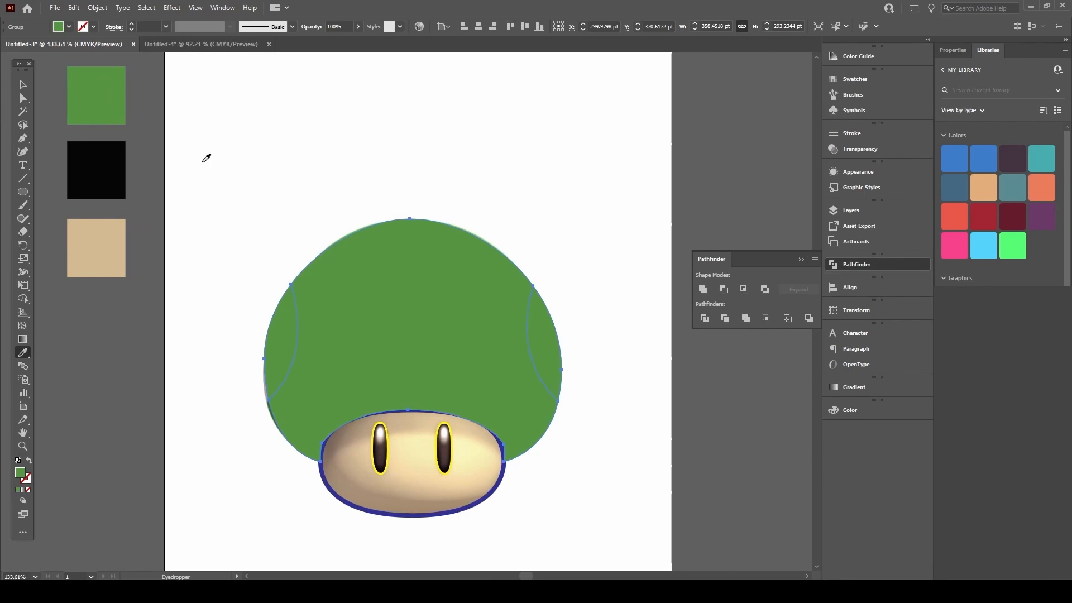
{"action": "key", "text": "v"}
{"action": "left_click", "coordinate": [205, 189]}
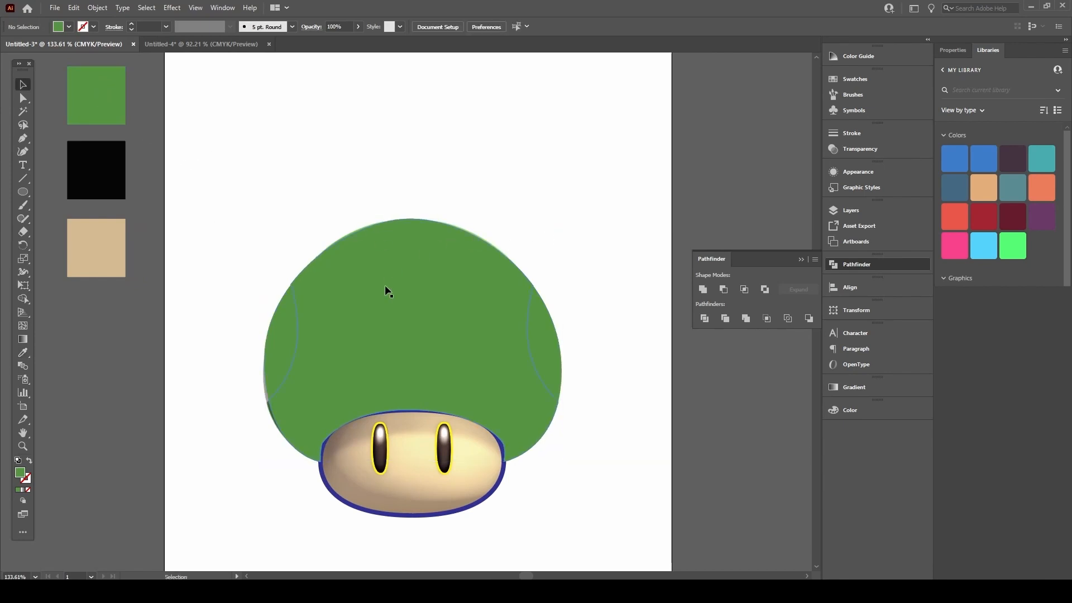
Step: Reselect the mushroom cap group after trying it together with the inner circle
{"action": "left_click", "coordinate": [431, 245]}
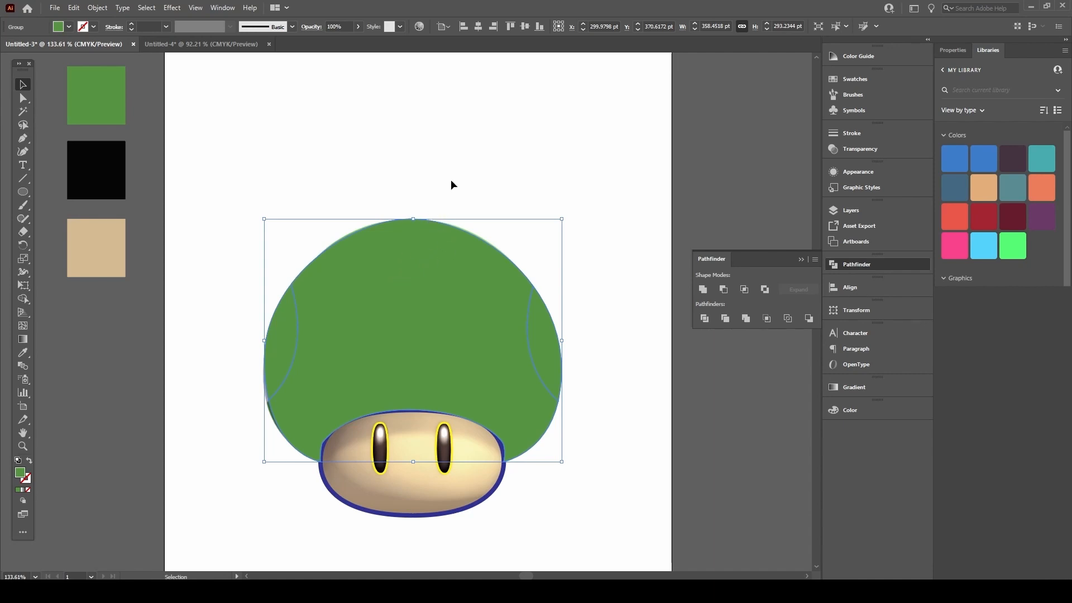
{"action": "left_click", "coordinate": [382, 310], "text": "shift"}
{"action": "left_click_drag", "start_coordinate": [481, 140], "coordinate": [386, 285]}
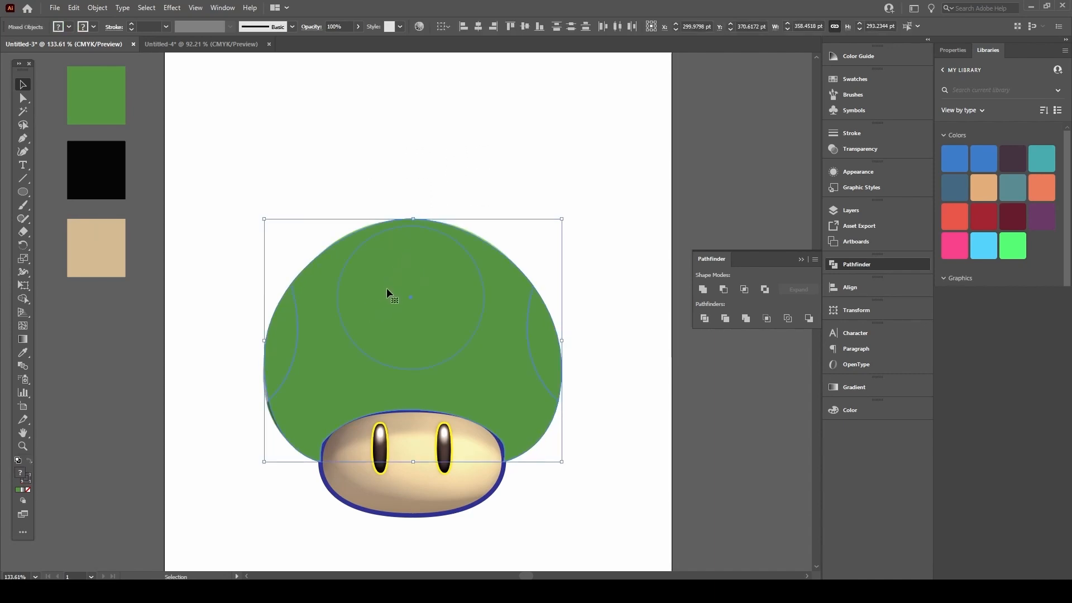
{"action": "left_click", "coordinate": [458, 180]}
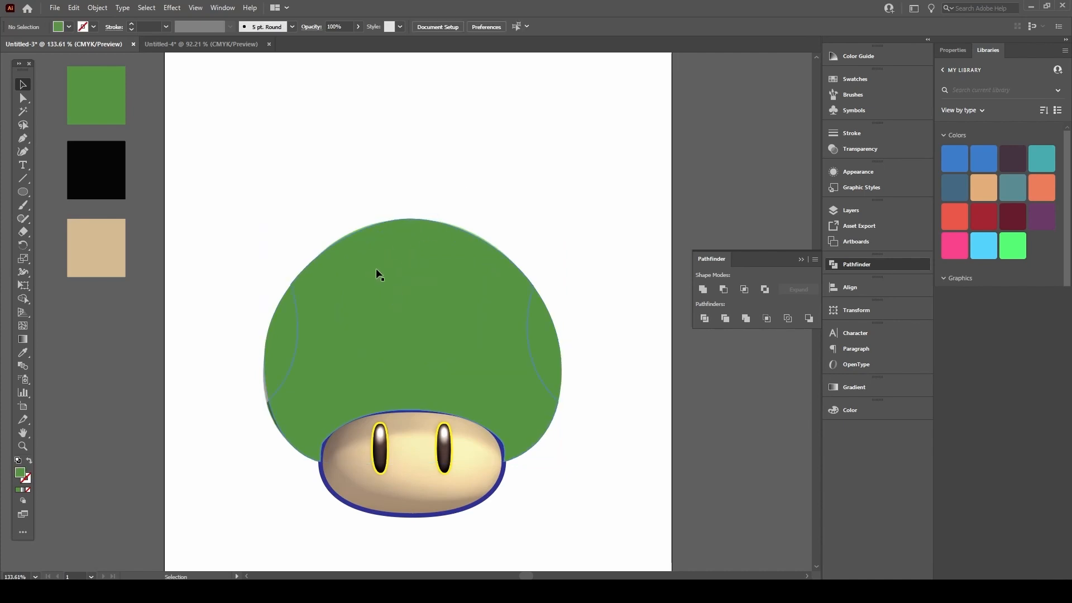
{"action": "left_click", "coordinate": [350, 255]}
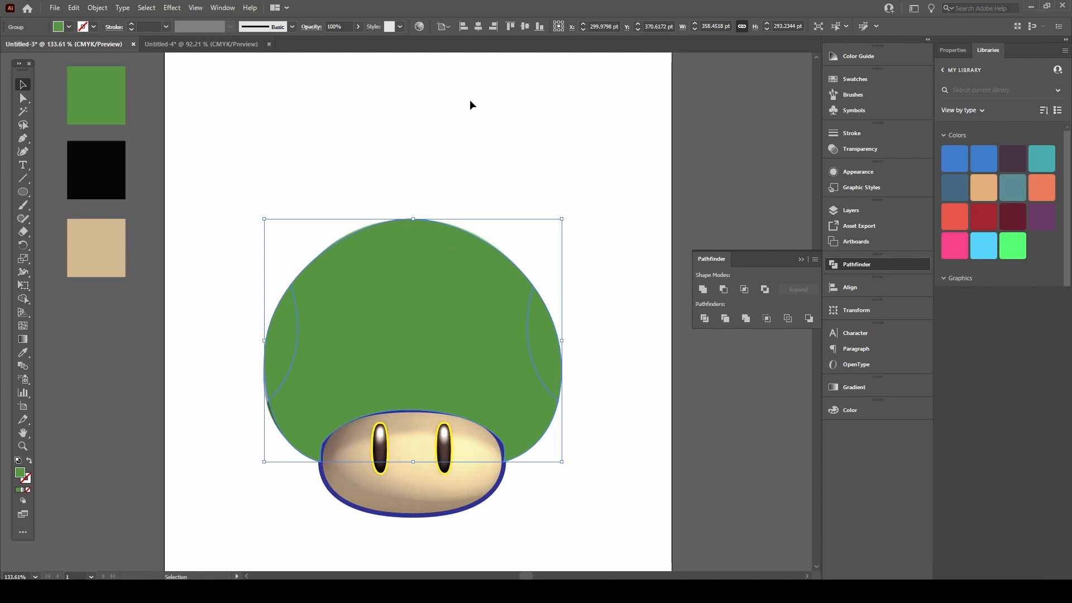
{"action": "left_click", "coordinate": [467, 230]}
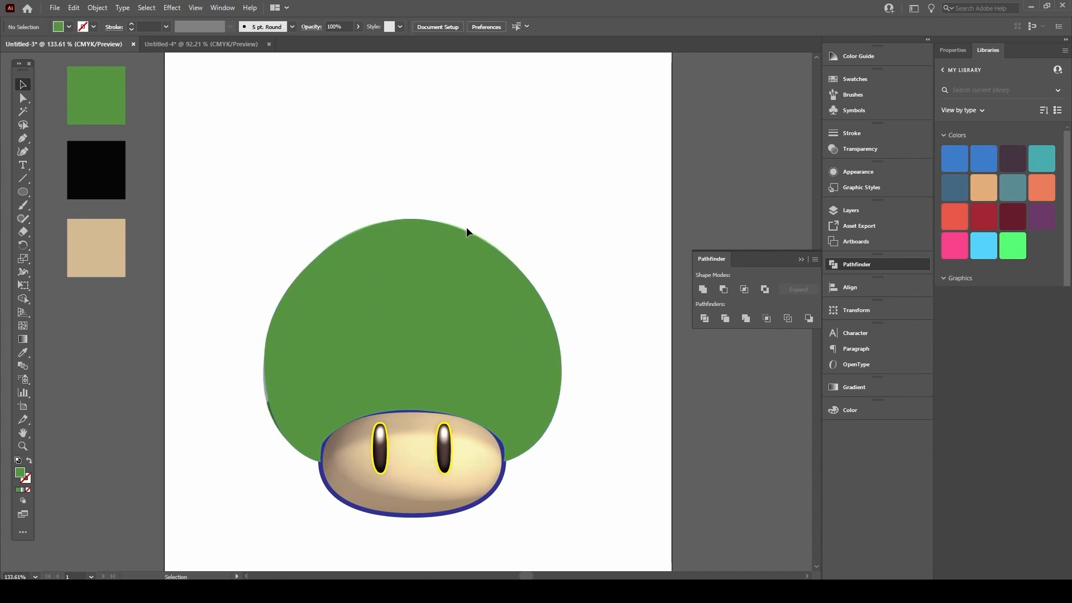
{"action": "left_click", "coordinate": [373, 254]}
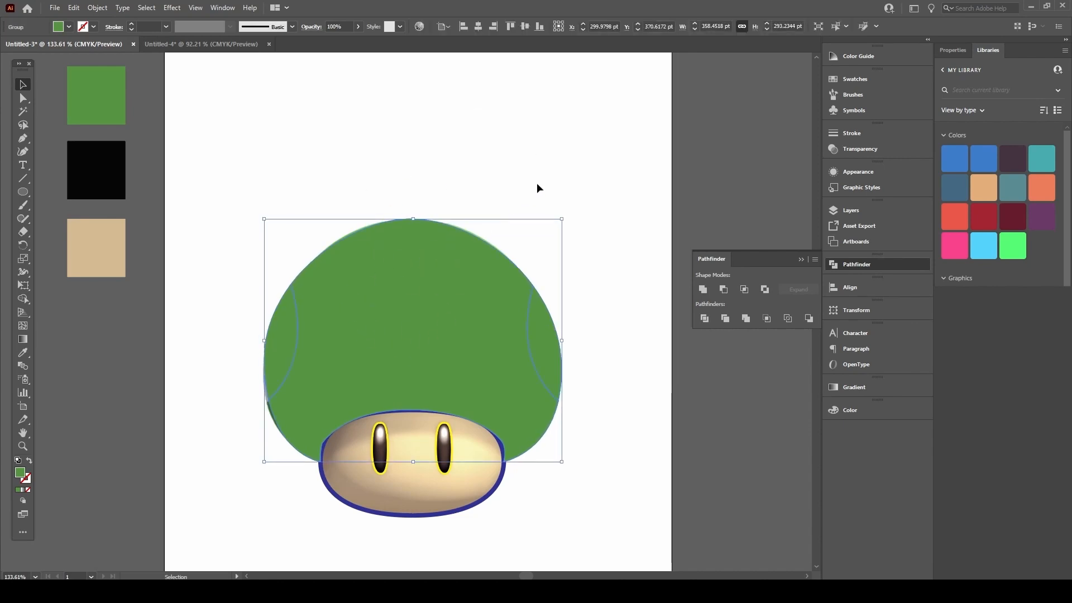
{"action": "left_click", "coordinate": [99, 8]}
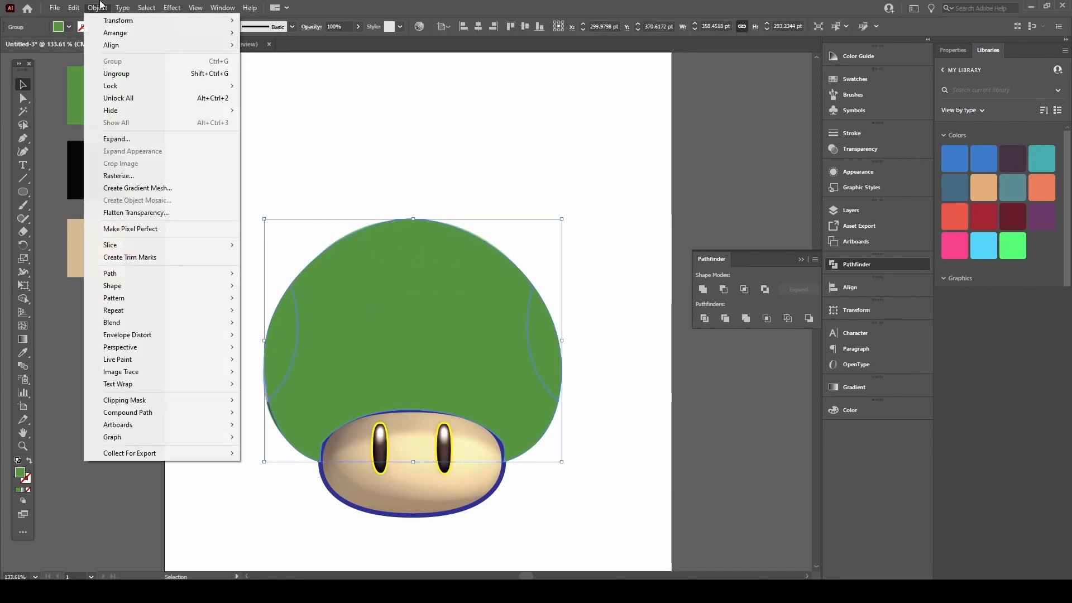
Step: Try sending the green cap behind the white spots, then restore it on top
{"action": "mouse_move", "coordinate": [111, 38]}
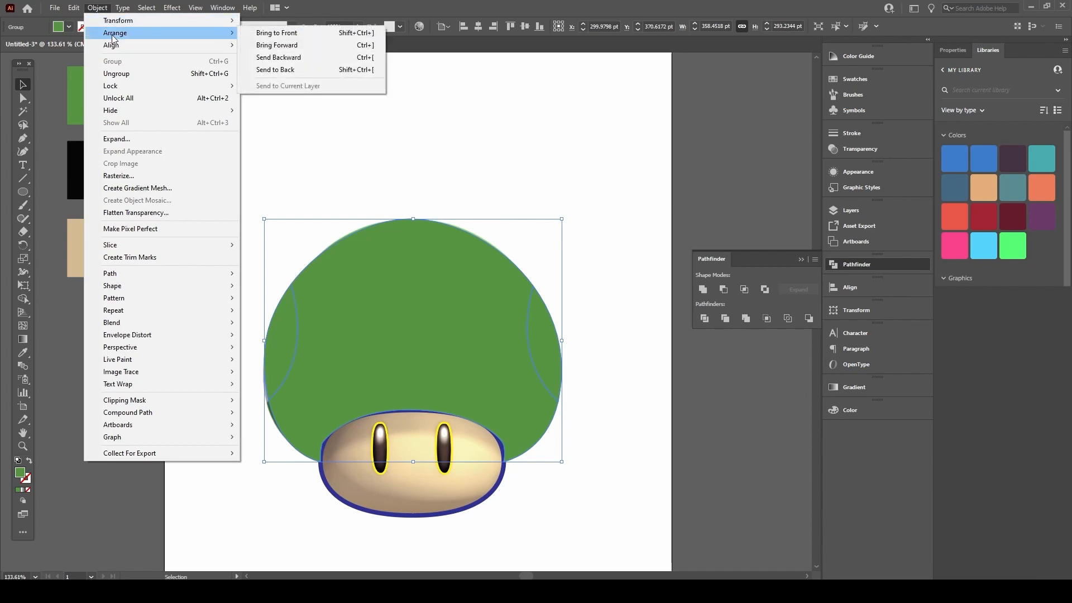
{"action": "left_click", "coordinate": [285, 75]}
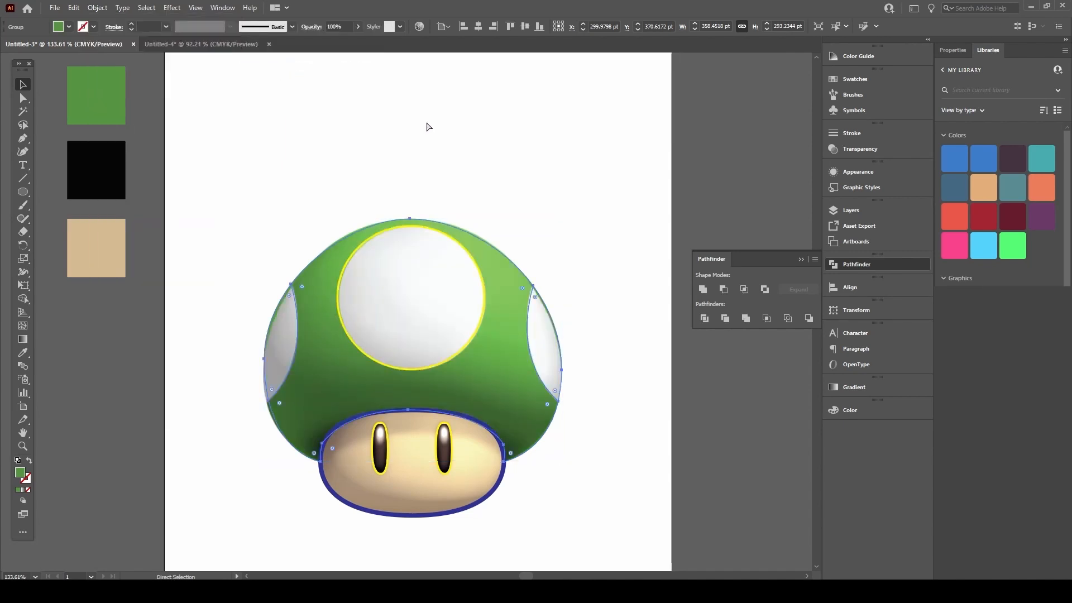
{"action": "key", "text": "ctrl+]"}
{"action": "key", "text": "a"}
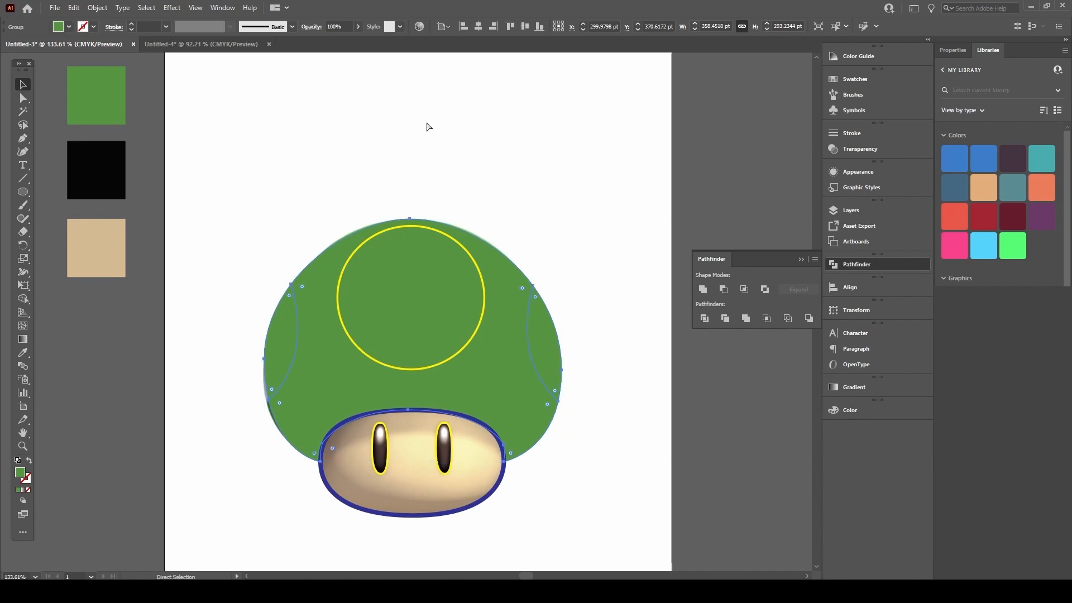
{"action": "key", "text": "ctrl+["}
{"action": "key", "text": "ctrl+]"}
{"action": "key", "text": "v"}
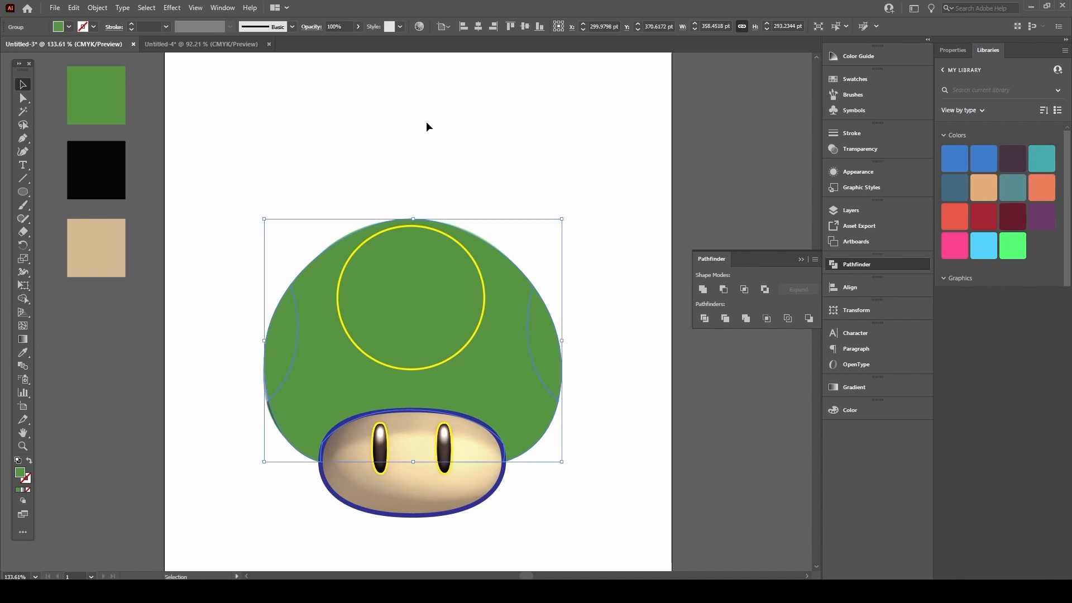
Step: Pull the left and right cap-edge slivers aside to inspect beneath, then restore them
{"action": "left_click", "coordinate": [435, 150]}
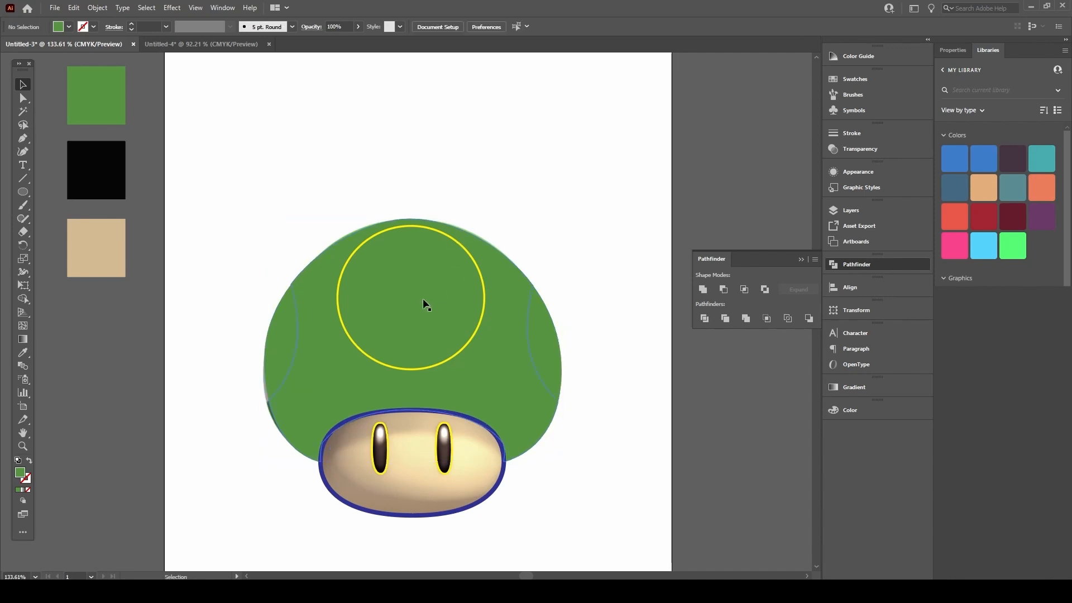
{"action": "left_click", "coordinate": [376, 239]}
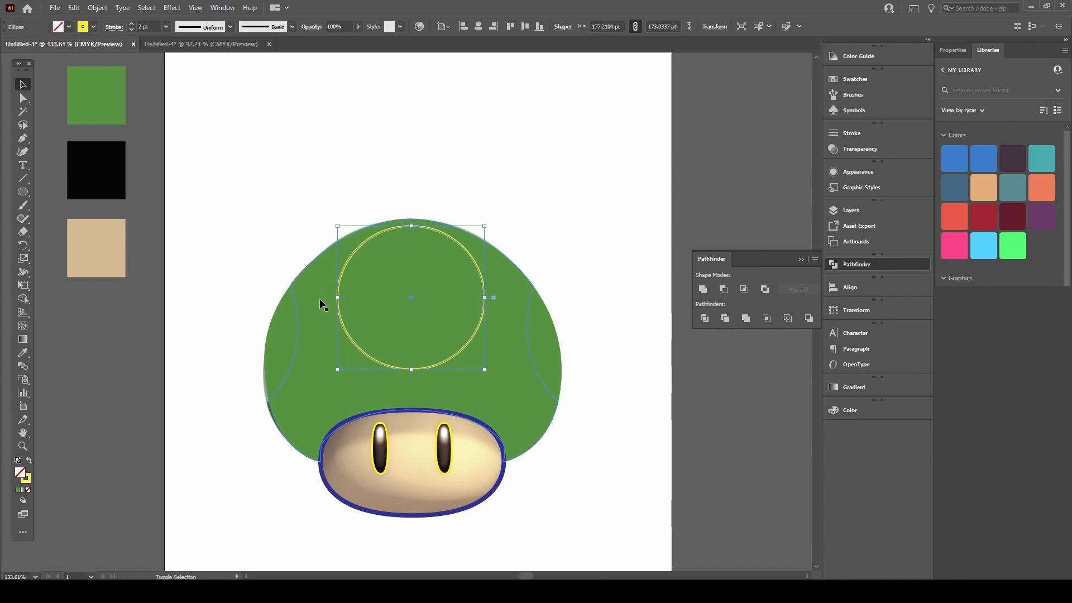
{"action": "left_click", "coordinate": [500, 169]}
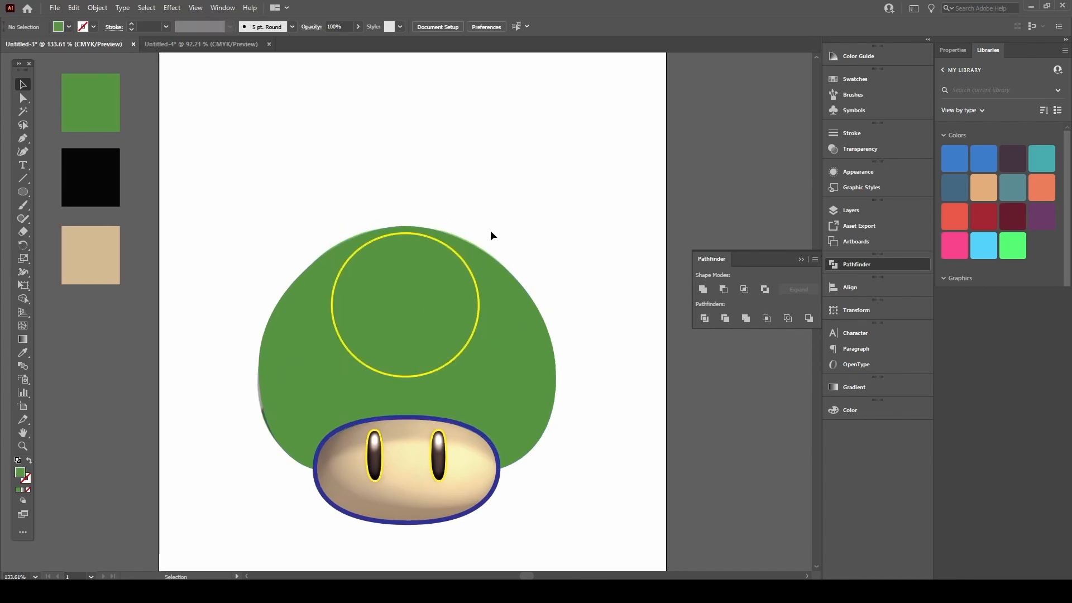
{"action": "key", "text": "a"}
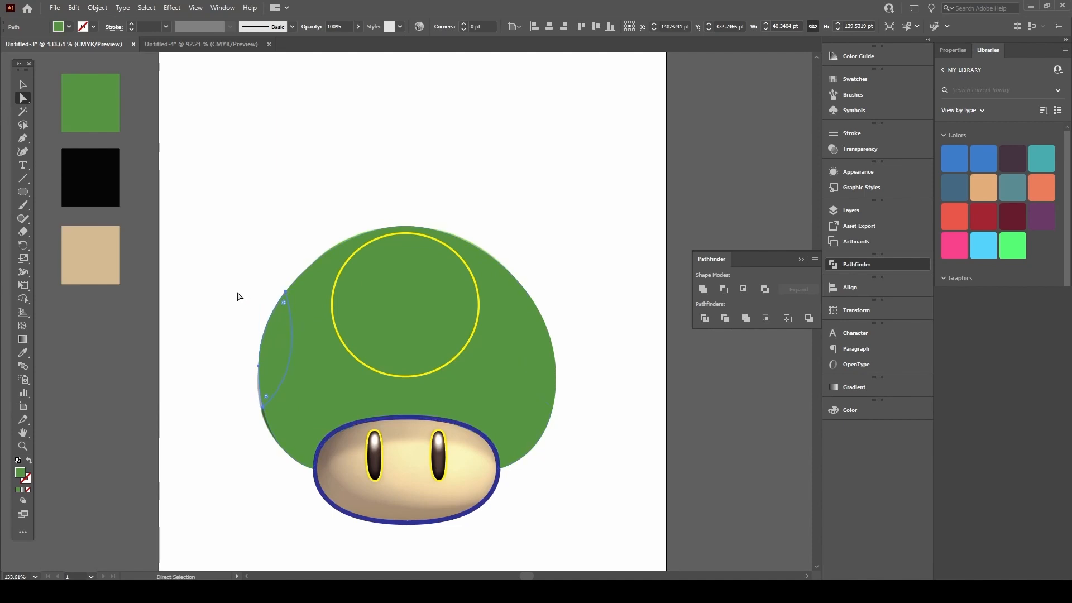
{"action": "left_click", "coordinate": [284, 319]}
{"action": "left_click_drag", "start_coordinate": [278, 342], "coordinate": [222, 222]}
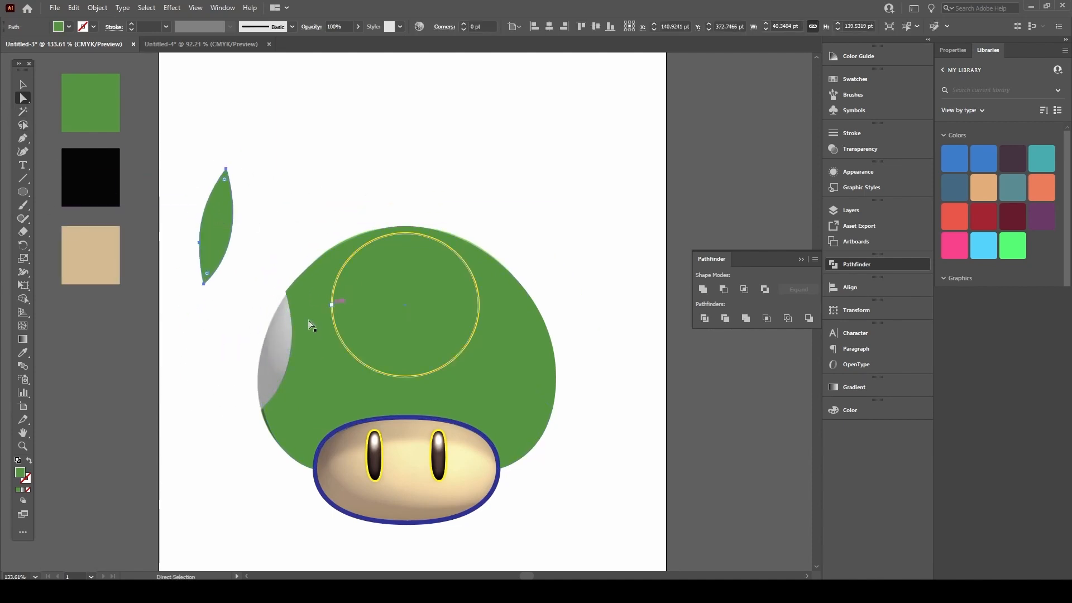
{"action": "key", "text": "ctrl+z"}
{"action": "left_click_drag", "start_coordinate": [288, 341], "coordinate": [179, 297]}
{"action": "key", "text": "ctrl+z"}
{"action": "left_click_drag", "start_coordinate": [540, 333], "coordinate": [594, 283]}
{"action": "key", "text": "ctrl+z"}
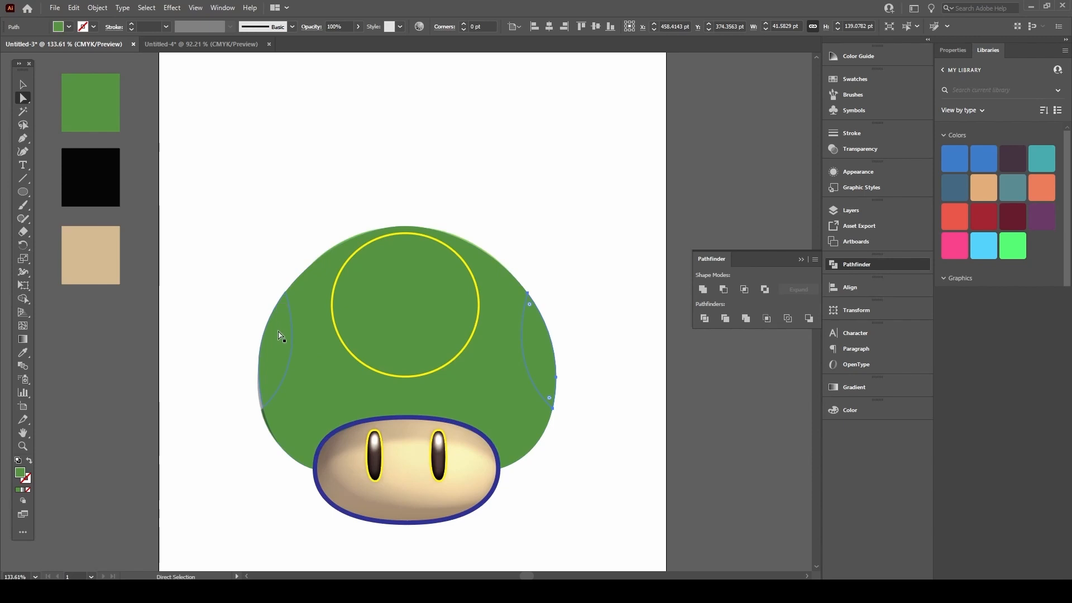
Step: Test shifting the green cap group left, then undo the move
{"action": "key", "text": "v"}
{"action": "left_click", "coordinate": [304, 217]}
{"action": "left_click", "coordinate": [281, 344]}
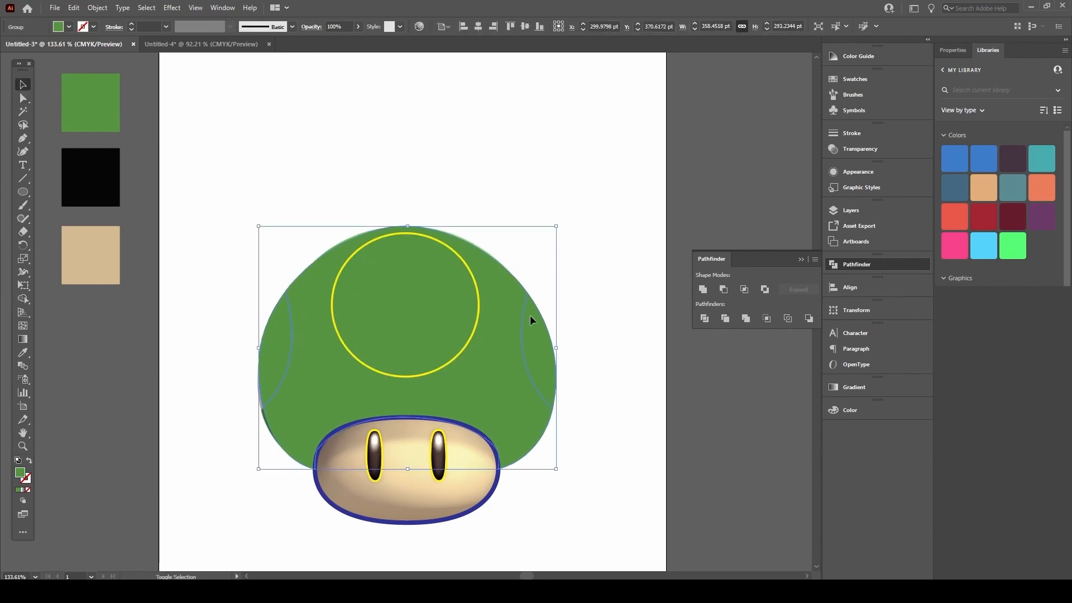
{"action": "left_click_drag", "start_coordinate": [536, 339], "coordinate": [456, 327]}
{"action": "key", "text": "ctrl+z"}
Step: Select both side slivers with Direct Selection and cut them off the cap
{"action": "key", "text": "a"}
{"action": "left_click", "coordinate": [608, 241]}
{"action": "left_click", "coordinate": [543, 348]}
{"action": "left_click", "coordinate": [282, 329], "text": "shift"}
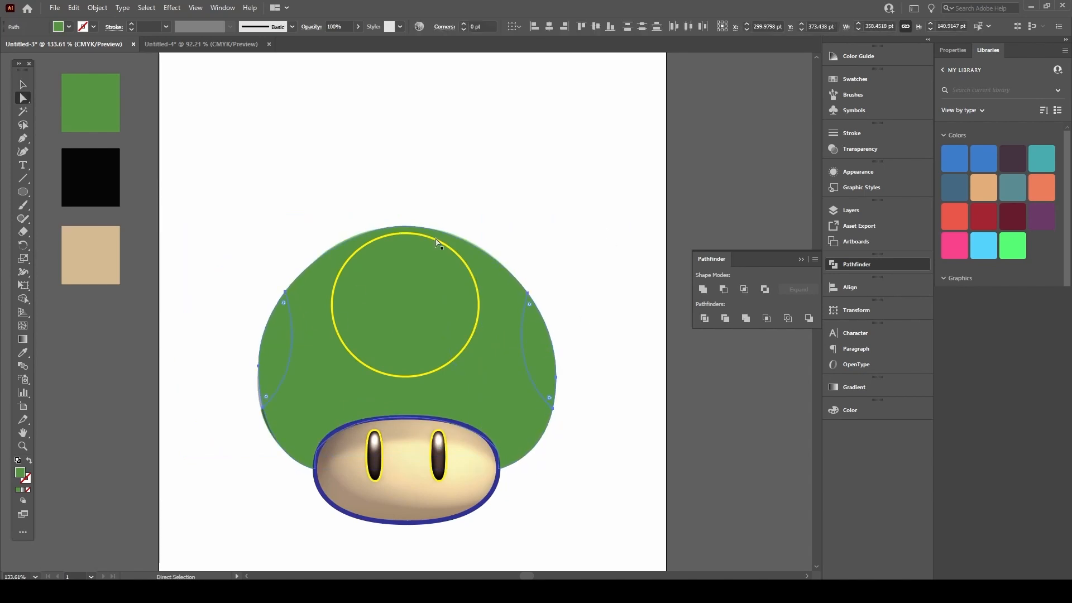
{"action": "key", "text": "Delete"}
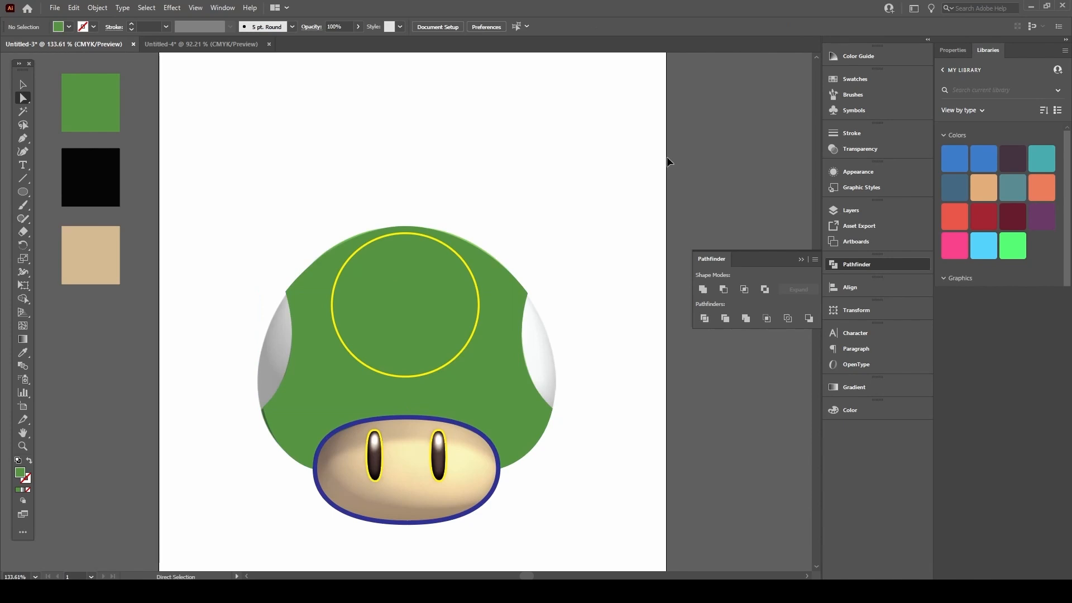
{"action": "key", "text": "ctrl+z"}
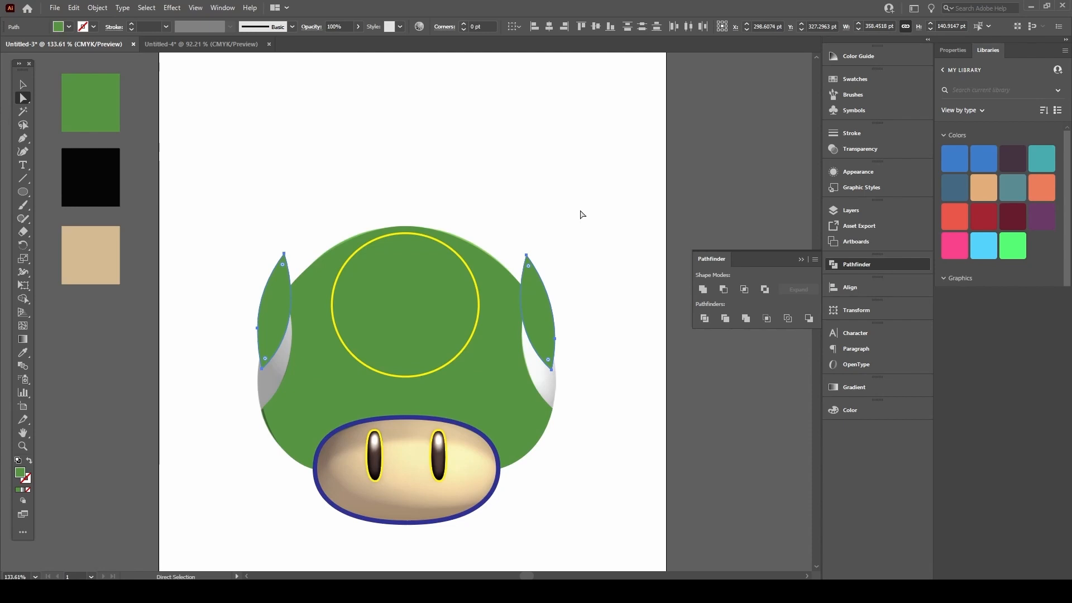
{"action": "key", "text": "Delete"}
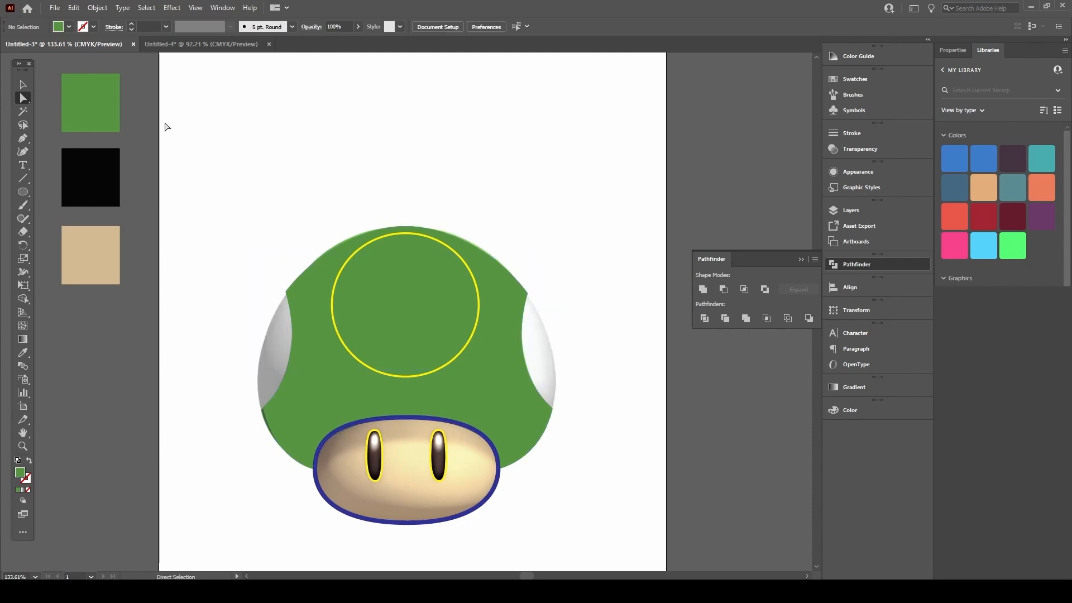
{"action": "left_click", "coordinate": [75, 8]}
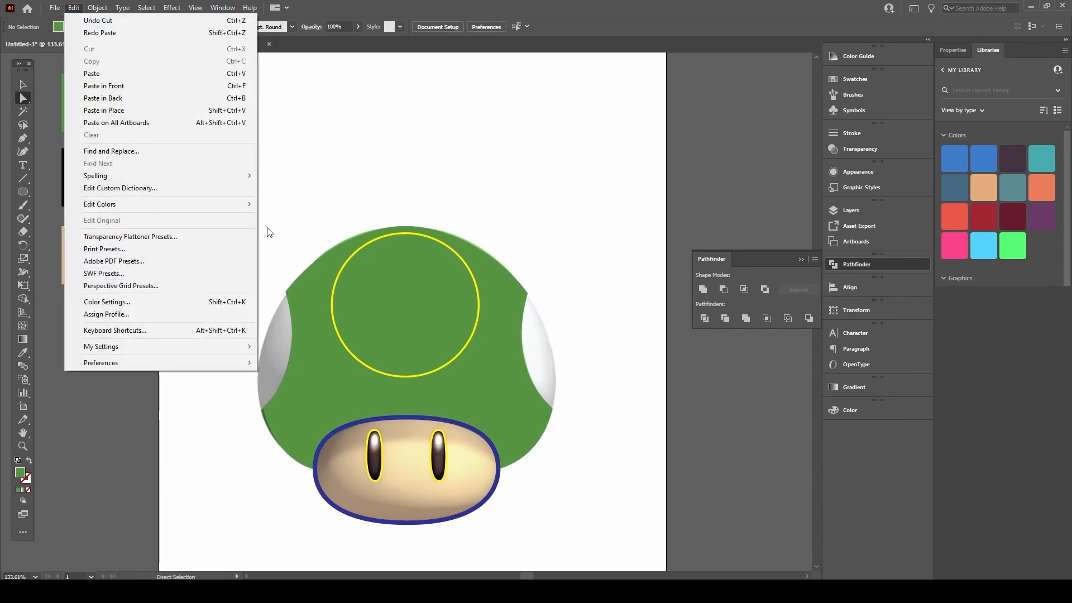
Step: Paste the side slivers back in their original spot
{"action": "left_click", "coordinate": [102, 110]}
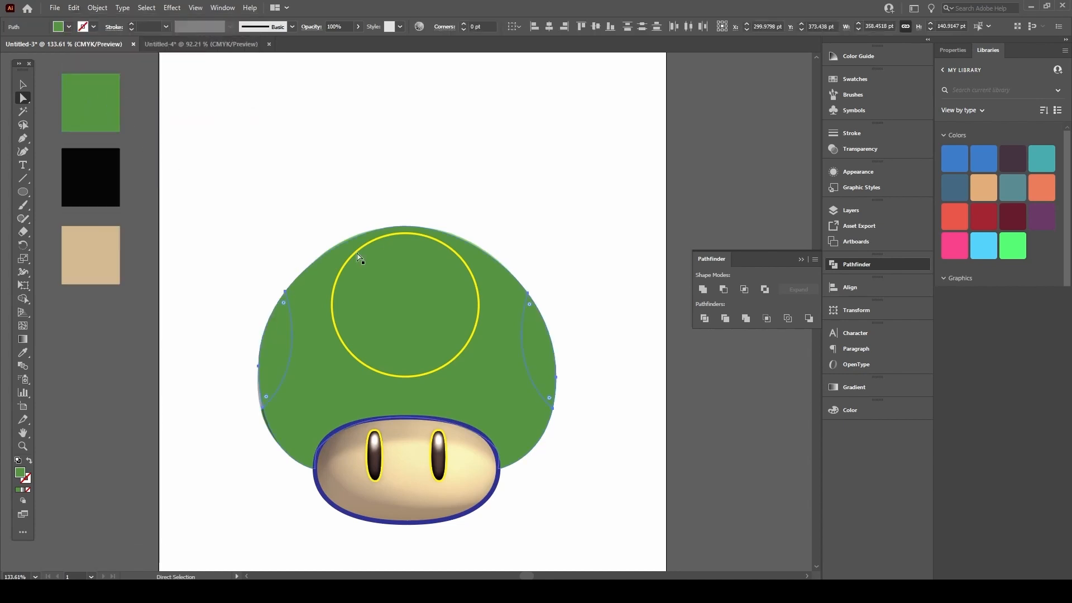
{"action": "key", "text": "v"}
{"action": "left_click", "coordinate": [296, 230]}
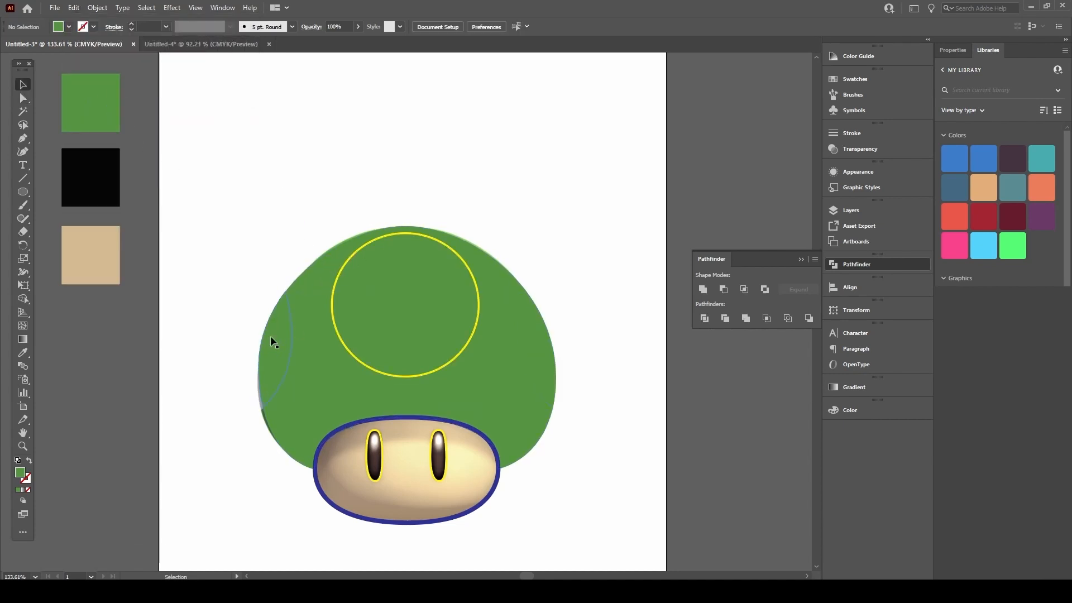
{"action": "left_click", "coordinate": [288, 345]}
{"action": "left_click_drag", "start_coordinate": [545, 330], "coordinate": [614, 167]}
{"action": "key", "text": "ctrl+z"}
Step: Fill both side crescents with the tan swatch colour
{"action": "left_click", "coordinate": [310, 314]}
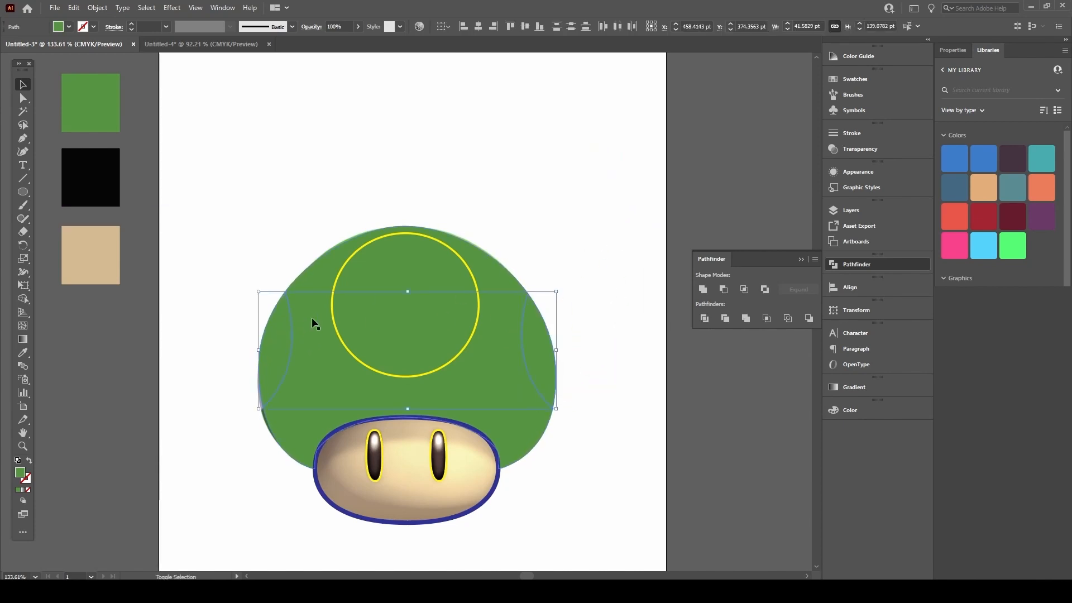
{"action": "left_click", "coordinate": [563, 217]}
{"action": "left_click", "coordinate": [283, 334]}
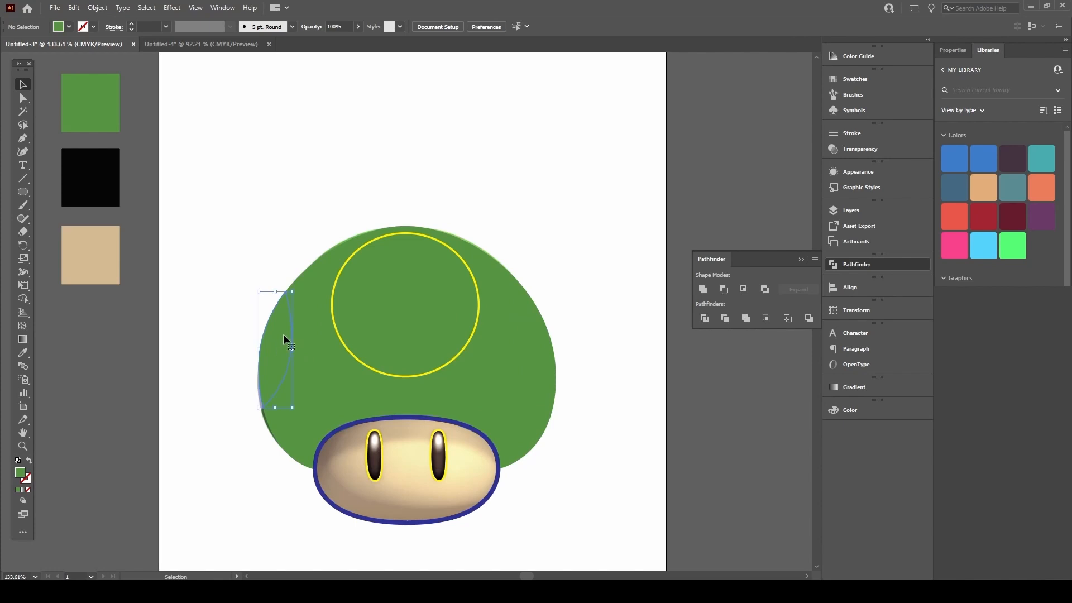
{"action": "left_click", "coordinate": [552, 346], "text": "shift"}
{"action": "key", "text": "i"}
{"action": "left_click", "coordinate": [107, 239]}
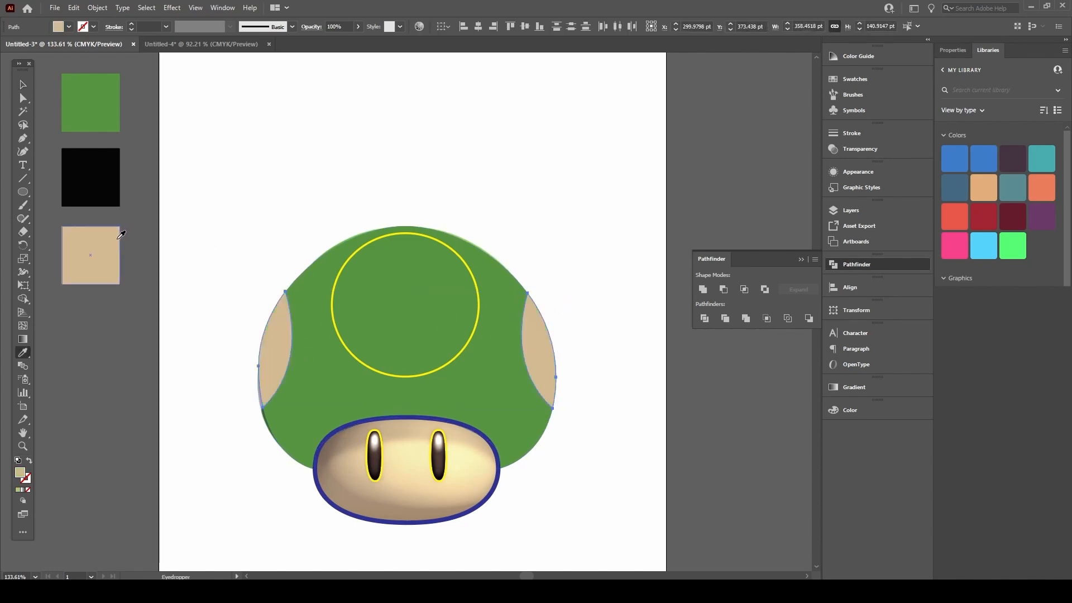
{"action": "key", "text": "v"}
{"action": "left_click", "coordinate": [193, 208]}
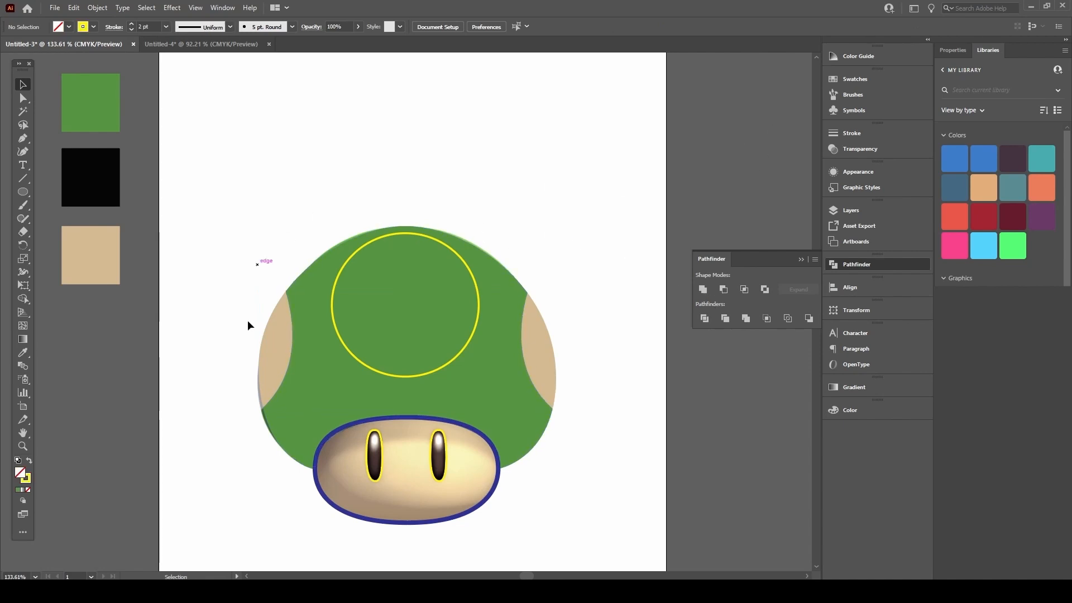
Step: Fill the yellow circle on top of the cap with the tan swatch
{"action": "left_click", "coordinate": [402, 234]}
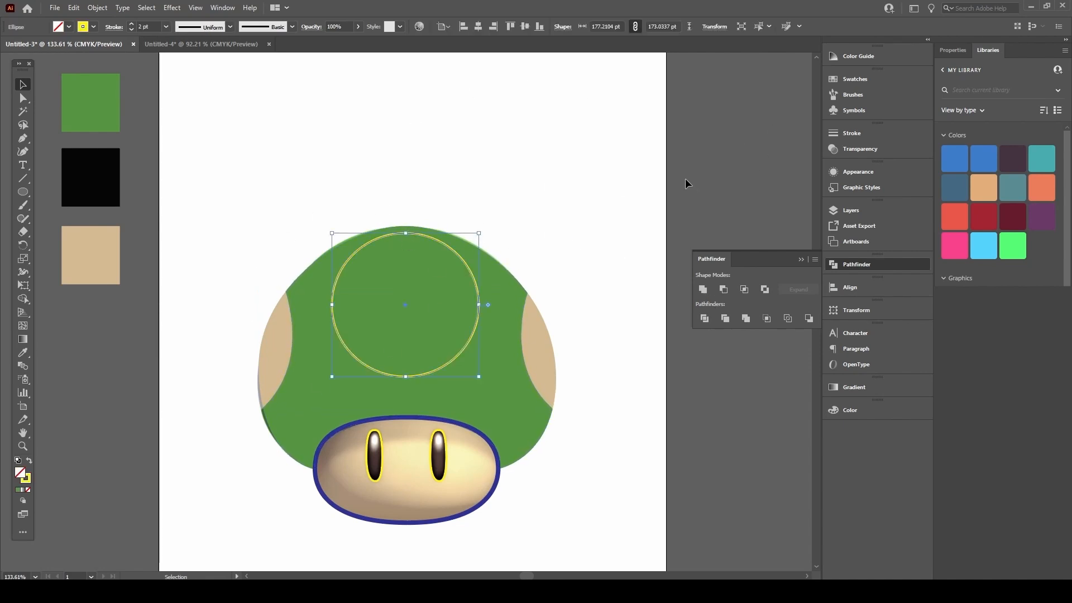
{"action": "key", "text": "i"}
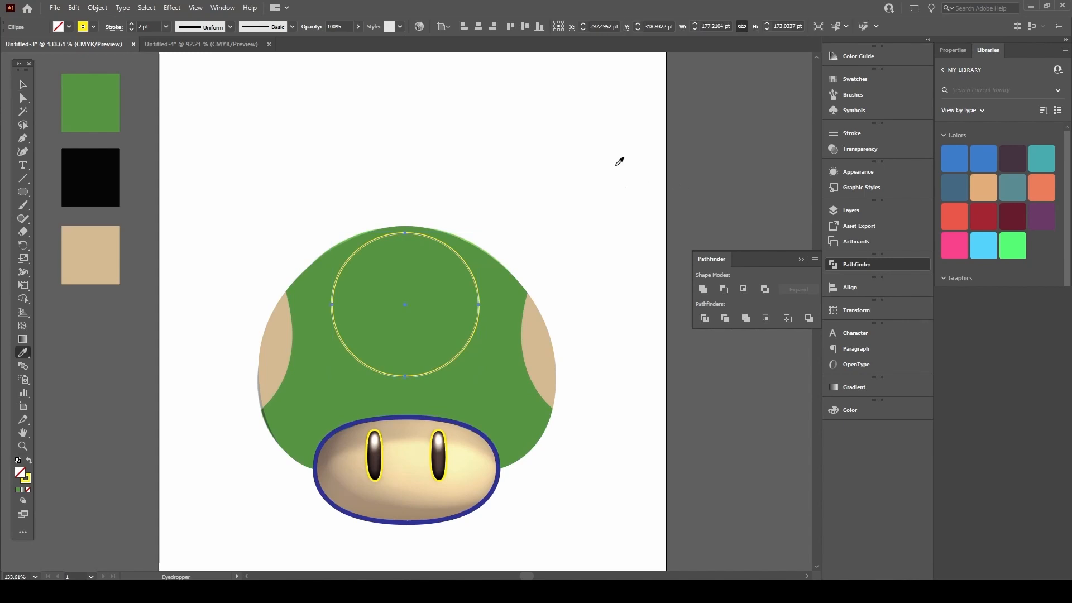
{"action": "left_click", "coordinate": [102, 240]}
{"action": "key", "text": "v"}
{"action": "left_click", "coordinate": [330, 195]}
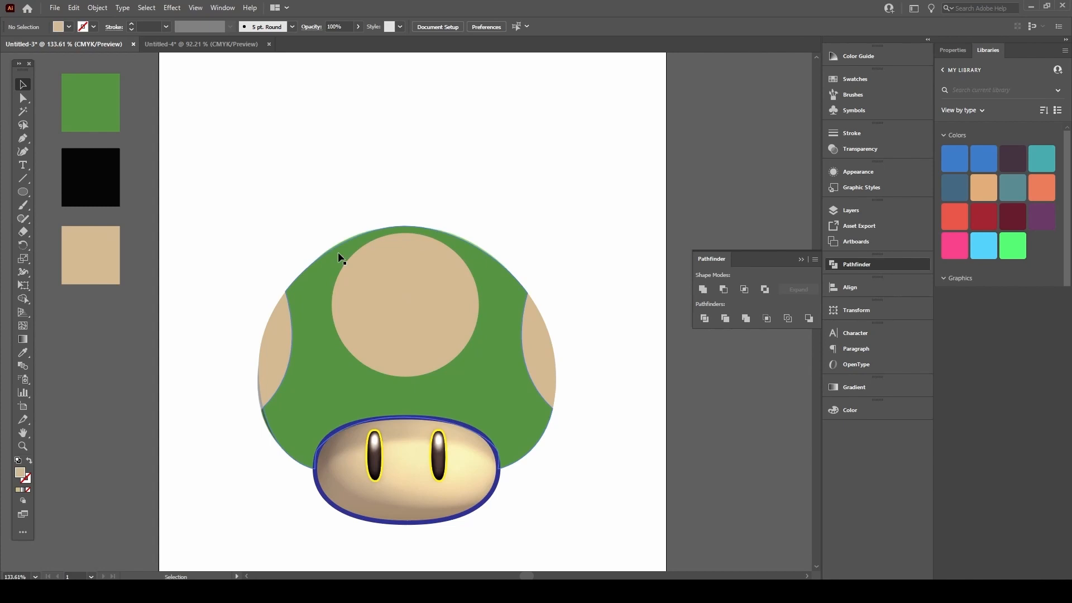
Step: Briefly move the cap, top circle and tan spots aside to check them, undoing each
{"action": "left_click_drag", "start_coordinate": [321, 280], "coordinate": [191, 140]}
{"action": "key", "text": "a"}
{"action": "key", "text": "ctrl+z"}
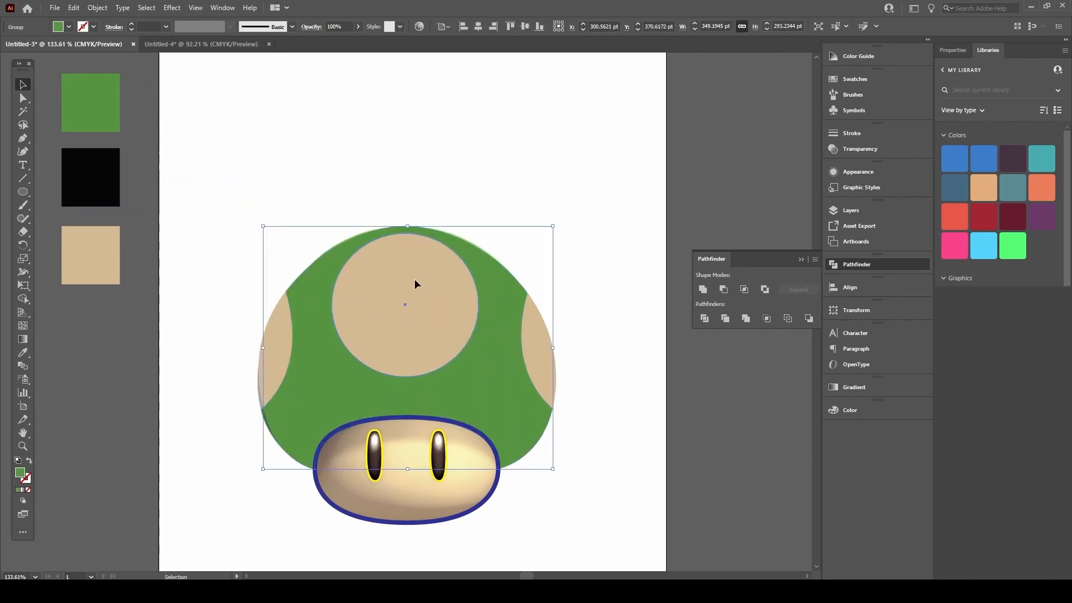
{"action": "left_click_drag", "start_coordinate": [415, 281], "coordinate": [383, 133]}
{"action": "key", "text": "ctrl+z"}
{"action": "left_click_drag", "start_coordinate": [273, 349], "coordinate": [154, 279]}
{"action": "key", "text": "ctrl+z"}
{"action": "left_click_drag", "start_coordinate": [547, 331], "coordinate": [633, 238]}
{"action": "key", "text": "ctrl+z"}
{"action": "left_click", "coordinate": [557, 214]}
{"action": "key", "text": "space"}
{"action": "left_click_drag", "start_coordinate": [442, 252], "coordinate": [460, 164]}
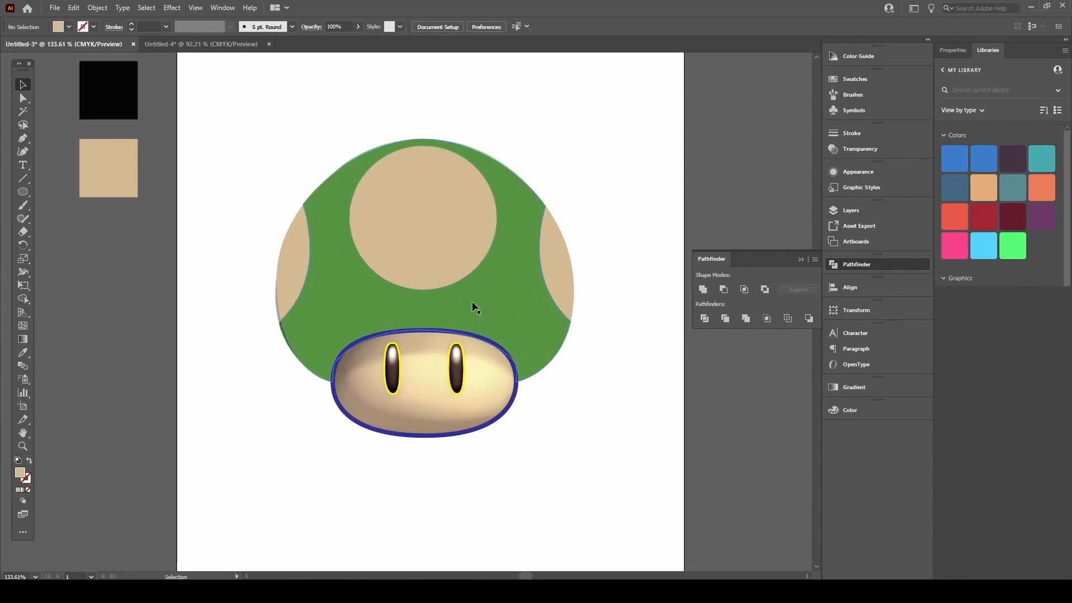
Step: Select both eyes and give them the flat black swatch fill with the Eyedropper
{"action": "scroll", "coordinate": [474, 306], "scroll_direction": "up", "scroll_amount": 5}
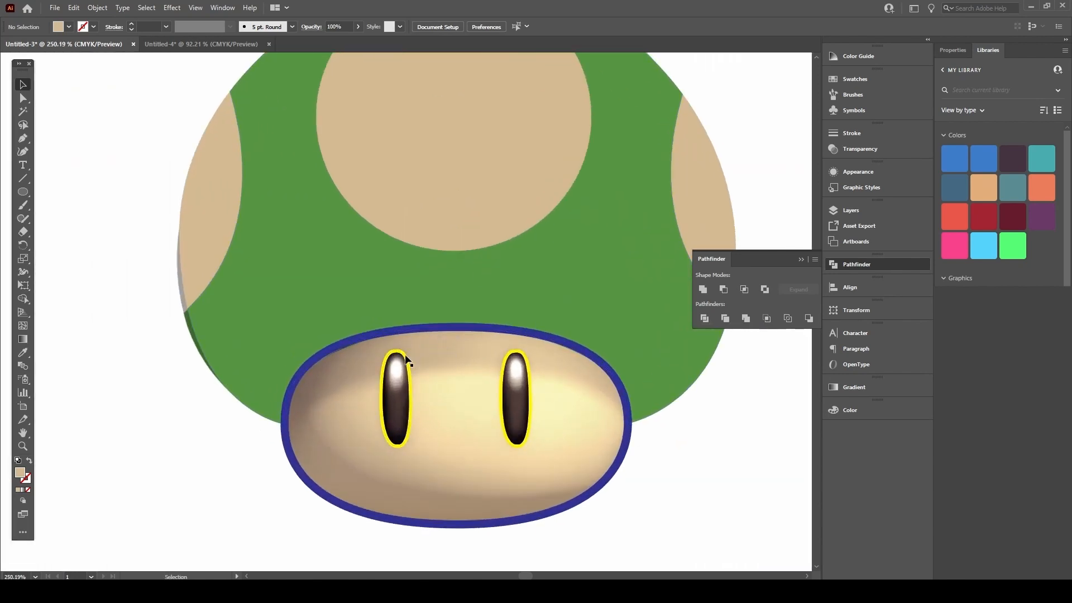
{"action": "left_click", "coordinate": [398, 355]}
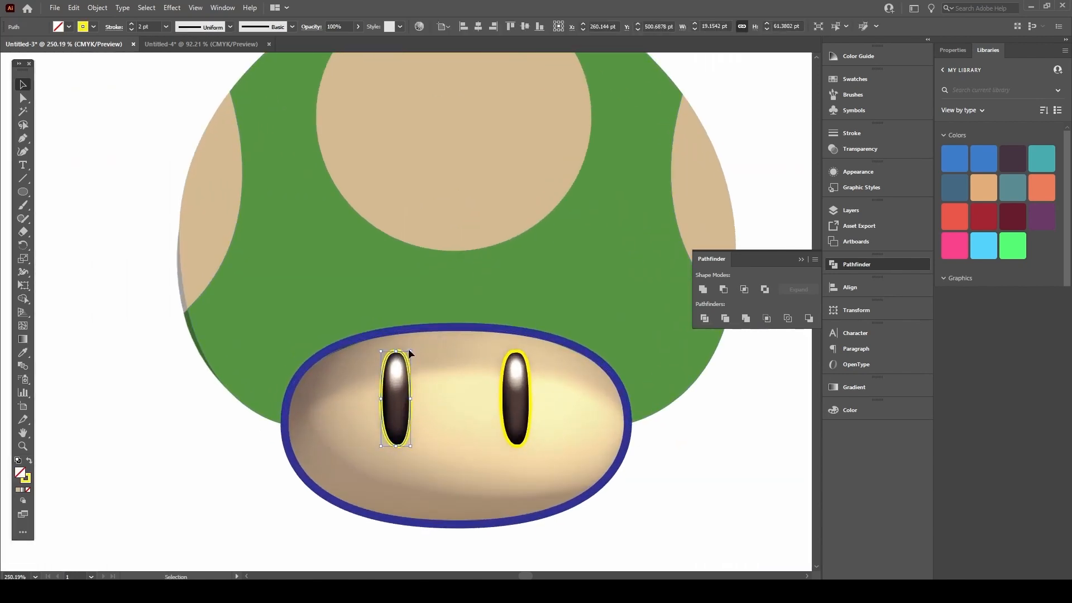
{"action": "left_click", "coordinate": [514, 357], "text": "shift"}
{"action": "key", "text": "space"}
{"action": "left_click_drag", "start_coordinate": [242, 206], "coordinate": [378, 318]}
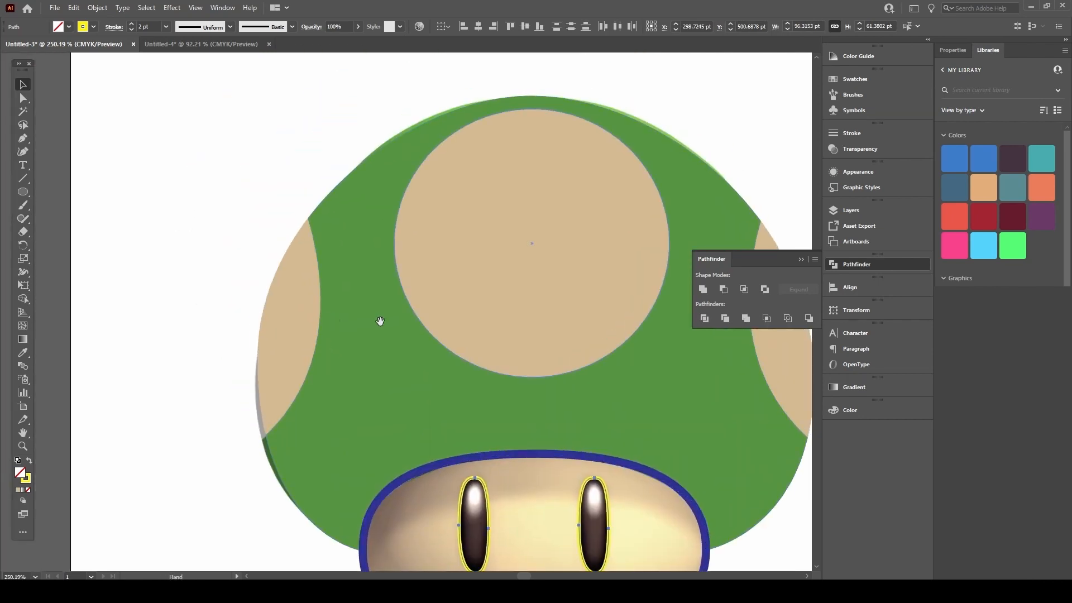
{"action": "scroll", "coordinate": [361, 313], "scroll_direction": "down", "scroll_amount": 5}
{"action": "key", "text": "i"}
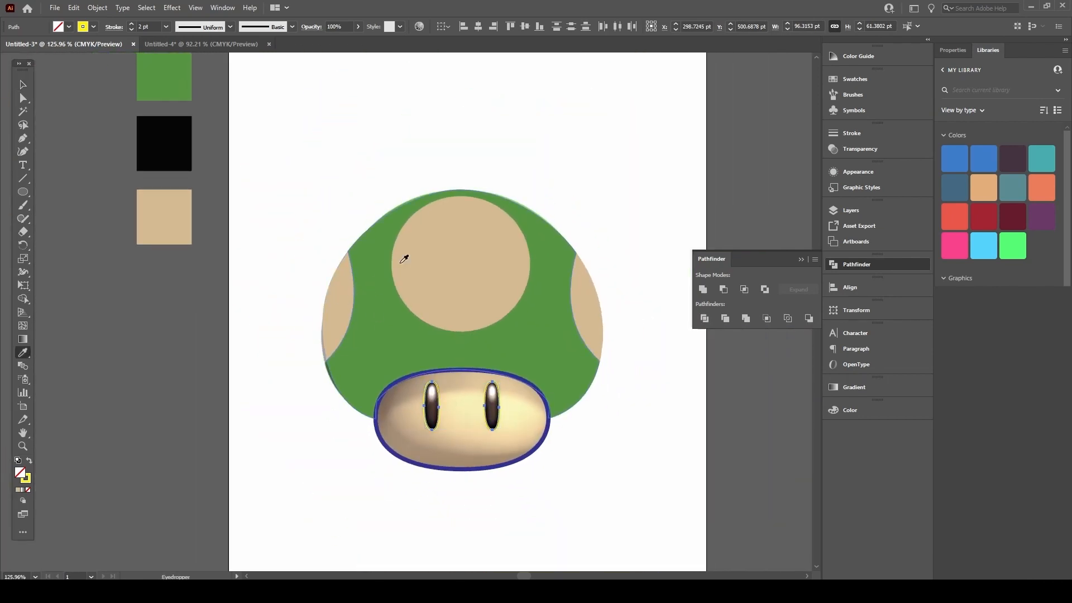
{"action": "left_click", "coordinate": [176, 131]}
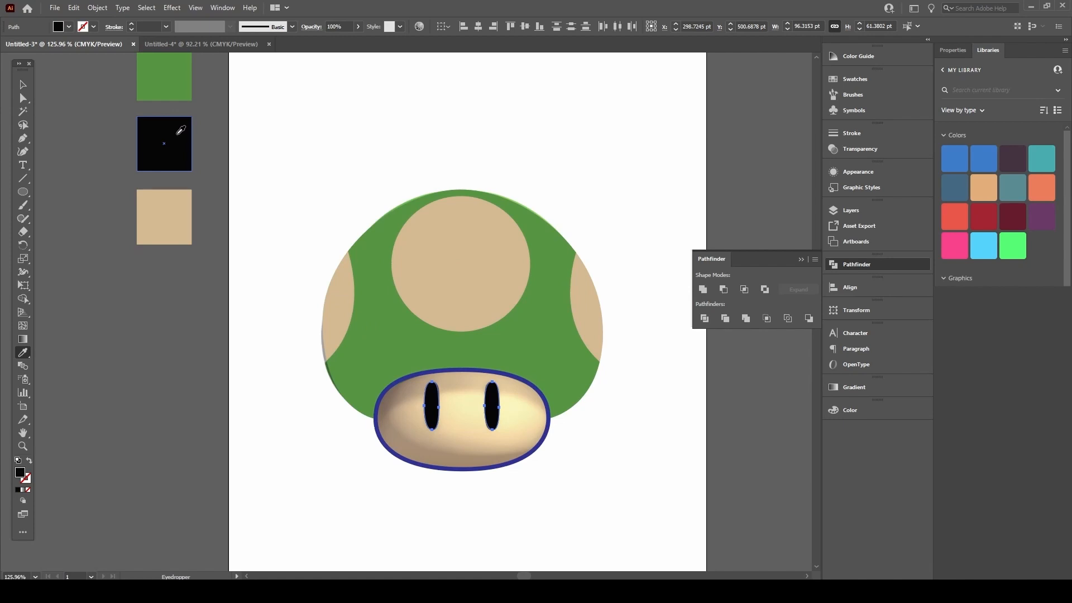
{"action": "key", "text": "v"}
{"action": "left_click", "coordinate": [158, 304]}
Step: Replace the face ellipse's gradient and blue stroke with the flat tan swatch fill
{"action": "left_click_drag", "start_coordinate": [438, 342], "coordinate": [407, 301]}
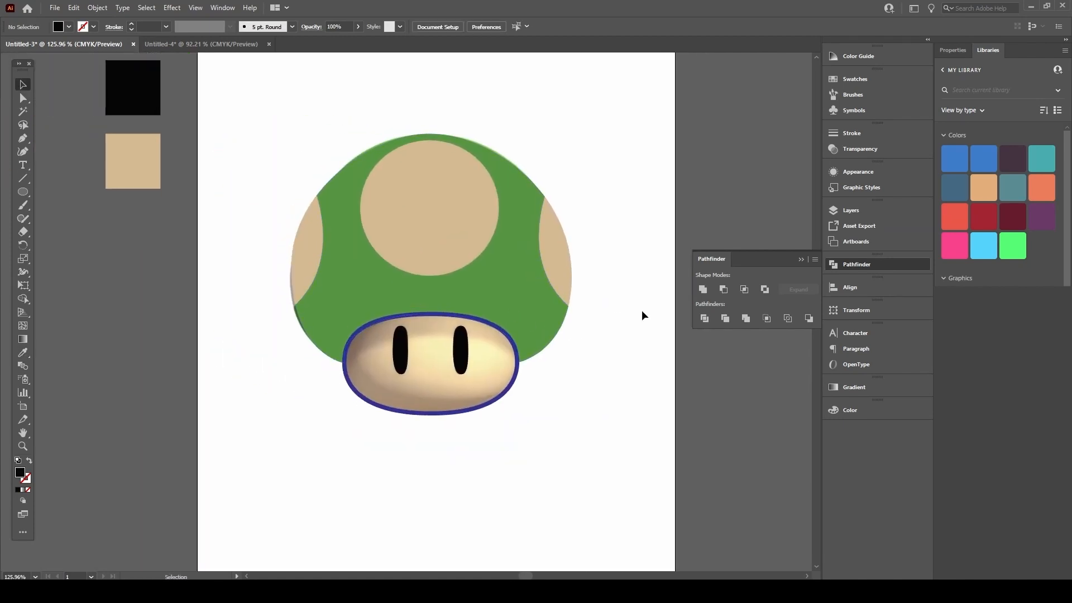
{"action": "left_click_drag", "start_coordinate": [364, 331], "coordinate": [462, 268]}
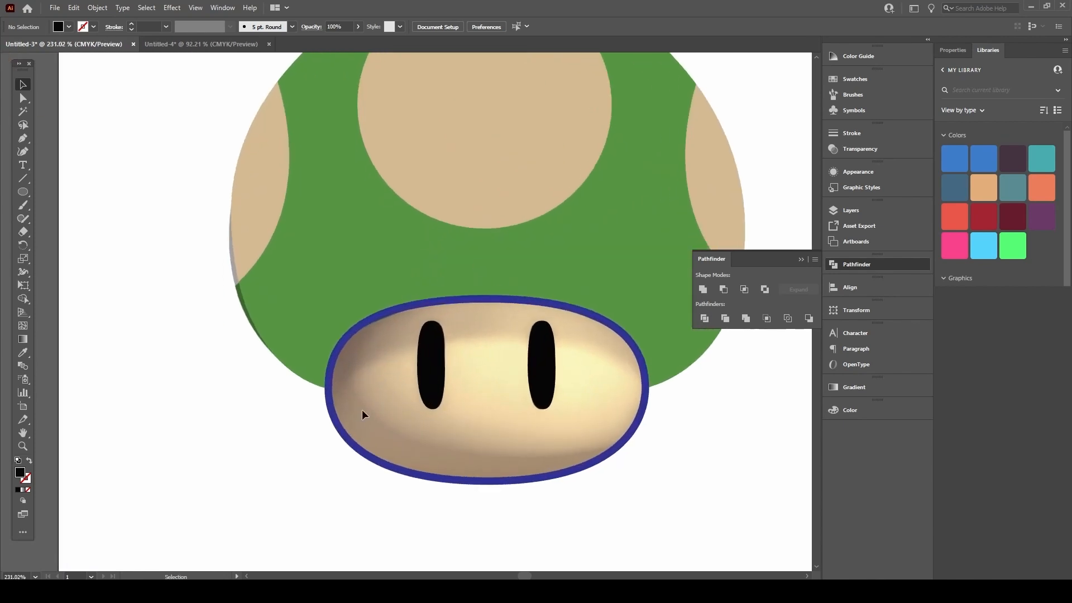
{"action": "left_click", "coordinate": [339, 425]}
{"action": "left_click_drag", "start_coordinate": [252, 306], "coordinate": [232, 287]}
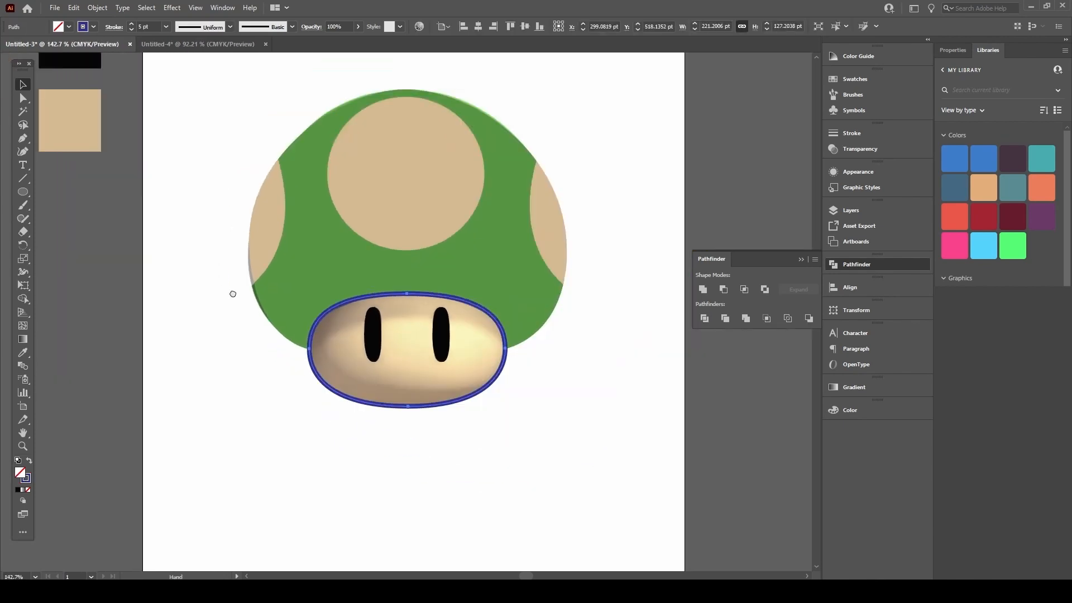
{"action": "key", "text": "i"}
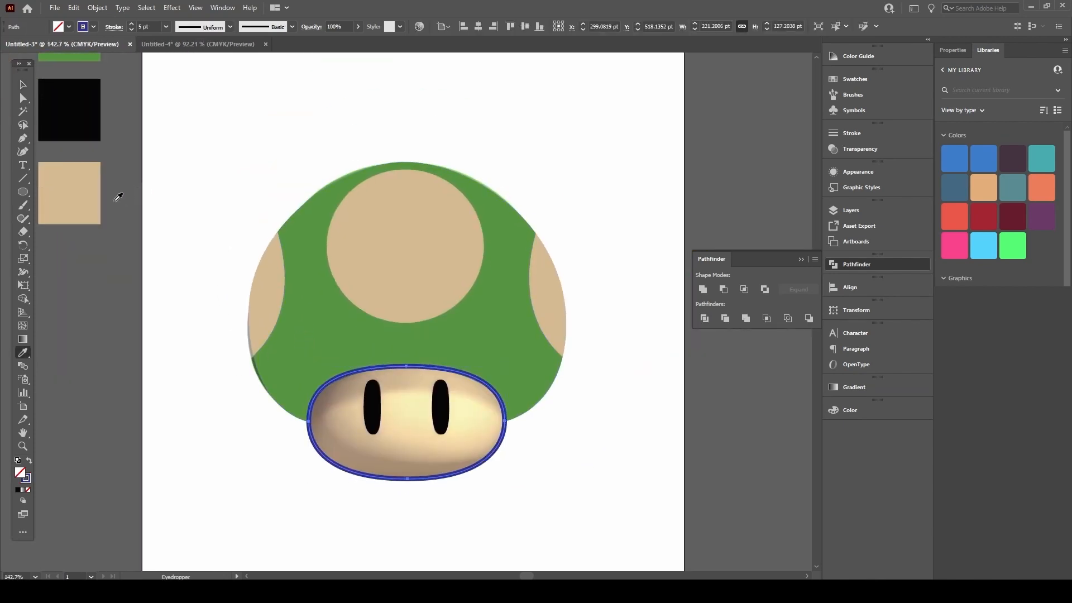
{"action": "left_click", "coordinate": [78, 177]}
{"action": "key", "text": "v"}
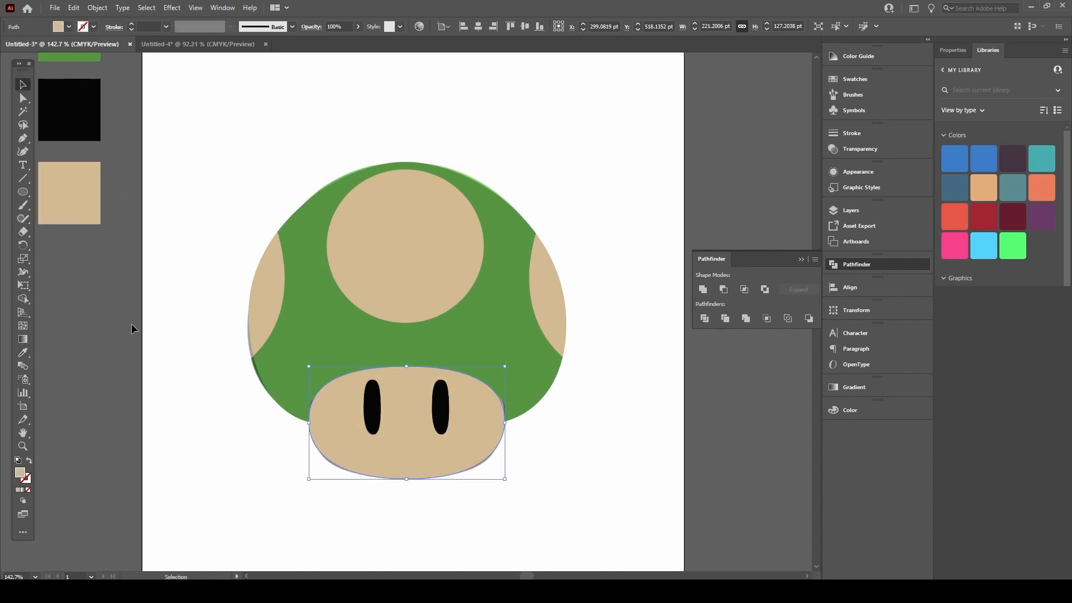
{"action": "left_click", "coordinate": [225, 310]}
{"action": "left_click_drag", "start_coordinate": [255, 306], "coordinate": [212, 304]}
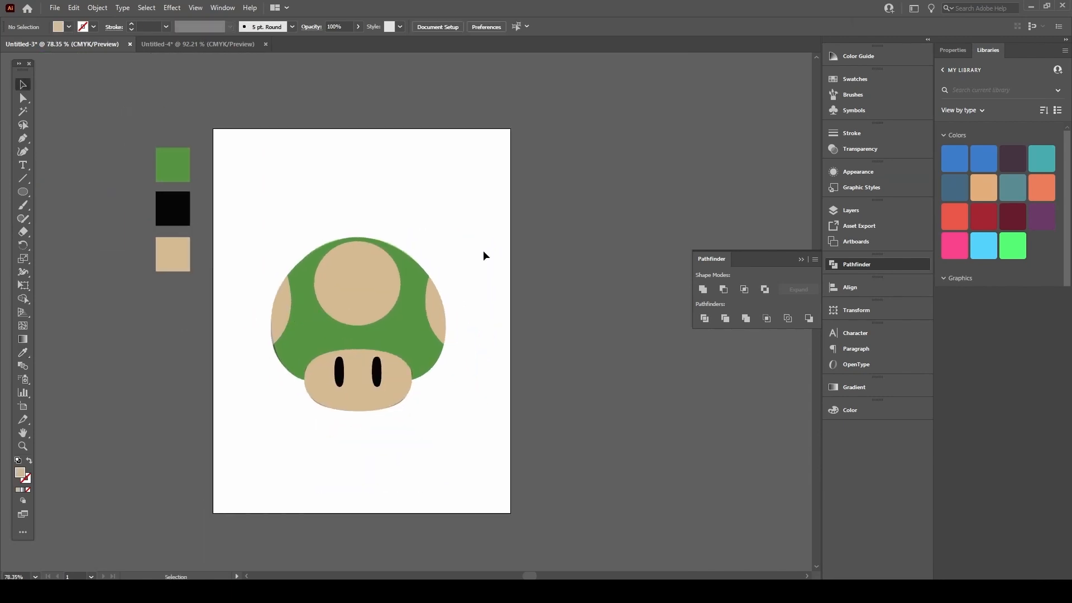
{"action": "left_click_drag", "start_coordinate": [382, 293], "coordinate": [357, 287]}
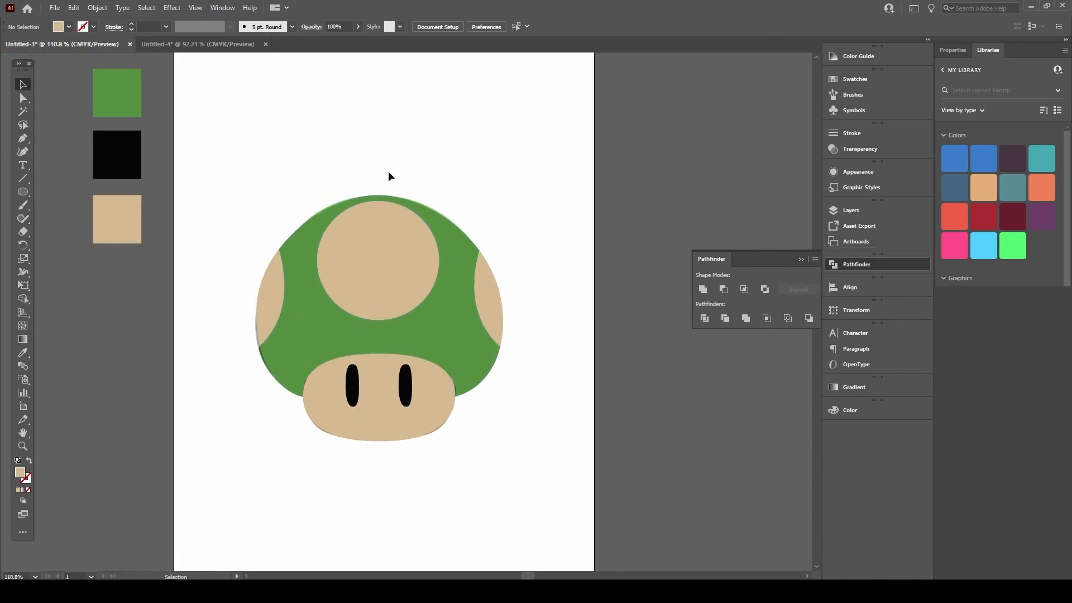
Step: Hide the <Image> reference layer inside Layer 1 in the Layers panel
{"action": "left_click", "coordinate": [866, 210]}
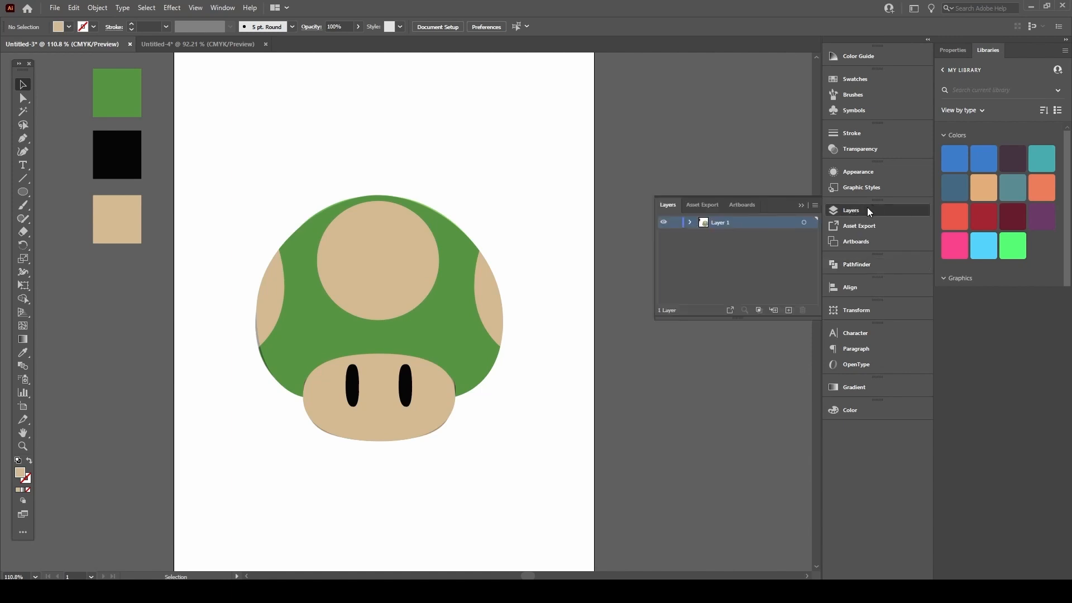
{"action": "left_click", "coordinate": [690, 222]}
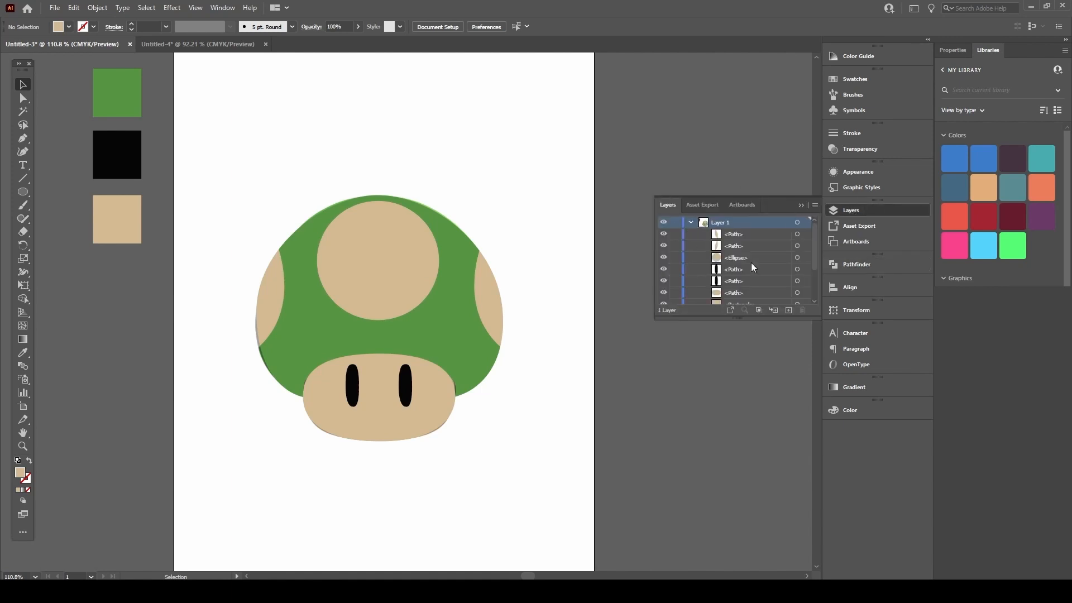
{"action": "left_click_drag", "start_coordinate": [762, 319], "coordinate": [759, 521]}
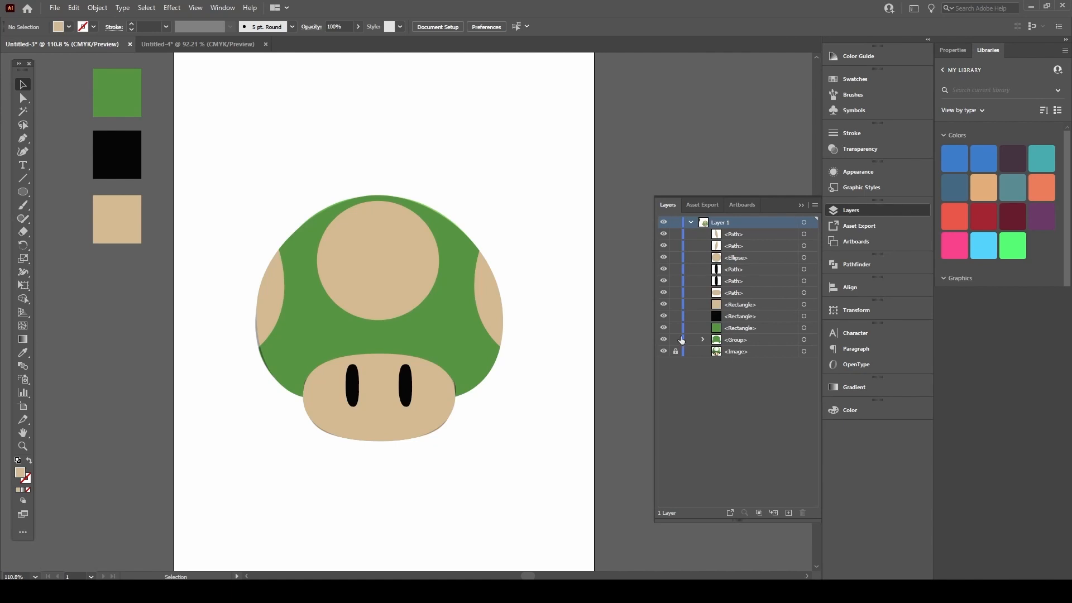
{"action": "left_click", "coordinate": [718, 355]}
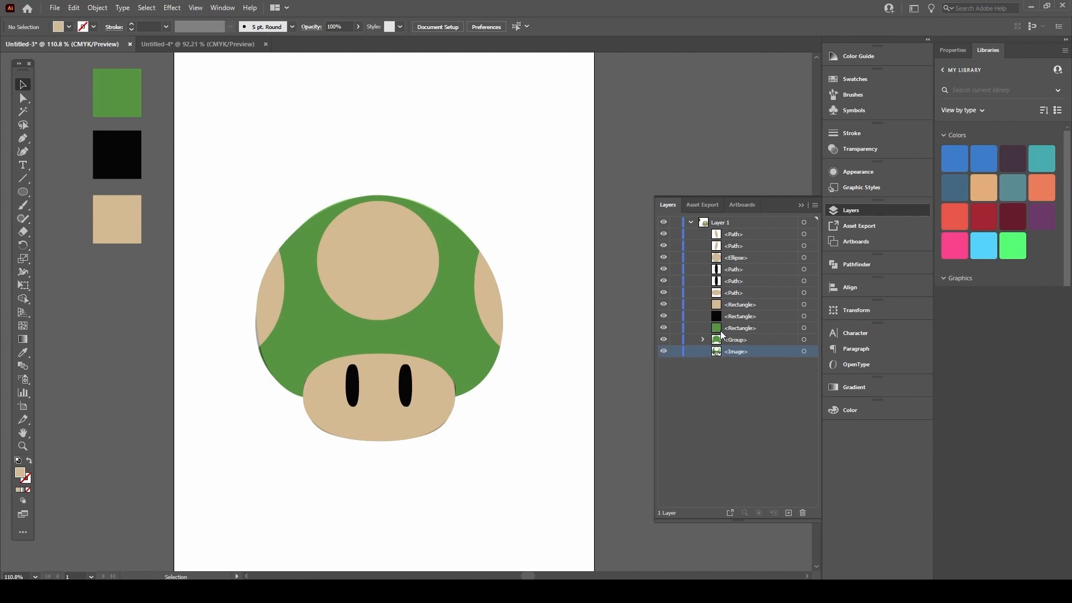
{"action": "left_click", "coordinate": [664, 352]}
{"action": "left_click", "coordinate": [665, 352]}
{"action": "left_click", "coordinate": [664, 352]}
{"action": "left_click", "coordinate": [664, 352]}
{"action": "left_click", "coordinate": [664, 351]}
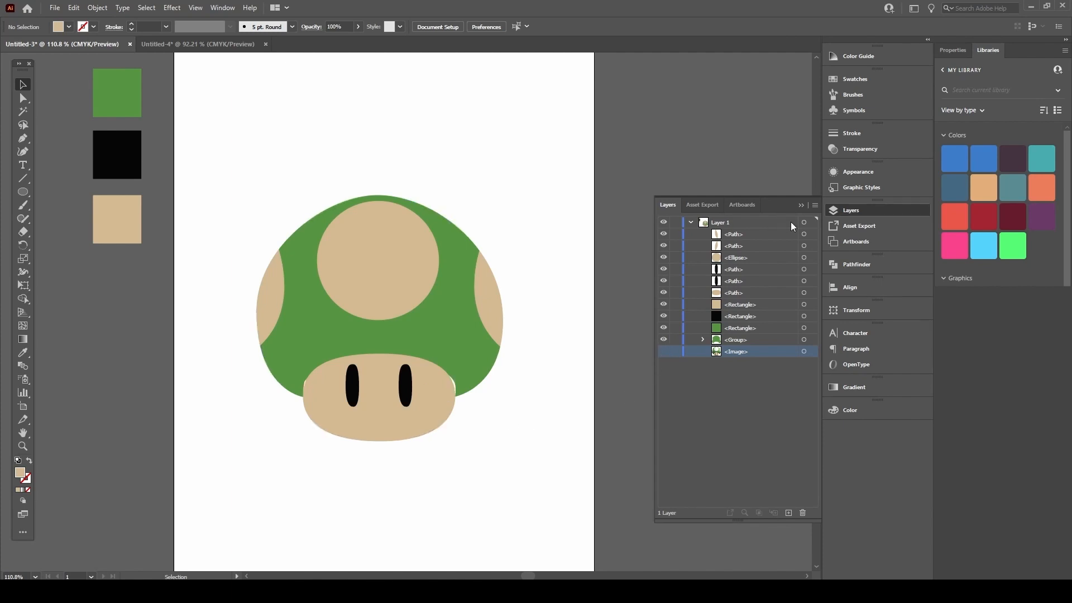
{"action": "left_click", "coordinate": [800, 206]}
Step: Check beneath the green cap, then select the tan face
{"action": "left_click_drag", "start_coordinate": [445, 332], "coordinate": [455, 137]}
{"action": "key", "text": "ctrl+z"}
{"action": "left_click", "coordinate": [343, 377]}
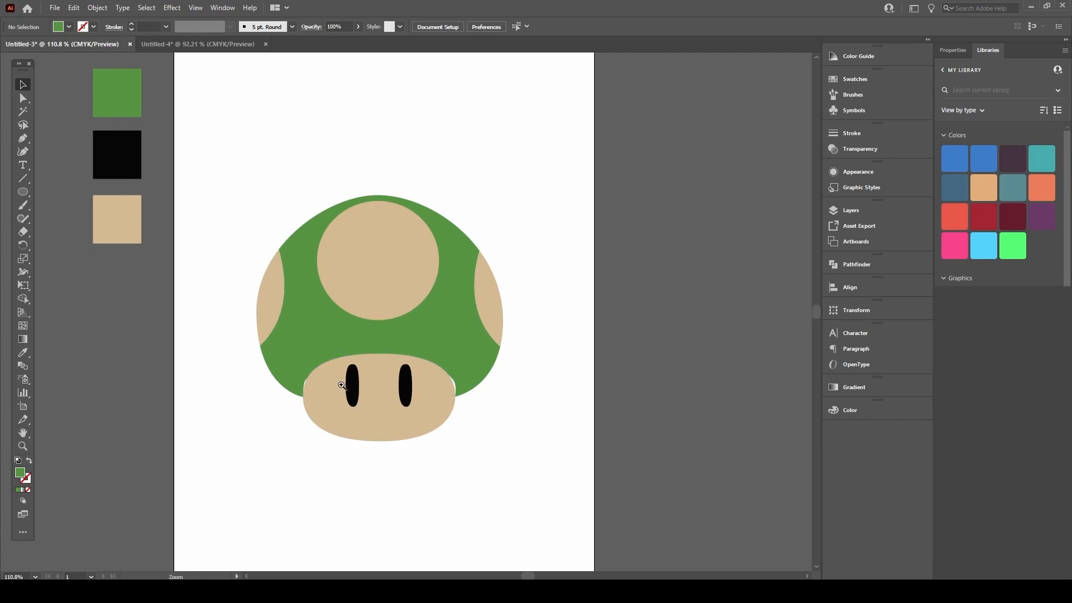
Step: Send the tan face backward with Object > Arrange so the cap overlaps it
{"action": "scroll", "coordinate": [338, 385], "scroll_direction": "up", "scroll_amount": 4}
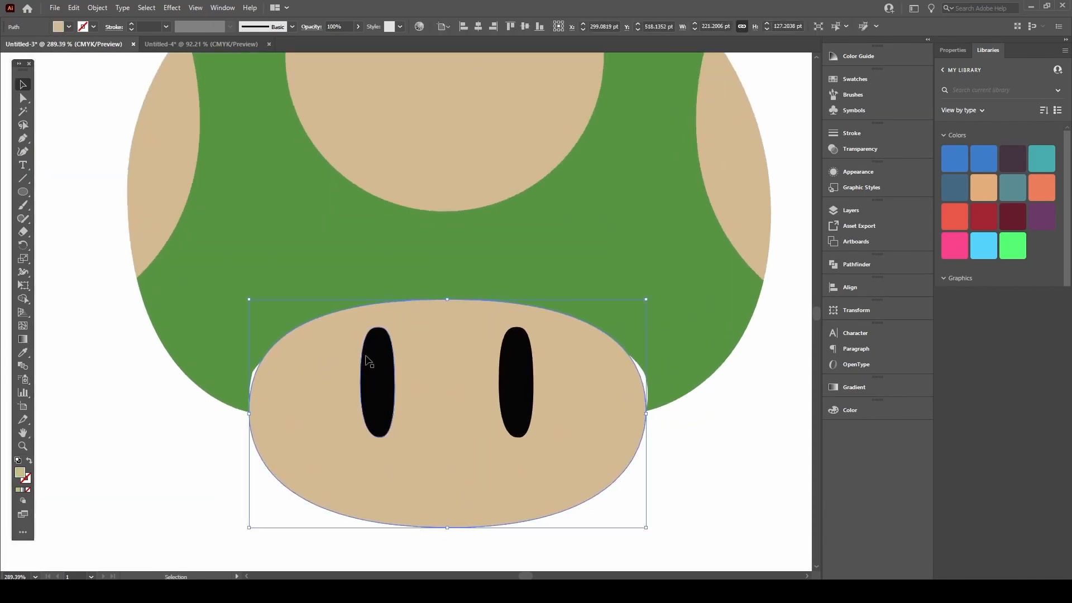
{"action": "key", "text": "z"}
{"action": "left_click_drag", "start_coordinate": [328, 298], "coordinate": [346, 486]}
{"action": "key", "text": "ctrl+z"}
{"action": "left_click_drag", "start_coordinate": [314, 378], "coordinate": [313, 479]}
{"action": "key", "text": "ctrl+z"}
{"action": "left_click", "coordinate": [748, 125]}
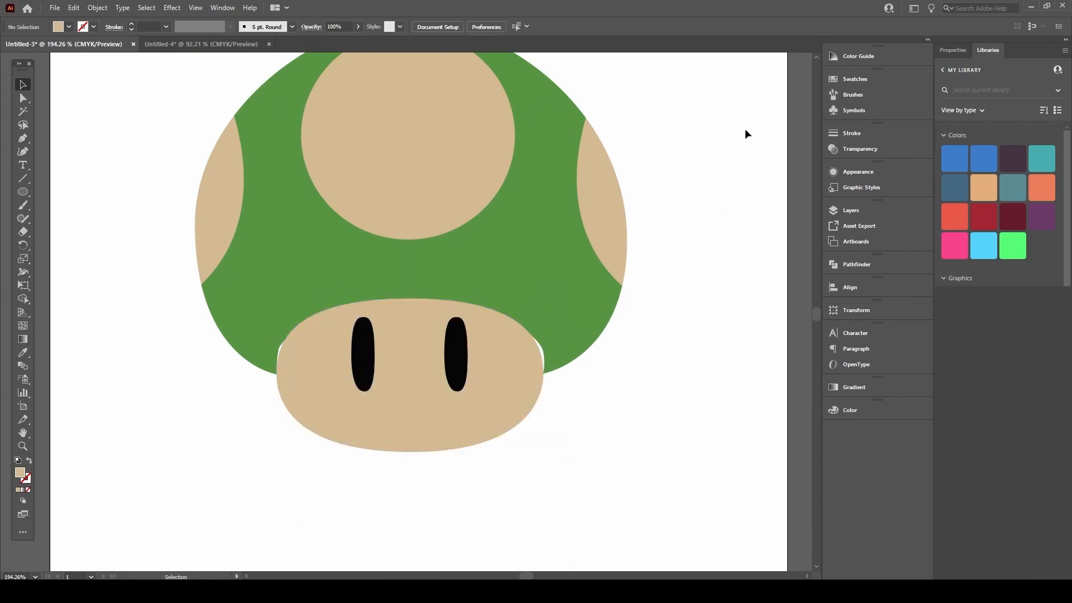
{"action": "left_click", "coordinate": [321, 362]}
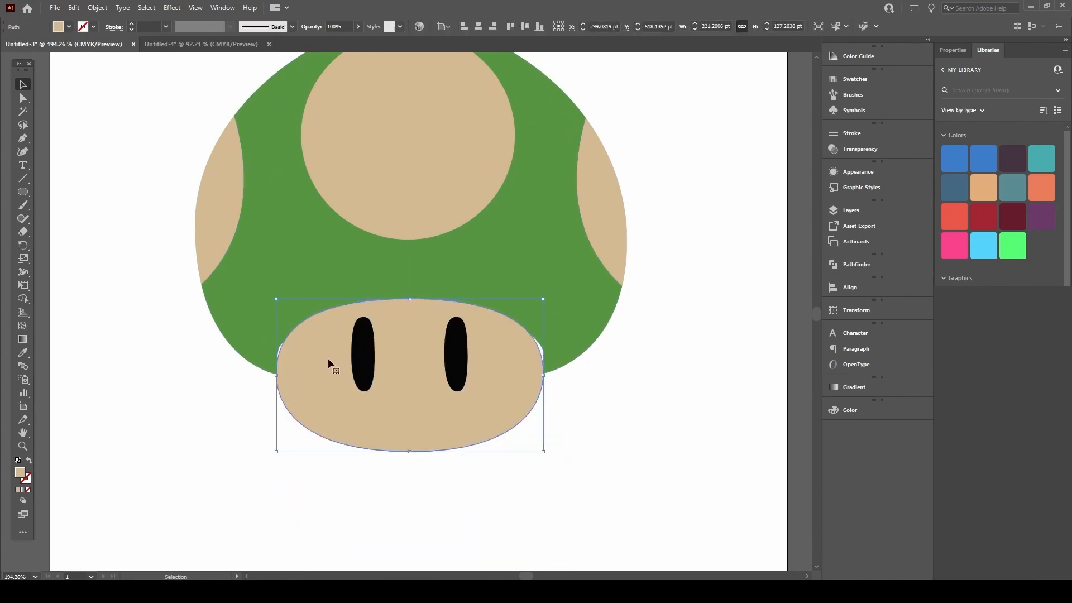
{"action": "left_click", "coordinate": [98, 7]}
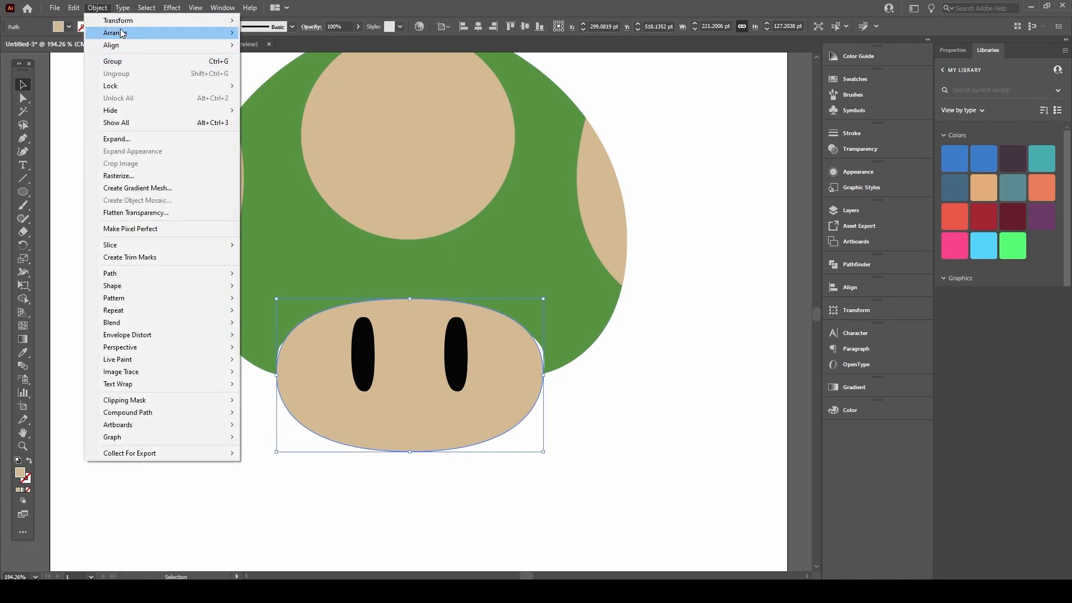
{"action": "mouse_move", "coordinate": [118, 33]}
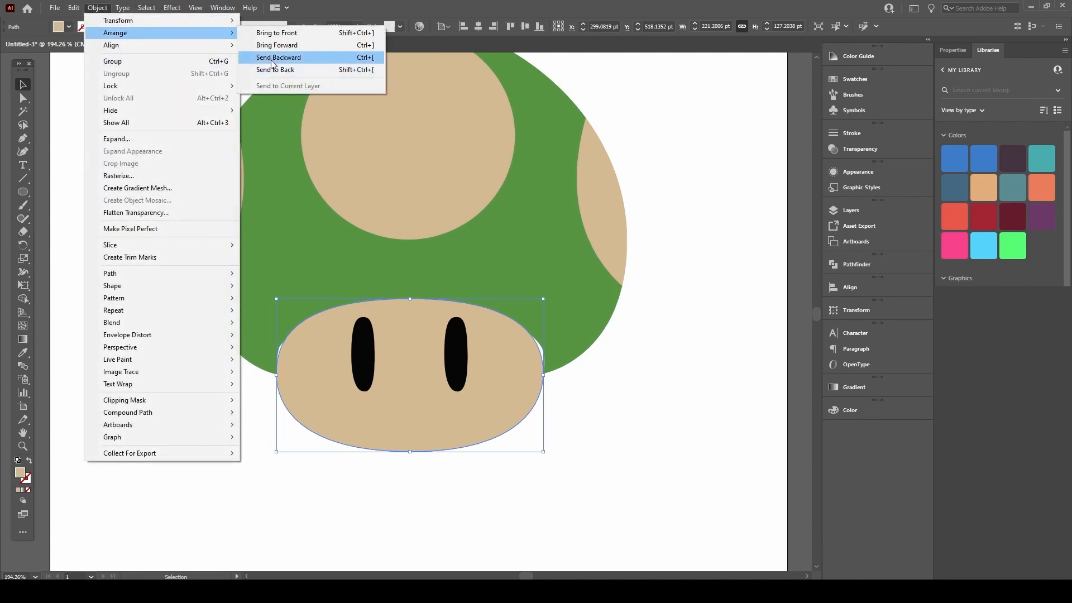
{"action": "left_click", "coordinate": [320, 69]}
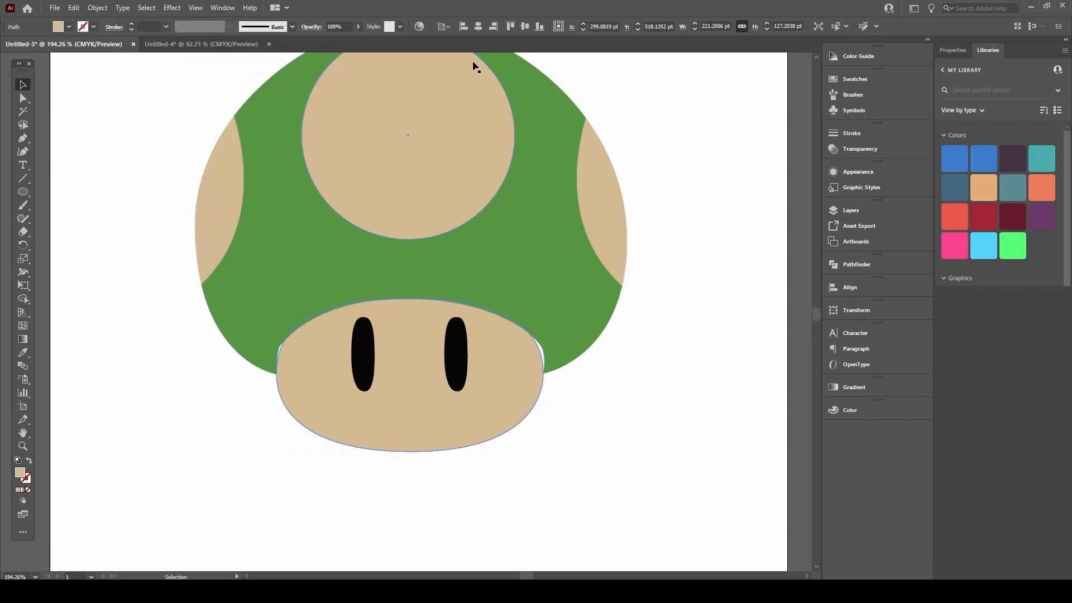
{"action": "left_click", "coordinate": [656, 387]}
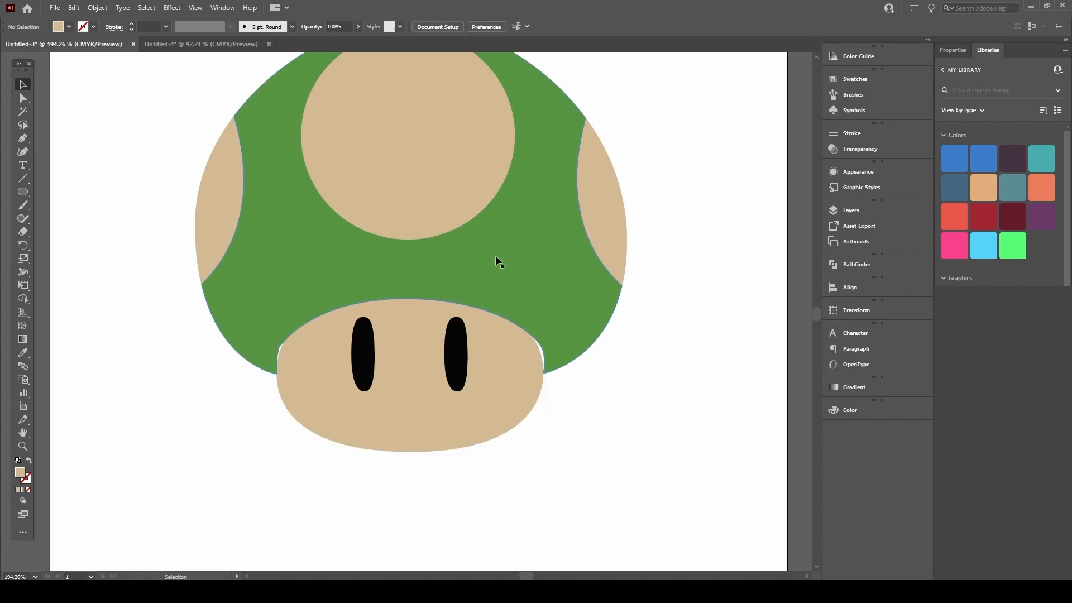
Step: Pull the green cap's lower-left corner anchor onto the tan face's left edge
{"action": "left_click_drag", "start_coordinate": [417, 296], "coordinate": [390, 231]}
{"action": "key", "text": "ctrl+z"}
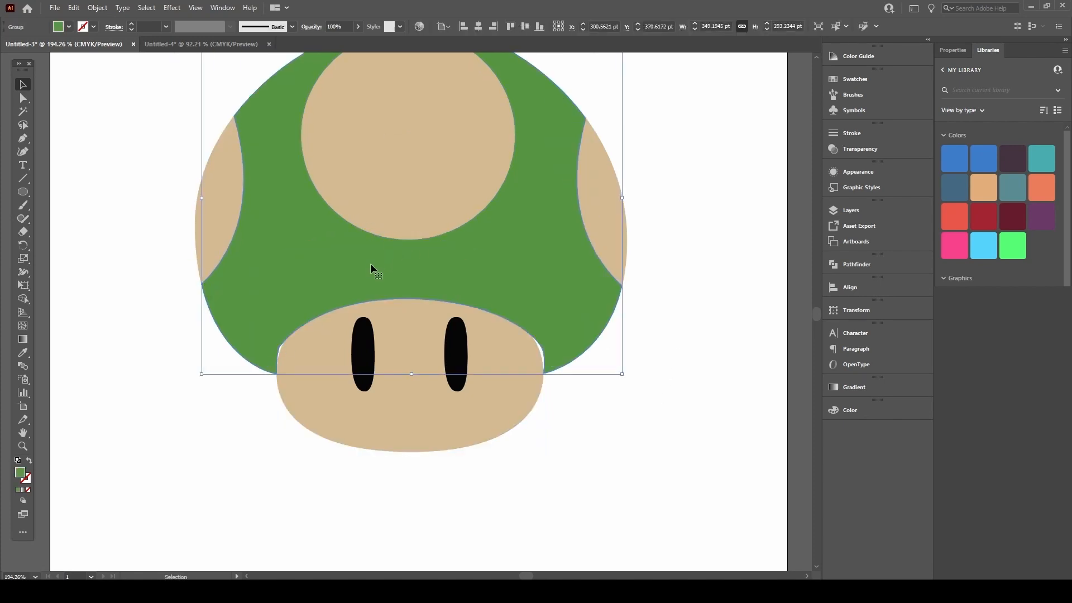
{"action": "left_click", "coordinate": [246, 436]}
{"action": "scroll", "coordinate": [302, 329], "scroll_direction": "up", "scroll_amount": 2}
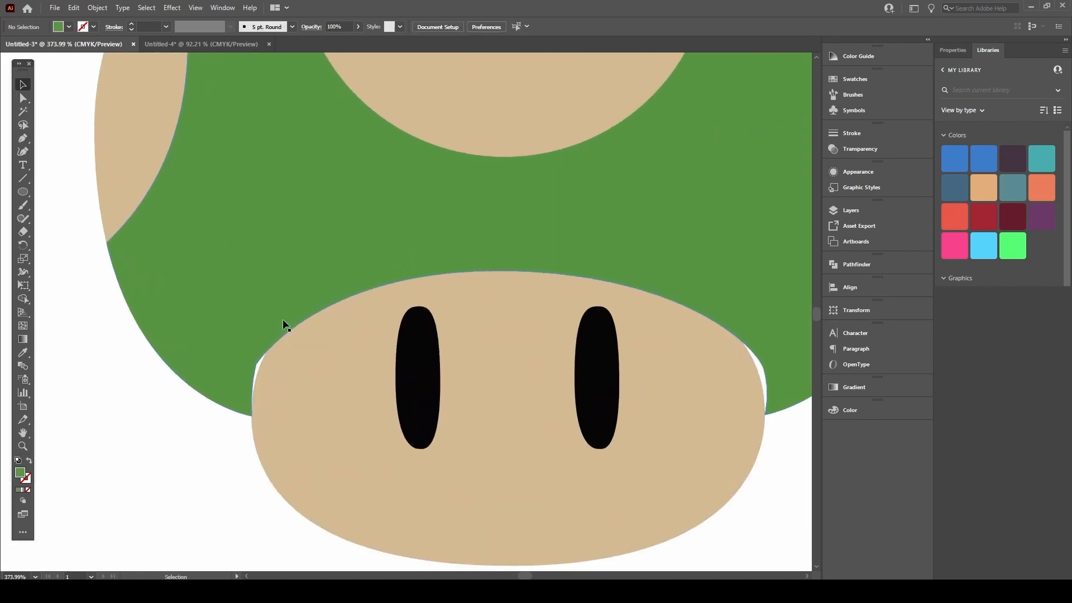
{"action": "key", "text": "a"}
{"action": "scroll", "coordinate": [259, 373], "scroll_direction": "up", "scroll_amount": 2}
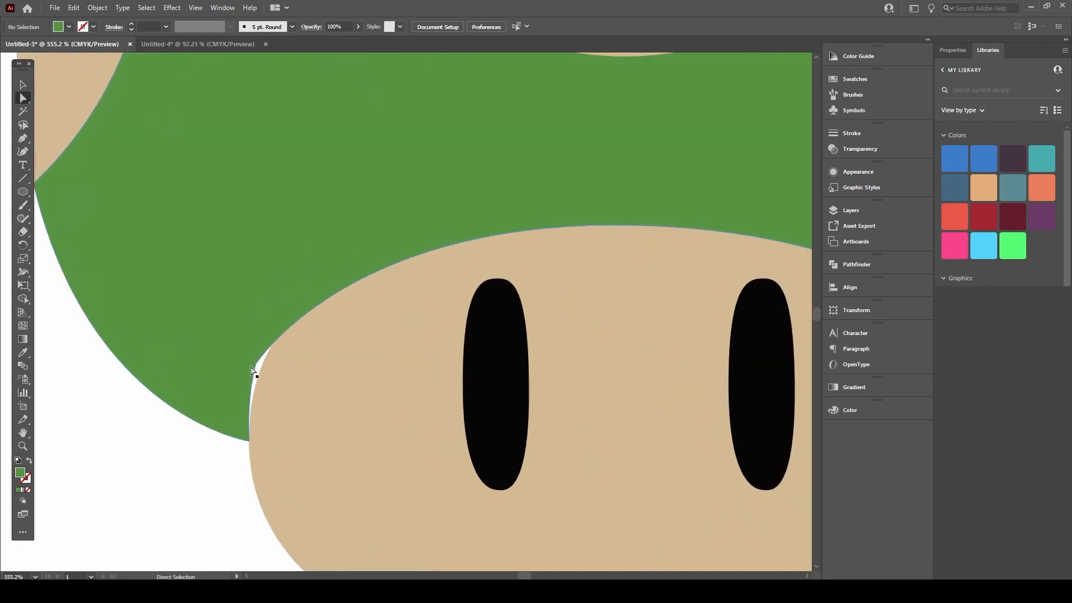
{"action": "left_click", "coordinate": [256, 368]}
{"action": "left_click_drag", "start_coordinate": [258, 370], "coordinate": [275, 348]}
{"action": "scroll", "coordinate": [437, 333], "scroll_direction": "down", "scroll_amount": 3}
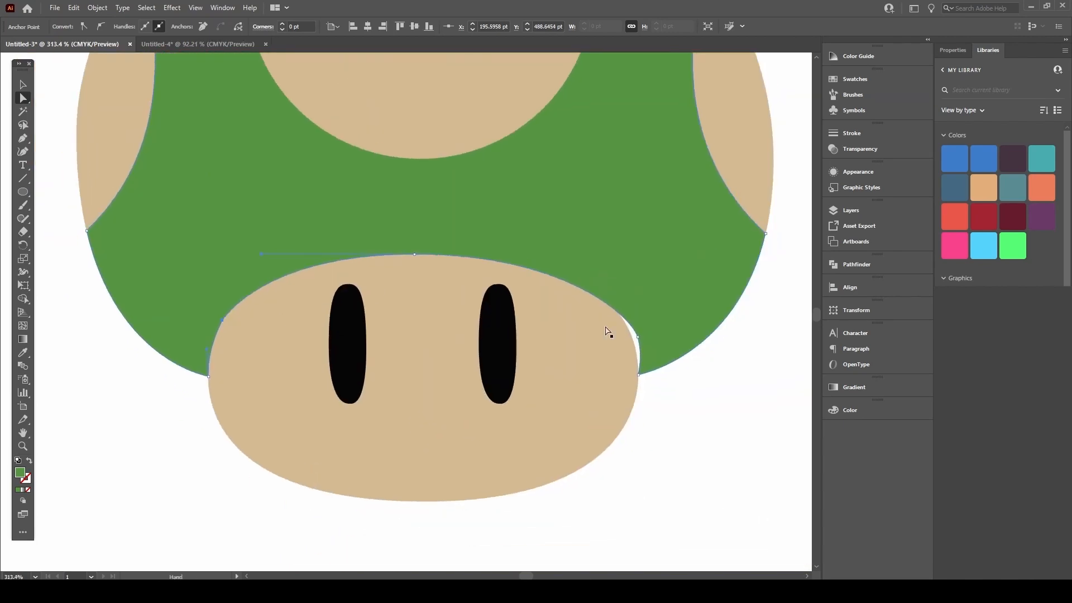
Step: Reshape the cap's bottom-right corner anchor and curve so it hugs the face's right side
{"action": "left_click_drag", "start_coordinate": [636, 333], "coordinate": [628, 337]}
{"action": "key", "text": "ctrl+z"}
{"action": "left_click", "coordinate": [672, 421]}
{"action": "key", "text": "v"}
{"action": "key", "text": "ctrl+0"}
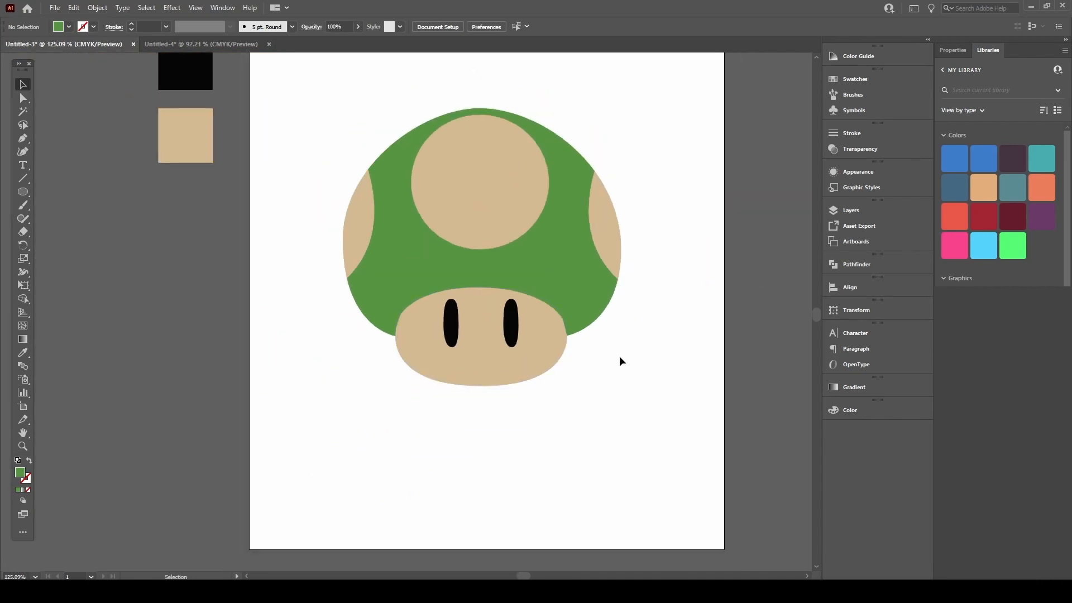
{"action": "scroll", "coordinate": [620, 360], "scroll_direction": "up", "scroll_amount": 5}
{"action": "key", "text": "a"}
{"action": "left_click", "coordinate": [551, 323]}
{"action": "mouse_move", "coordinate": [537, 319]}
{"action": "left_mouse_down"}
{"action": "mouse_move", "coordinate": [533, 303]}
{"action": "mouse_move", "coordinate": [558, 307]}
{"action": "mouse_move", "coordinate": [535, 302]}
{"action": "left_mouse_up"}
{"action": "key", "text": "ctrl+z"}
{"action": "left_click_drag", "start_coordinate": [537, 311], "coordinate": [526, 280]}
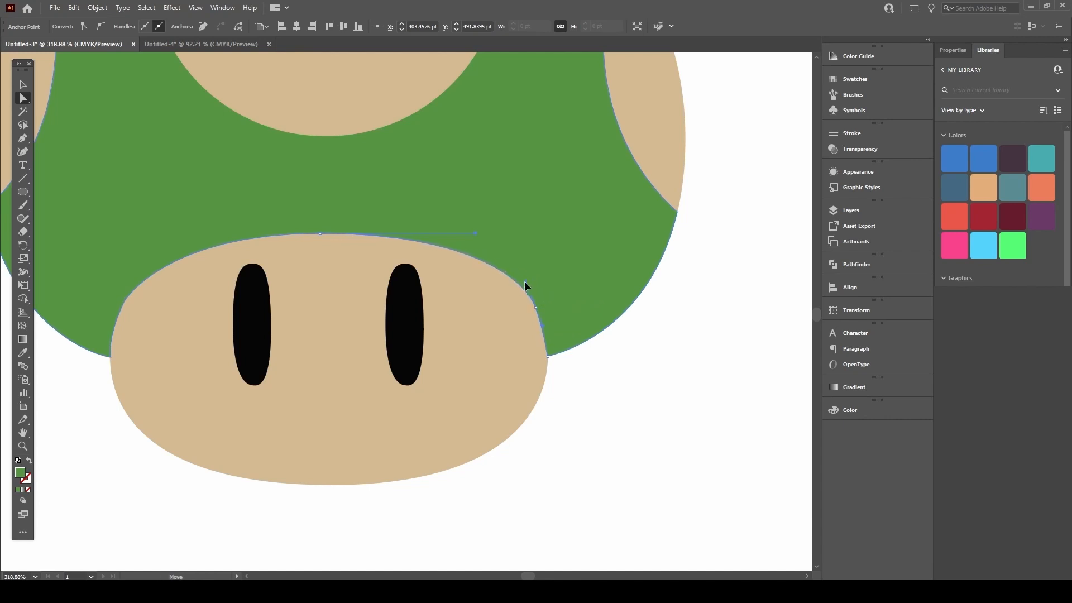
{"action": "left_click_drag", "start_coordinate": [545, 330], "coordinate": [552, 337]}
Step: Deselect the cap and zoom out to see the whole mushroom
{"action": "key", "text": "v"}
{"action": "left_click", "coordinate": [587, 387]}
{"action": "left_click_drag", "start_coordinate": [489, 286], "coordinate": [391, 325]}
{"action": "left_click_drag", "start_coordinate": [451, 285], "coordinate": [440, 328]}
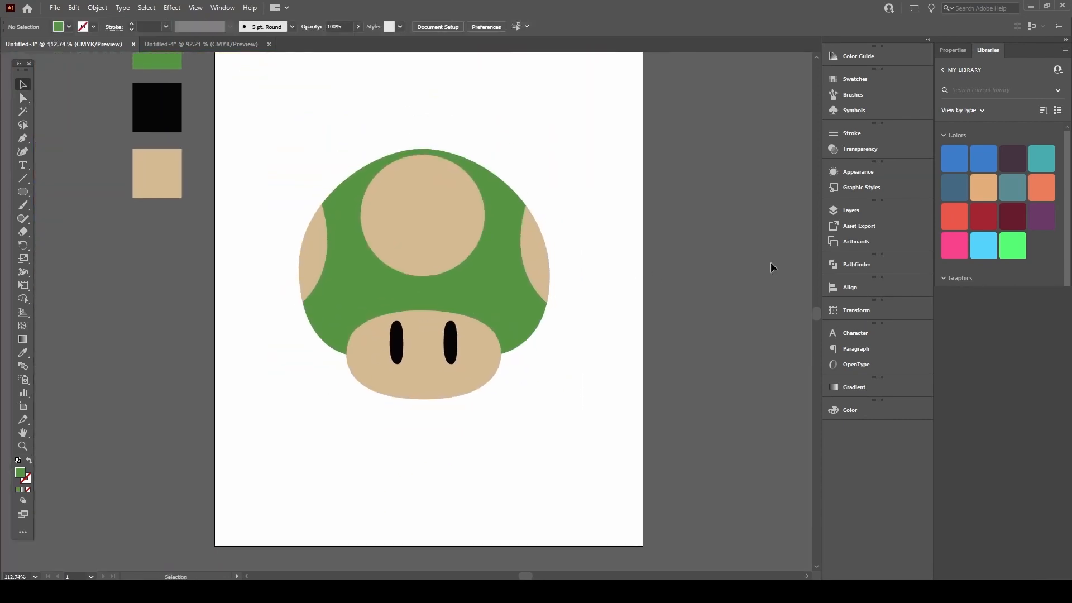
{"action": "left_click_drag", "start_coordinate": [396, 263], "coordinate": [378, 323]}
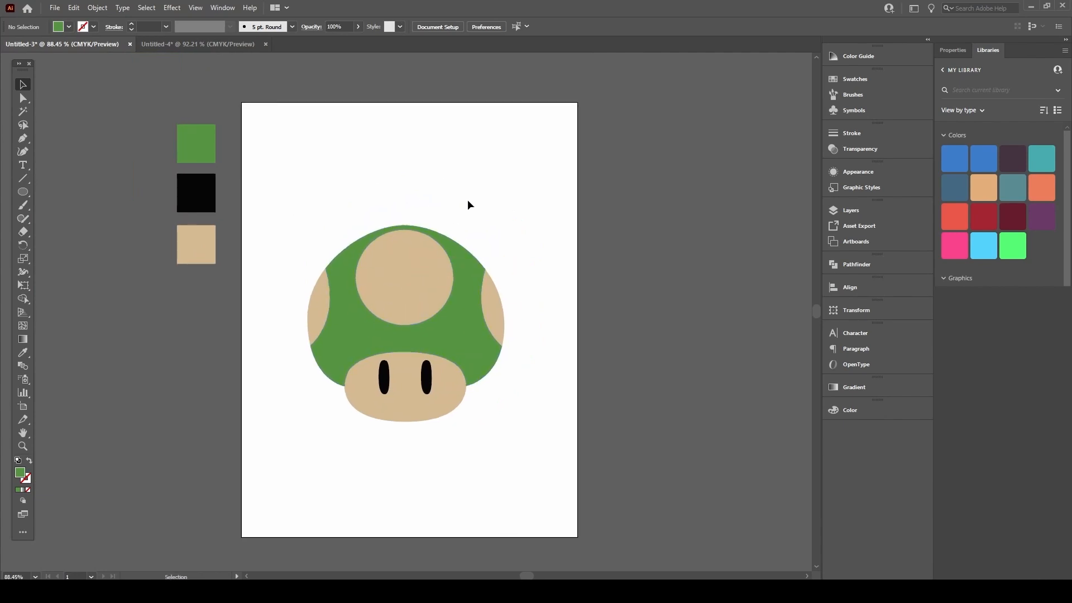
Step: Recolour the top, left and right cap spots from tan to a light gray fill
{"action": "left_click", "coordinate": [407, 267]}
{"action": "left_click", "coordinate": [313, 304], "text": "shift"}
{"action": "left_click", "coordinate": [491, 287], "text": "shift"}
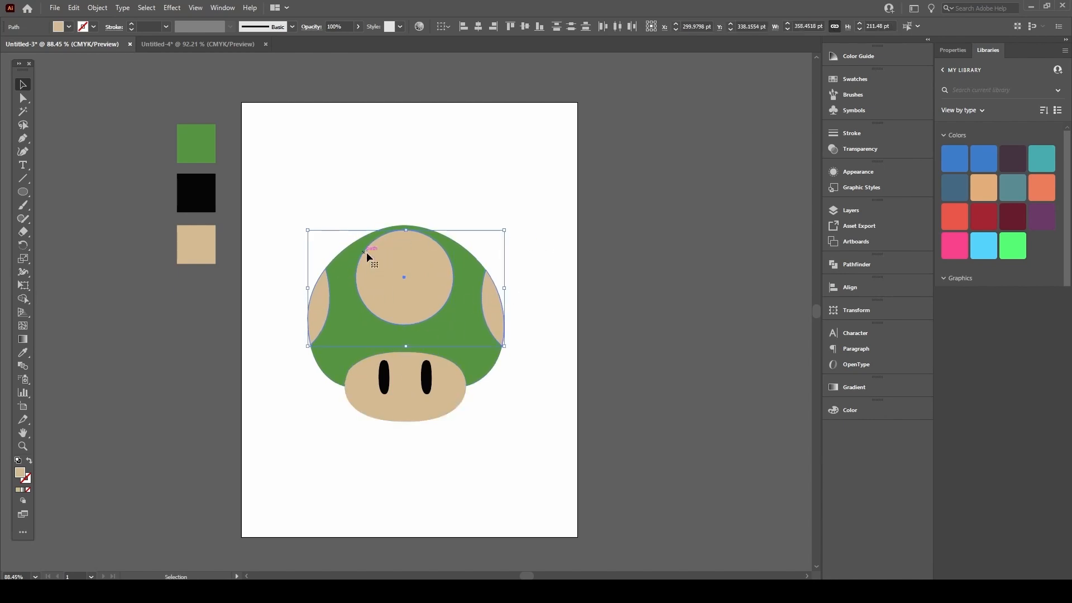
{"action": "double_click", "coordinate": [20, 473]}
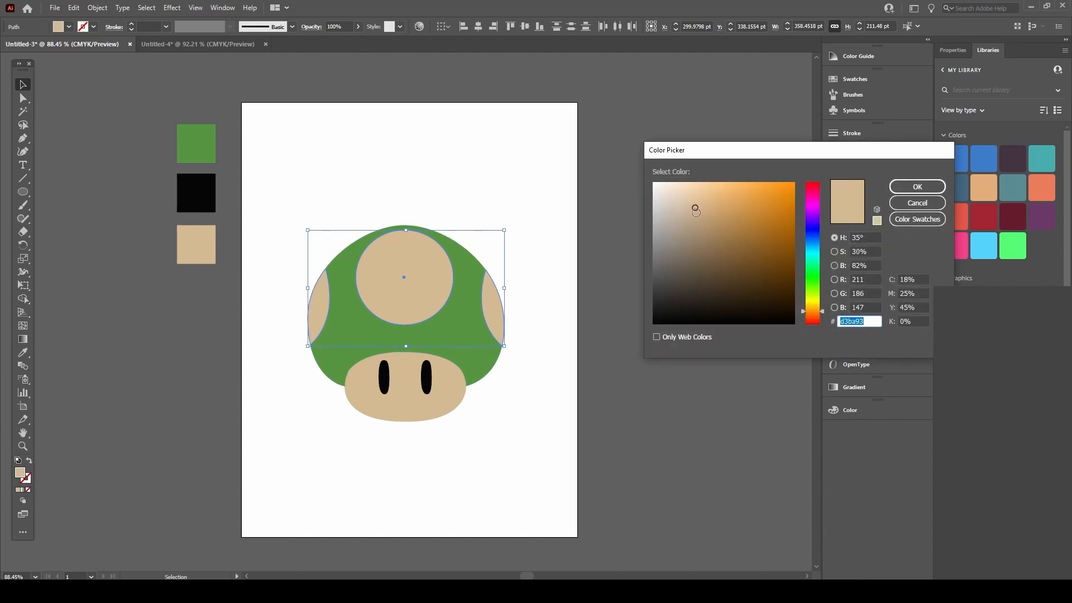
{"action": "left_click_drag", "start_coordinate": [693, 210], "coordinate": [631, 215]}
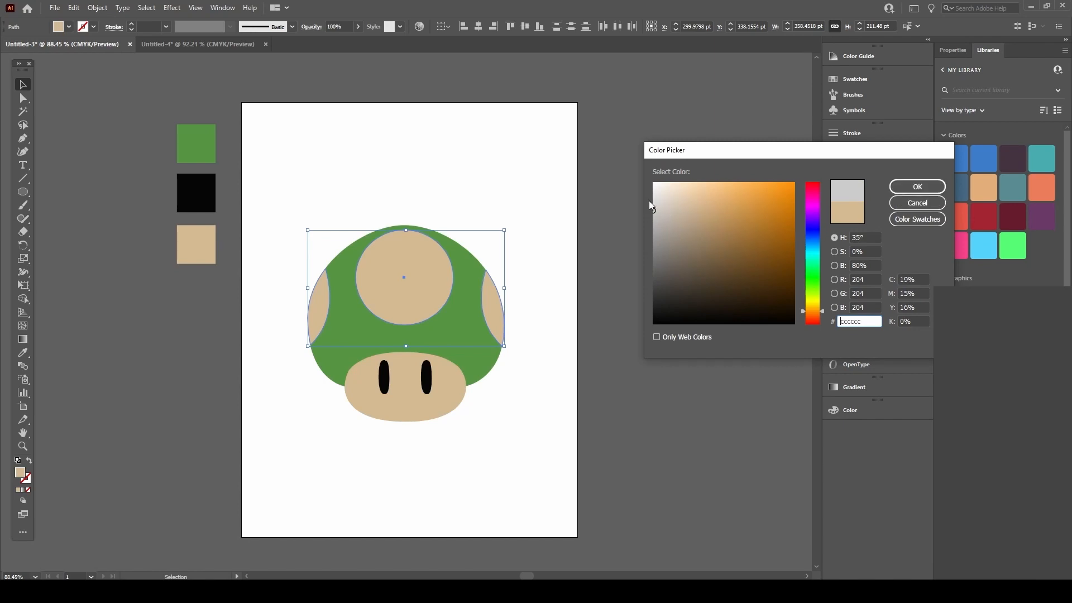
{"action": "left_click_drag", "start_coordinate": [648, 208], "coordinate": [650, 197]}
{"action": "left_click", "coordinate": [912, 188]}
{"action": "left_click", "coordinate": [369, 157]}
{"action": "key", "text": "ctrl+space"}
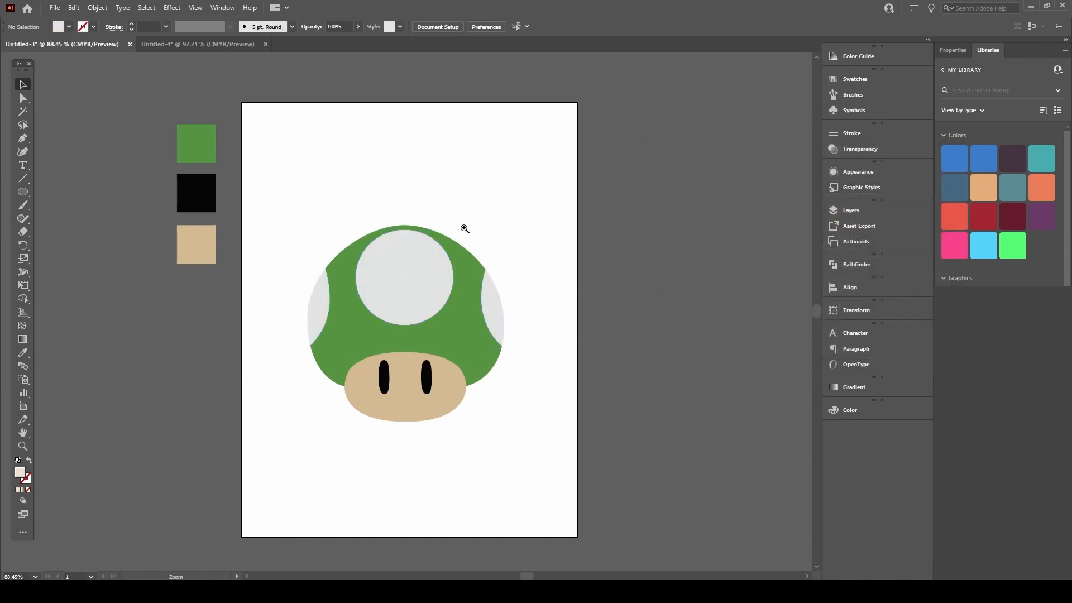
{"action": "left_click_drag", "start_coordinate": [495, 226], "coordinate": [369, 237]}
{"action": "left_click_drag", "start_coordinate": [448, 287], "coordinate": [383, 340]}
Step: Duplicate the top gray spot and shrink the copies into tiny highlight circles on both eyes
{"action": "key", "text": "space"}
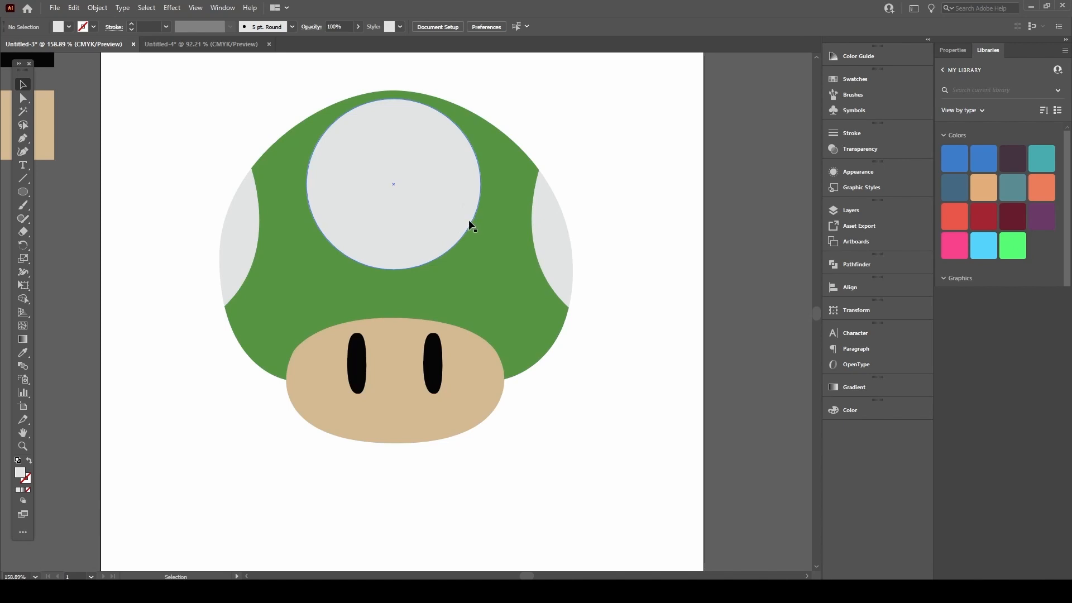
{"action": "left_click", "coordinate": [436, 184]}
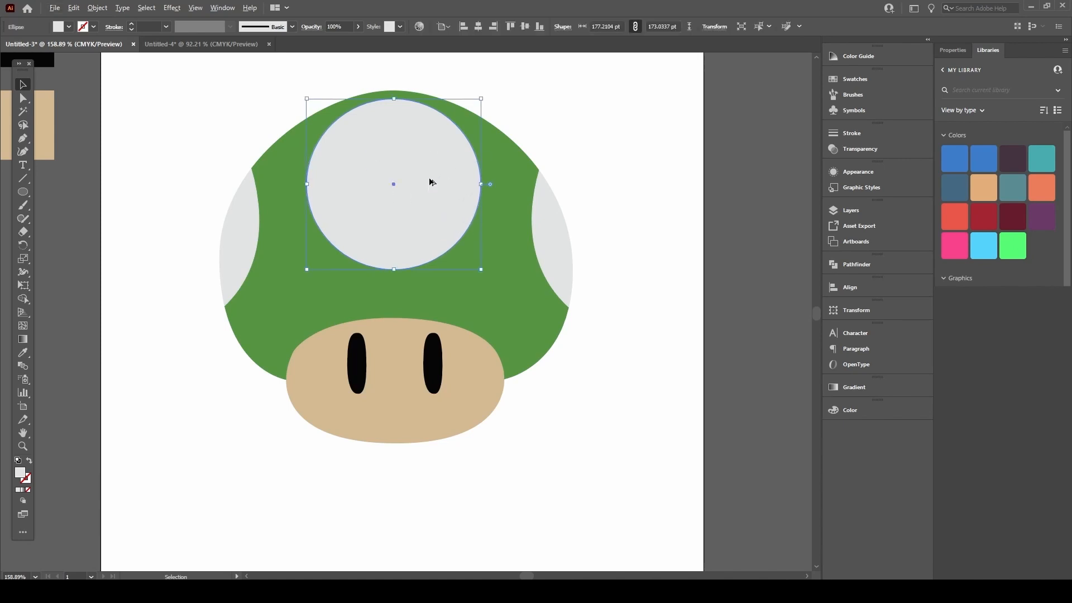
{"action": "left_click_drag", "start_coordinate": [442, 171], "coordinate": [414, 395]}
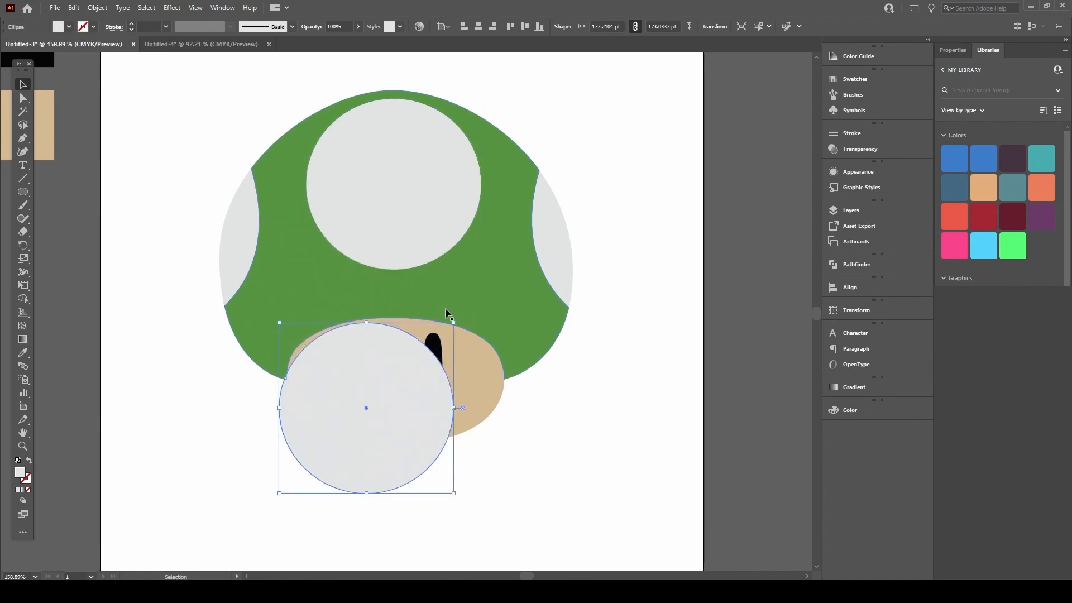
{"action": "left_click_drag", "start_coordinate": [453, 323], "coordinate": [359, 355]}
{"action": "scroll", "coordinate": [351, 353], "scroll_direction": "up", "scroll_amount": 4}
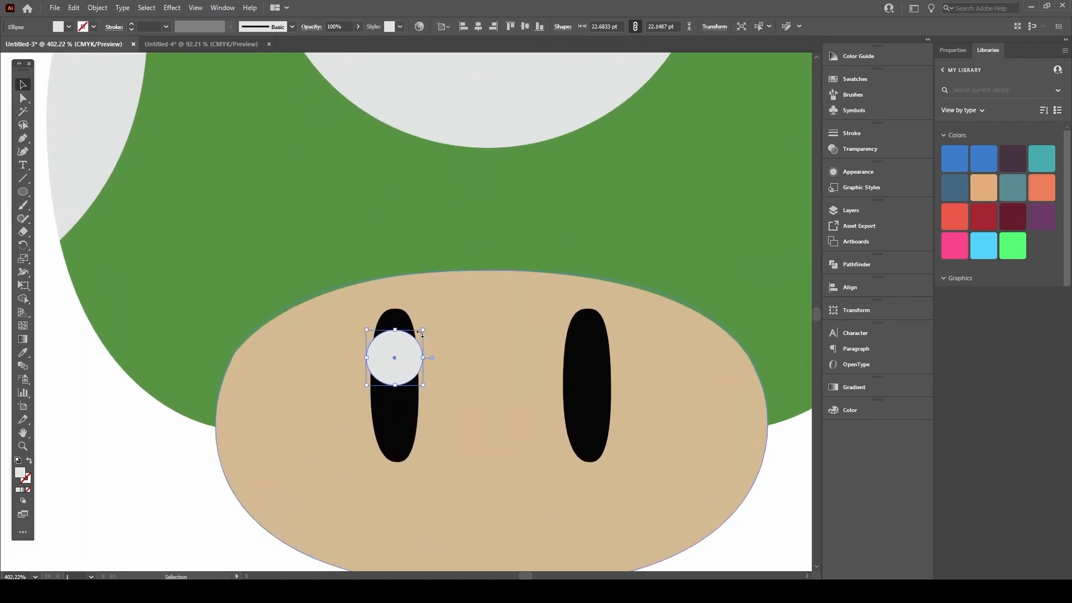
{"action": "left_click_drag", "start_coordinate": [422, 330], "coordinate": [597, 333]}
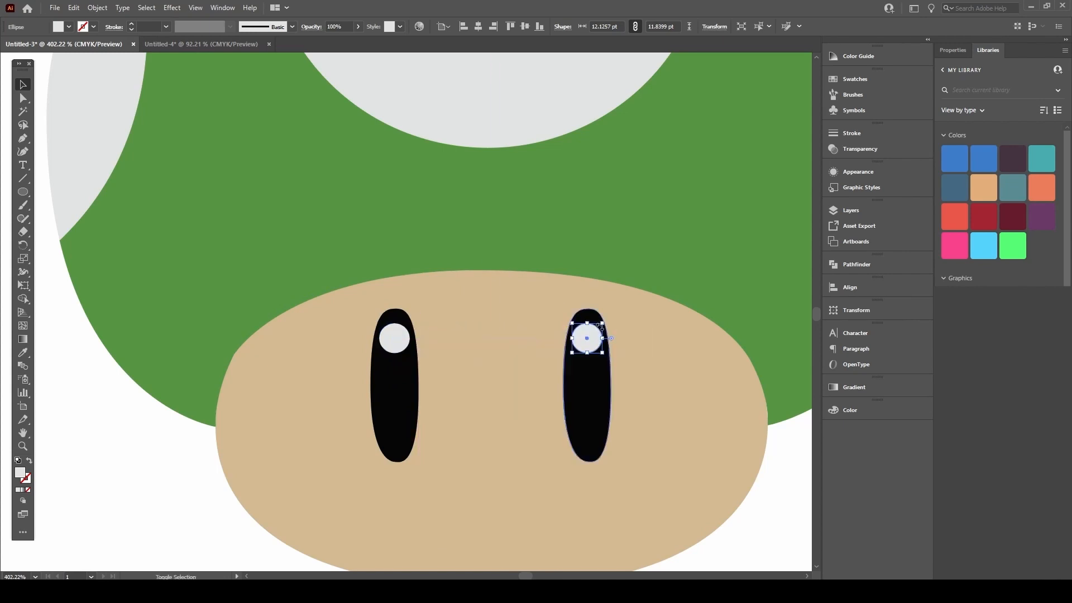
{"action": "left_click", "coordinate": [160, 455]}
{"action": "scroll", "coordinate": [187, 413], "scroll_direction": "down", "scroll_amount": 5}
{"action": "left_click_drag", "start_coordinate": [389, 339], "coordinate": [325, 370]}
{"action": "scroll", "coordinate": [325, 370], "scroll_direction": "down", "scroll_amount": 3}
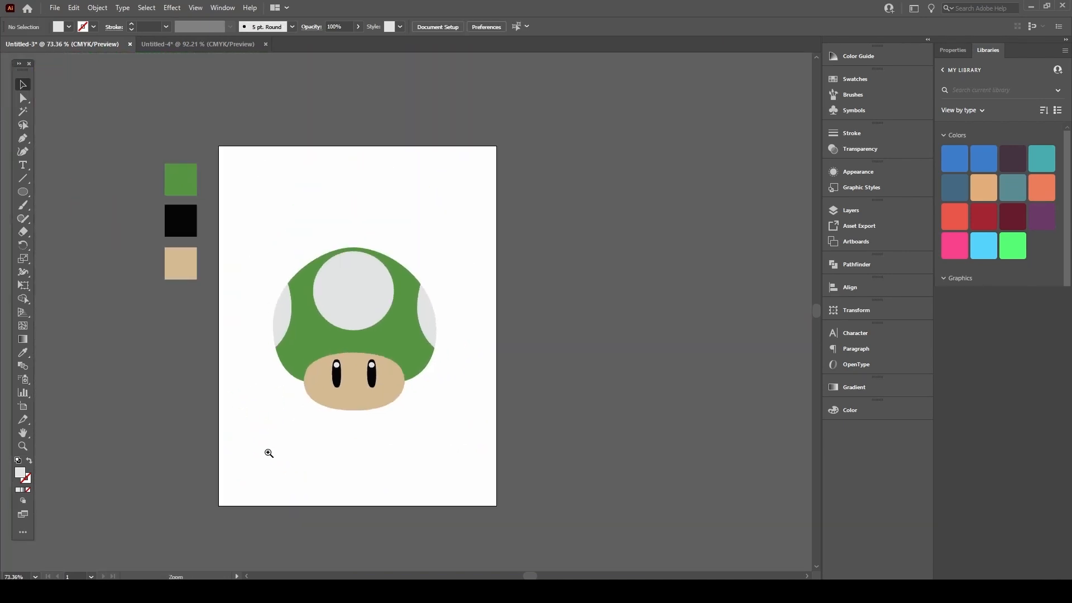
Step: Move both eye highlights slightly right toward the eyes' upper-right edges
{"action": "scroll", "coordinate": [720, 252], "scroll_direction": "left", "scroll_amount": 3}
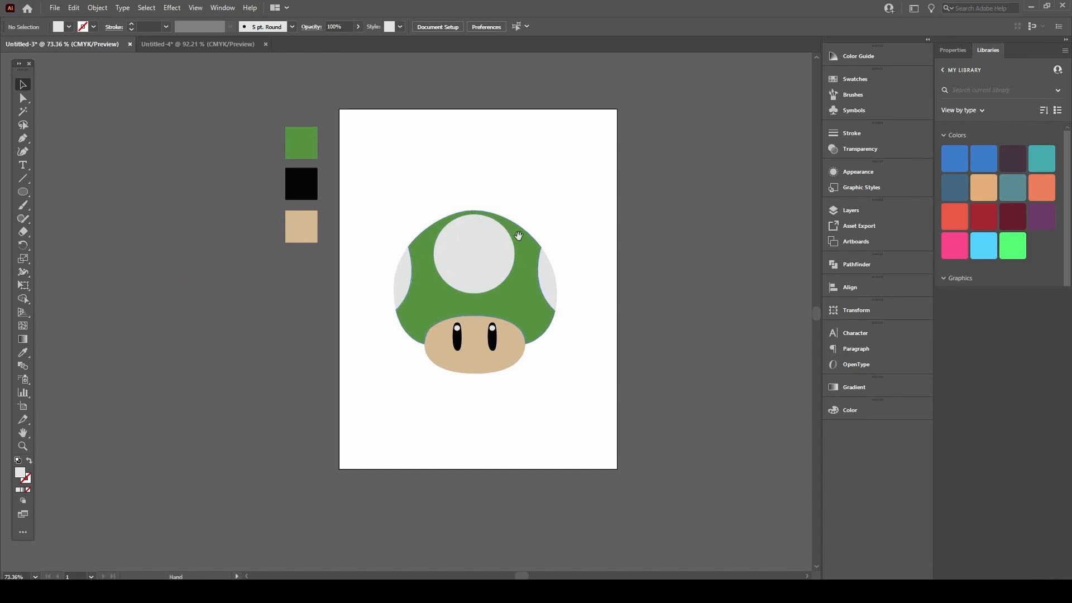
{"action": "left_click_drag", "start_coordinate": [565, 263], "coordinate": [482, 309]}
{"action": "left_click_drag", "start_coordinate": [380, 381], "coordinate": [421, 328]}
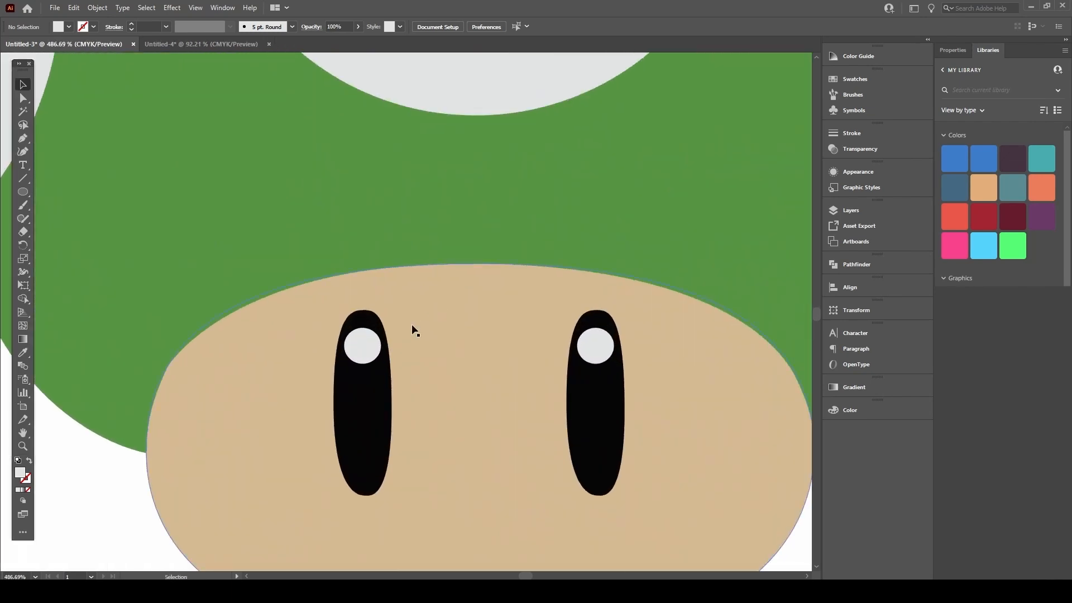
{"action": "left_click", "coordinate": [371, 348]}
{"action": "left_click", "coordinate": [593, 344], "text": "shift"}
{"action": "left_click_drag", "start_coordinate": [372, 354], "coordinate": [383, 356]}
Step: Fill the highlights with the face's tan colour using the Eyedropper, then zoom out
{"action": "key", "text": "i"}
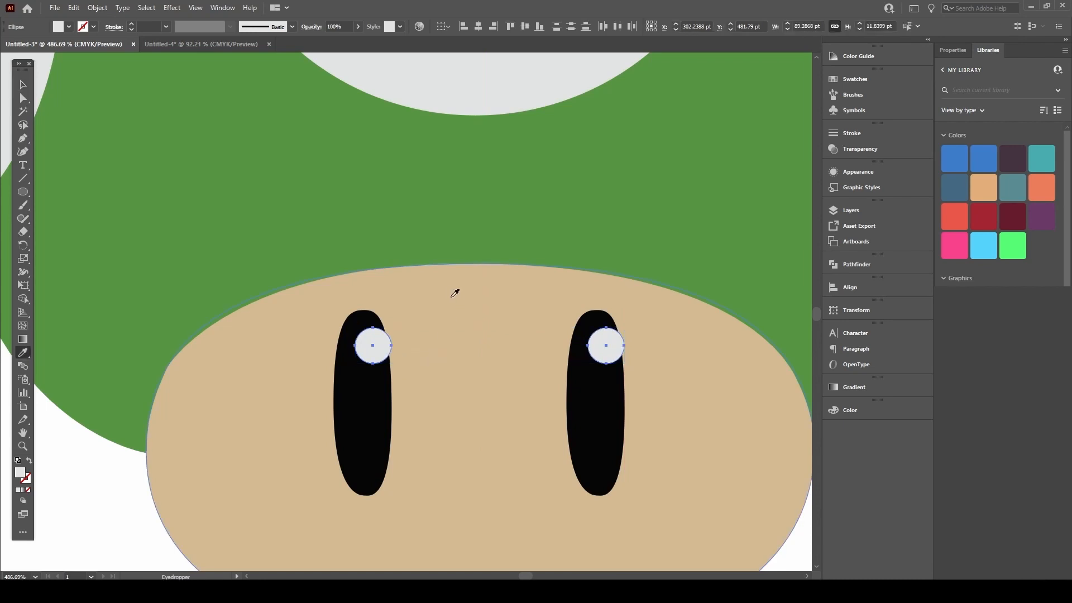
{"action": "left_click", "coordinate": [458, 295]}
{"action": "scroll", "coordinate": [338, 363], "scroll_direction": "down", "scroll_amount": 3}
{"action": "key", "text": "v"}
{"action": "left_click", "coordinate": [211, 446]}
{"action": "left_click_drag", "start_coordinate": [404, 300], "coordinate": [233, 451]}
{"action": "left_click_drag", "start_coordinate": [321, 340], "coordinate": [327, 372]}
{"action": "mouse_move", "coordinate": [481, 276]}
{"action": "left_mouse_down"}
{"action": "mouse_move", "coordinate": [581, 238]}
{"action": "mouse_move", "coordinate": [494, 266]}
{"action": "left_mouse_up"}
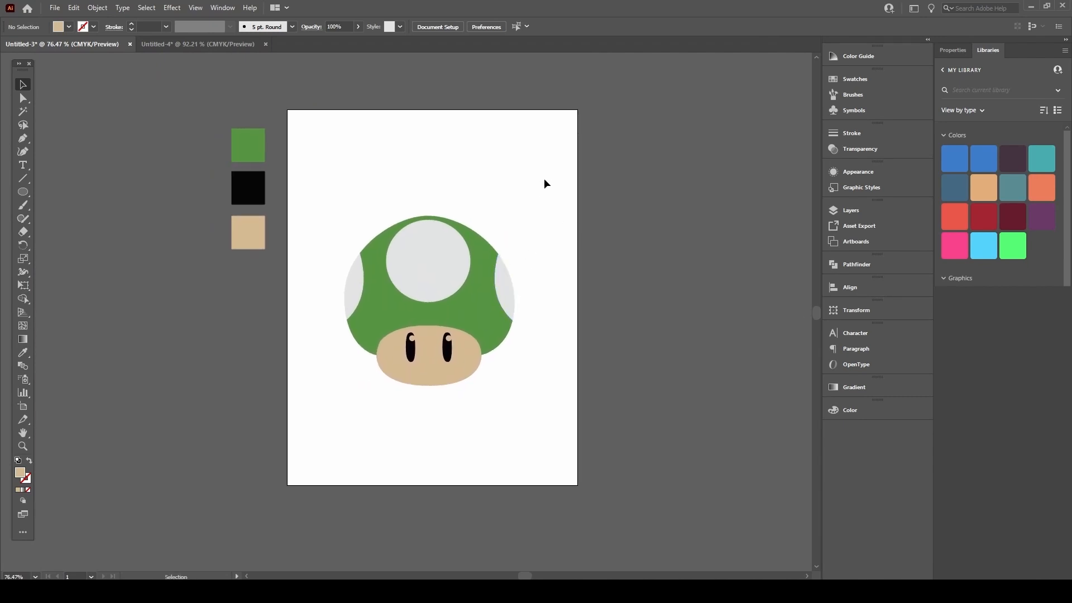